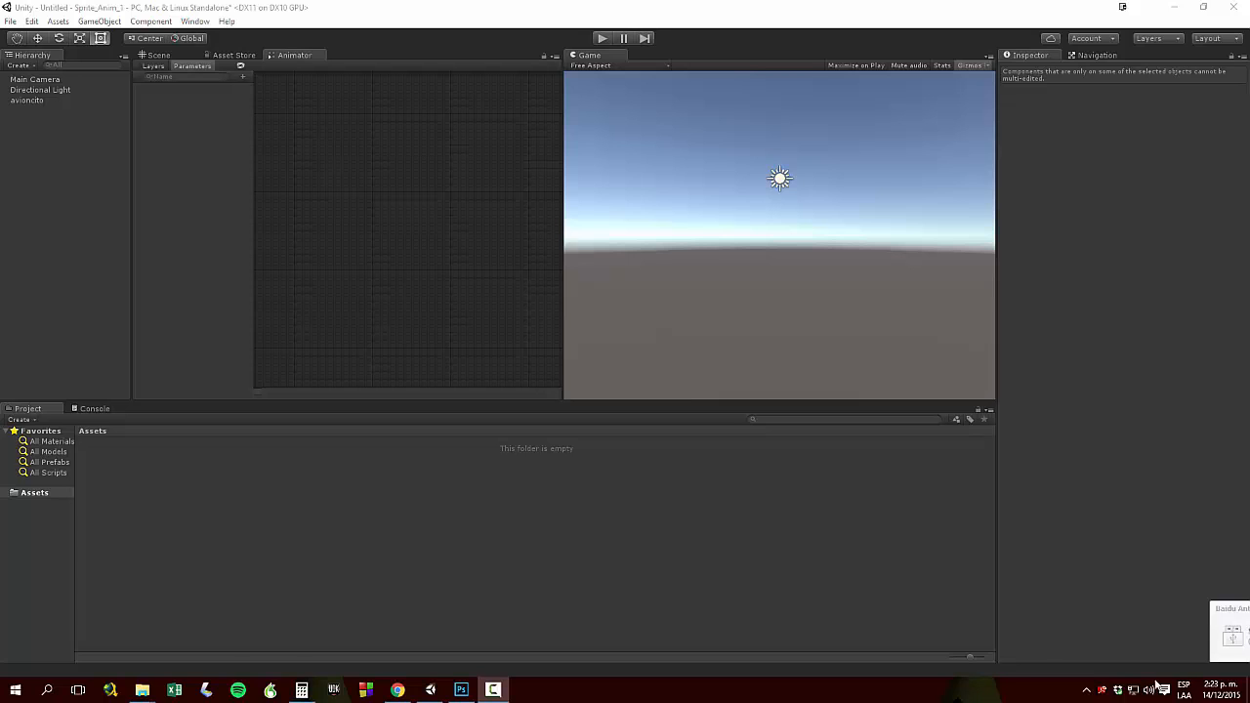
Import avioncito_.png from the New Unity Project 1 Assets folder into the project's Assets and select it
mouse_move(144, 695)
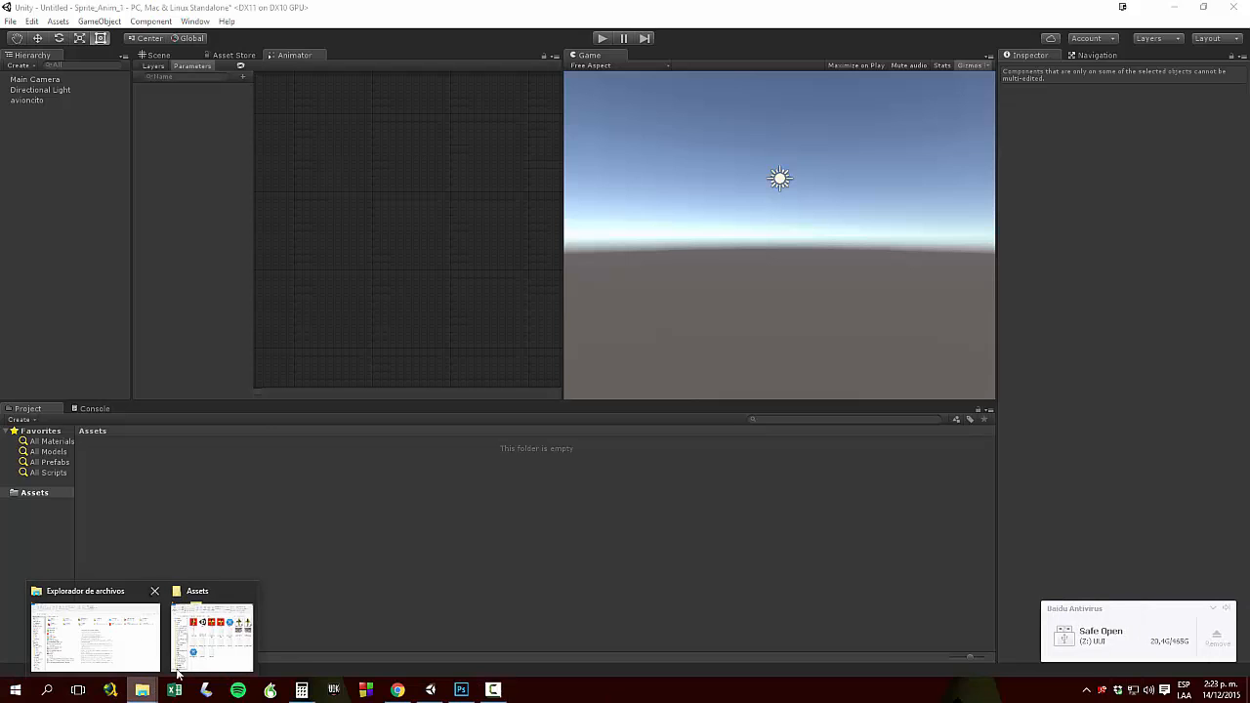
click(212, 637)
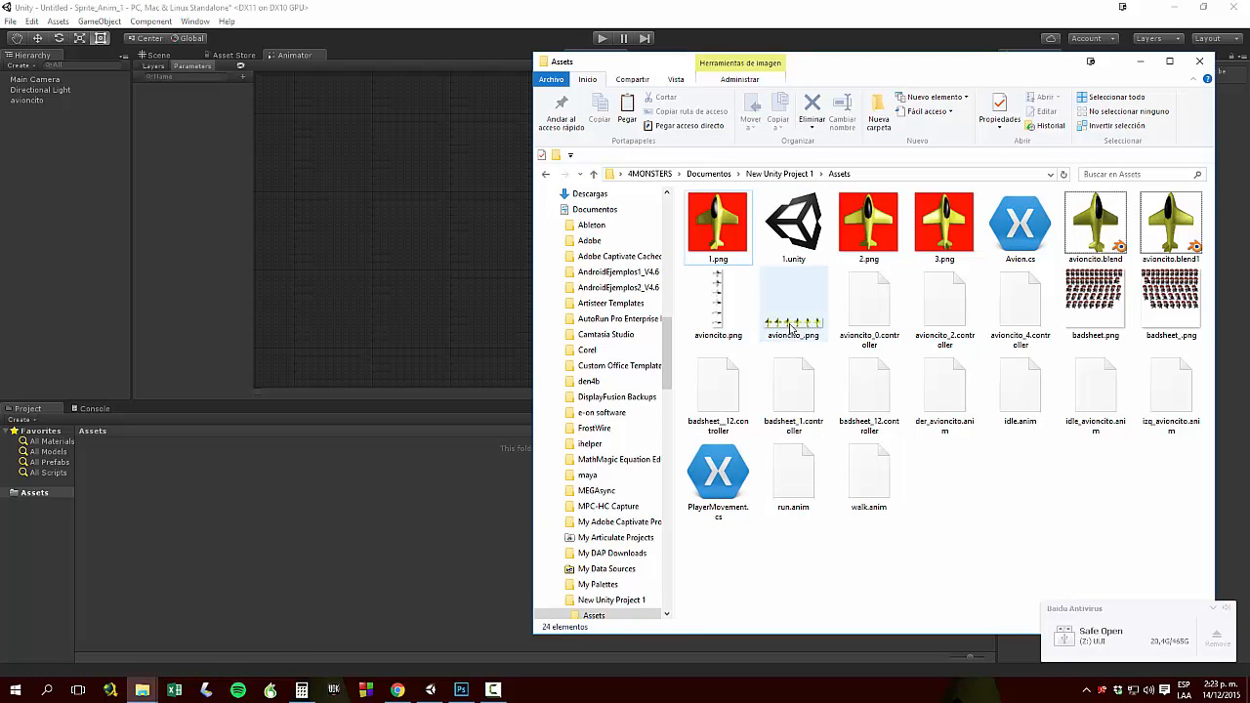
drag(789, 328, 373, 524)
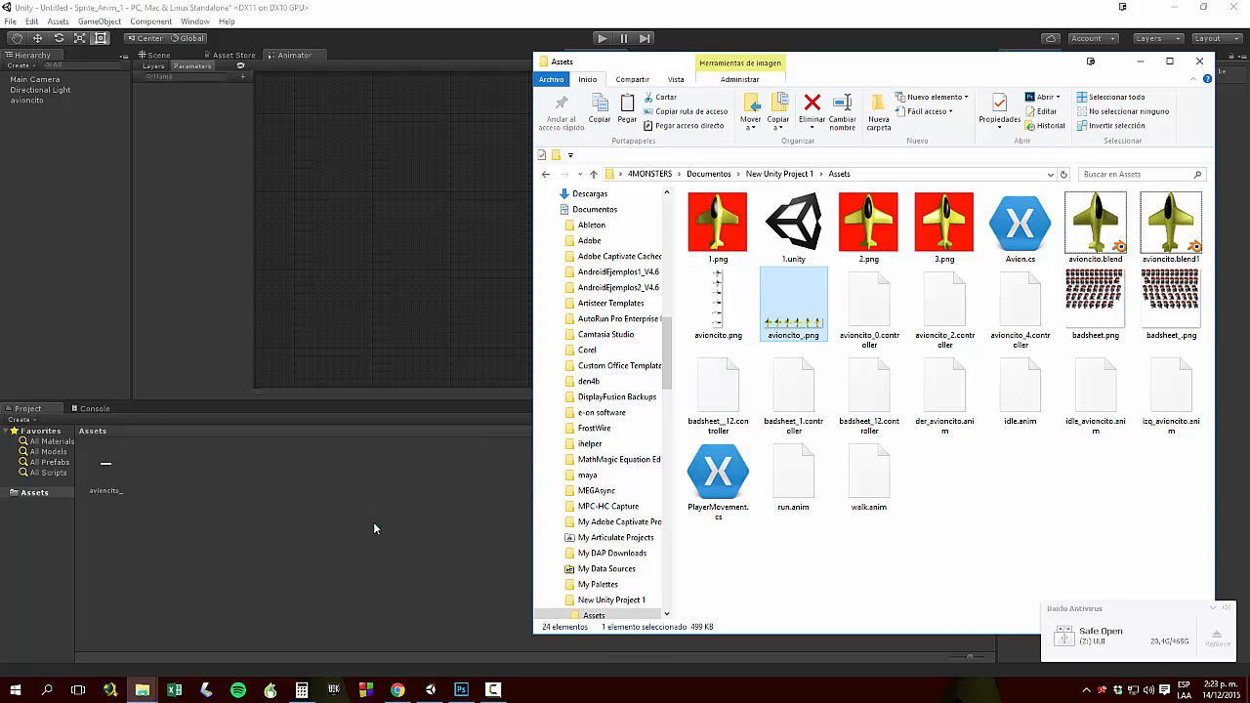
click(122, 473)
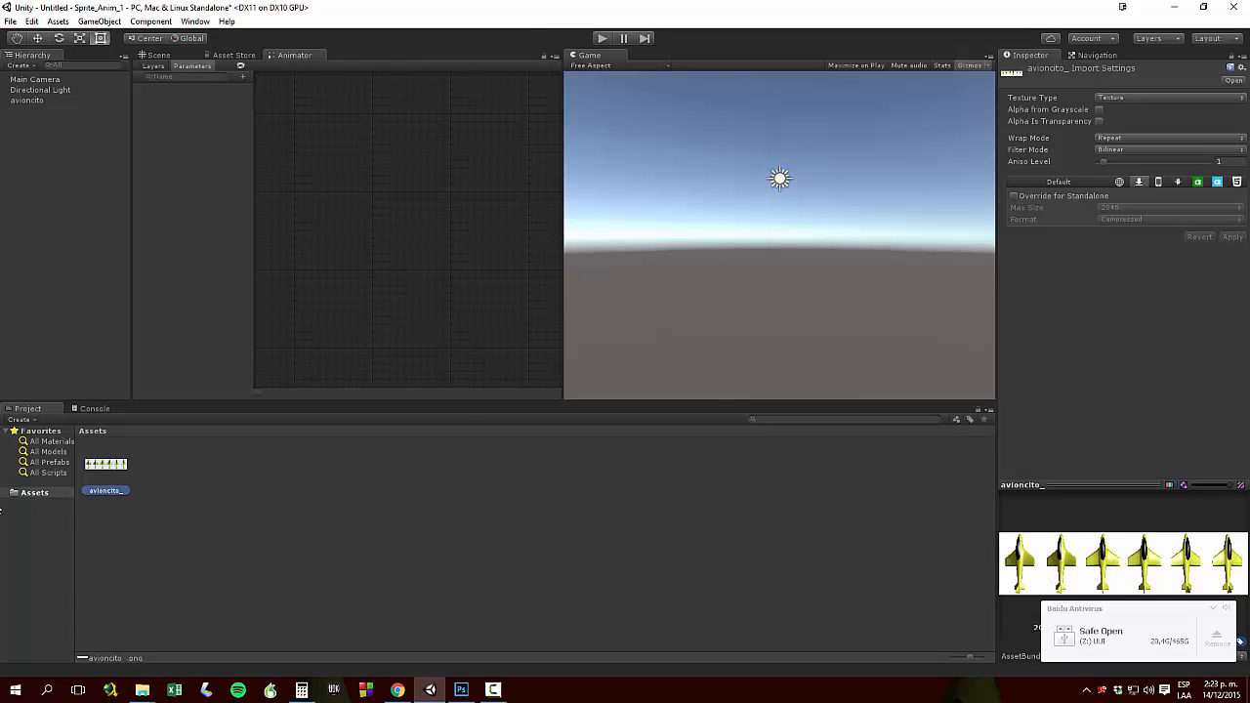
Open the avioncito_ image in Photoshop and check its image size without changing it
double_click(108, 465)
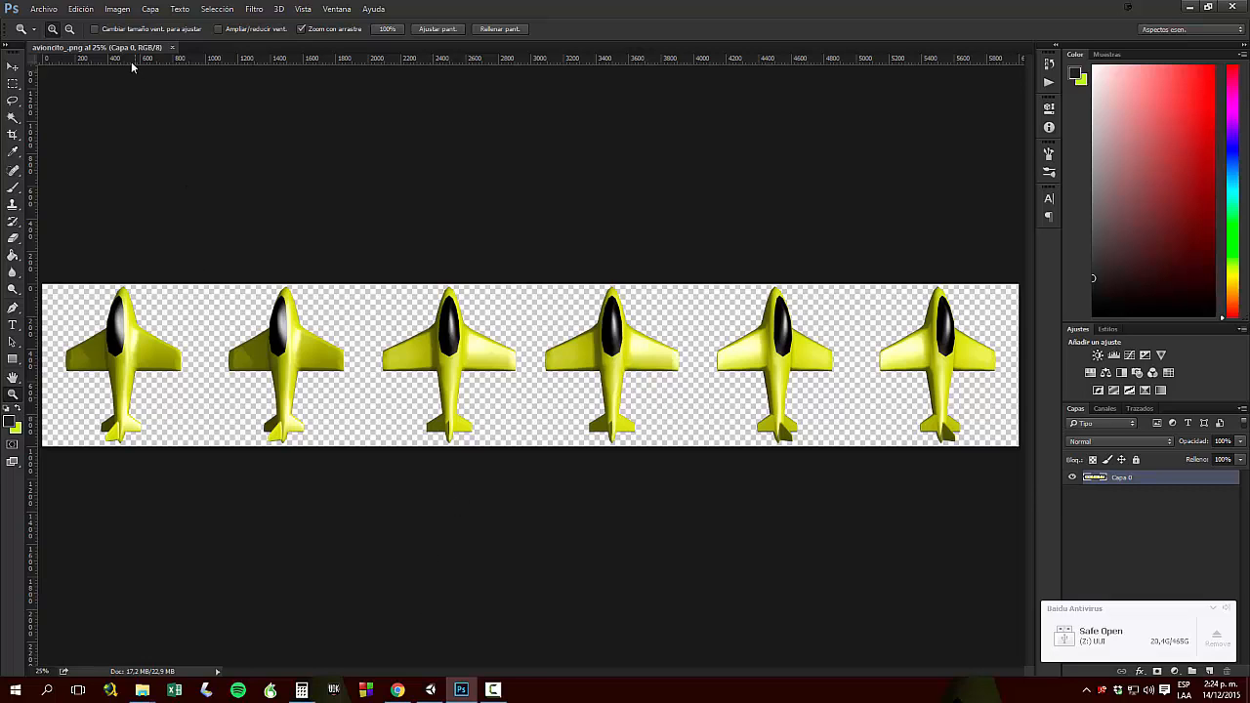
click(116, 9)
click(146, 103)
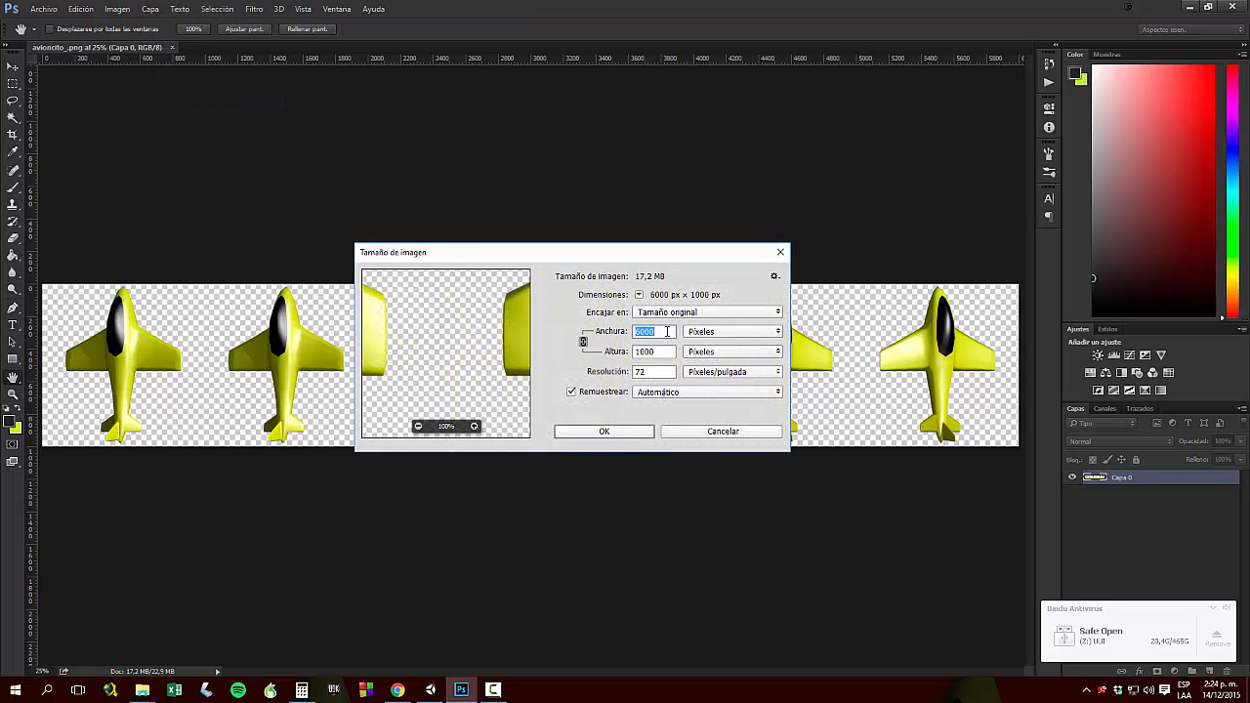
click(693, 434)
key(z)
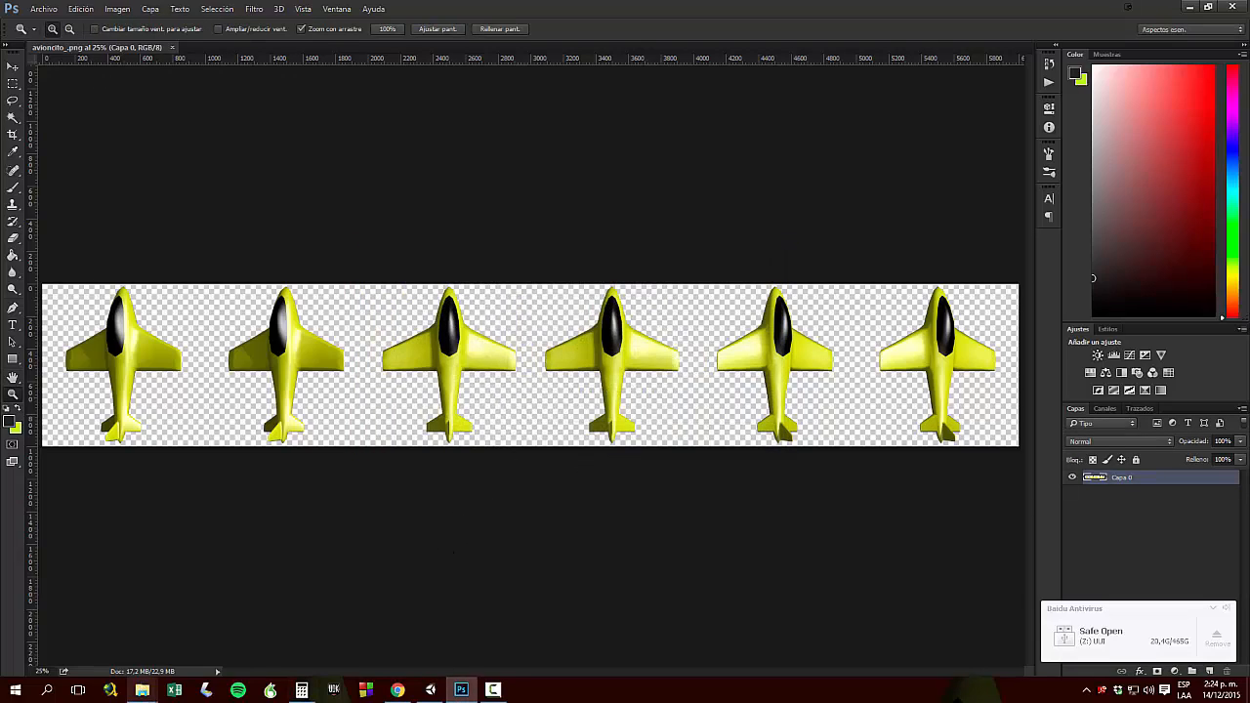
Return to Unity and apply the Sprite (2D and UI) texture type with Multiple sprite mode to avioncito_
mouse_move(141, 690)
click(212, 635)
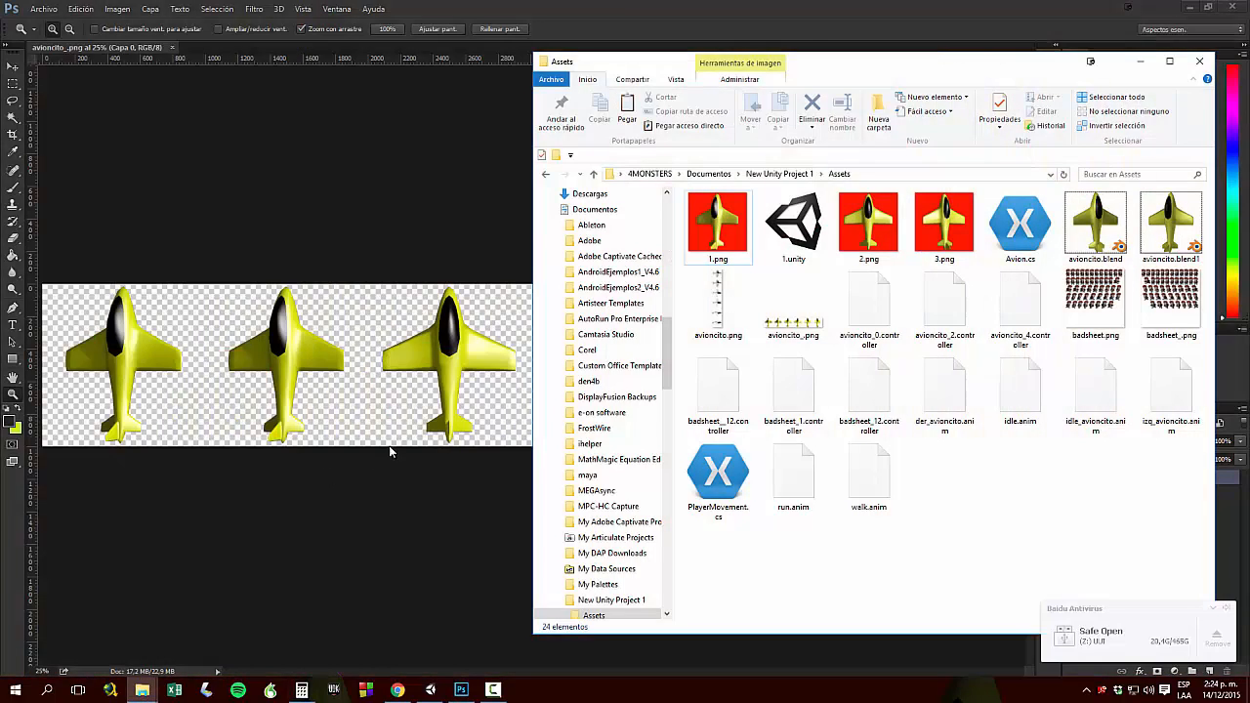
click(430, 689)
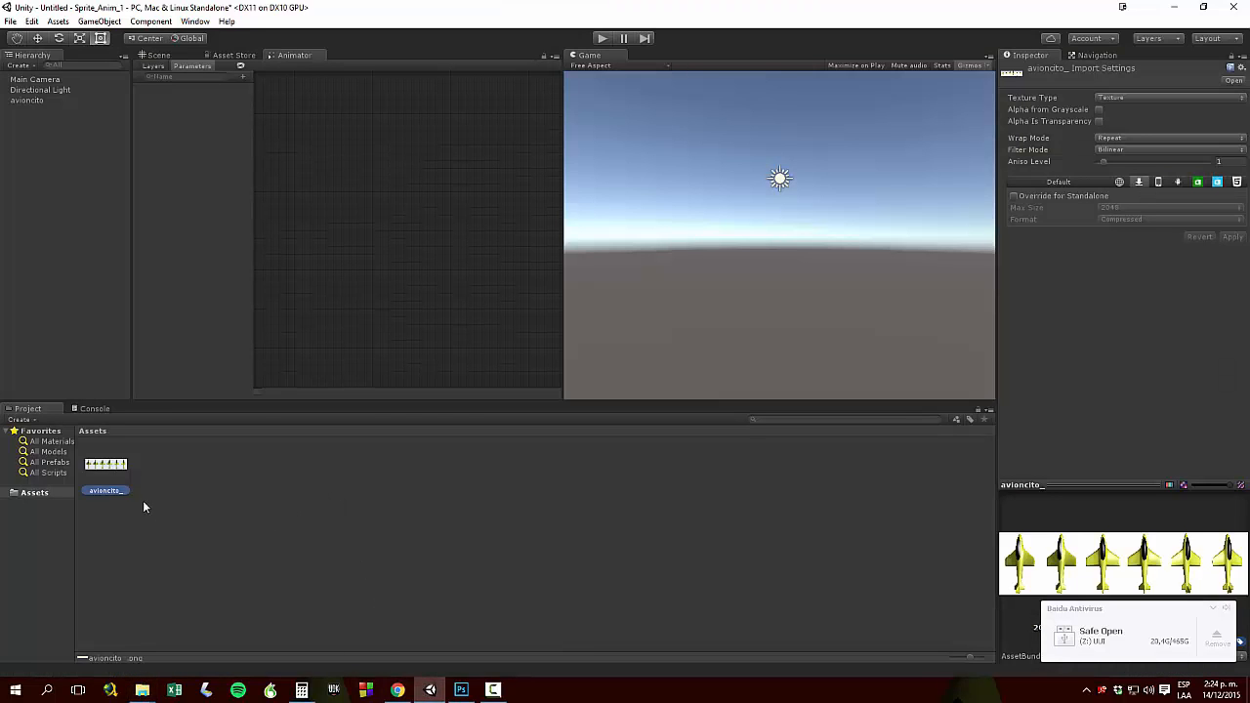
click(1126, 100)
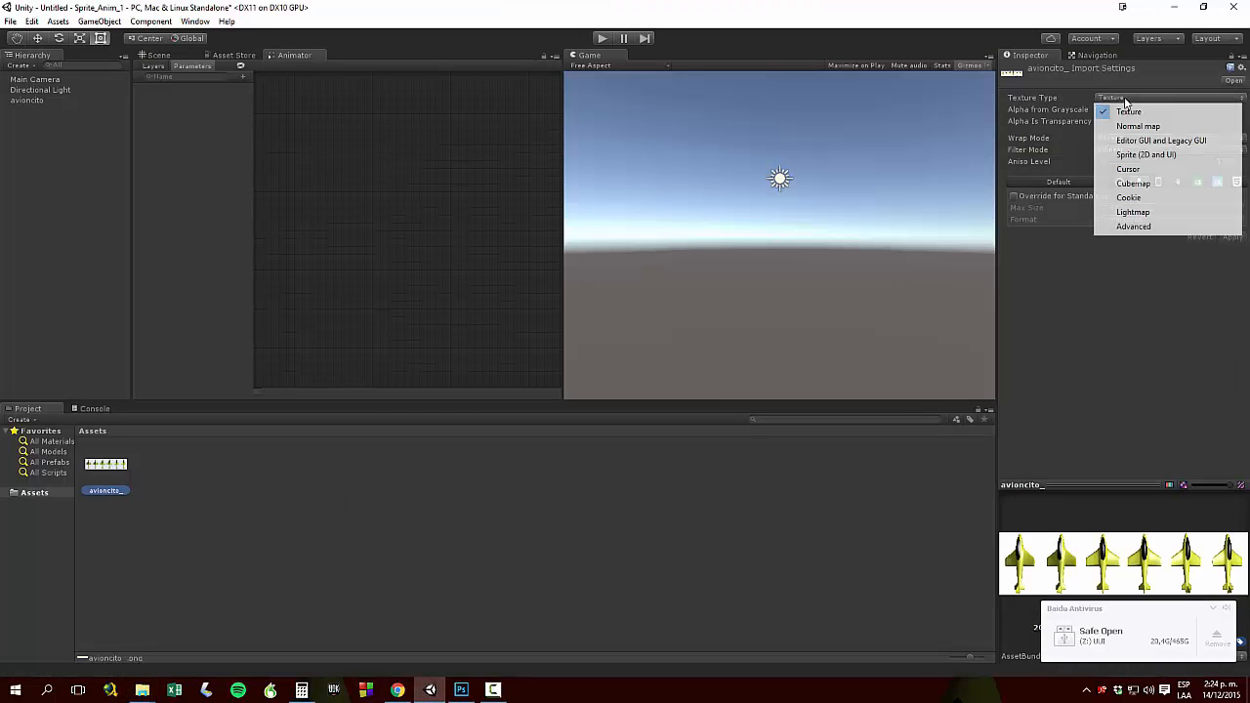
click(1151, 155)
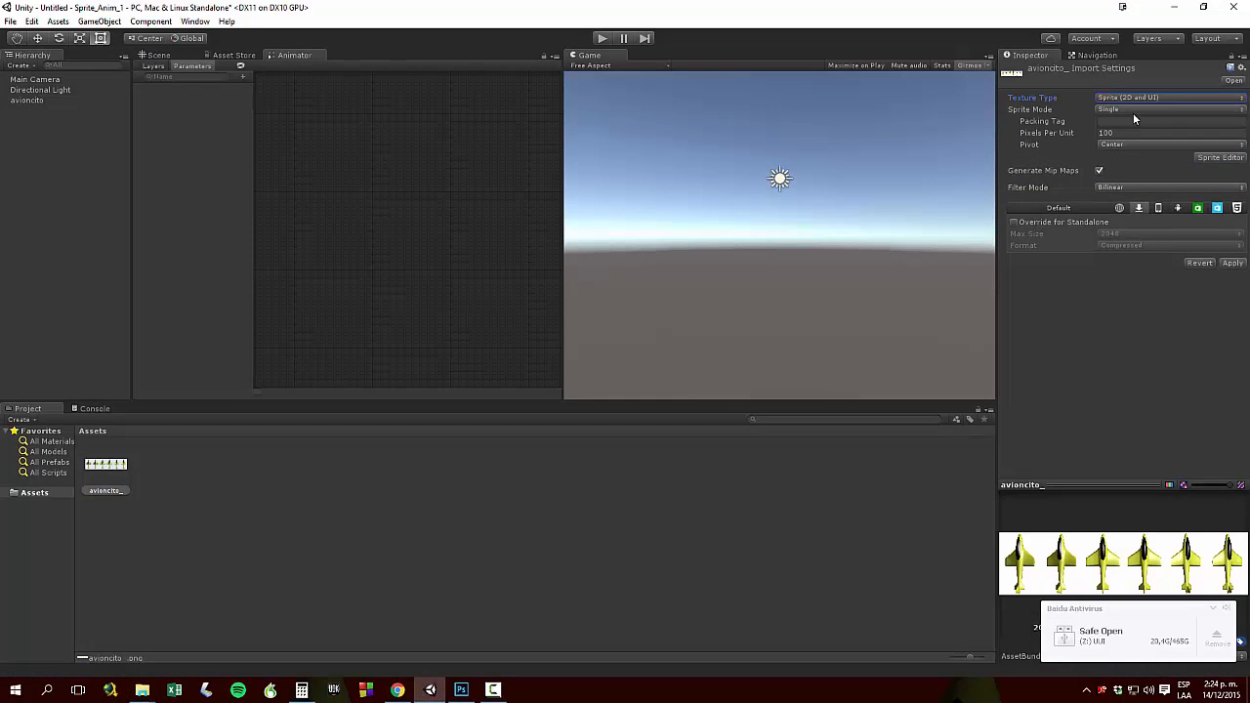
click(1133, 110)
click(1135, 138)
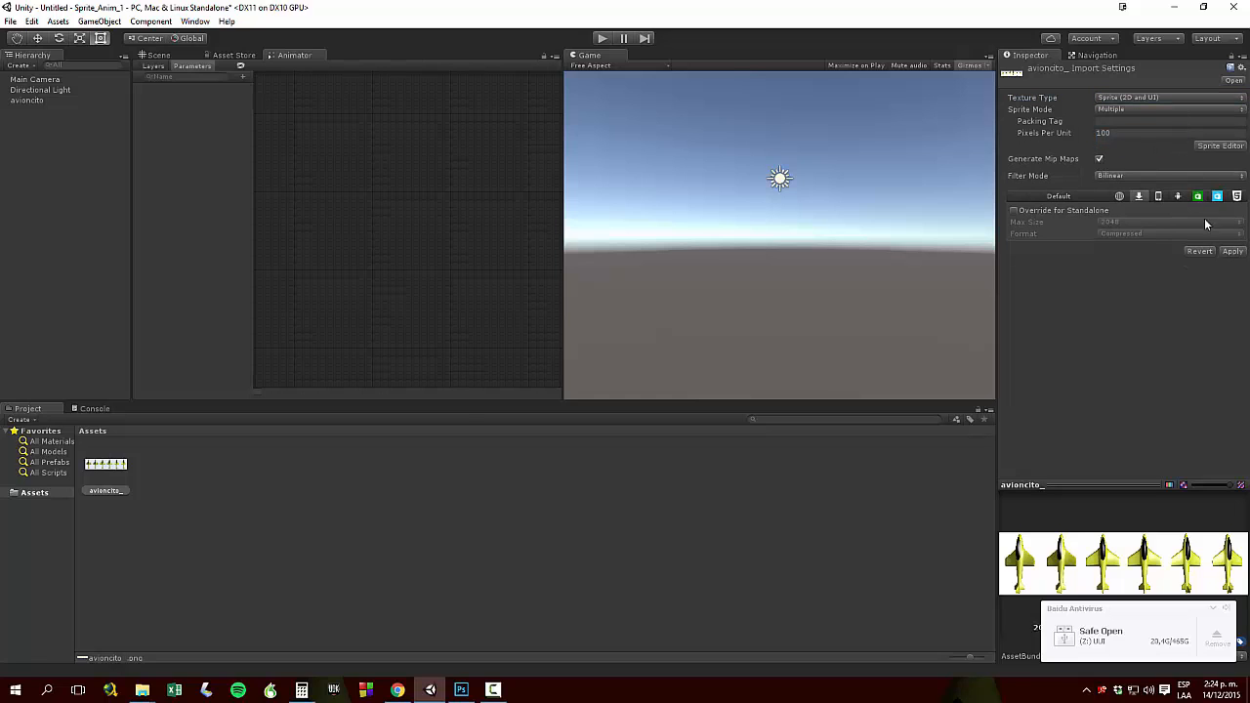
click(1227, 252)
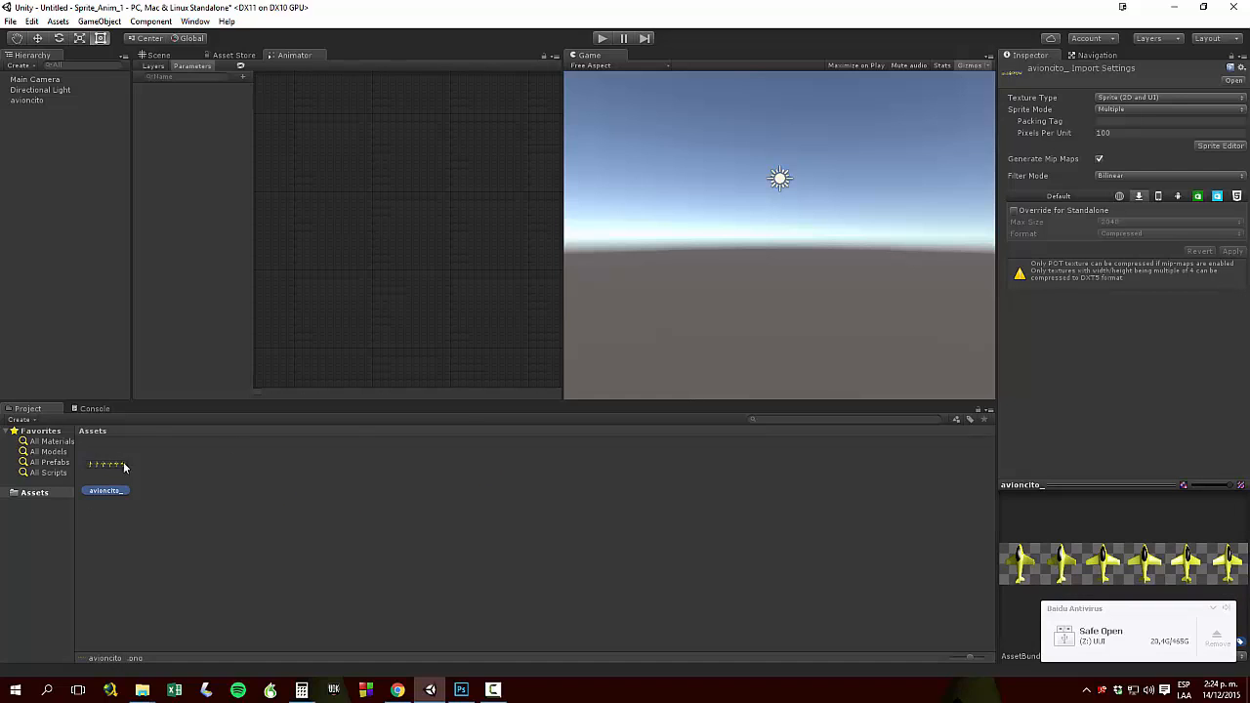
Open avioncito_ in the Sprite Editor, set the slice type to Grid By Cell Size, and dismiss the antivirus notification
click(1217, 146)
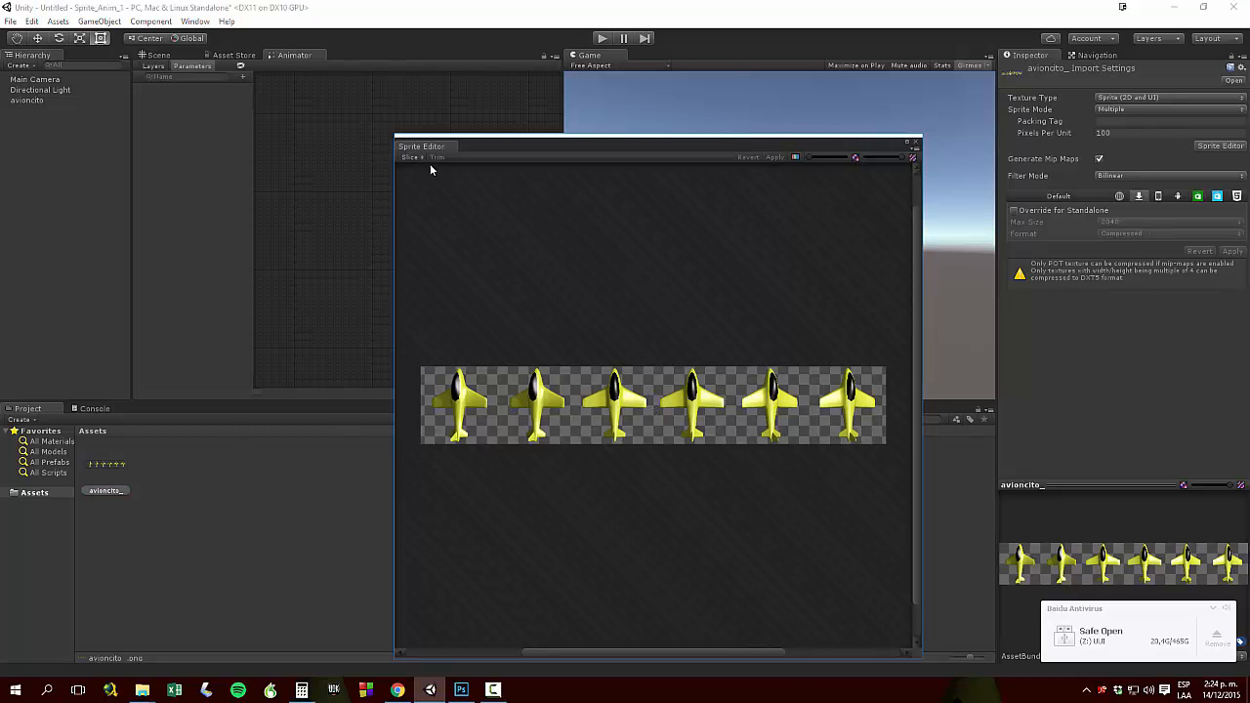
click(414, 158)
click(534, 171)
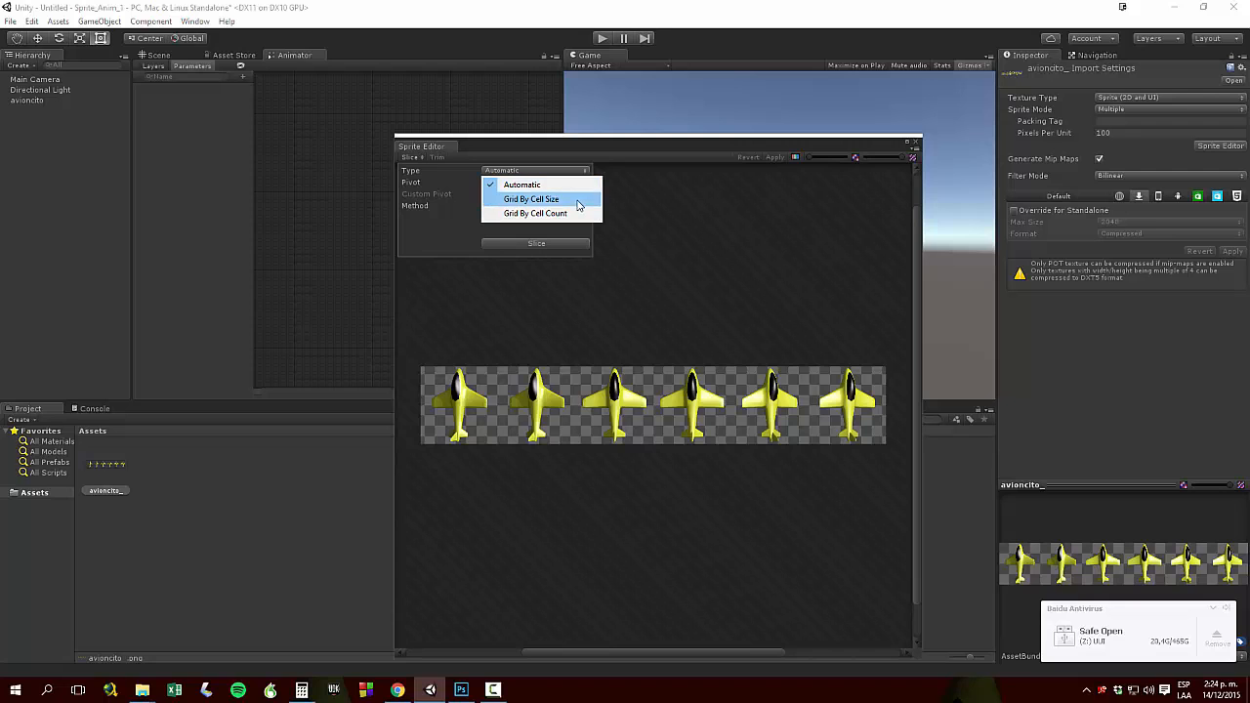
click(575, 200)
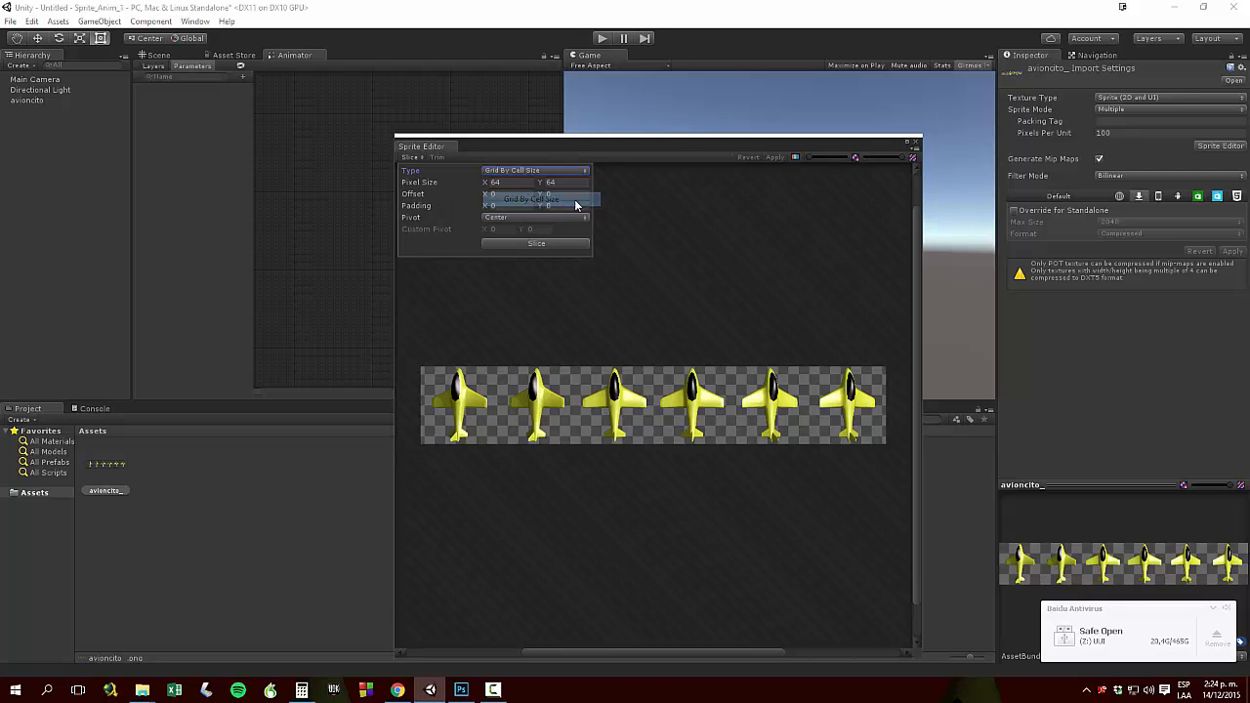
click(495, 184)
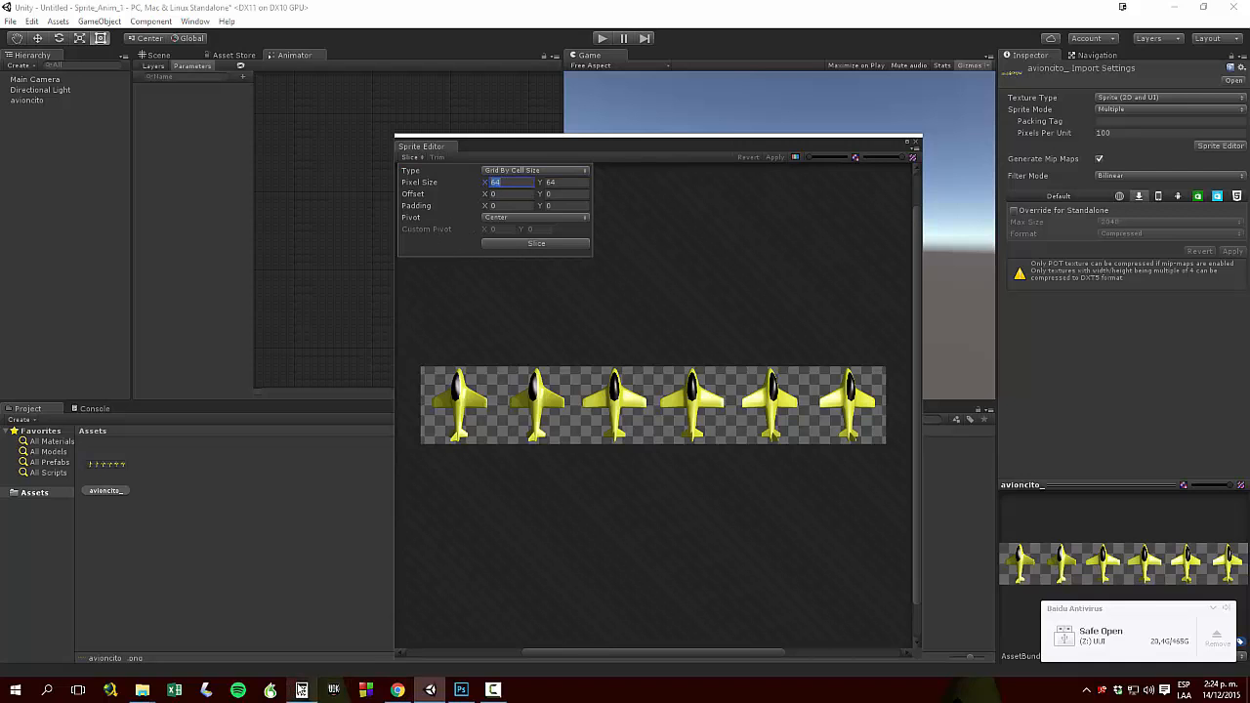
click(1144, 608)
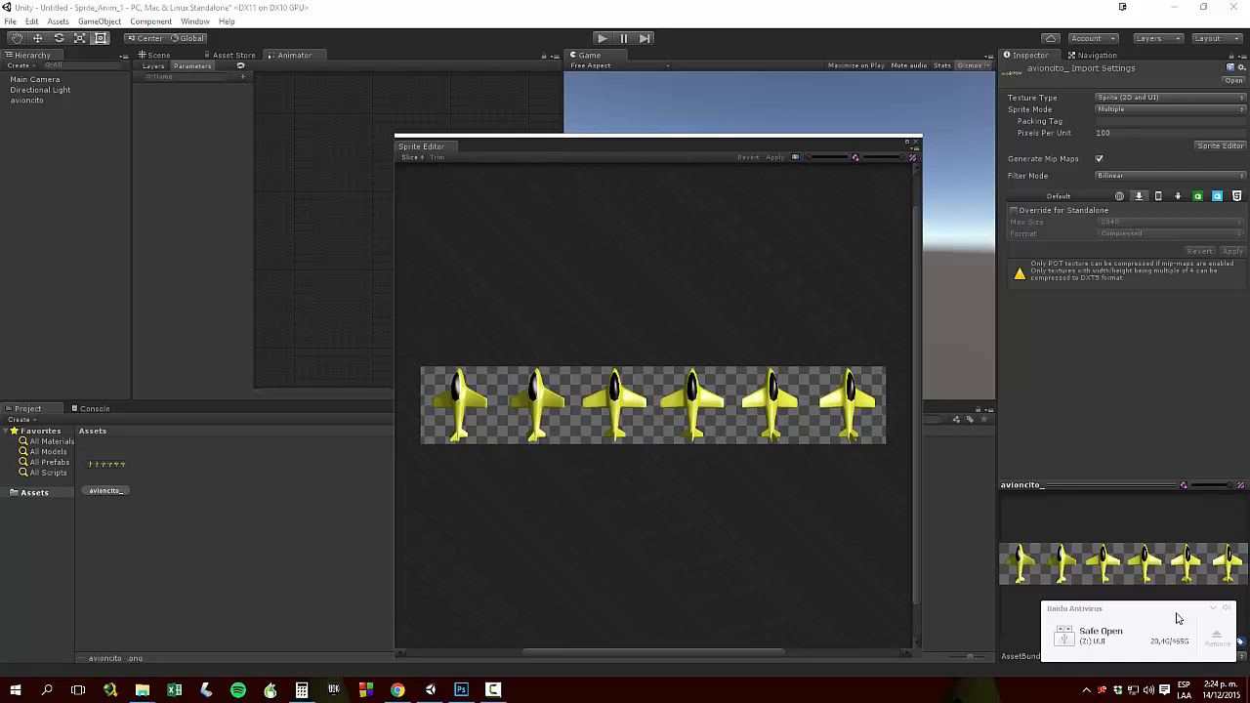
click(1227, 608)
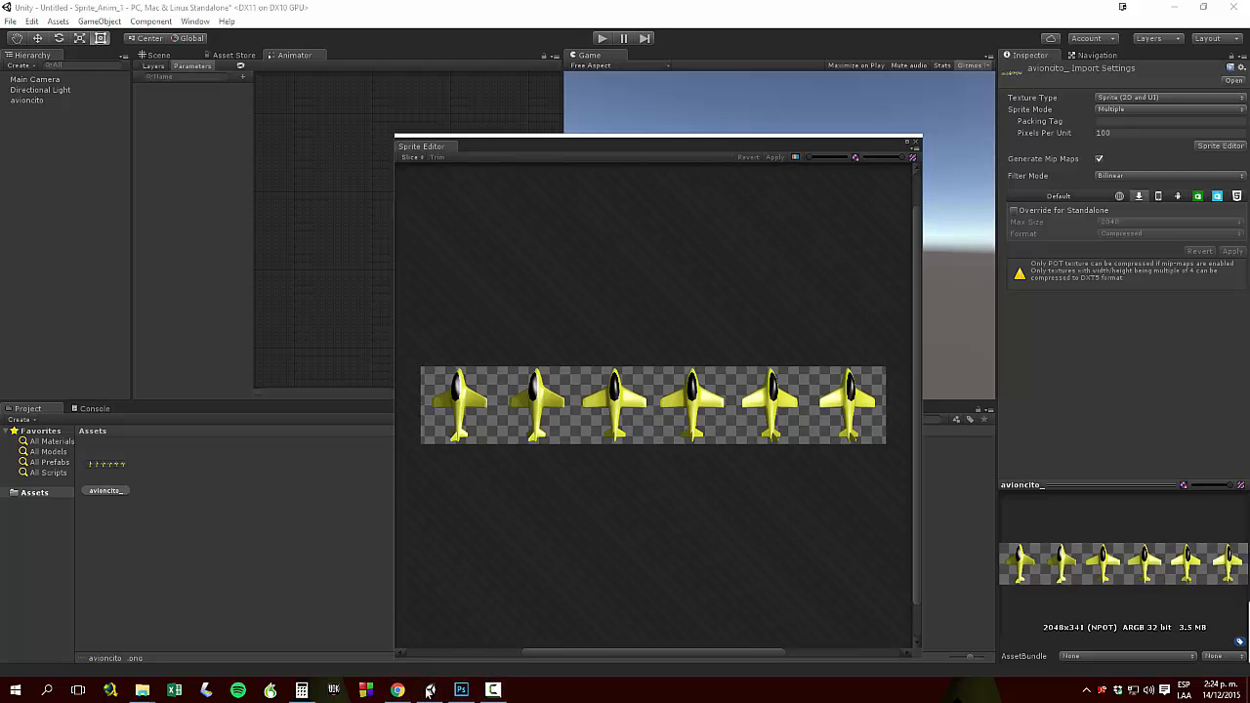
Divide 900 by 6 in the Calculator to work out the width of one sprite cell
click(302, 690)
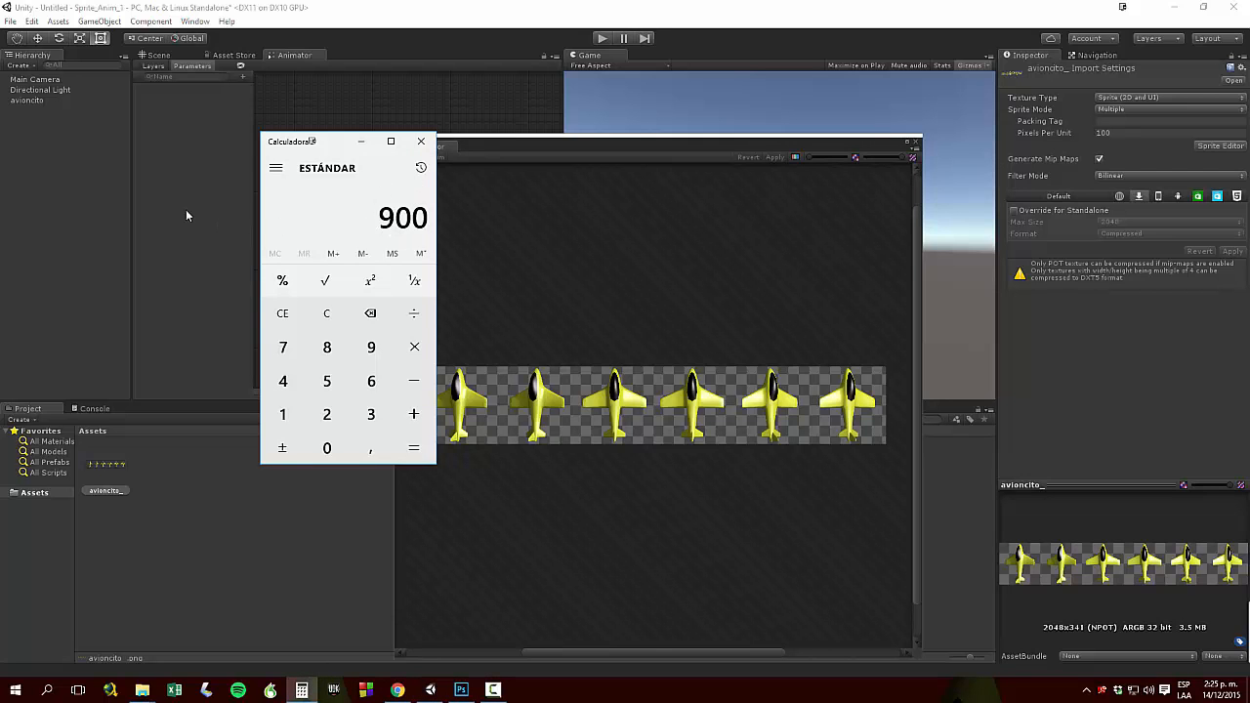
key(slash)
key(6)
key(Return)
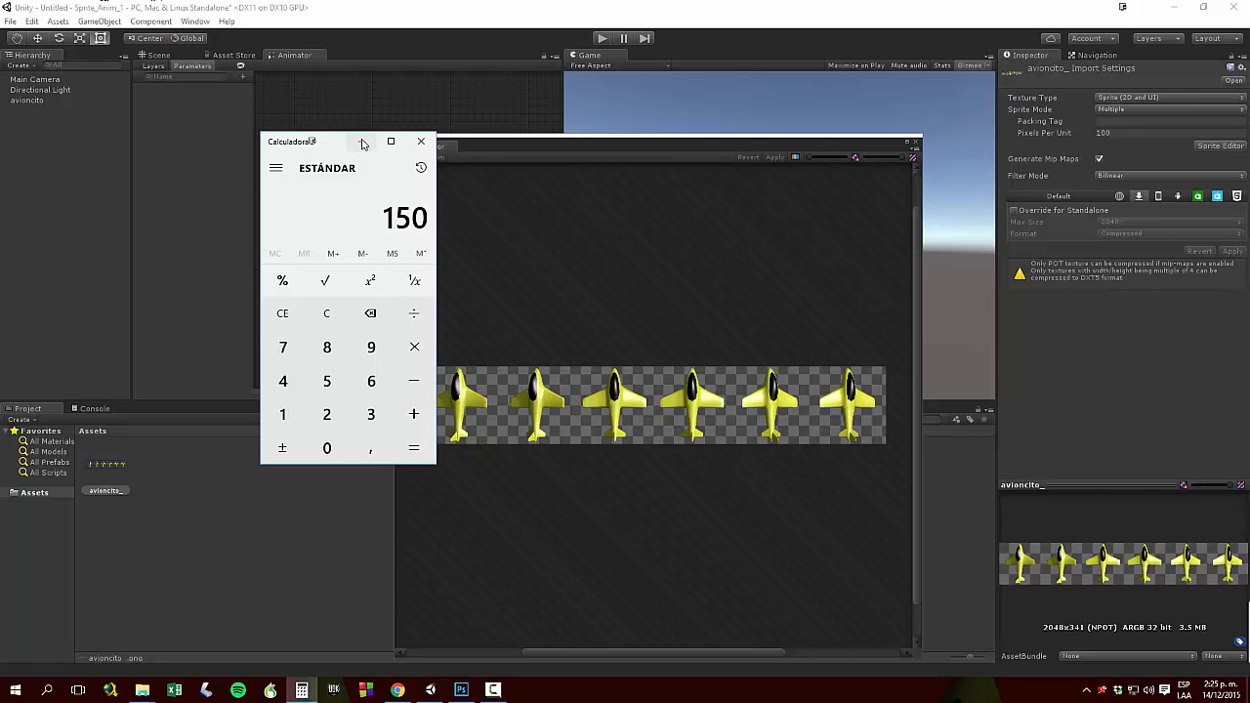
click(302, 689)
Switch to Photoshop, resize avioncito_.png proportionally to 900 by 150 pixels, and save it
click(457, 690)
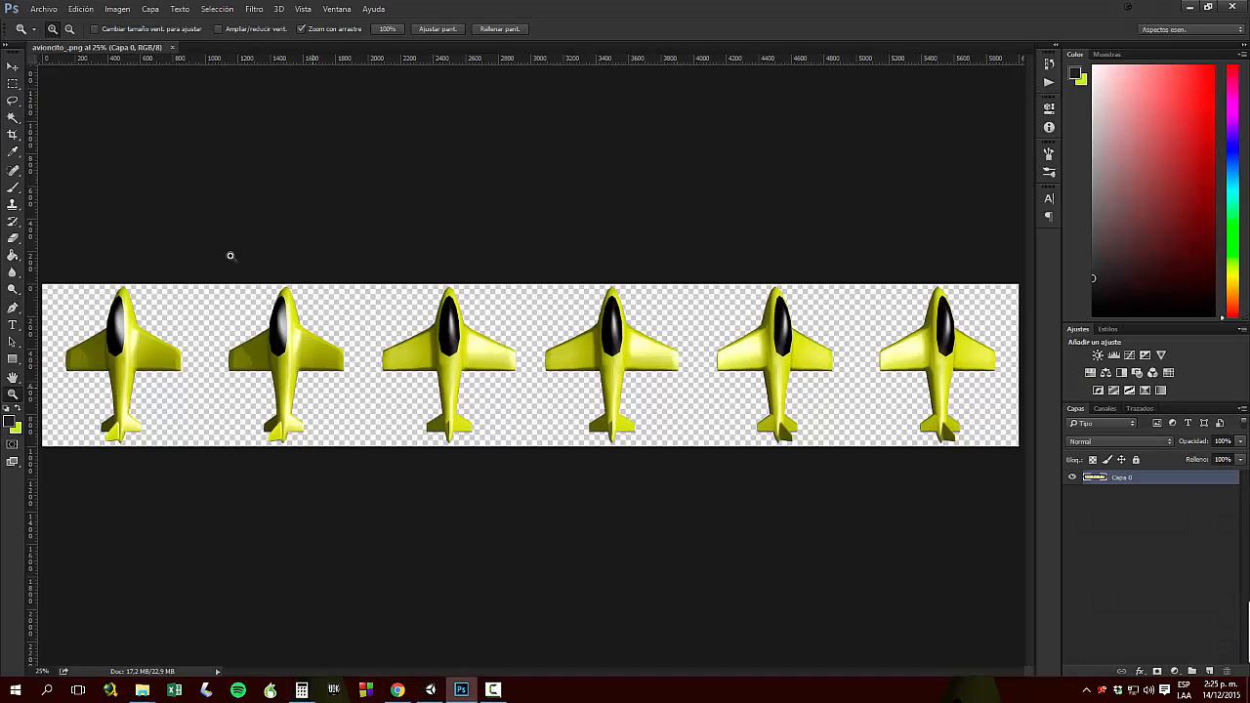
click(117, 9)
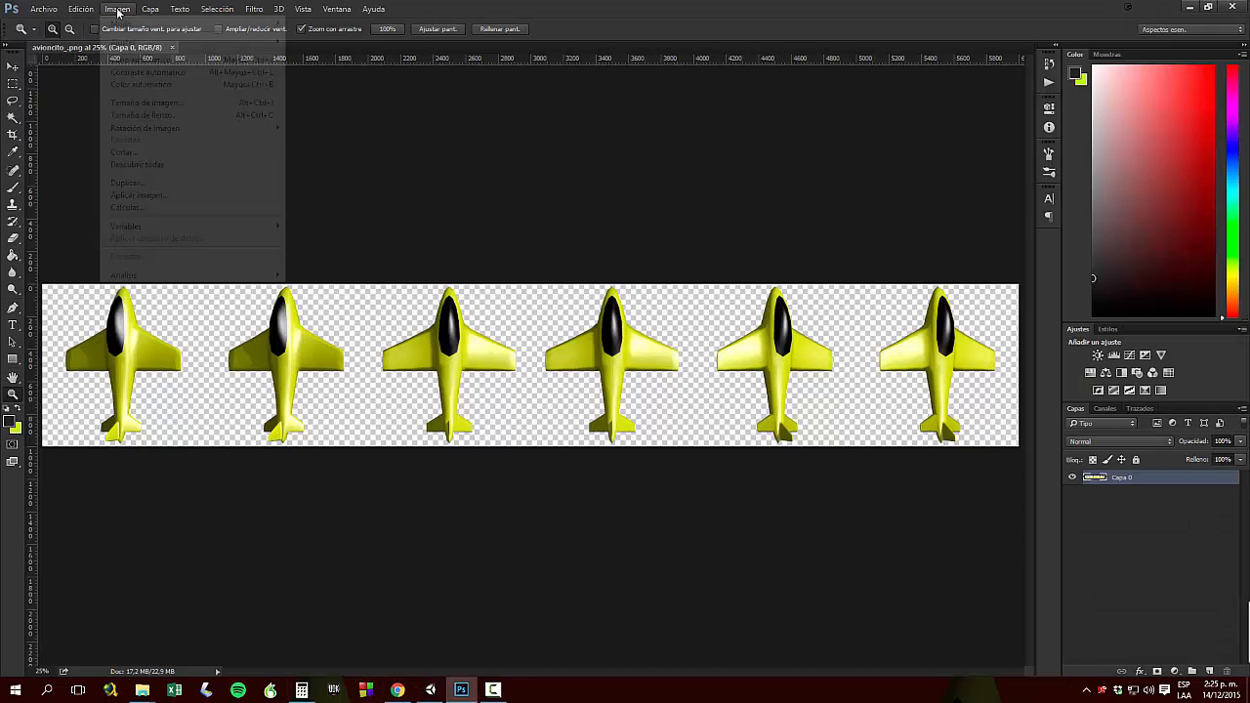
click(146, 102)
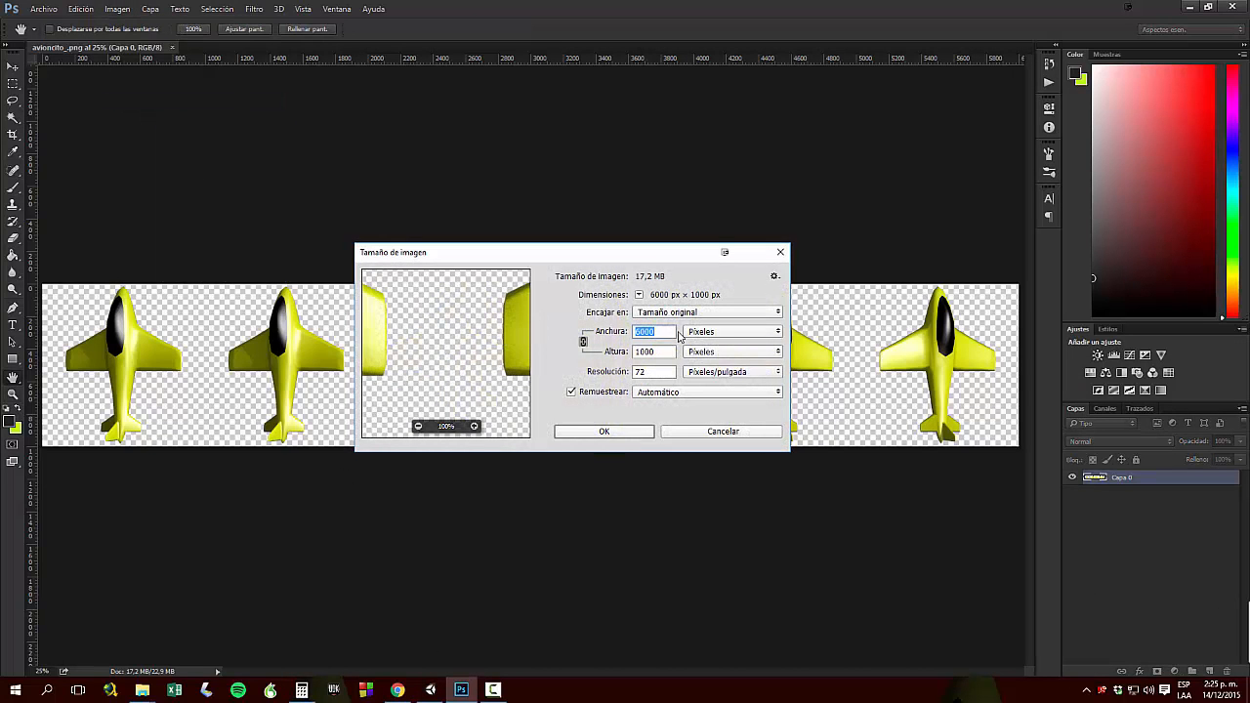
text(900)
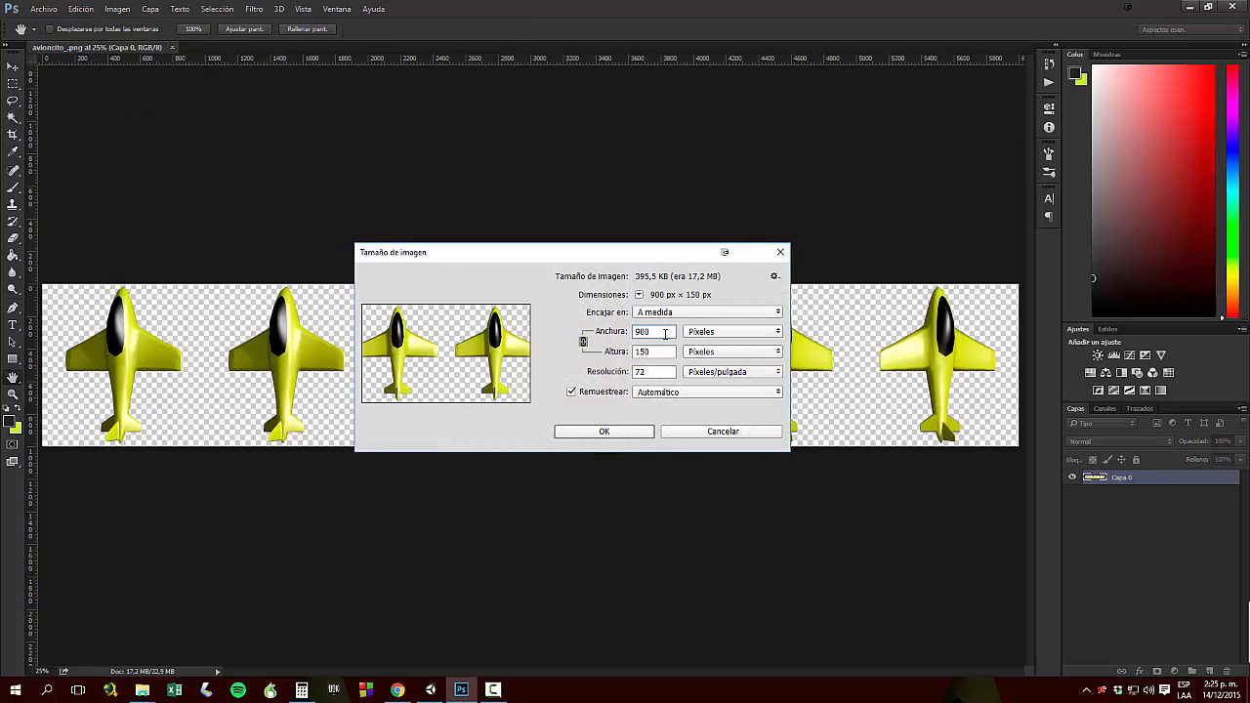
click(617, 436)
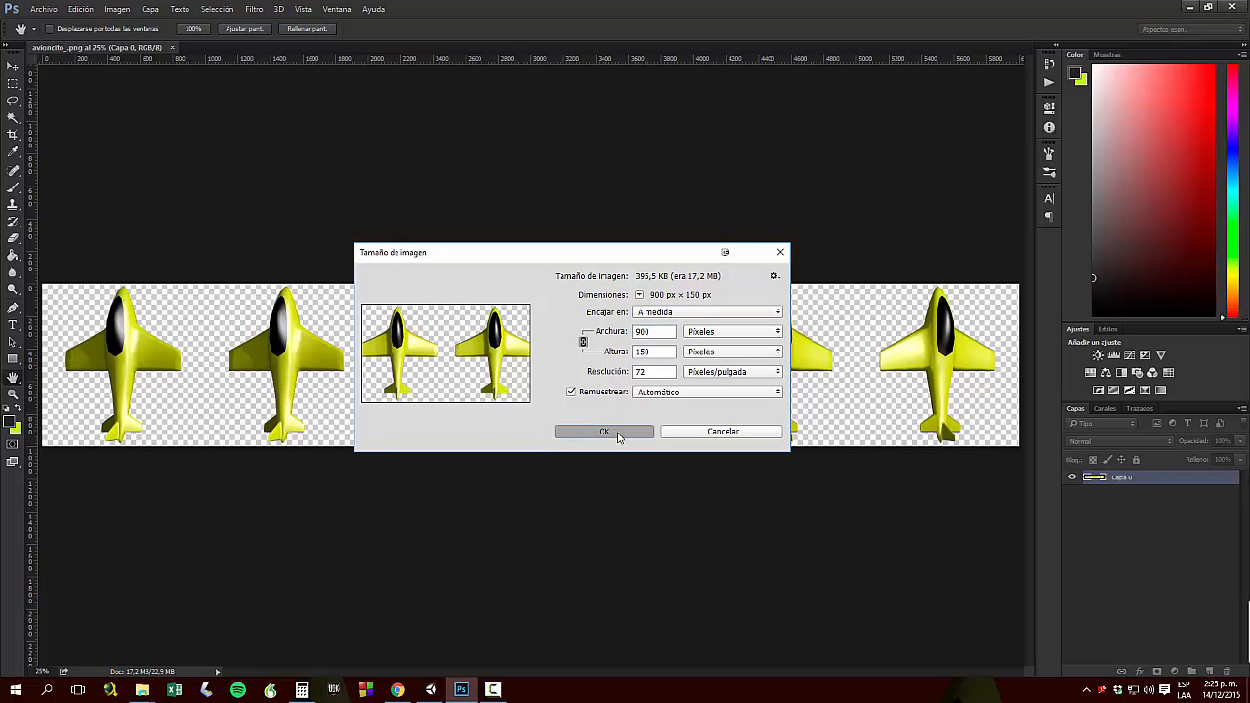
key(z)
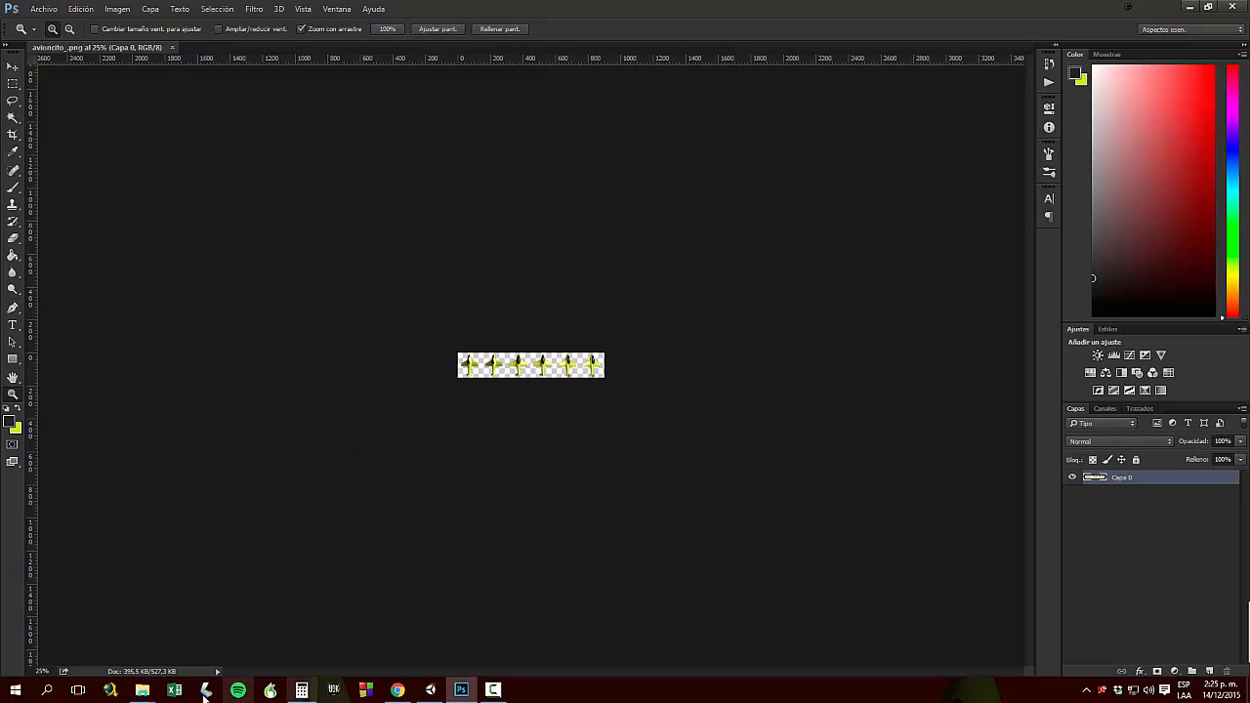
Back in Unity, slice the avioncito_ sheet into 150 by 150 pixel cells, apply the slicing and close the Sprite Editor
click(430, 689)
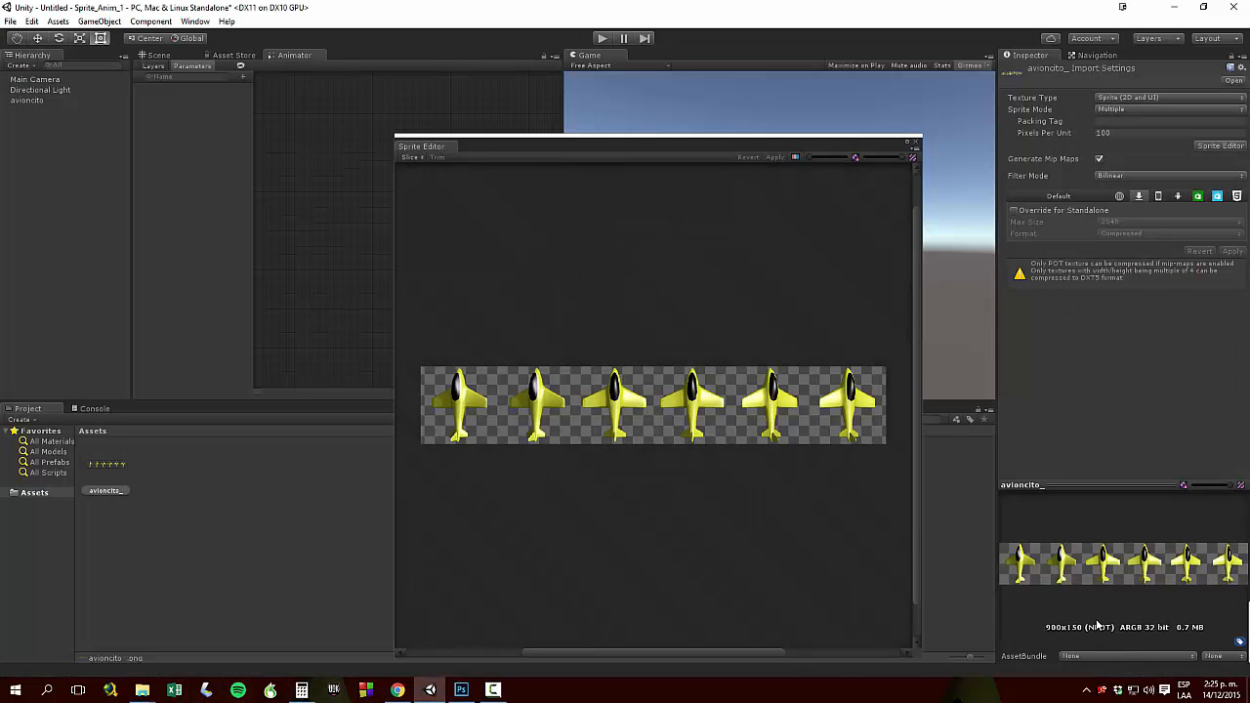
click(414, 158)
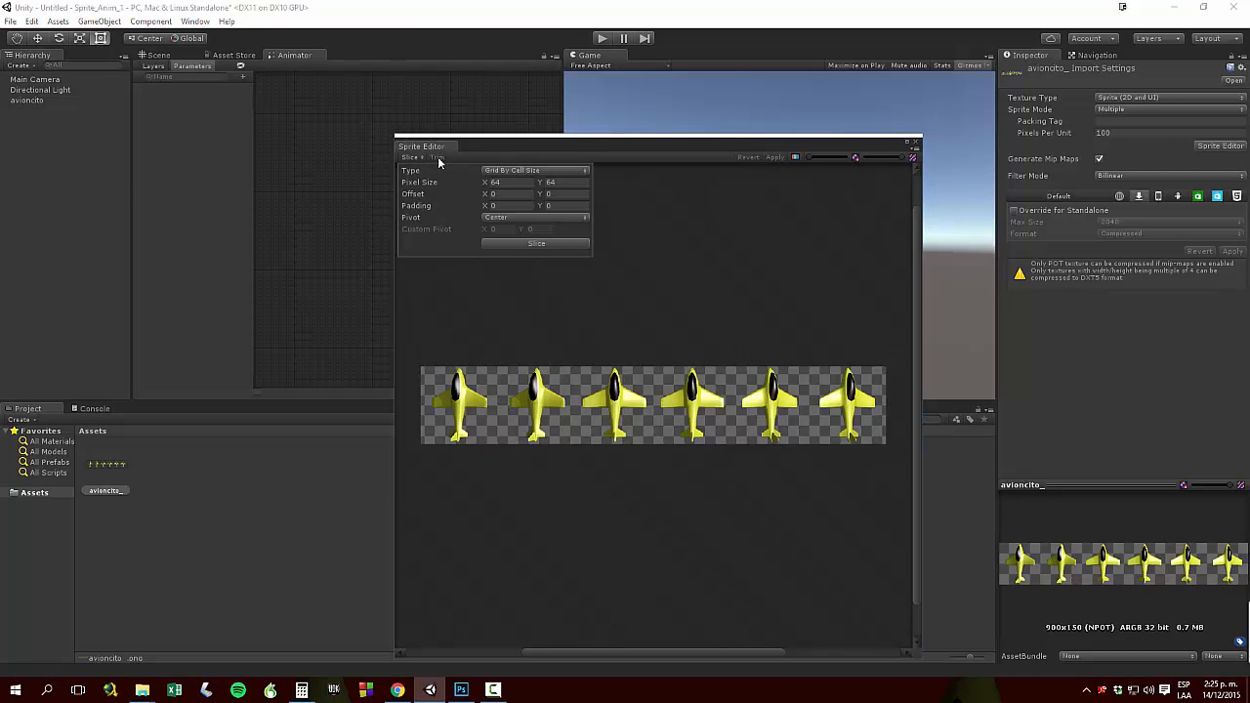
click(502, 182)
click(571, 182)
click(539, 244)
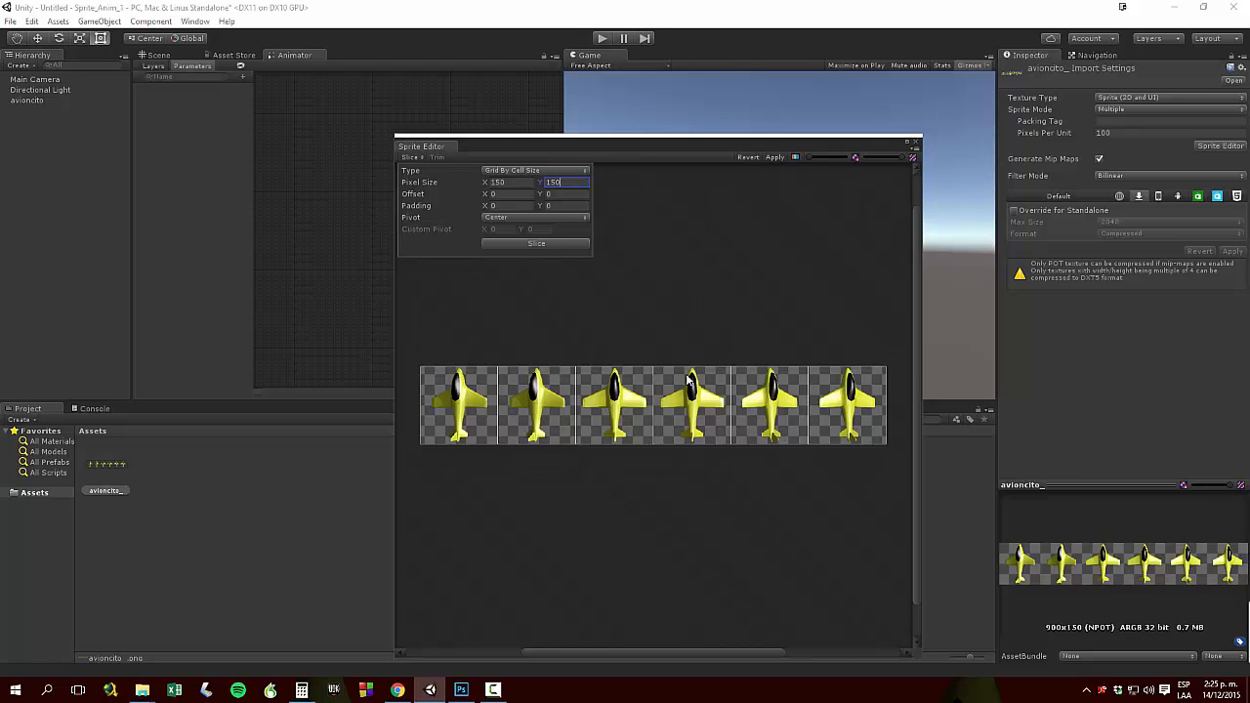
click(775, 157)
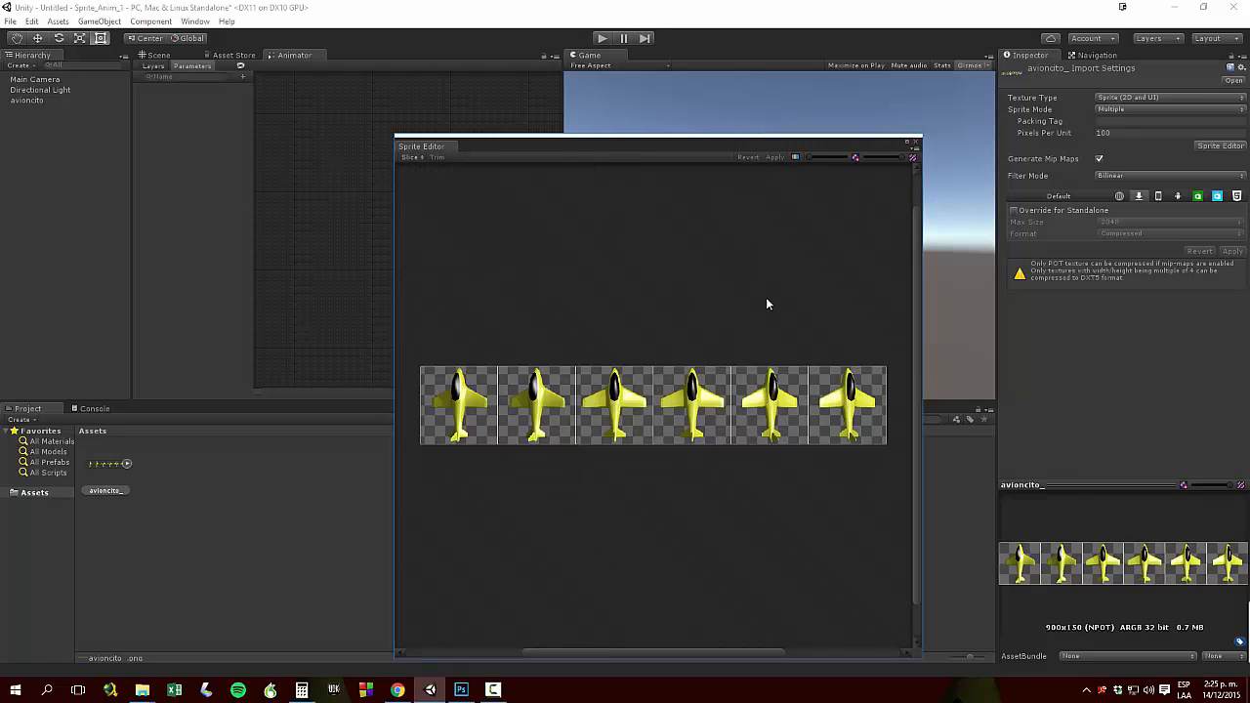
click(917, 143)
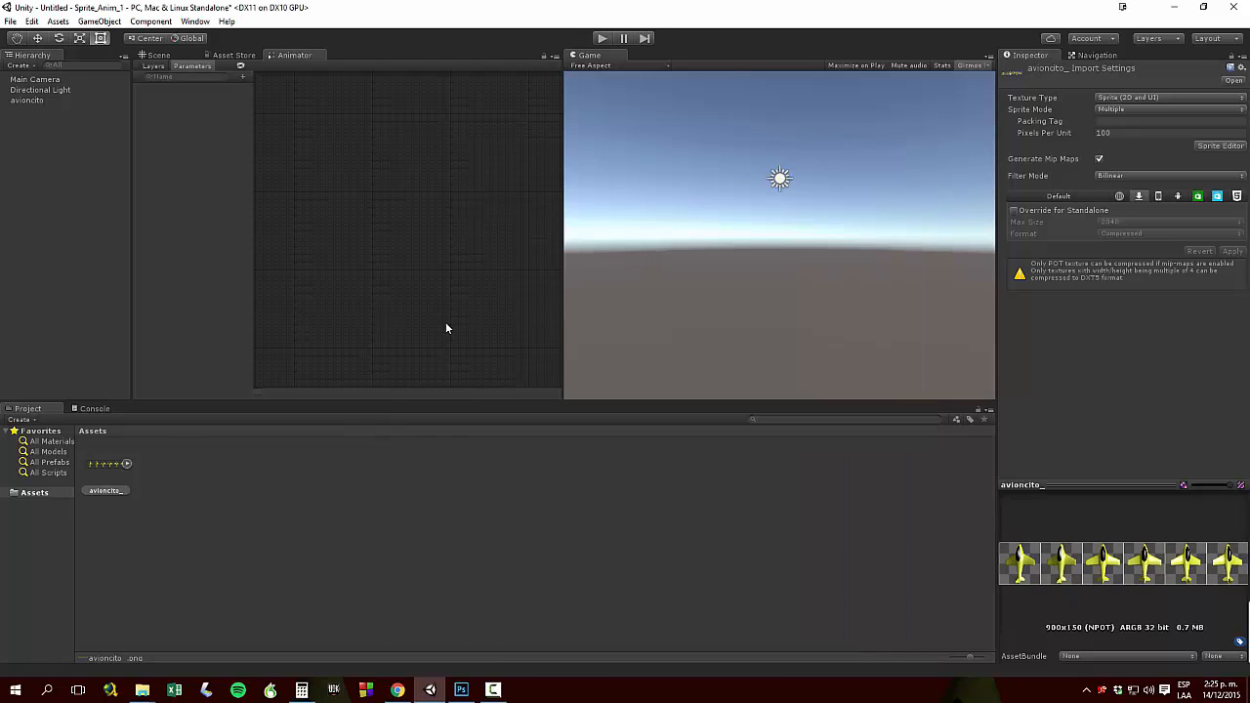
Create an animated object in the scene hierarchy from the sliced sprites avioncito__2 and avioncito__3
click(126, 465)
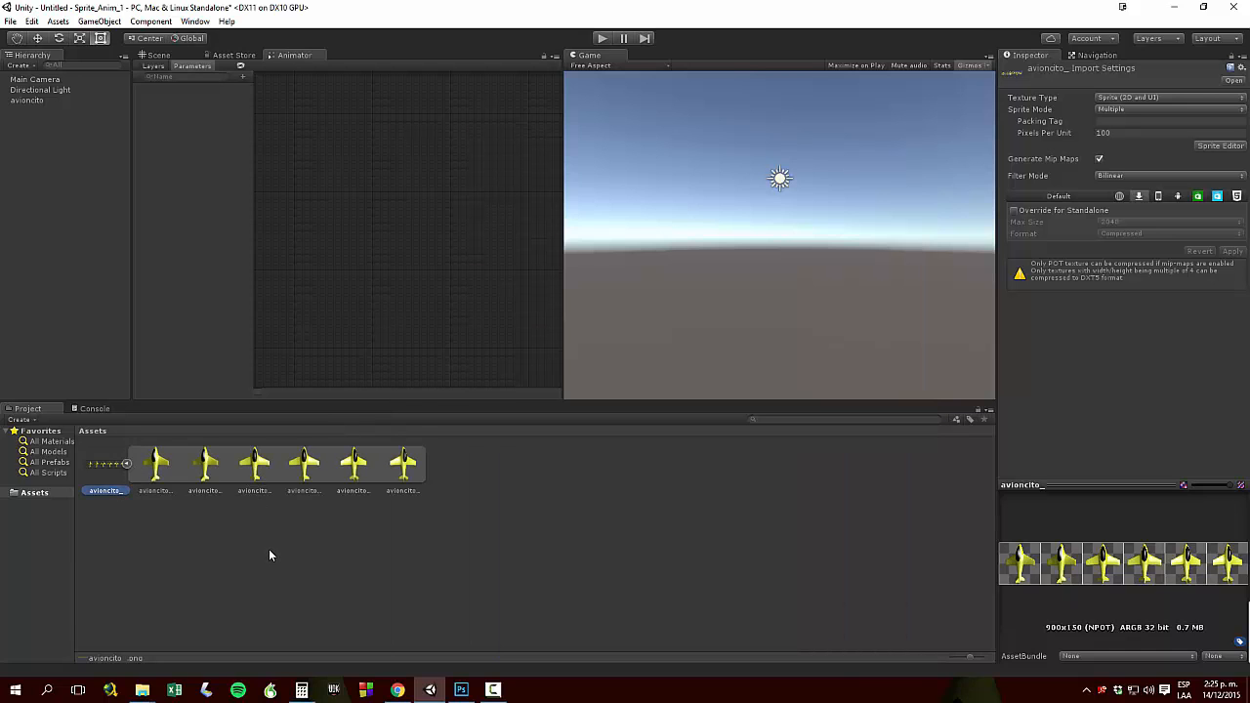
click(256, 471)
click(176, 58)
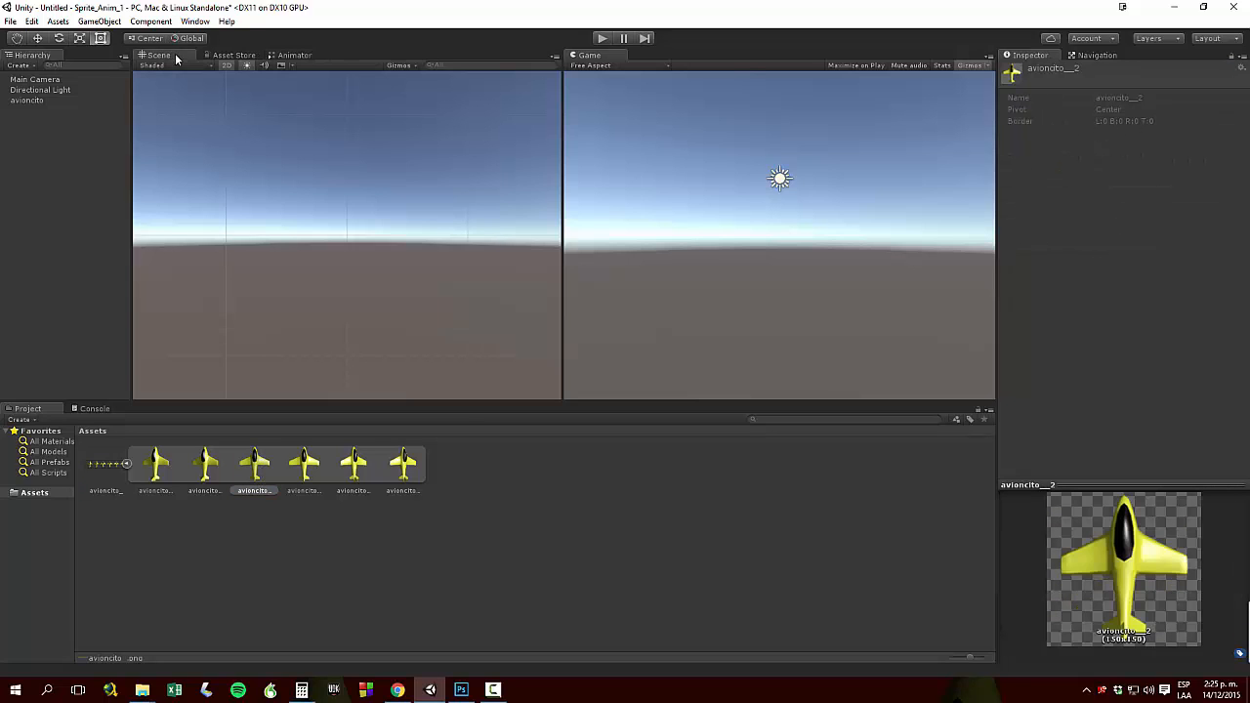
ctrl+click(305, 476)
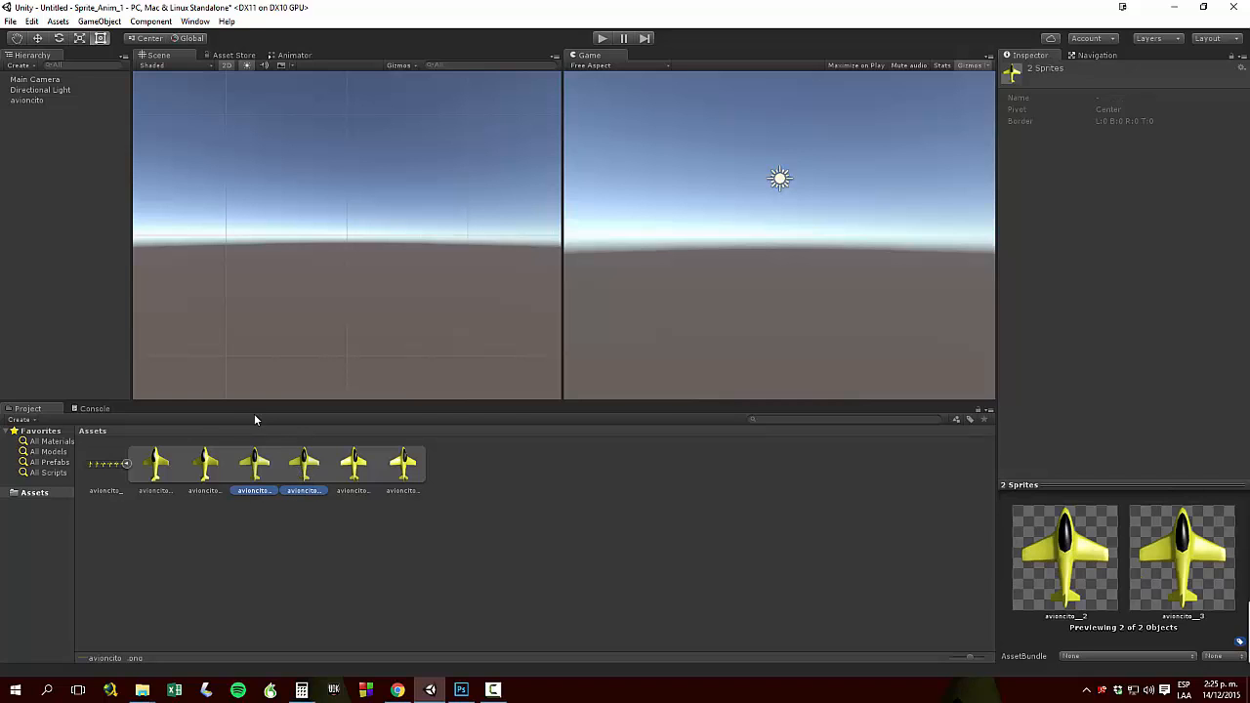
drag(256, 467, 102, 293)
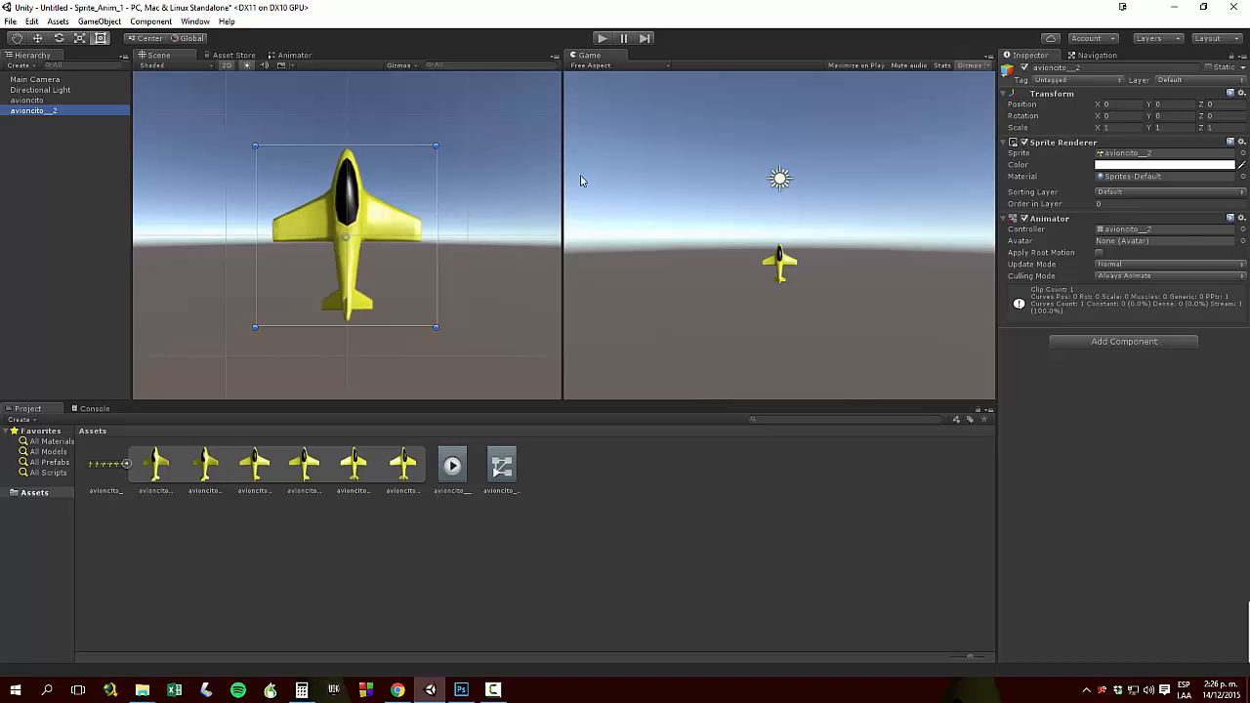
Rename the new avioncito__2 game object as avioncito_player
click(1087, 68)
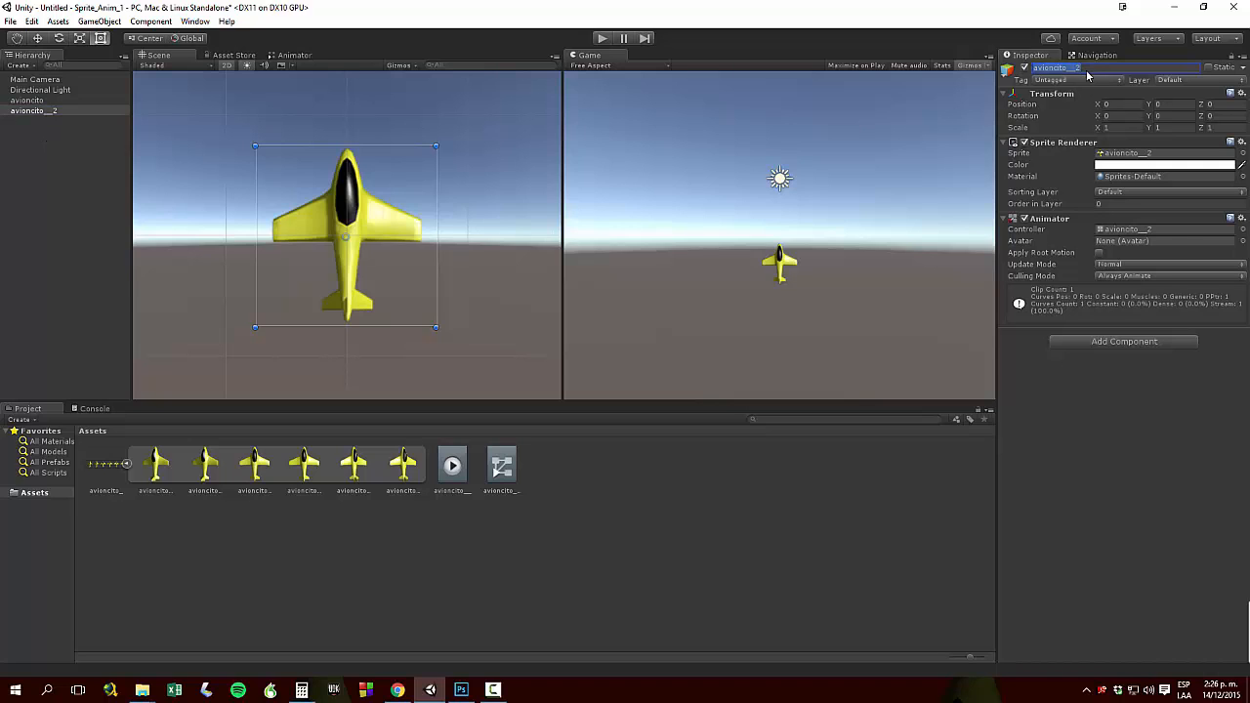
key(BackSpace)
text(avioncito_player)
key(Return)
click(445, 518)
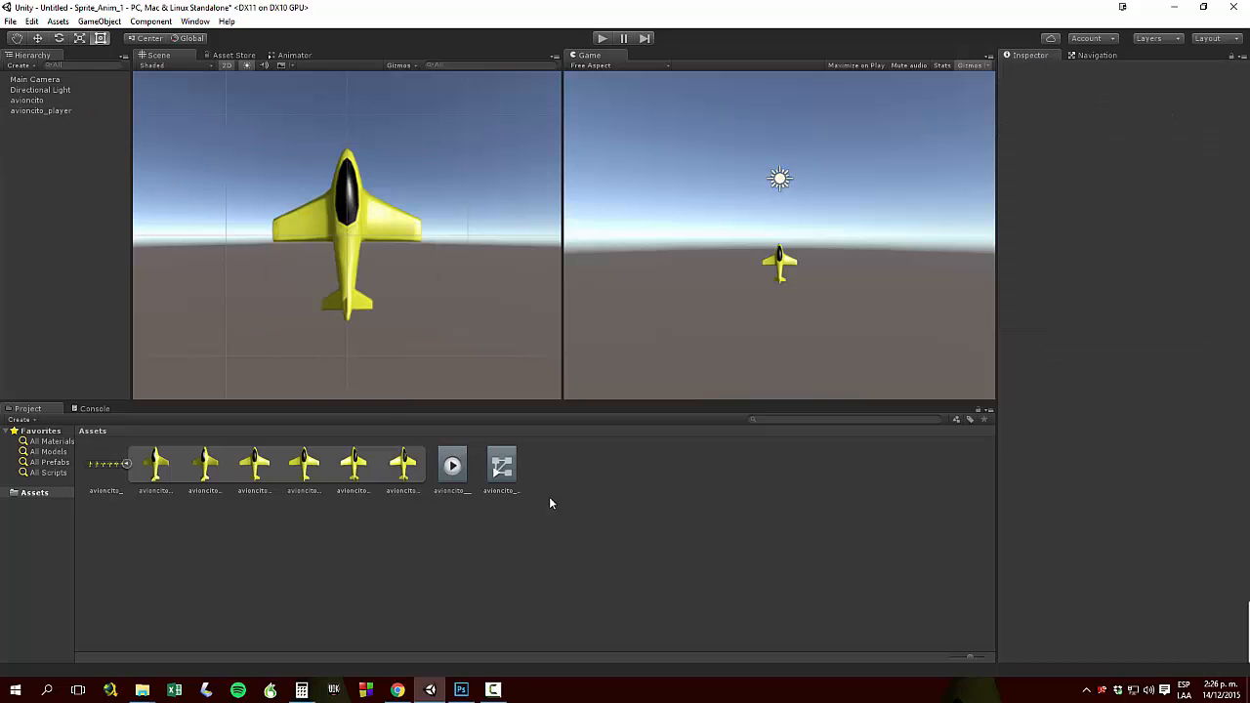
Rename both the new animation clip and its animator controller as idle
click(457, 473)
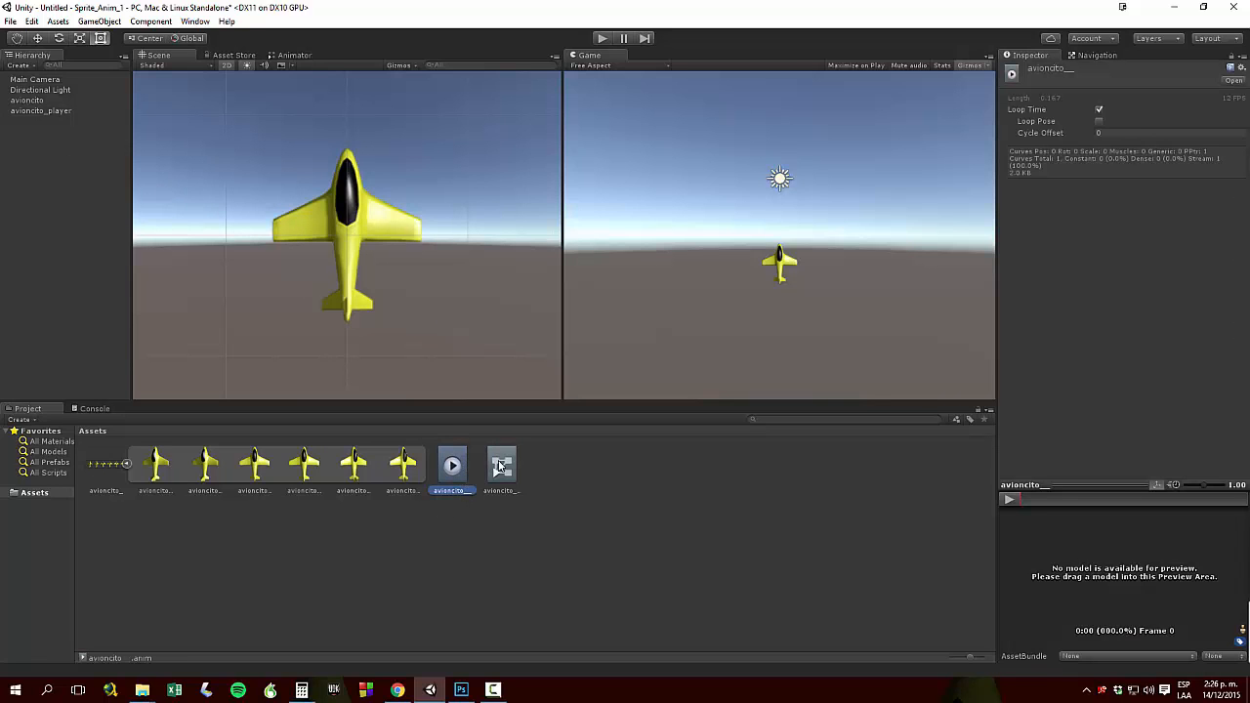
click(499, 467)
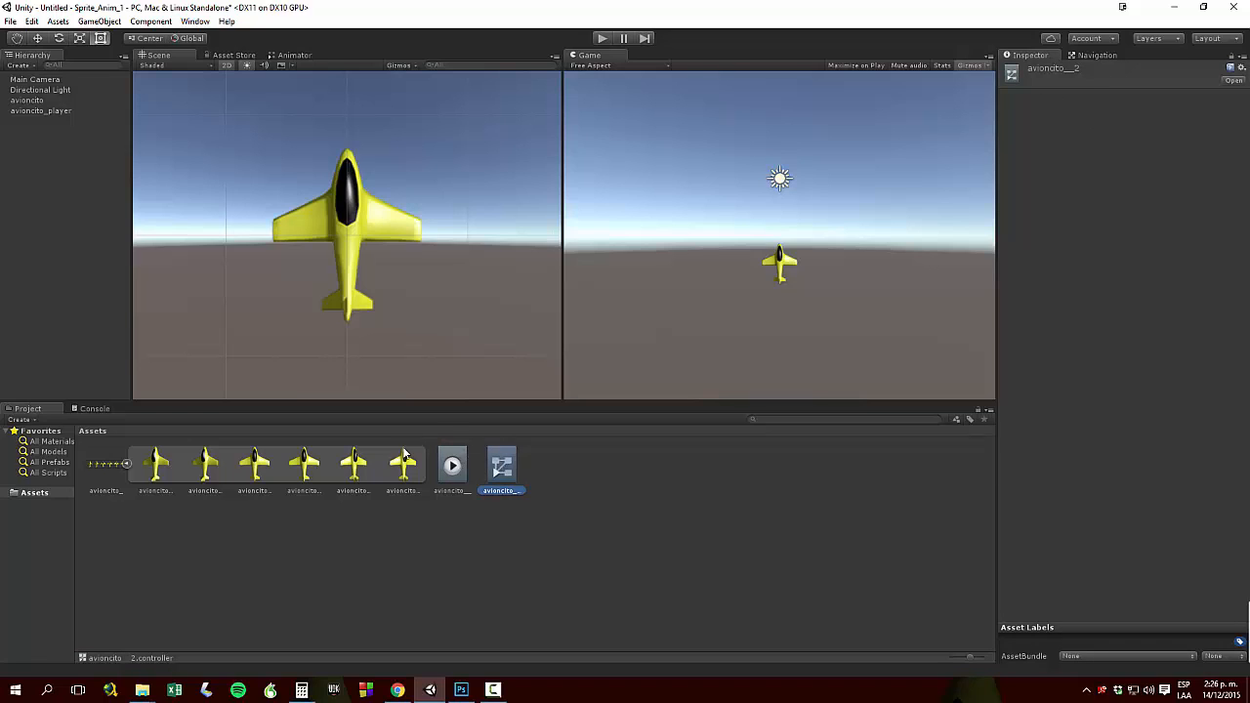
click(455, 491)
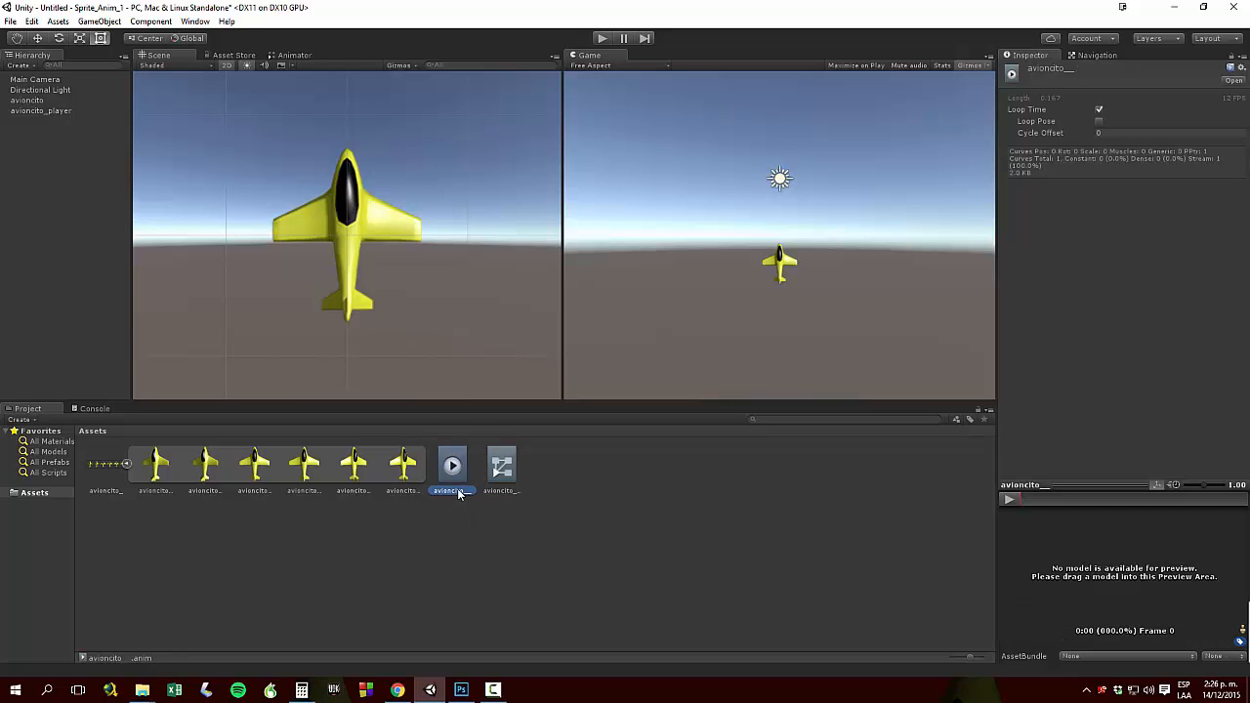
click(458, 493)
key(Return)
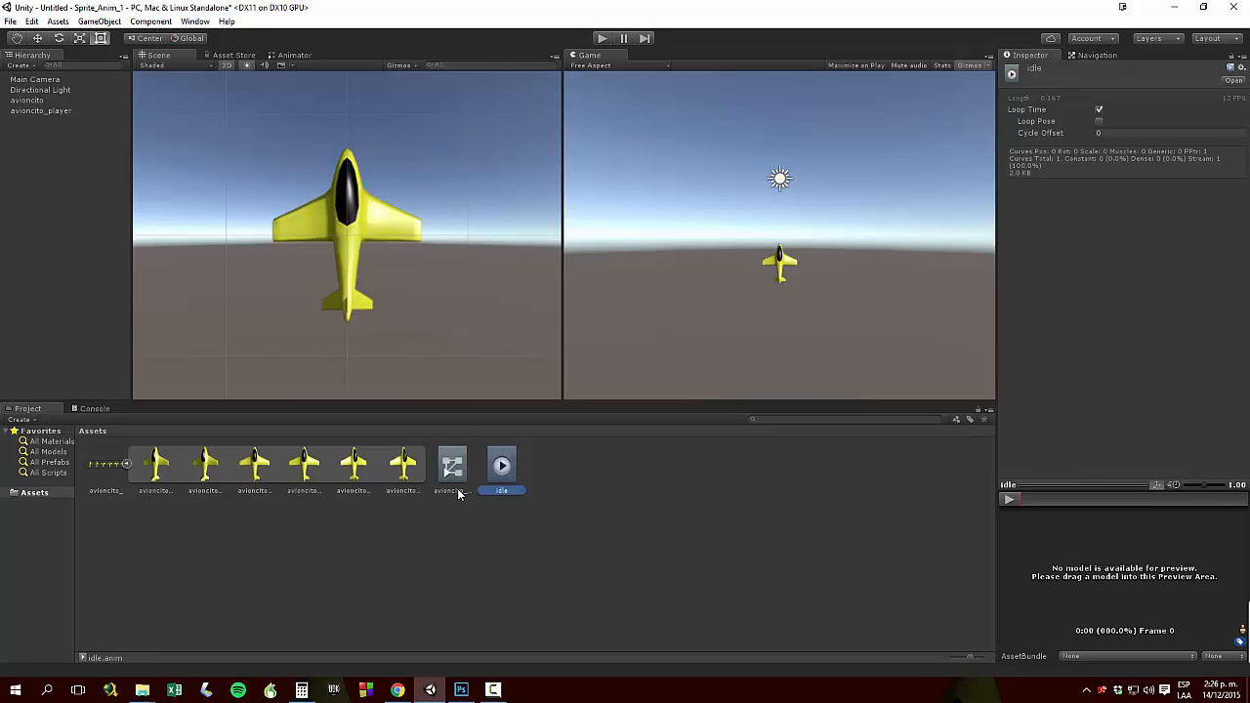
click(453, 491)
click(458, 493)
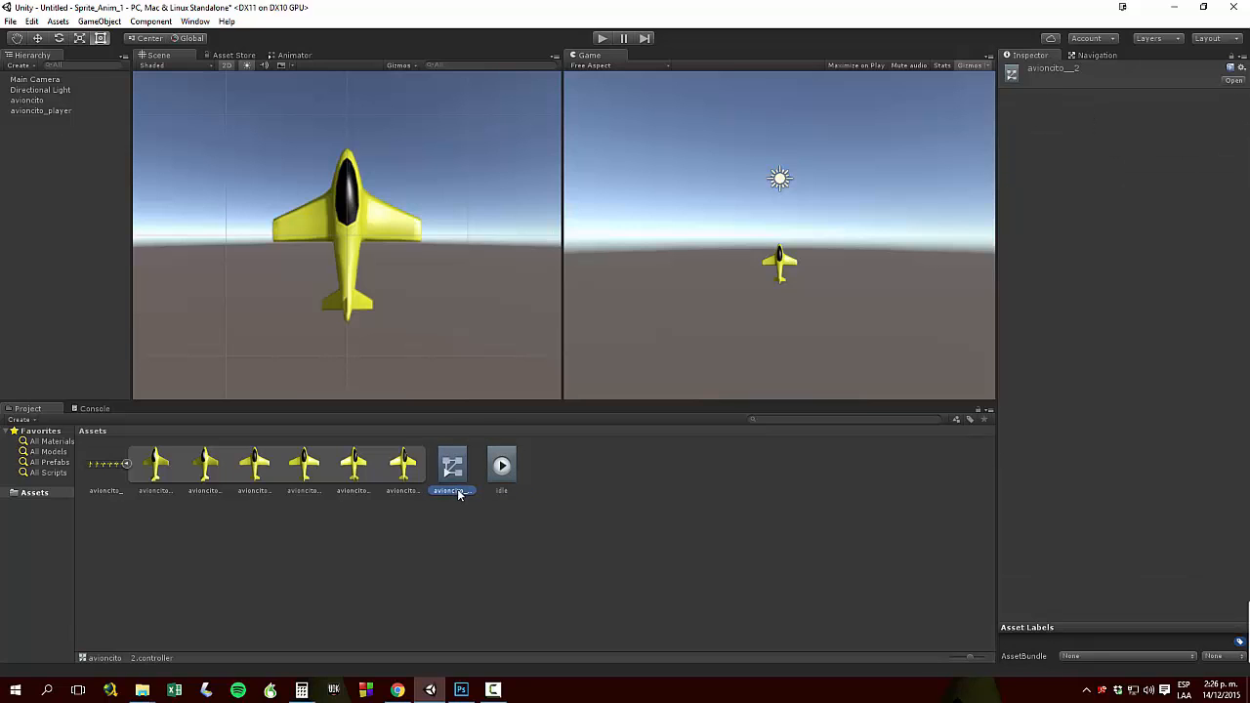
key(BackSpace)
key(Return)
Delete the old avioncito object with the missing sprite from the scene hierarchy
click(22, 114)
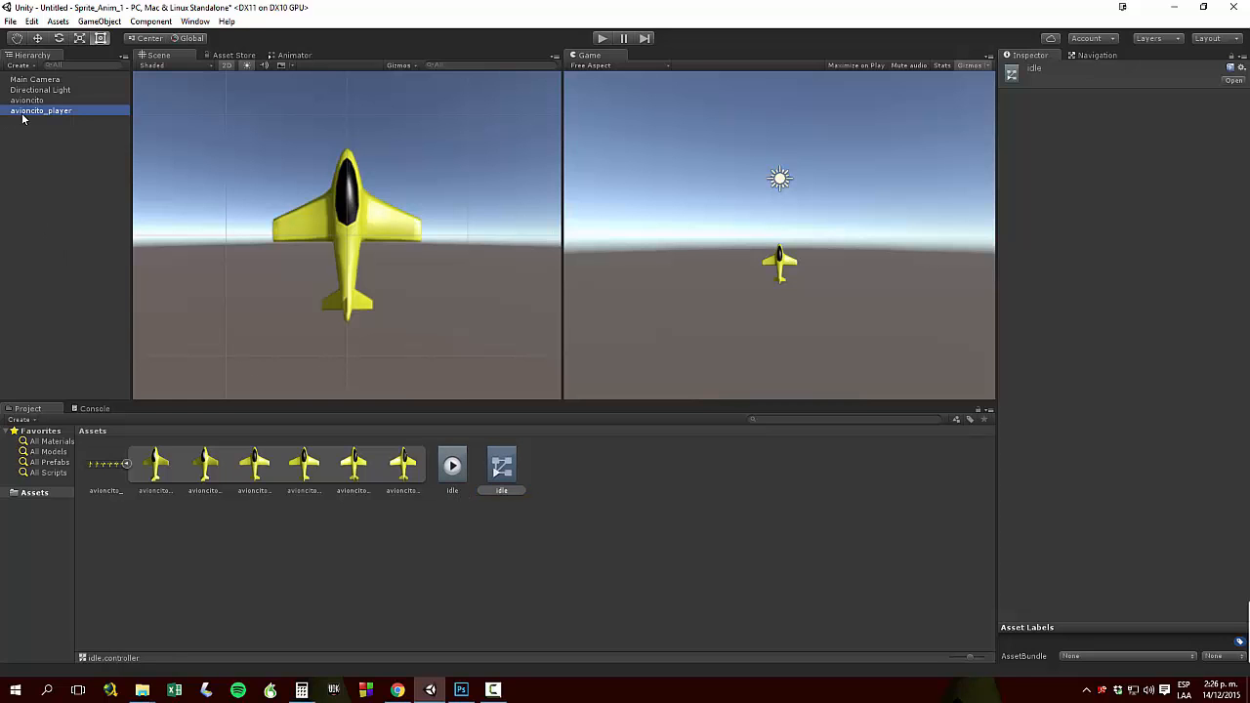
click(26, 102)
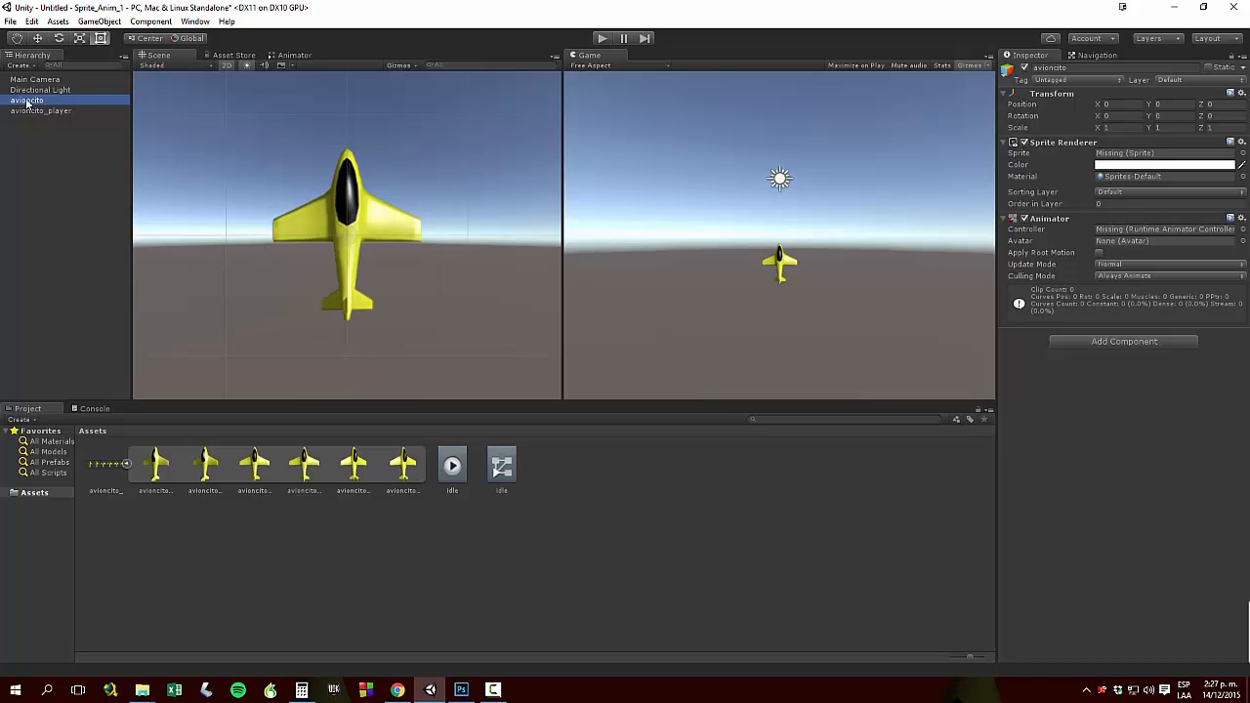
drag(26, 101, 59, 171)
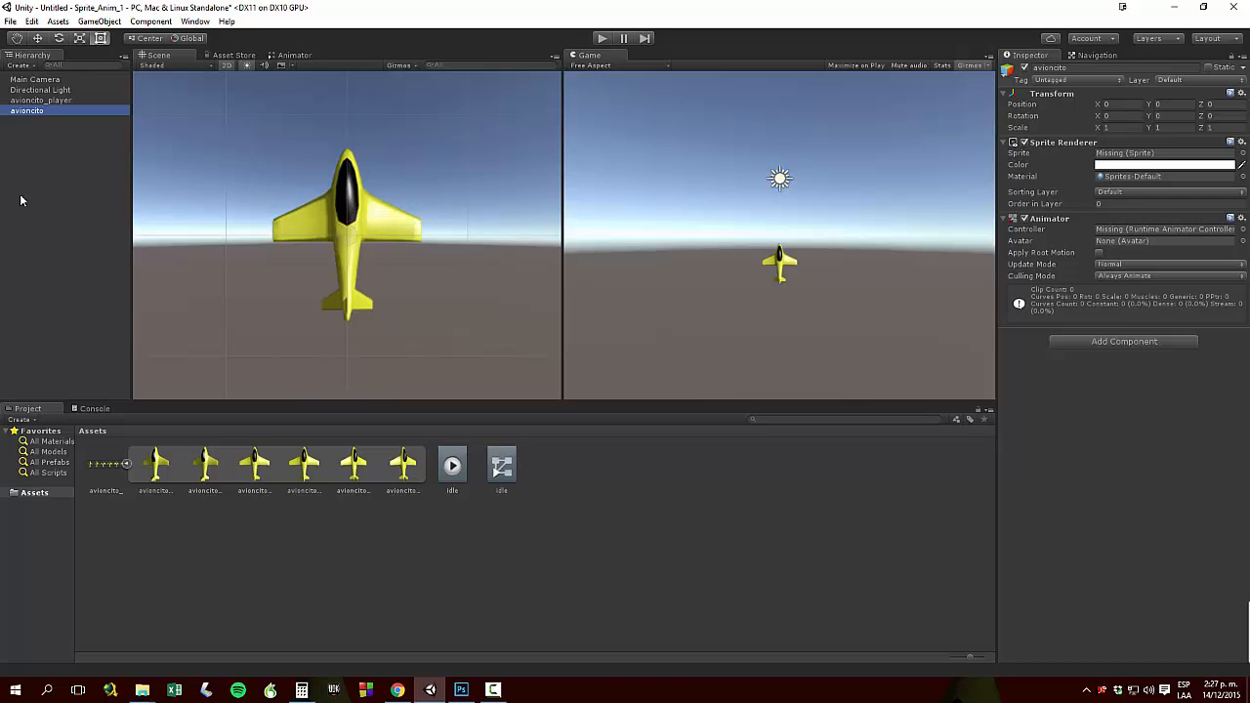
key(Delete)
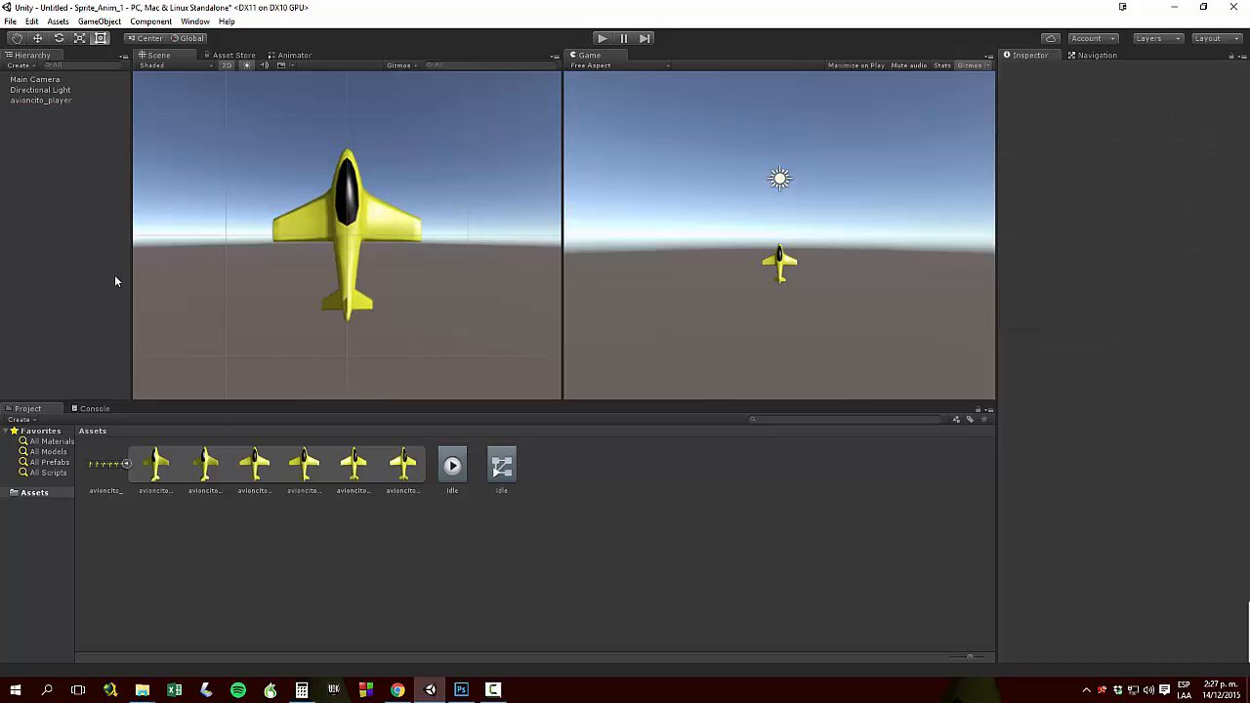
Create a second animated object in the scene hierarchy from sprites avioncito__0 and avioncito__1
click(154, 463)
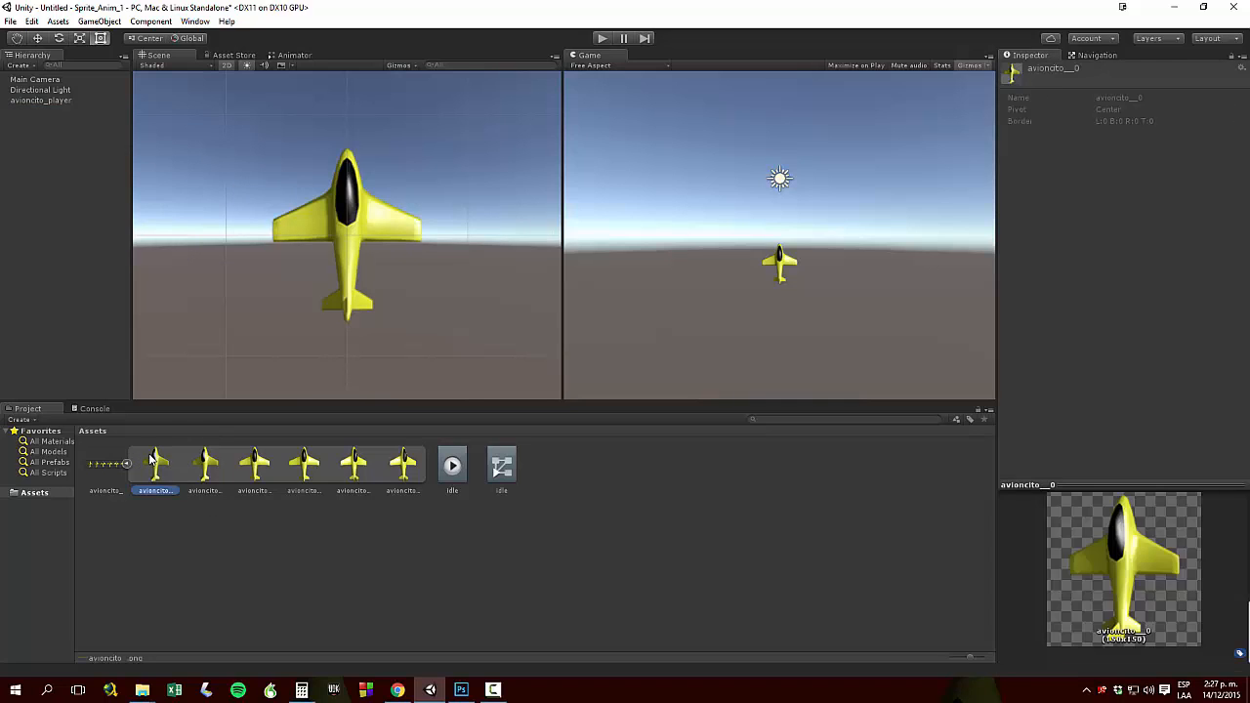
shift+click(203, 465)
drag(204, 467, 69, 184)
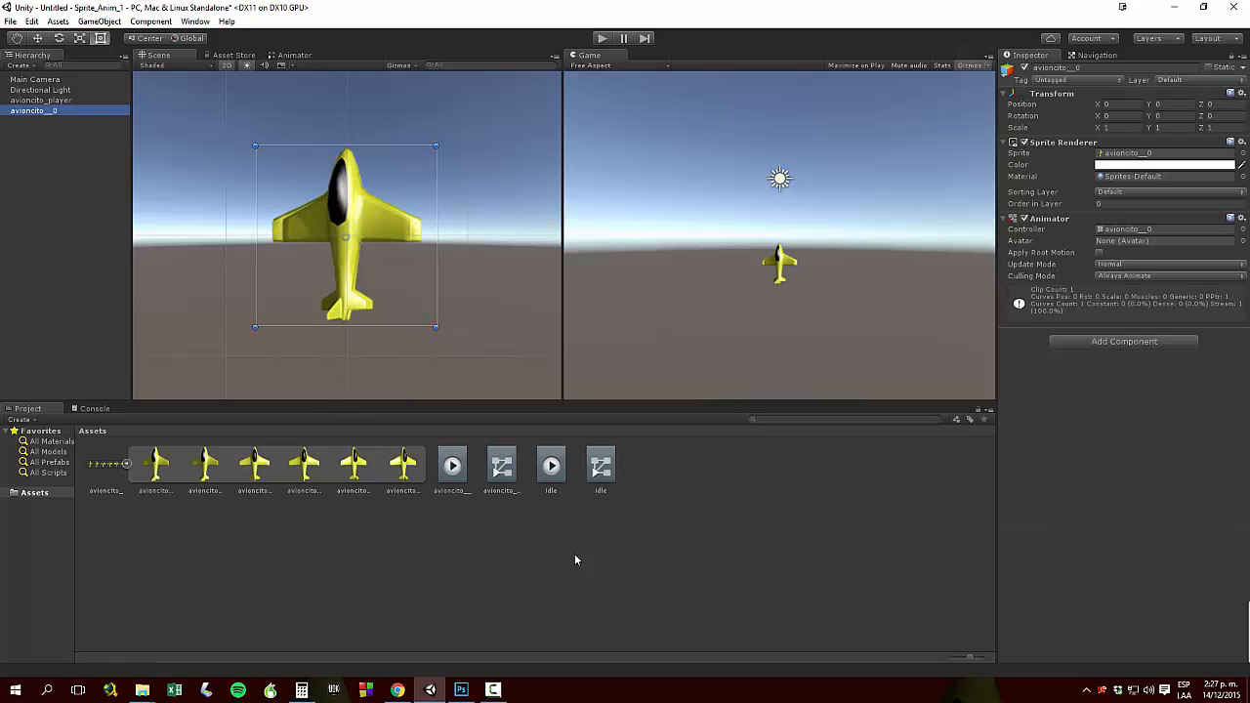
click(630, 534)
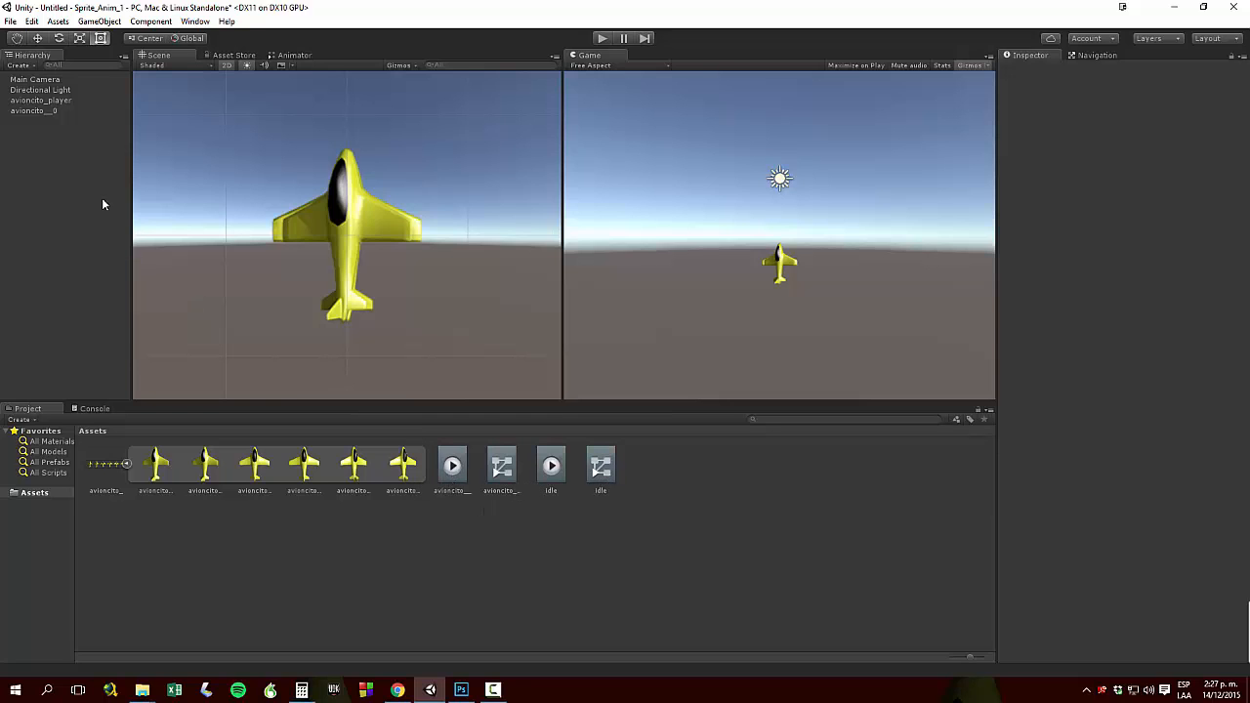
click(29, 111)
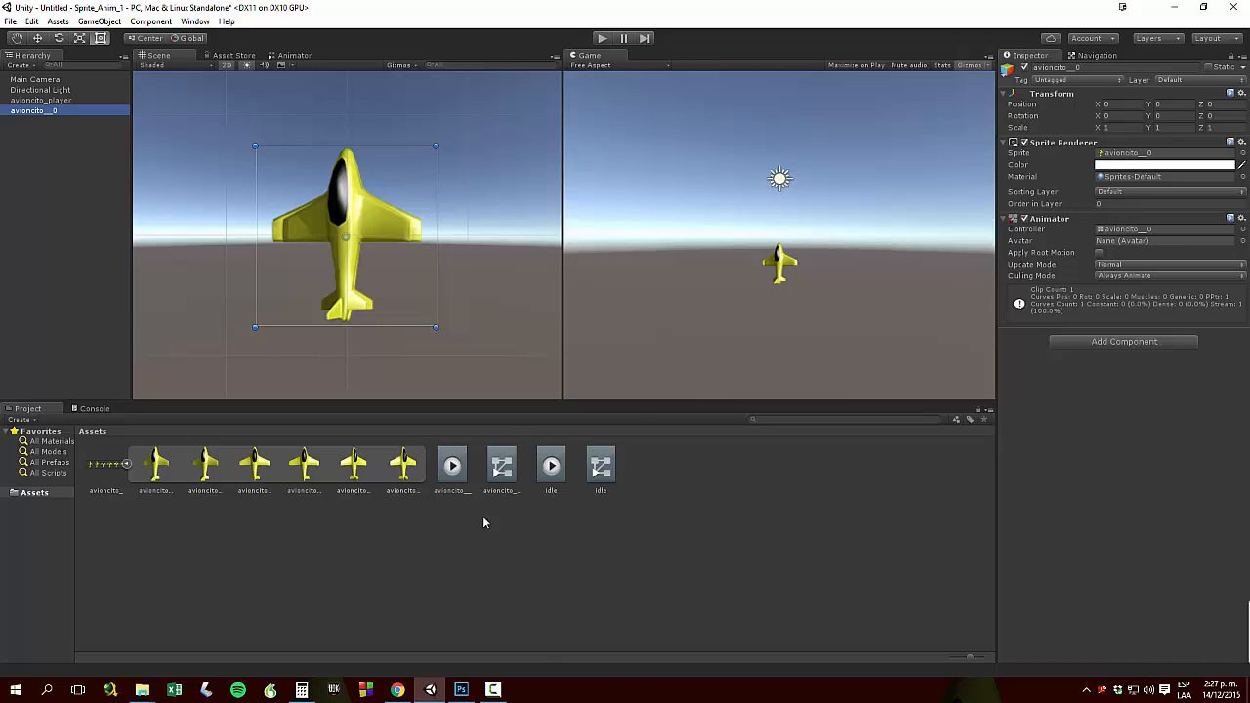
Rename the avioncito__0 animator controller as izquierda
click(453, 492)
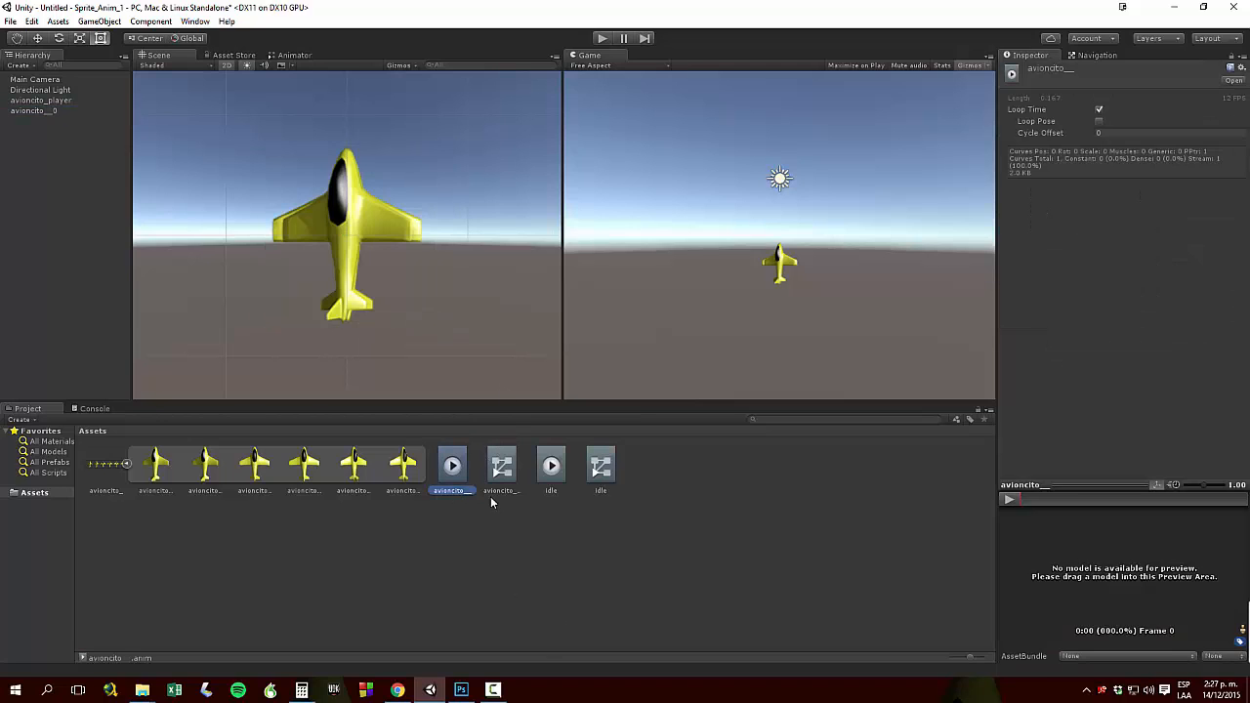
click(492, 493)
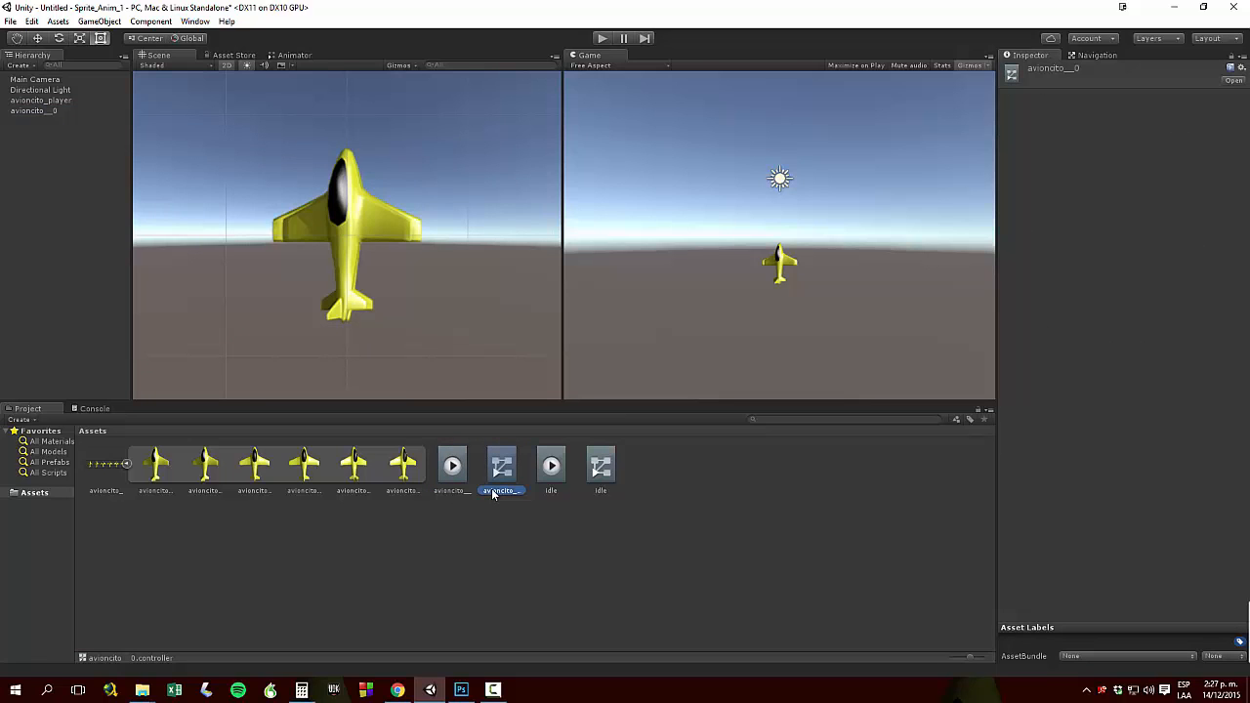
click(494, 492)
text(izquierda)
key(Return)
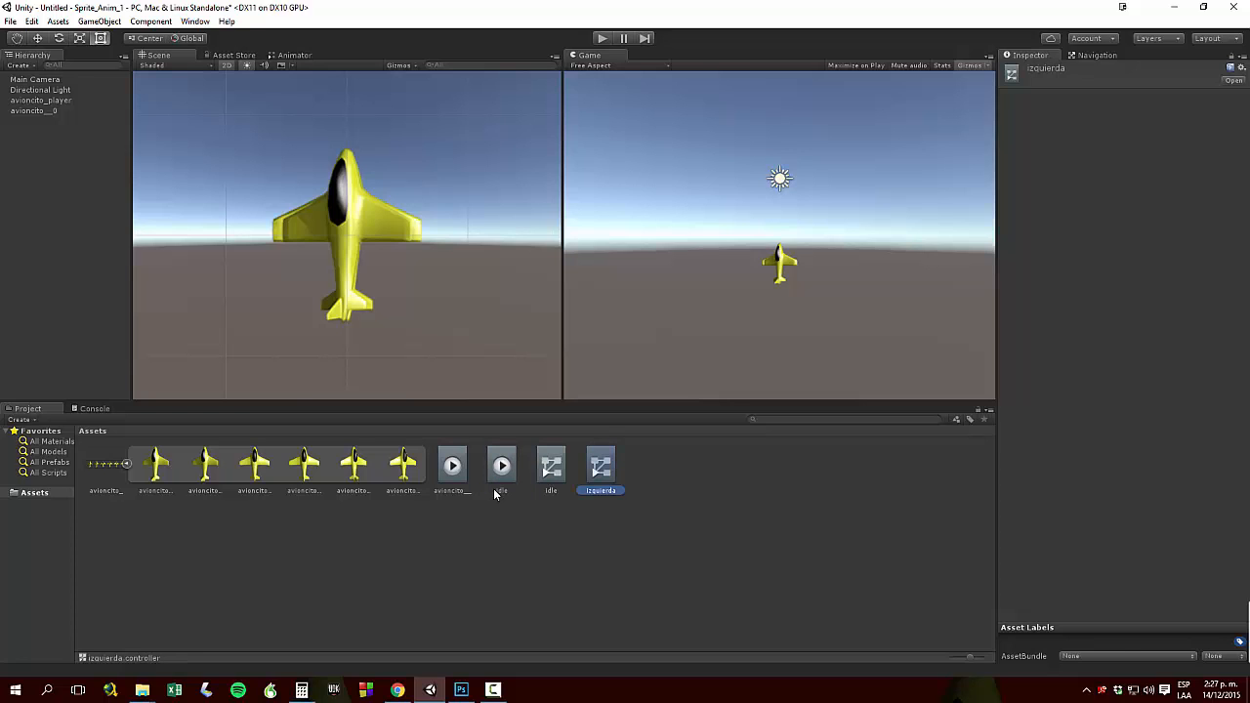
Rename the new avioncito__ animation clip as izquierda and delete the avioncito__0 object from the scene
click(453, 479)
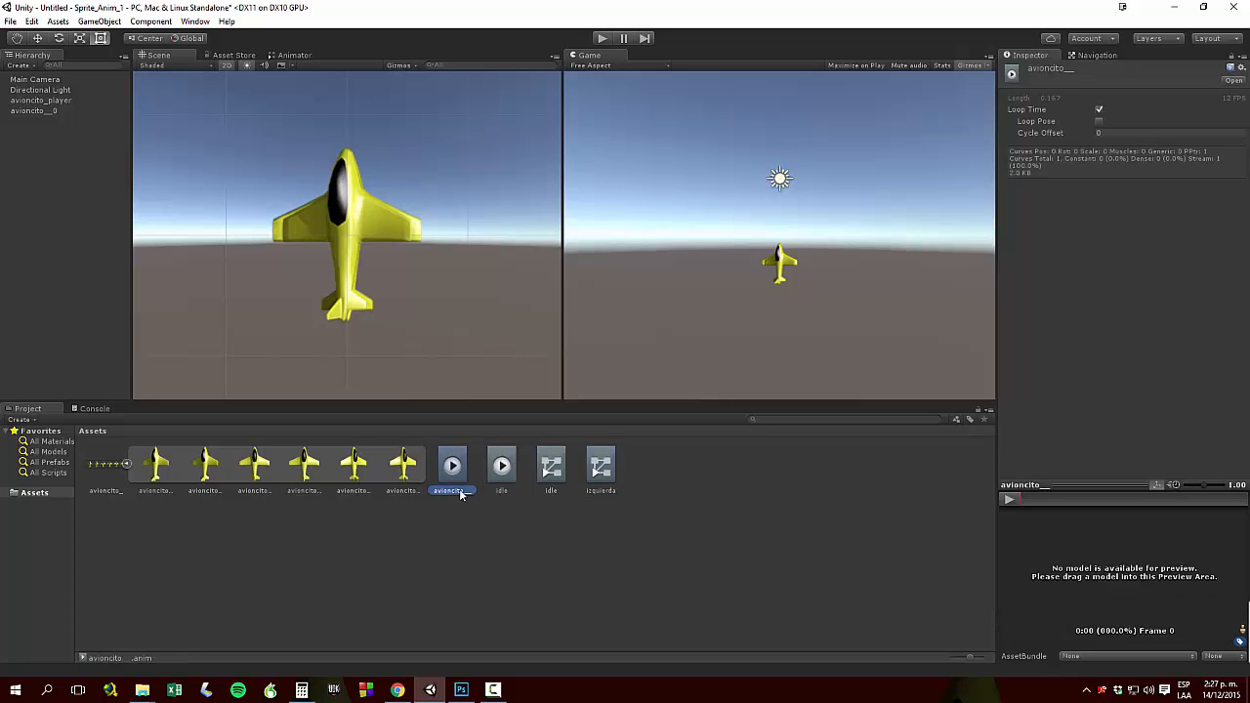
click(461, 494)
text(izquierda)
key(Return)
click(18, 113)
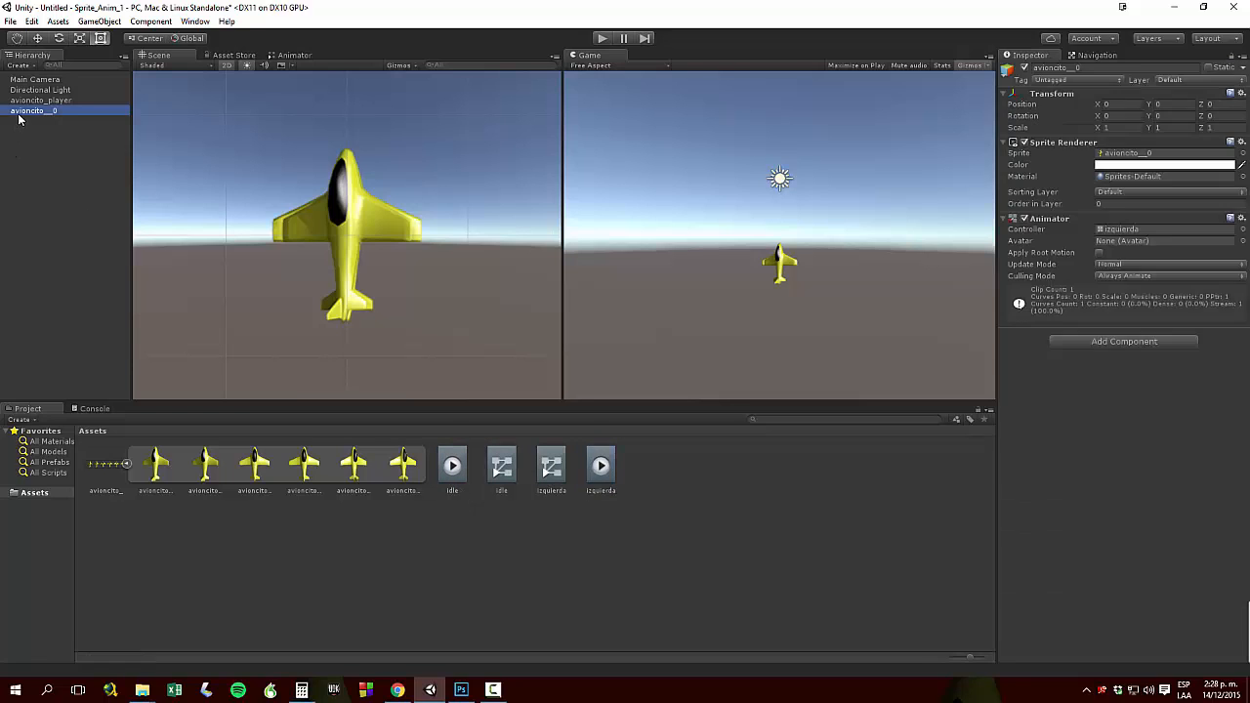
key(Delete)
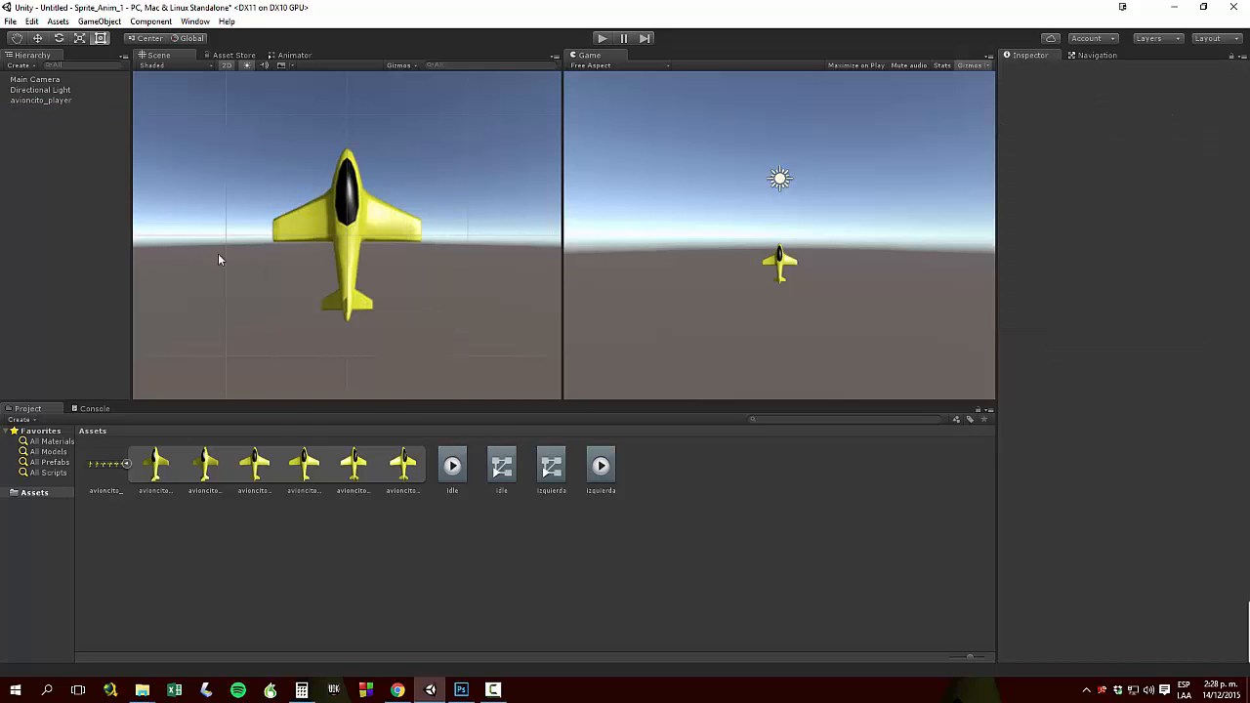
Generate an animation from the last two plane sprites in the hierarchy and delete the resulting avioncito__4 object
click(354, 465)
ctrl+click(403, 465)
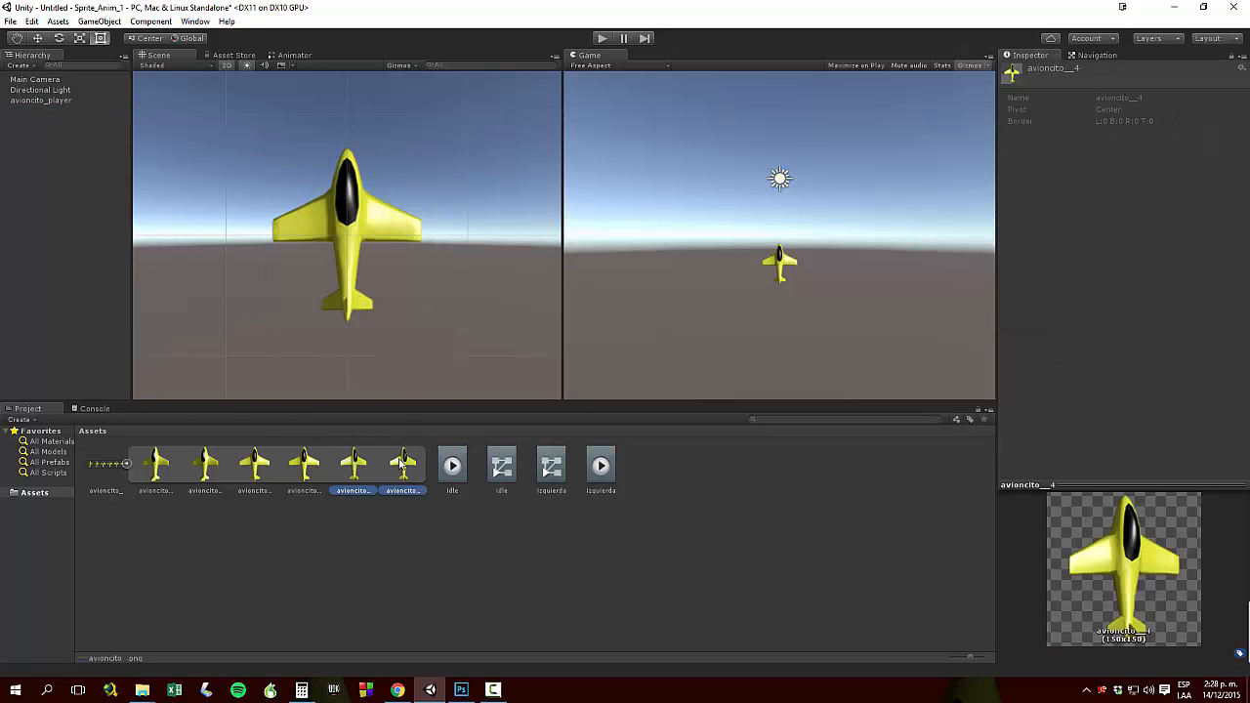
drag(48, 252, 49, 252)
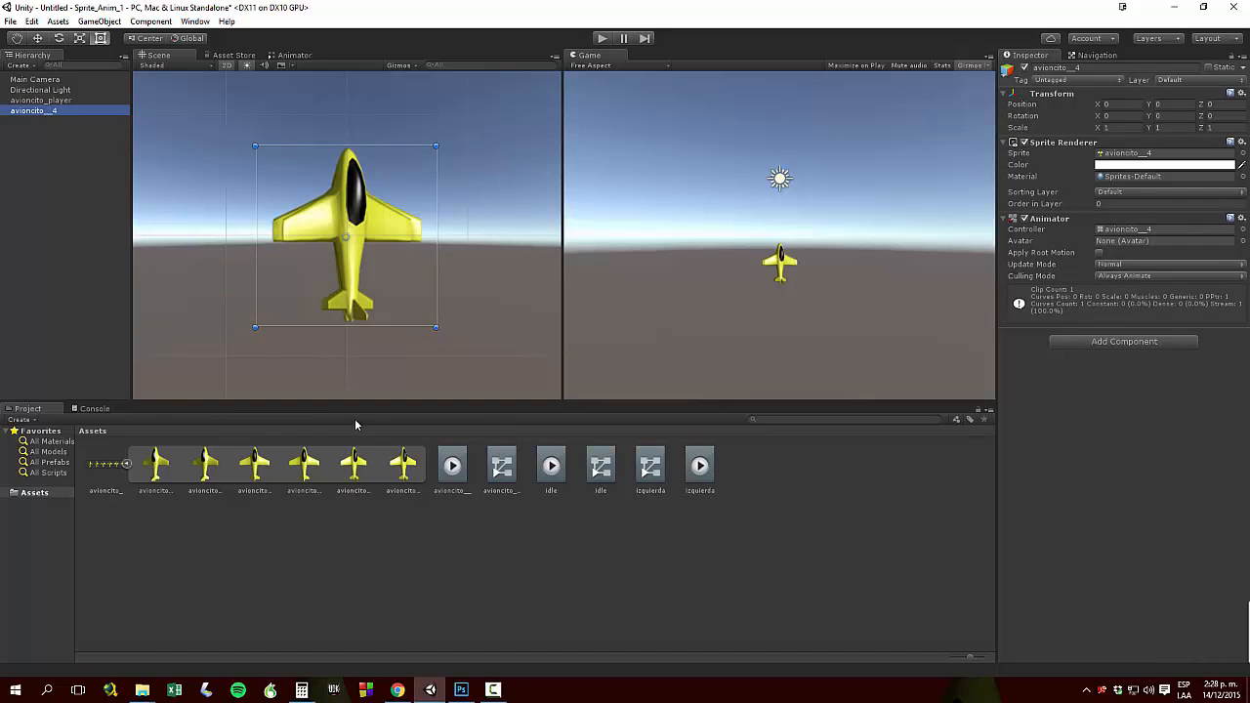
click(81, 203)
click(39, 112)
key(Delete)
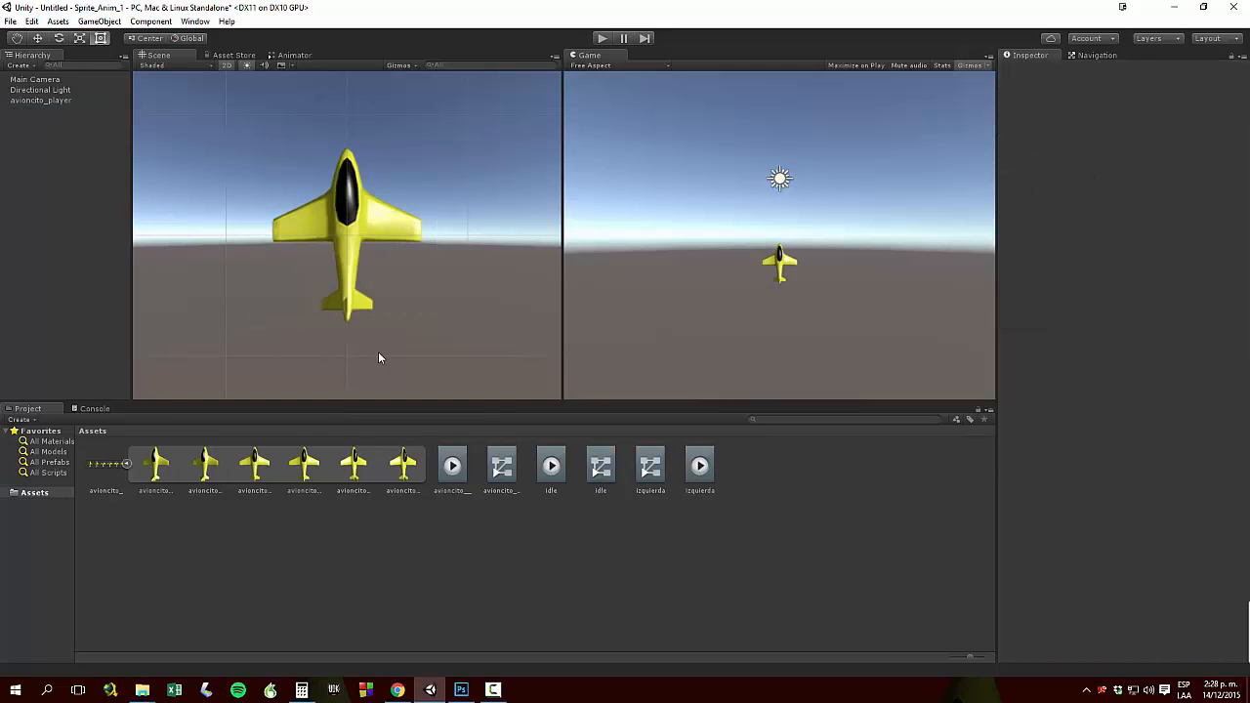
Rename both the newest animation clip and the avioncito__4 animator controller as derecha
click(451, 478)
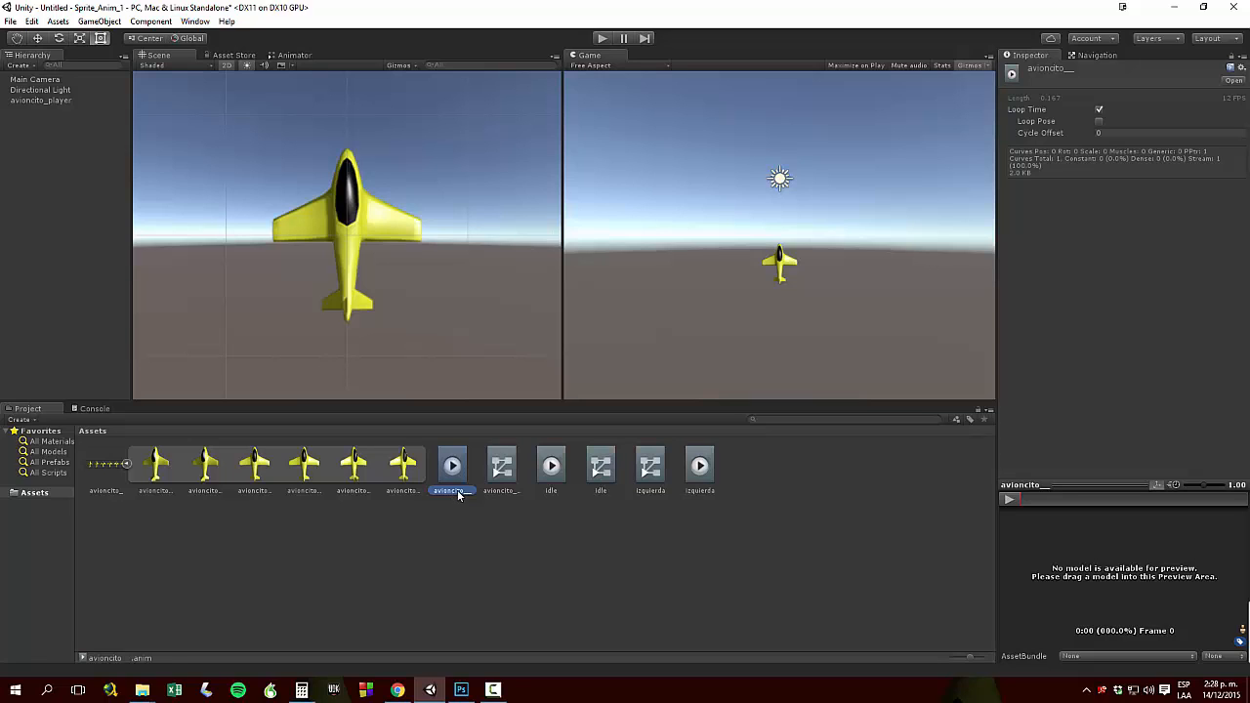
click(459, 491)
text(derecha)
key(Return)
click(452, 479)
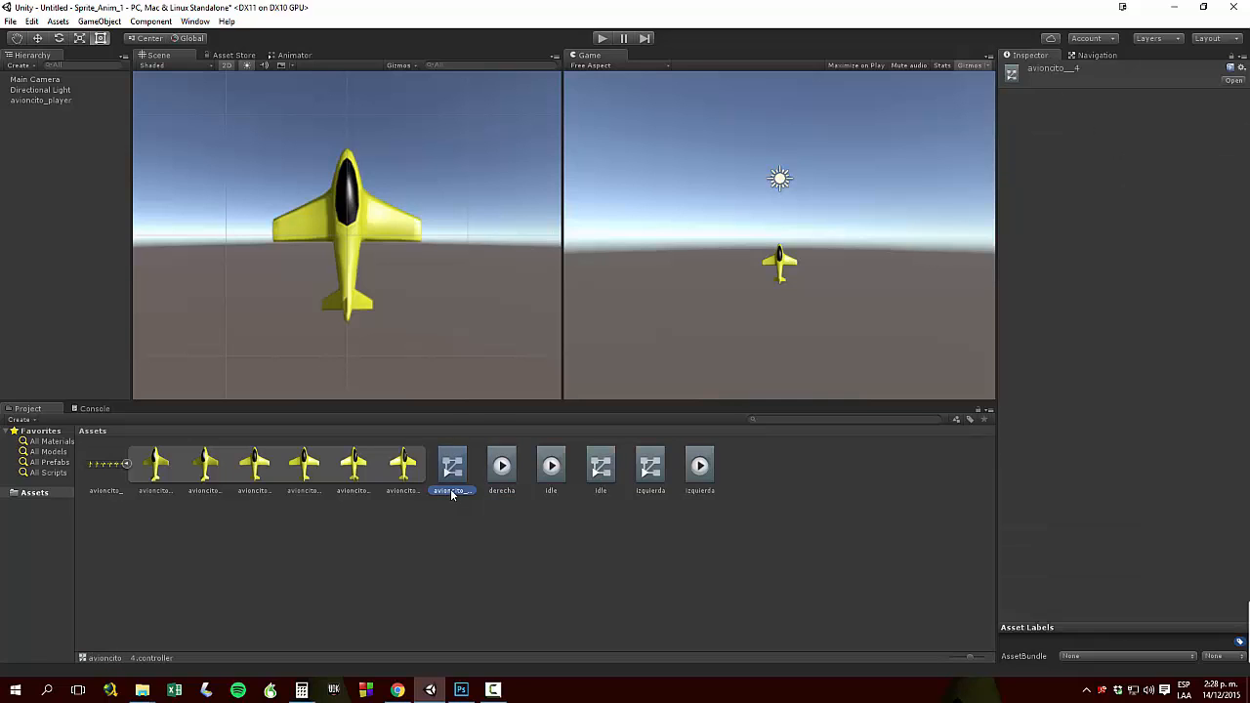
click(451, 492)
key(BackSpace)
text(derecha)
key(Return)
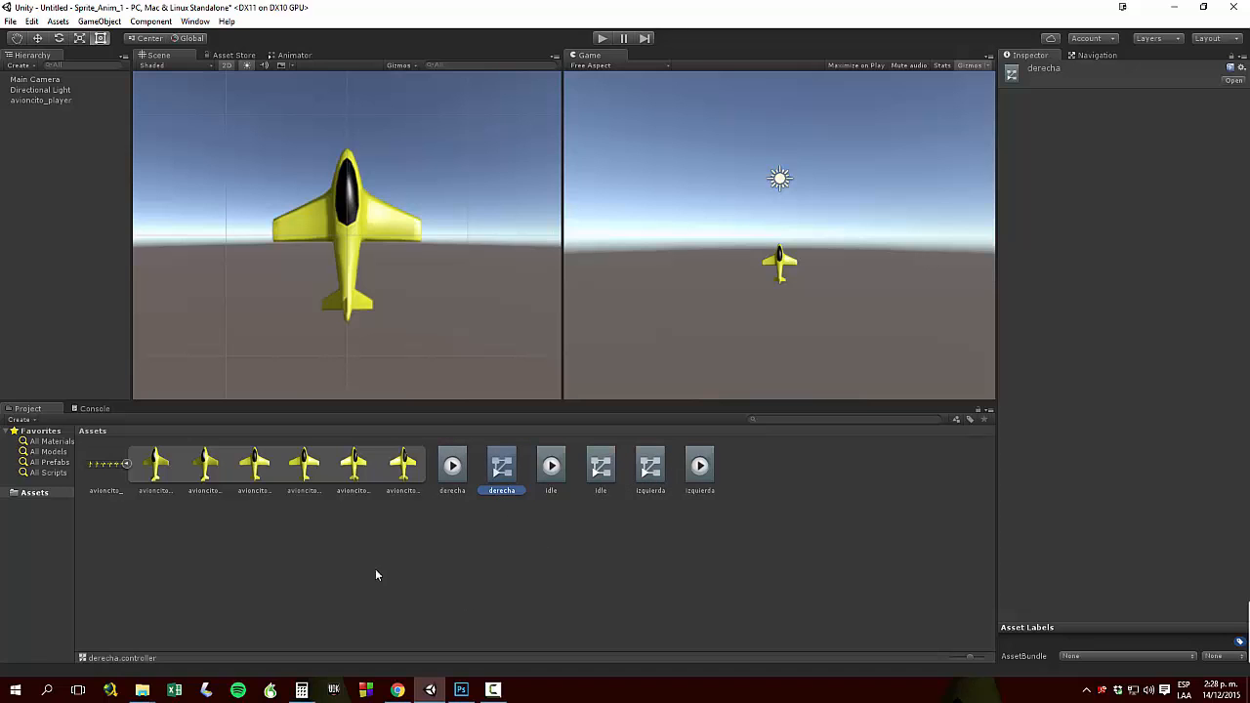
Move the Any State node clear of the avioncito__ state in avioncito_player's Animator graph, and close the Animator view
click(61, 100)
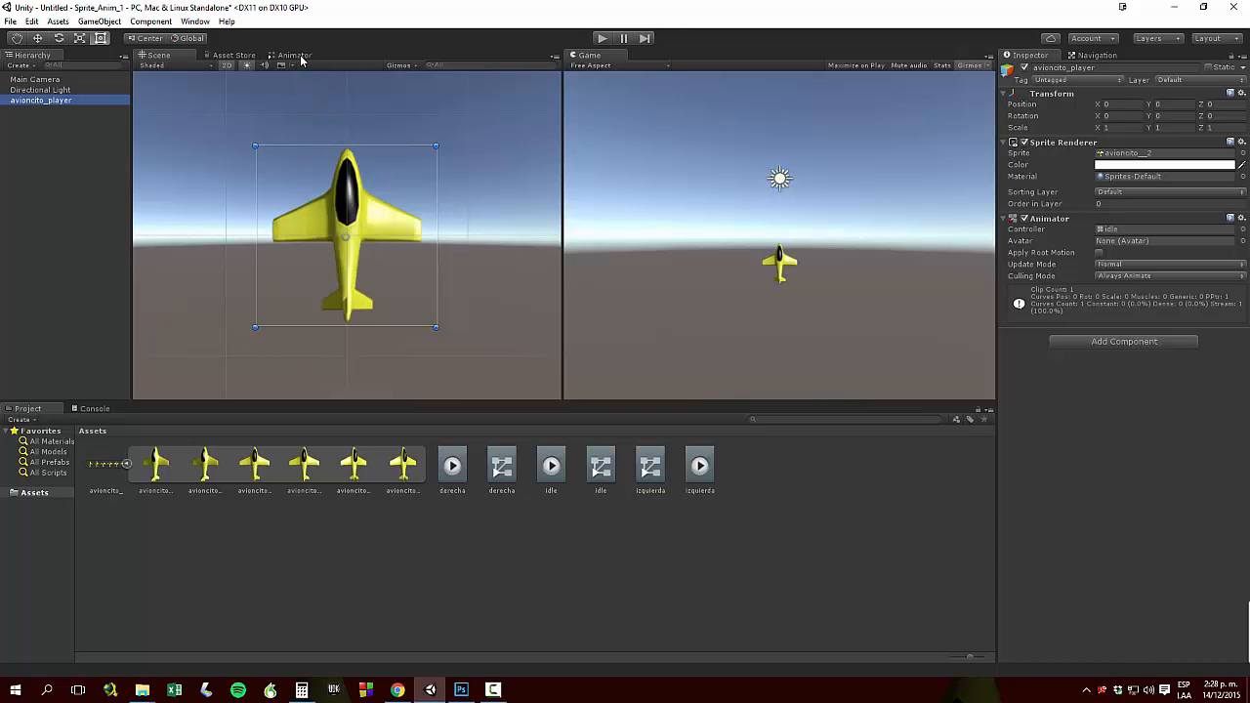
click(63, 127)
click(55, 101)
click(293, 56)
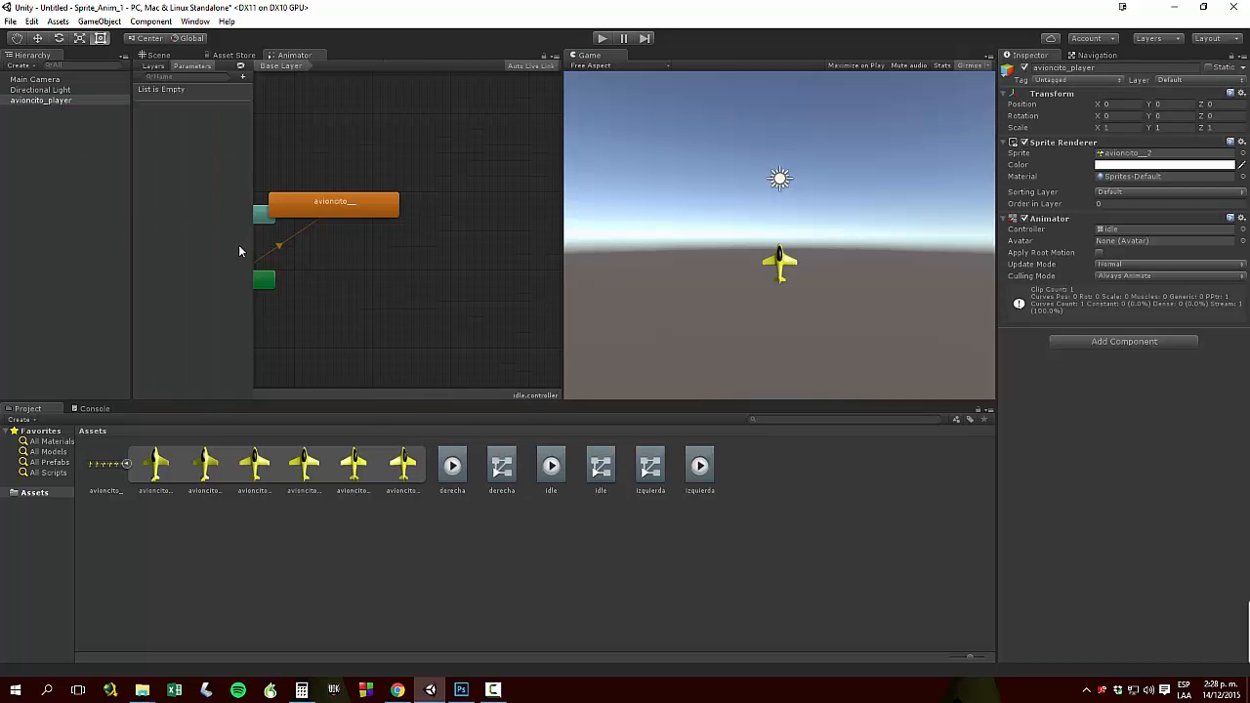
middle_drag(286, 251, 424, 257)
drag(349, 226, 298, 215)
right_click(301, 55)
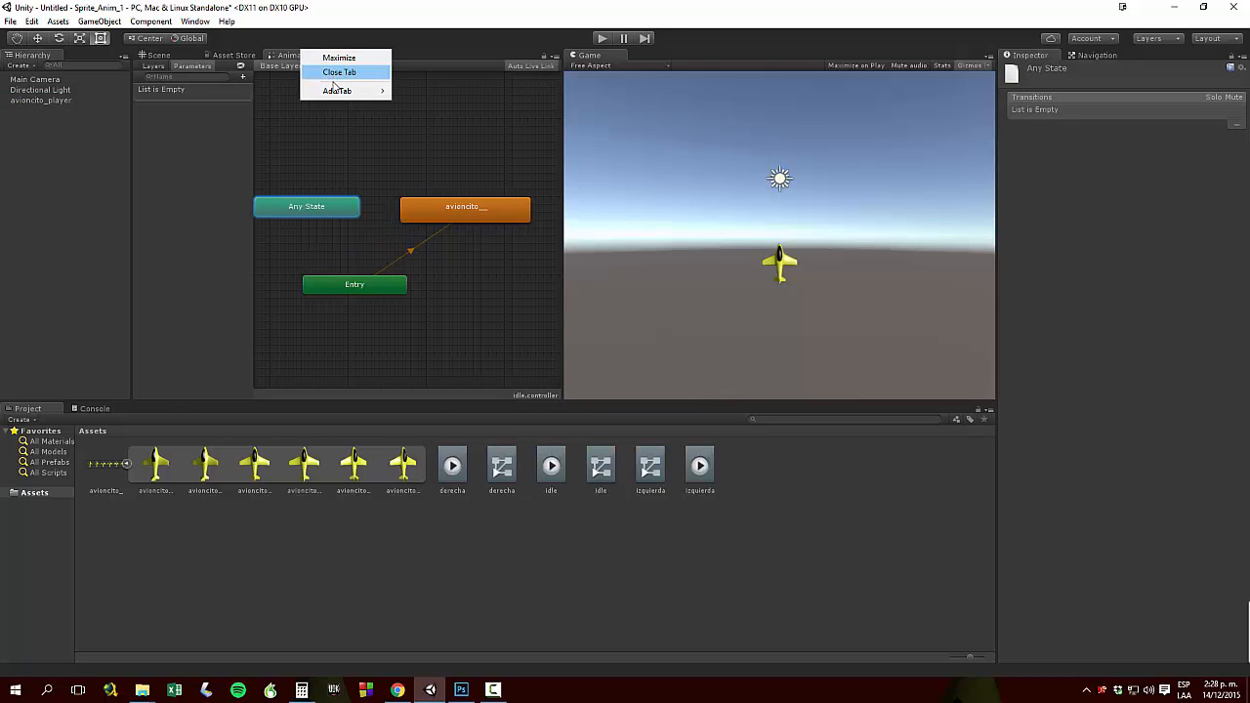
click(332, 73)
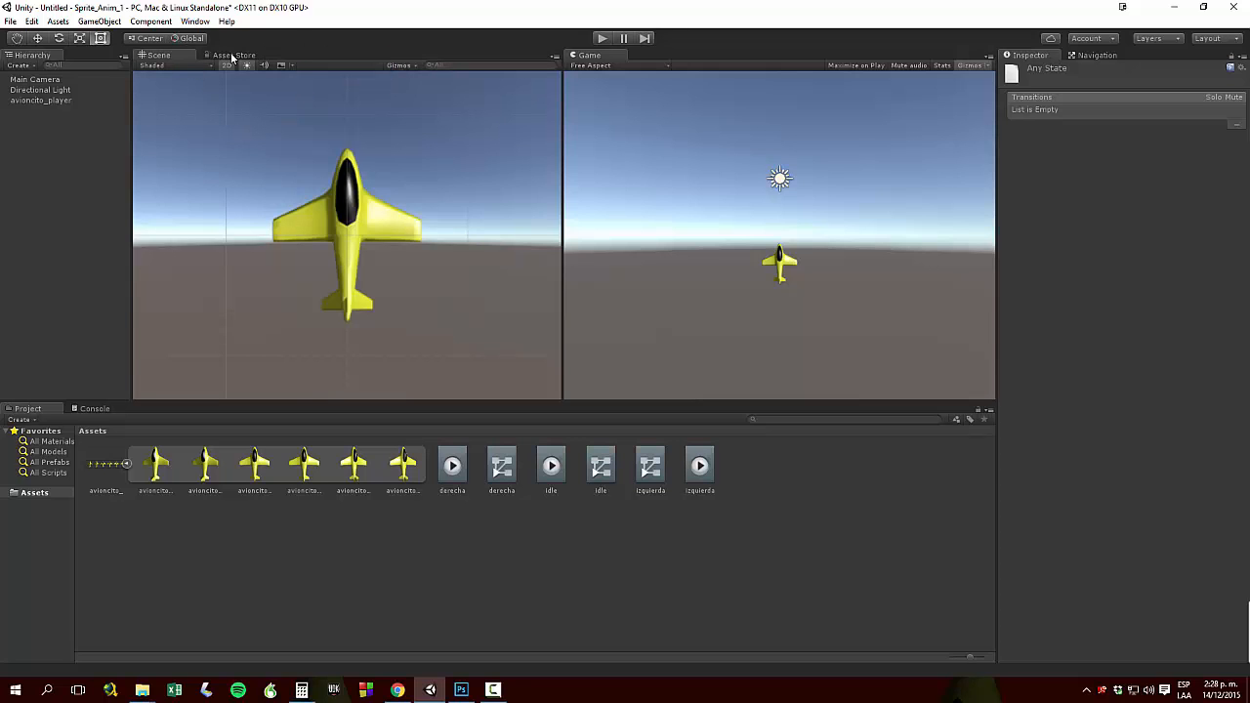
Close the Asset Store view, reopen the Animator view and display avioncito_player's state graph
click(232, 56)
right_click(231, 56)
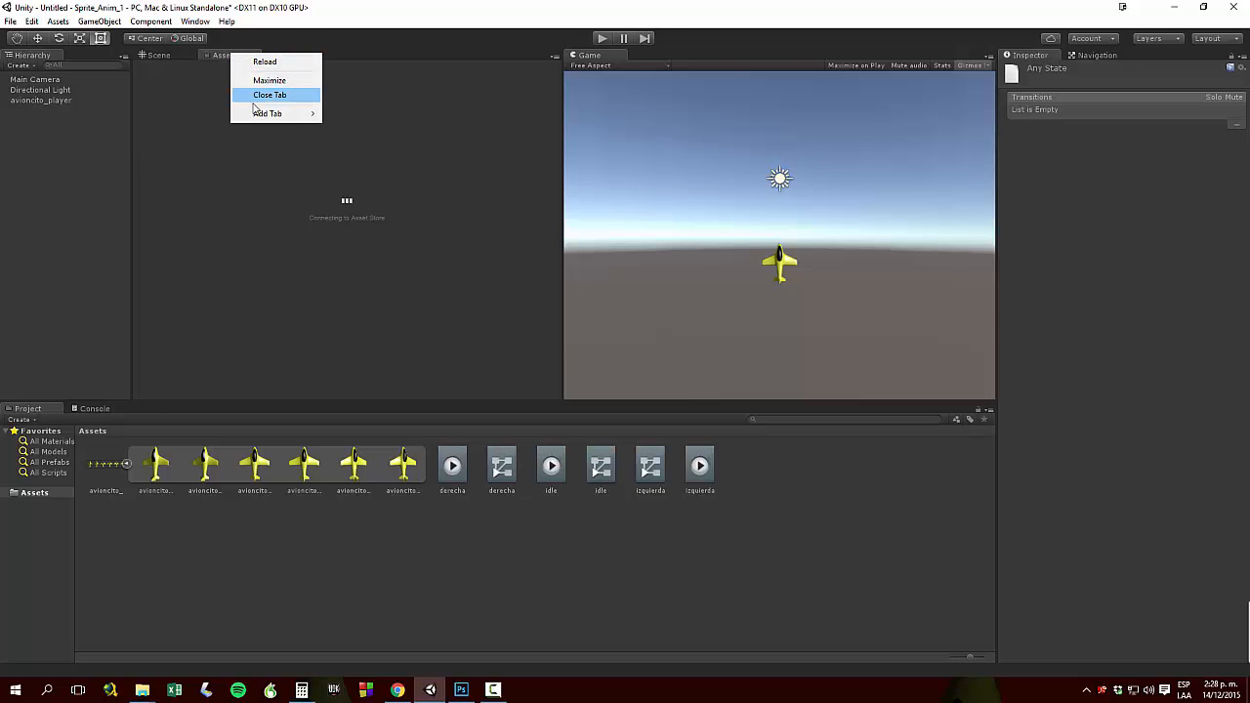
click(256, 95)
click(194, 21)
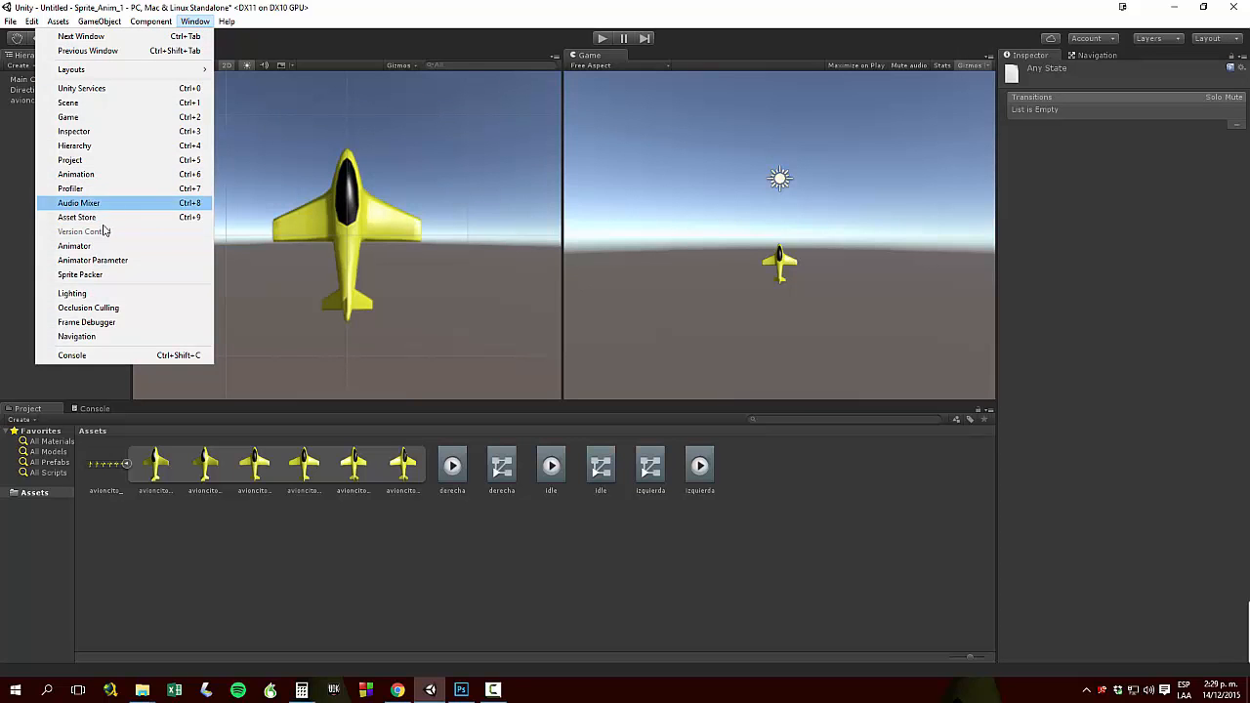
click(75, 247)
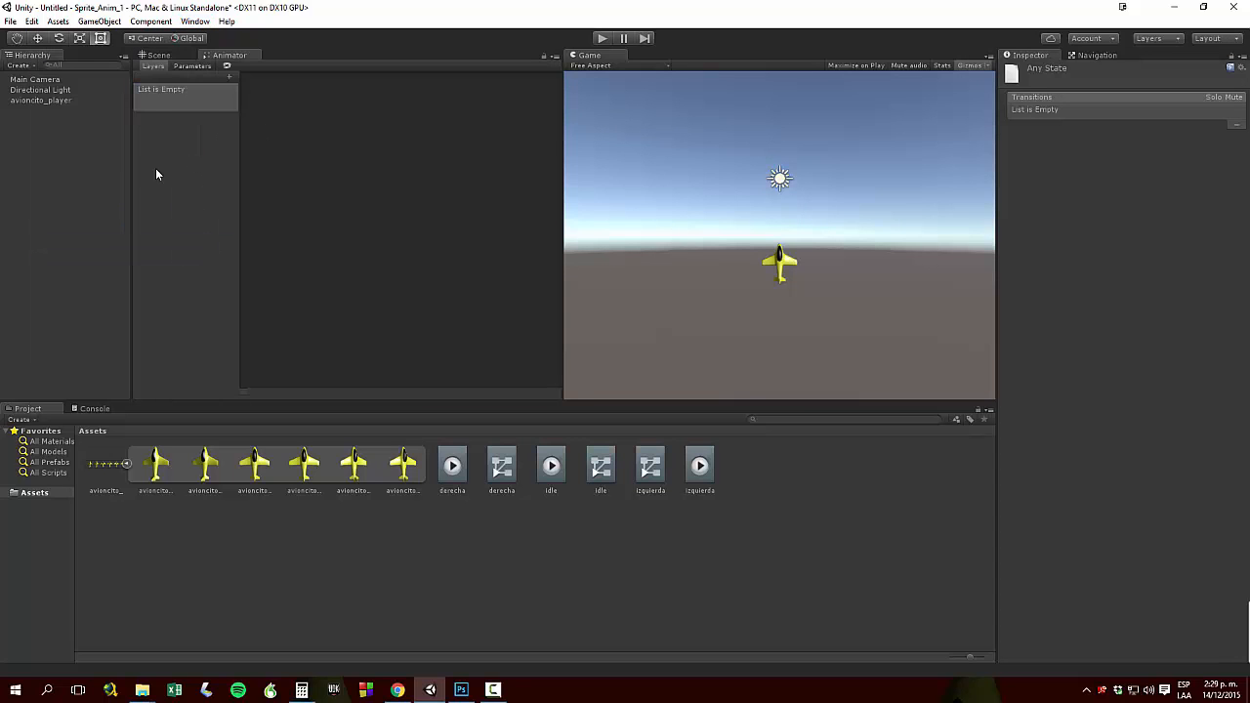
click(38, 99)
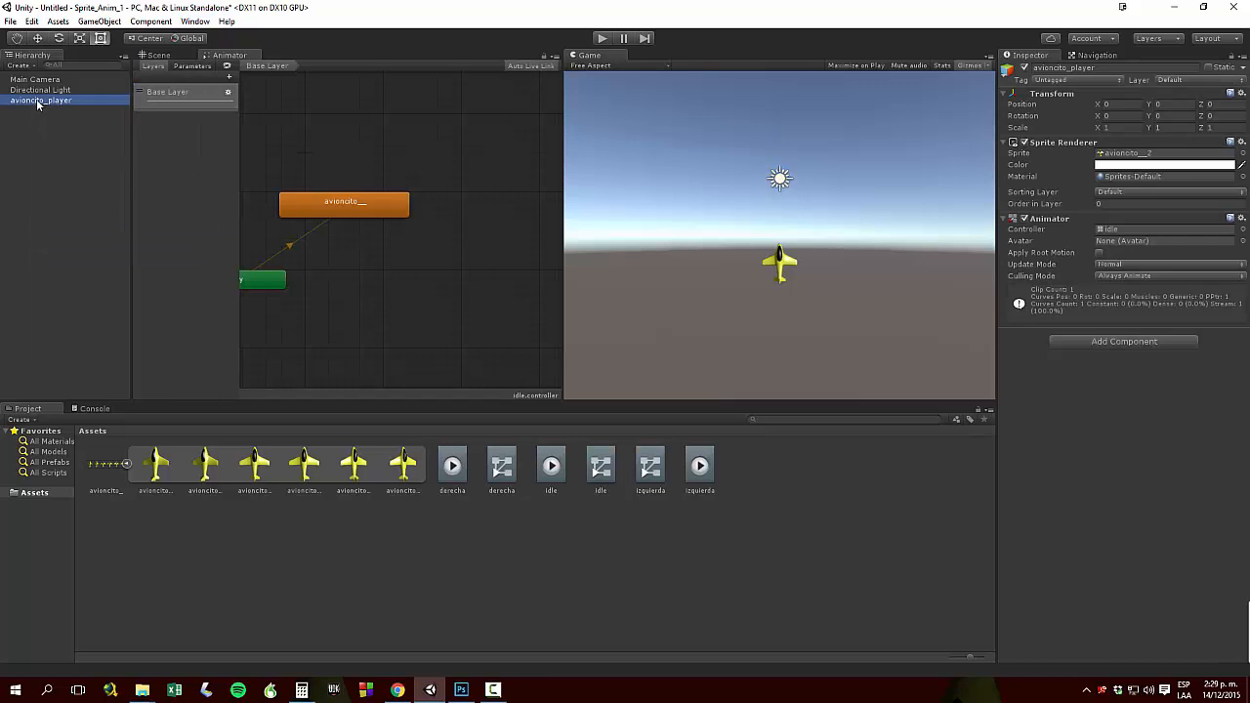
Place the avioncito__ state beside the Entry node in the Animator graph
drag(429, 199, 459, 270)
right_click(390, 287)
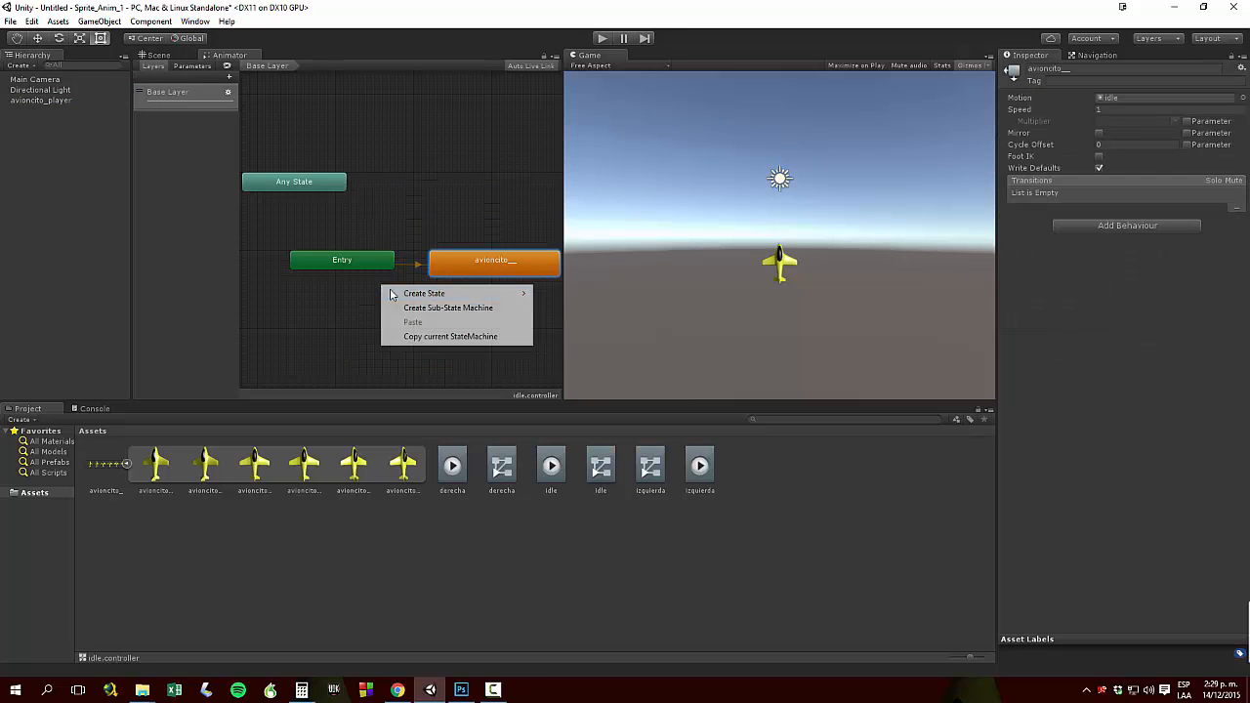
click(431, 218)
middle_drag(455, 348, 384, 340)
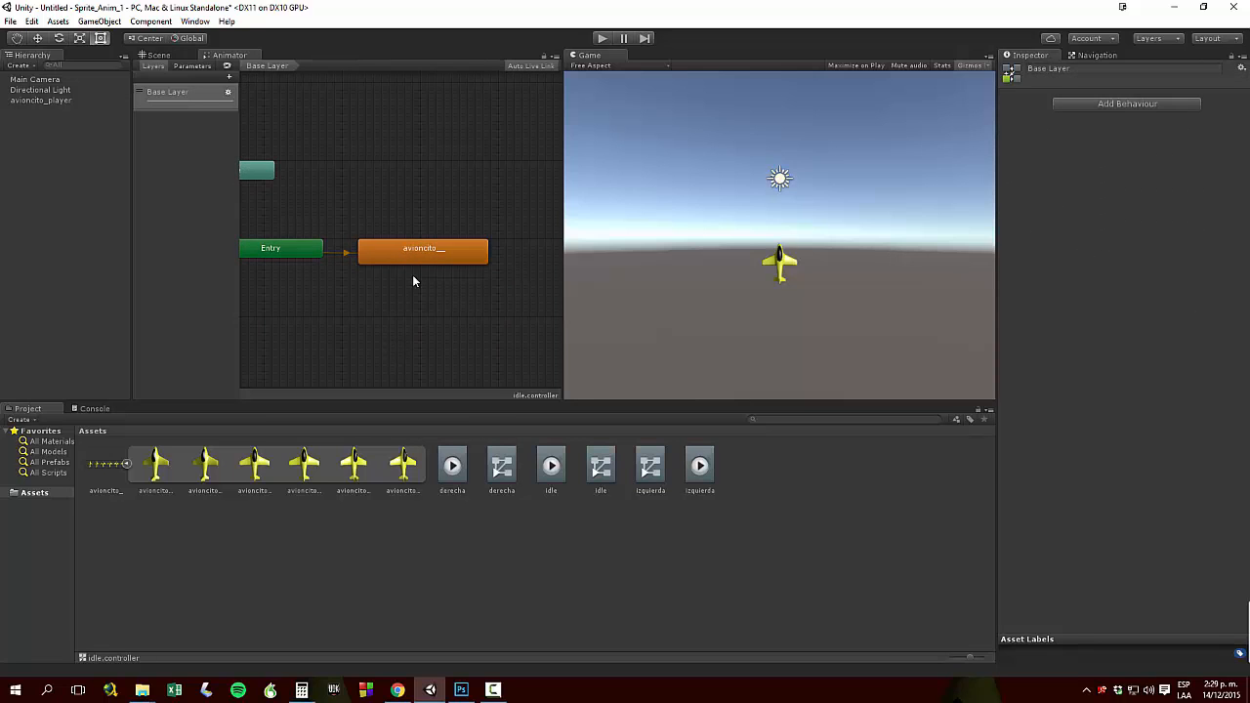
click(394, 250)
middle_drag(394, 248, 353, 238)
drag(353, 240, 361, 234)
click(264, 243)
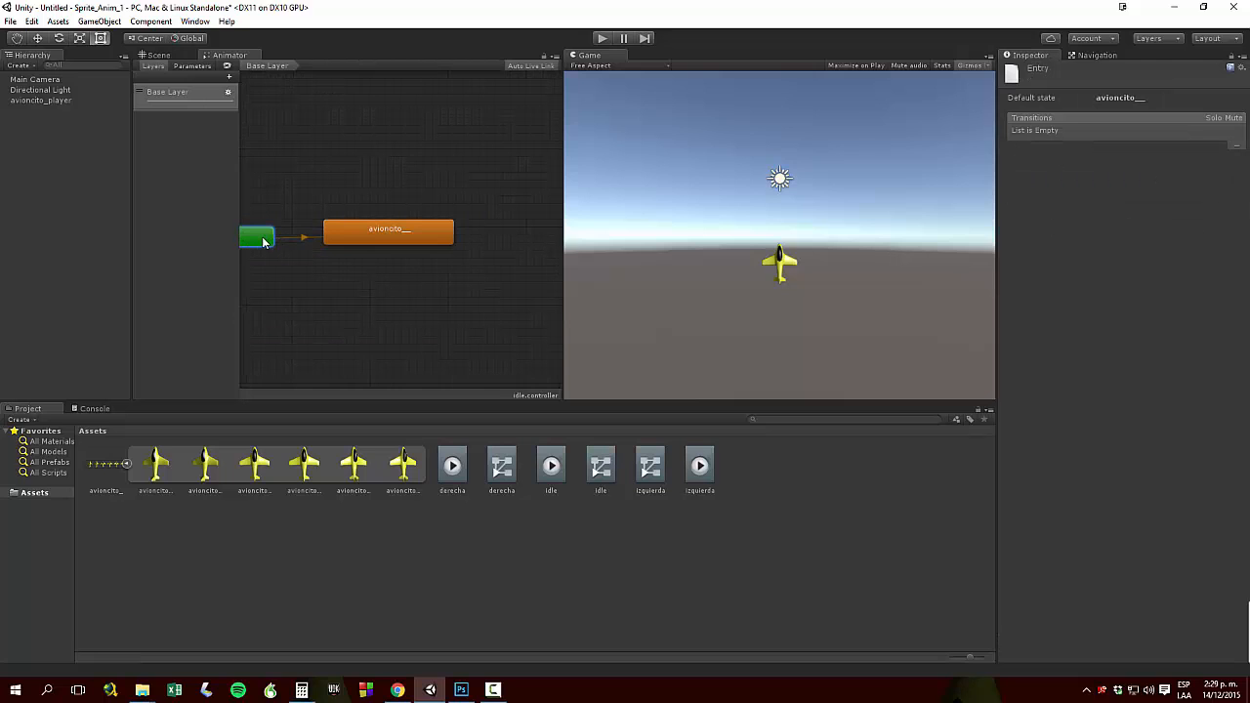
Rename the avioncito__ state as idle
mouse_move(342, 232)
mouse_down()
mouse_move(354, 241)
mouse_move(340, 238)
mouse_up()
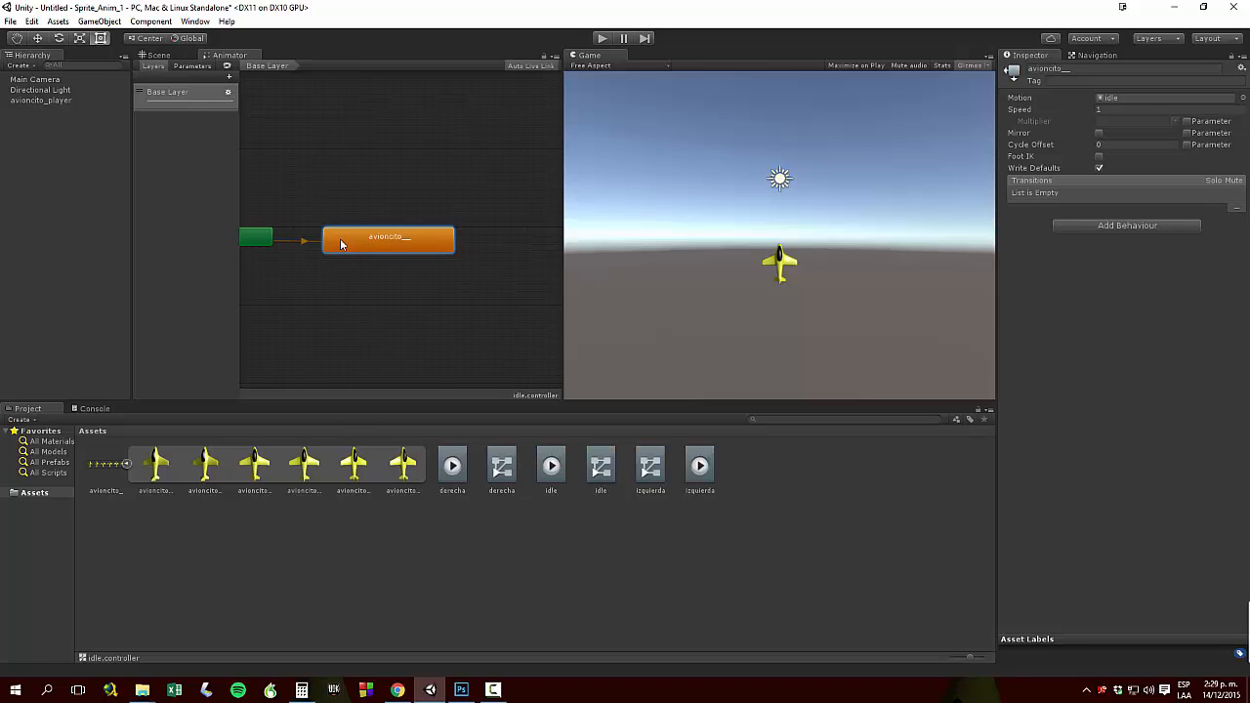
click(1097, 70)
text(idle)
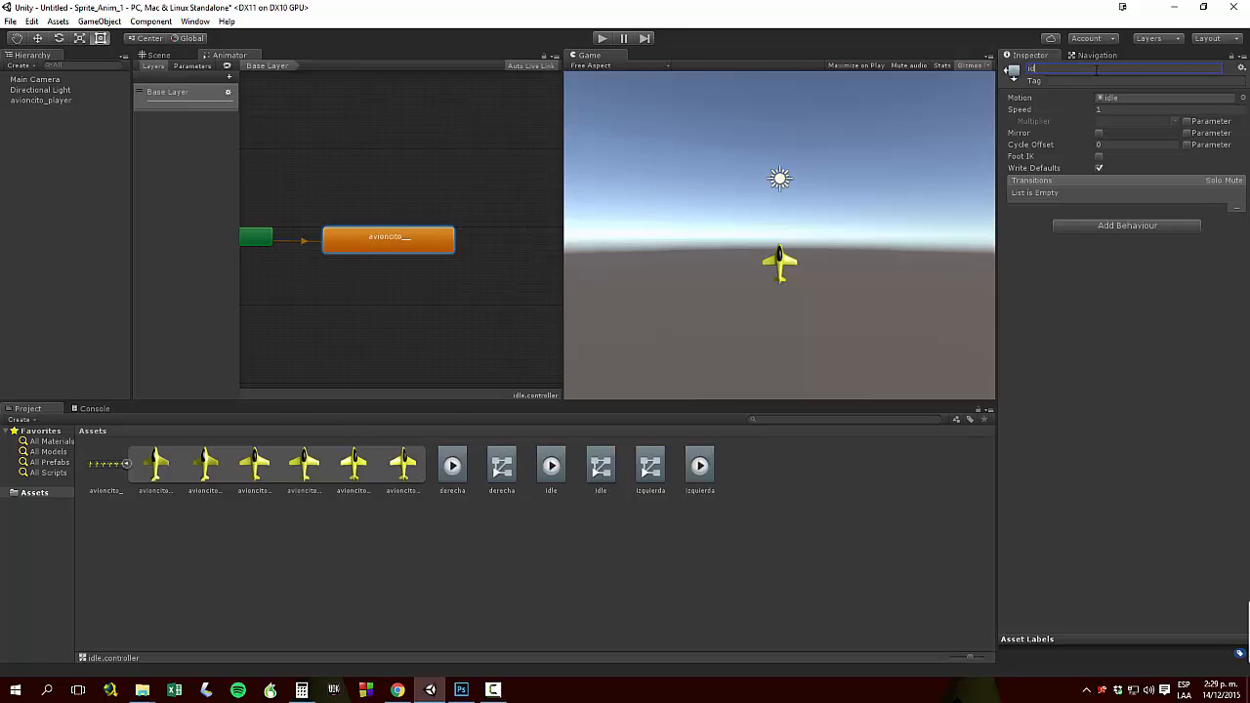
key(Return)
Create an empty state beside idle, name it izquierda and assign the izquierda clip as its motion
middle_drag(488, 210, 427, 207)
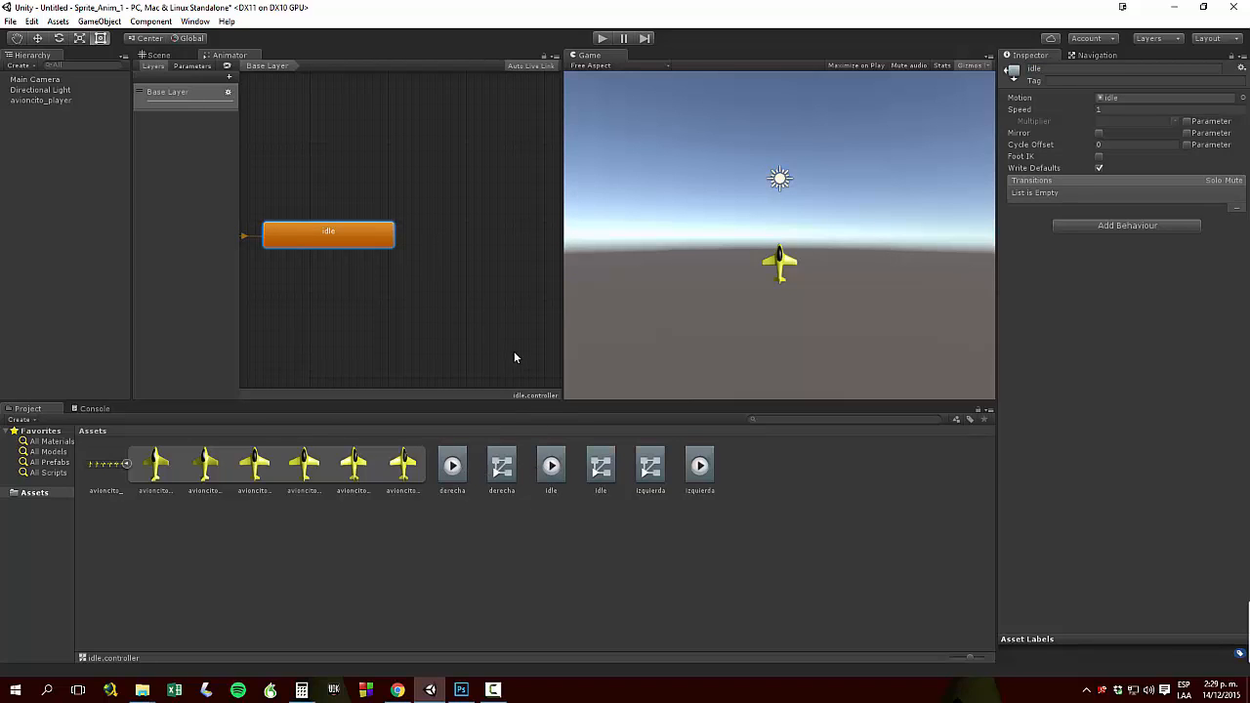
right_click(441, 190)
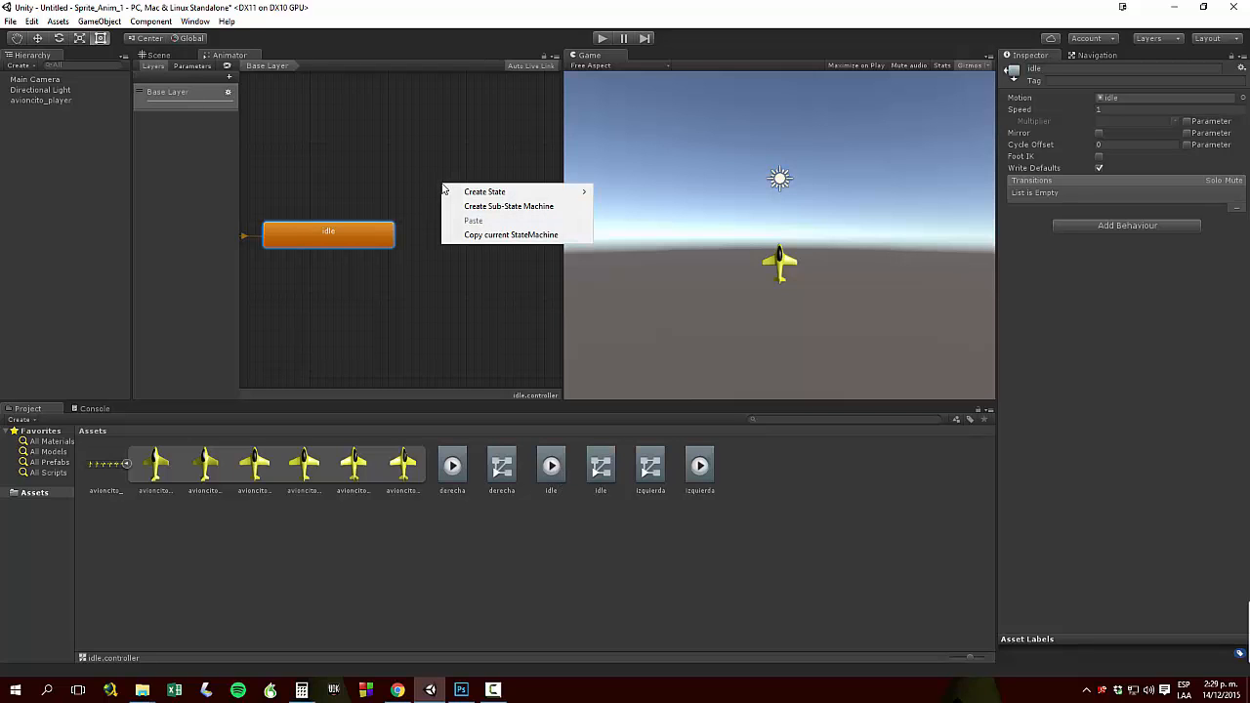
mouse_move(455, 192)
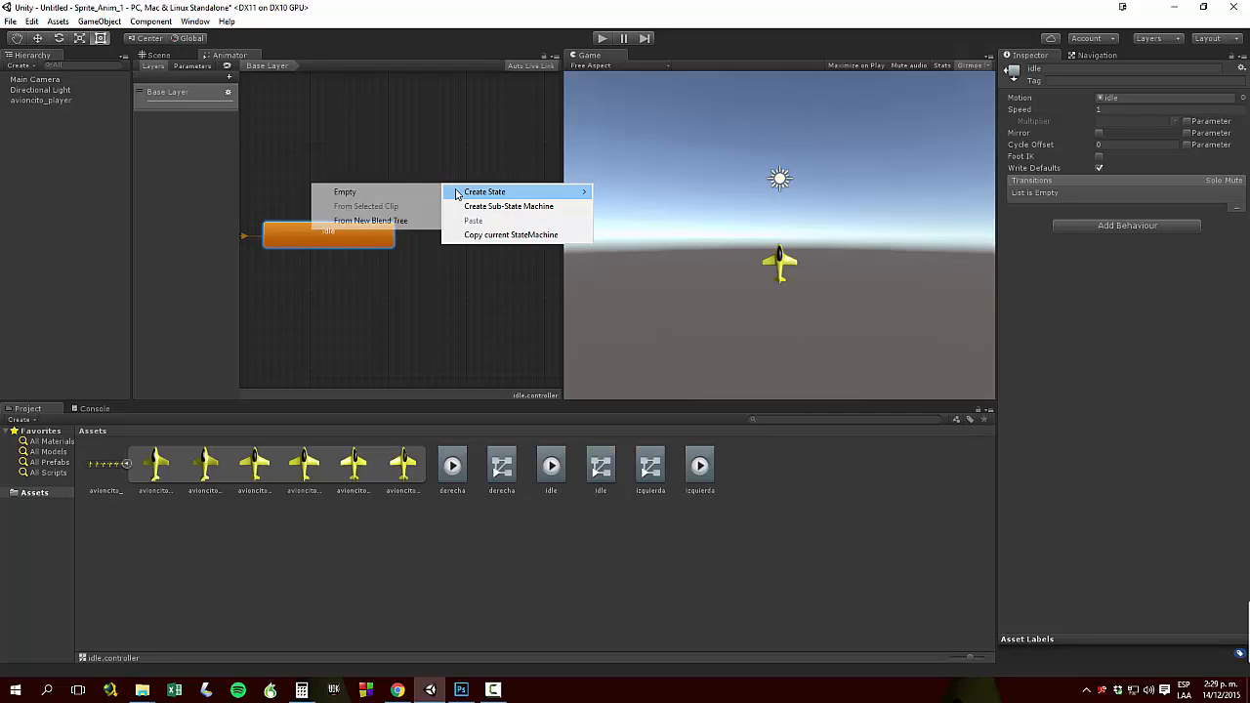
click(405, 193)
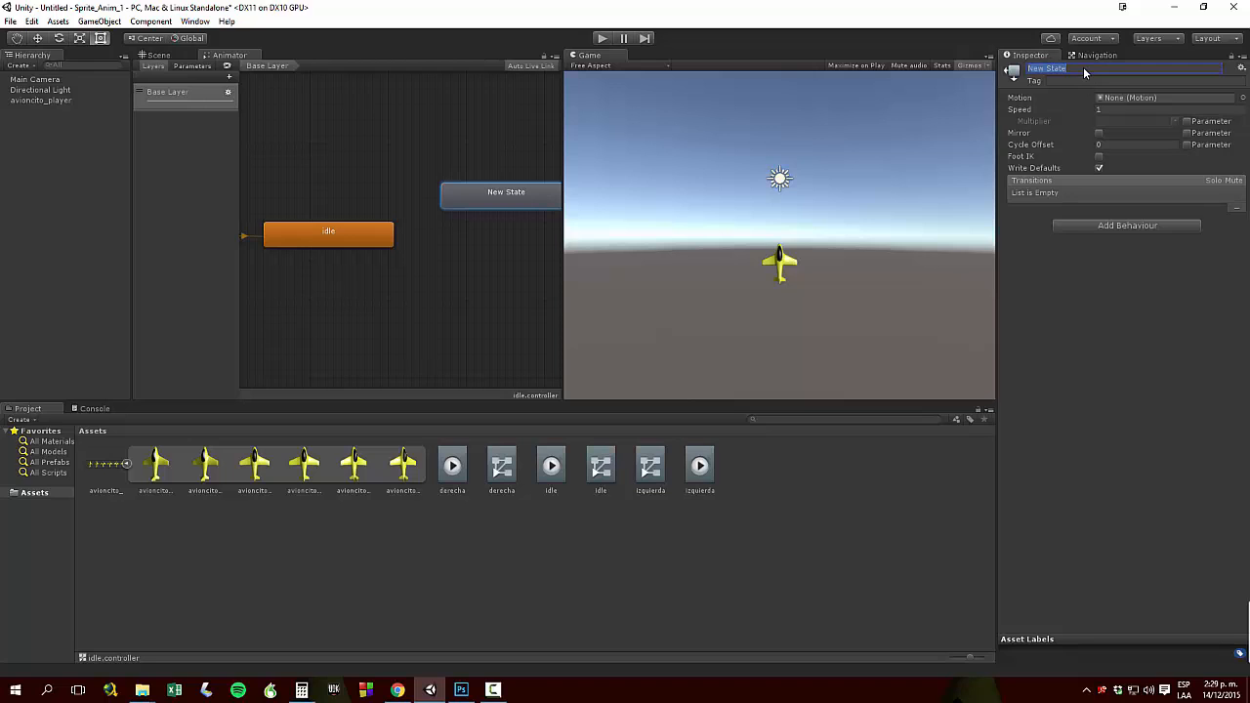
text(izquierda)
key(Return)
drag(698, 478, 1141, 101)
Create an empty state named derecha below izquierda with the derecha clip as its motion, and space the two states apart
right_click(442, 264)
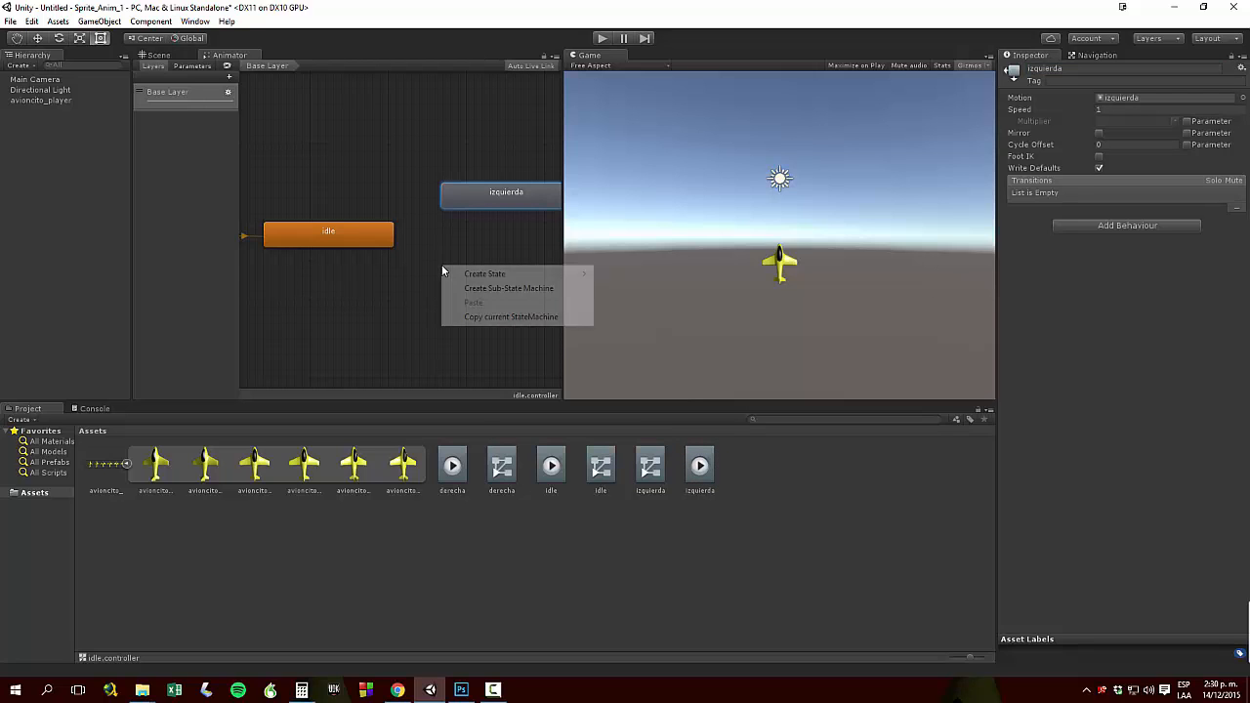
click(410, 275)
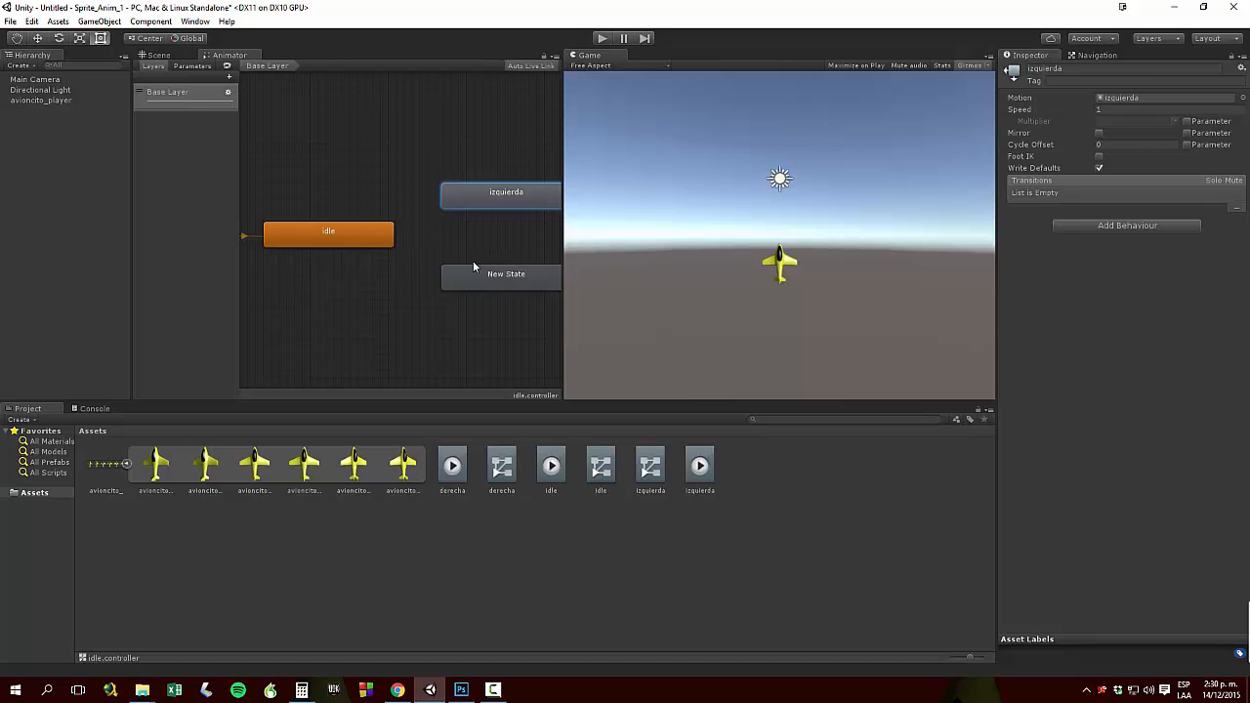
click(522, 266)
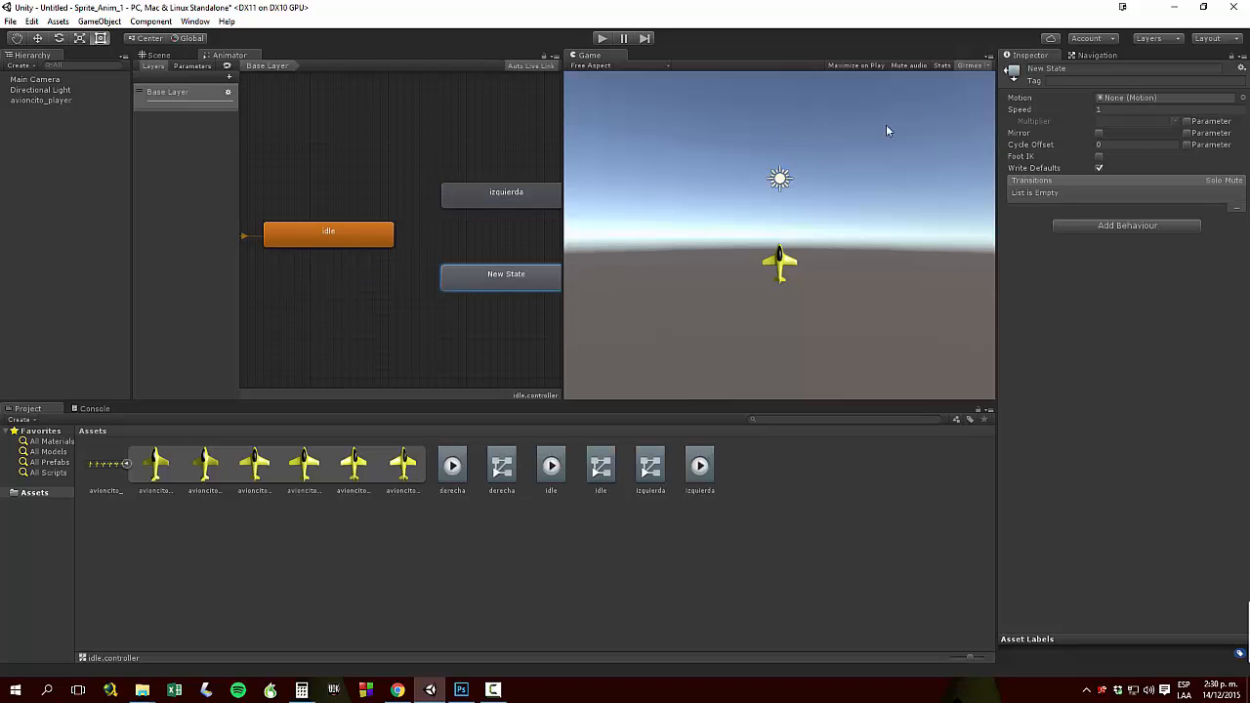
click(1070, 69)
text(derecha)
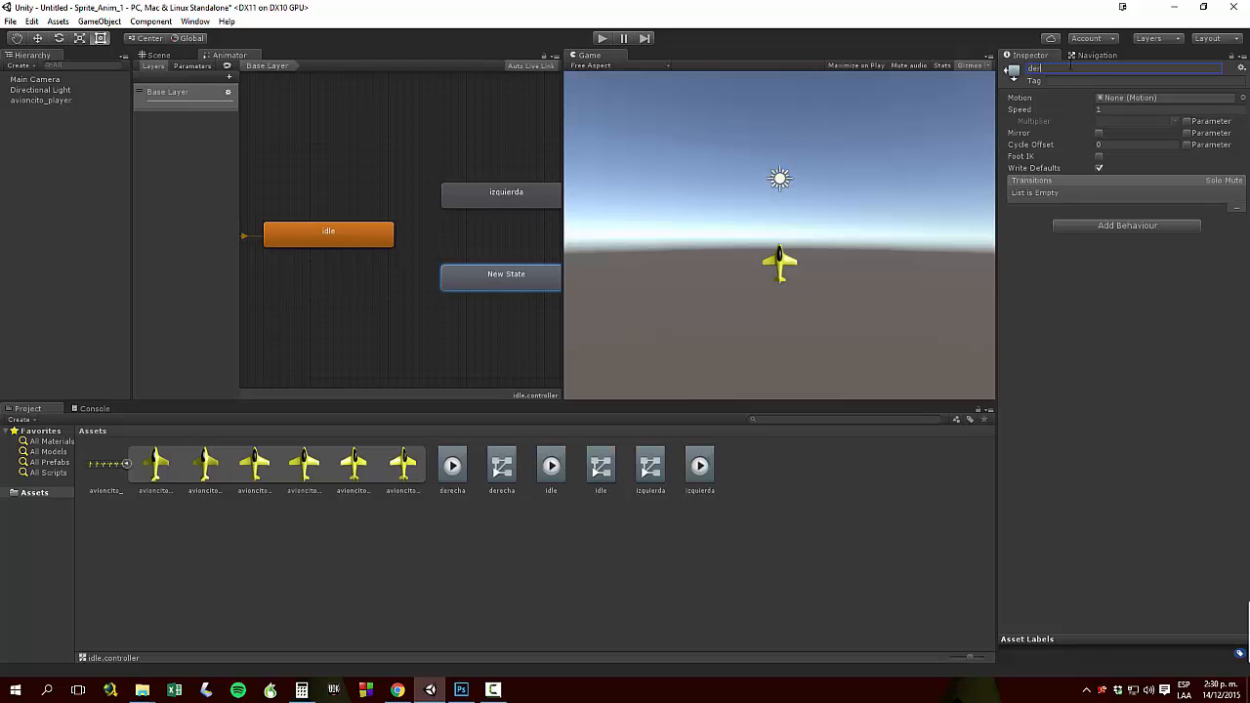
key(Return)
drag(452, 479, 1138, 98)
mouse_move(513, 280)
middle_down()
mouse_move(479, 287)
mouse_move(507, 275)
middle_up()
drag(509, 189, 509, 181)
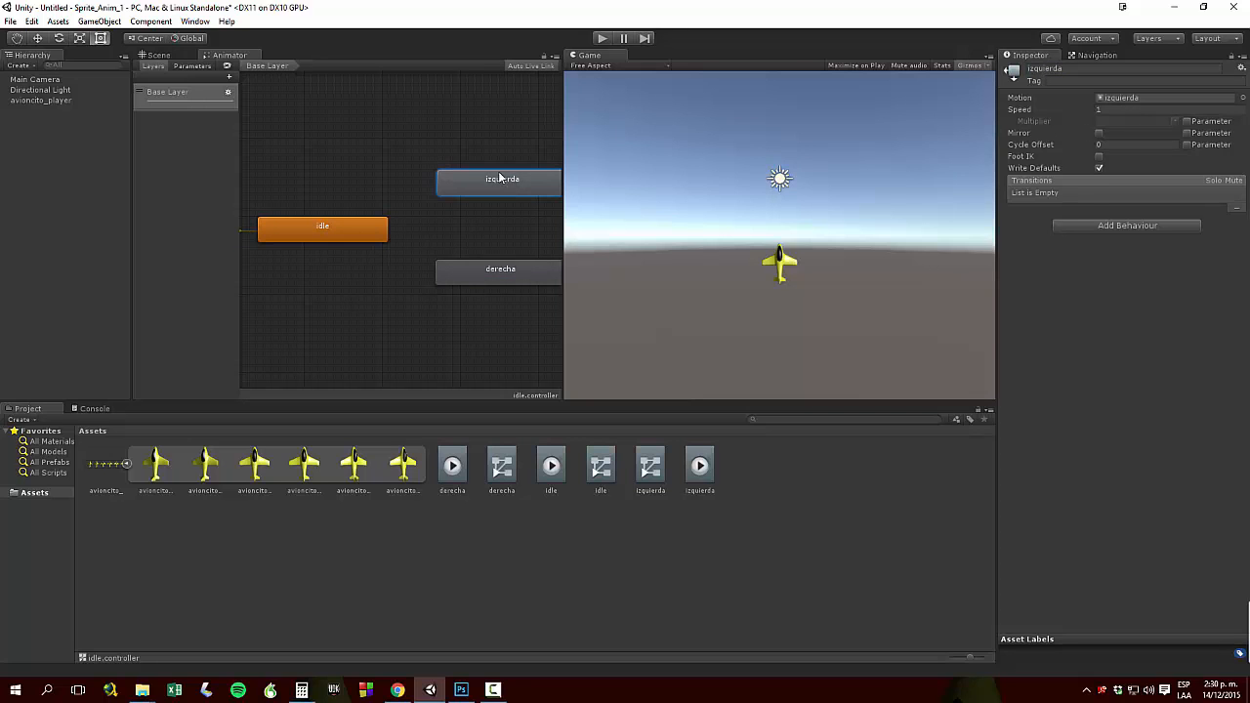
Examine the idle, izquierda and derecha states in turn to review which changes between them need transitions
click(371, 230)
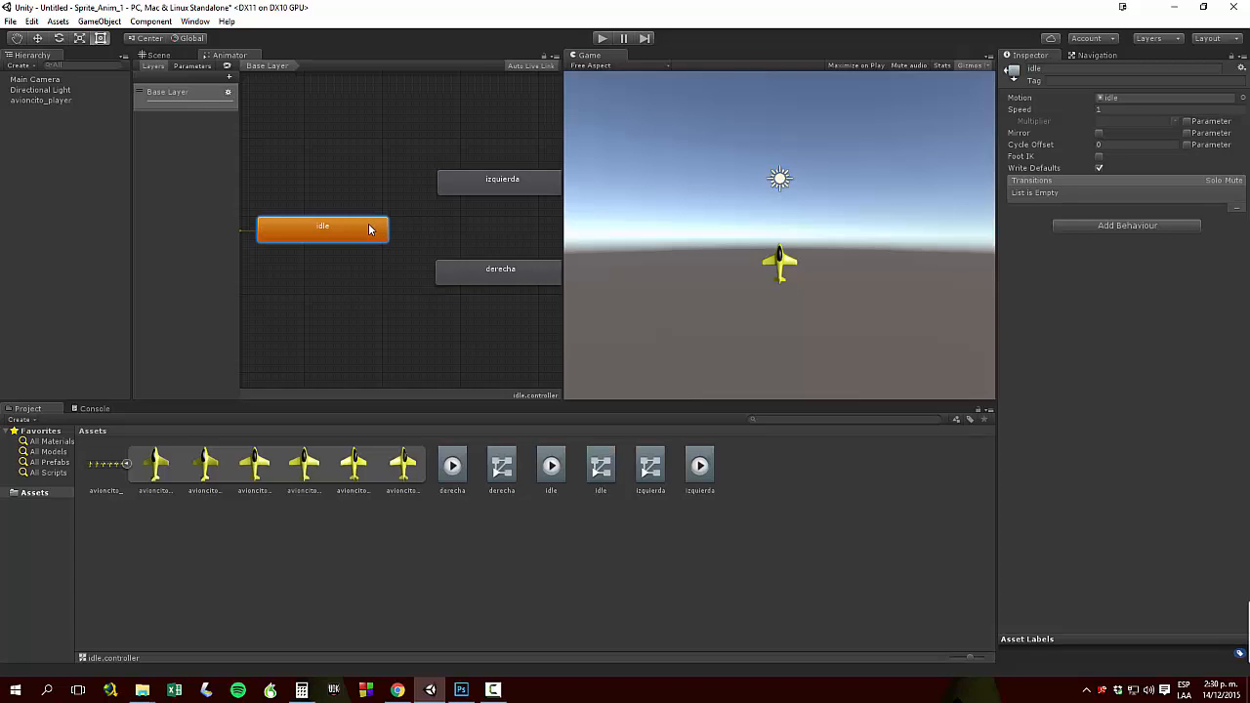
click(482, 279)
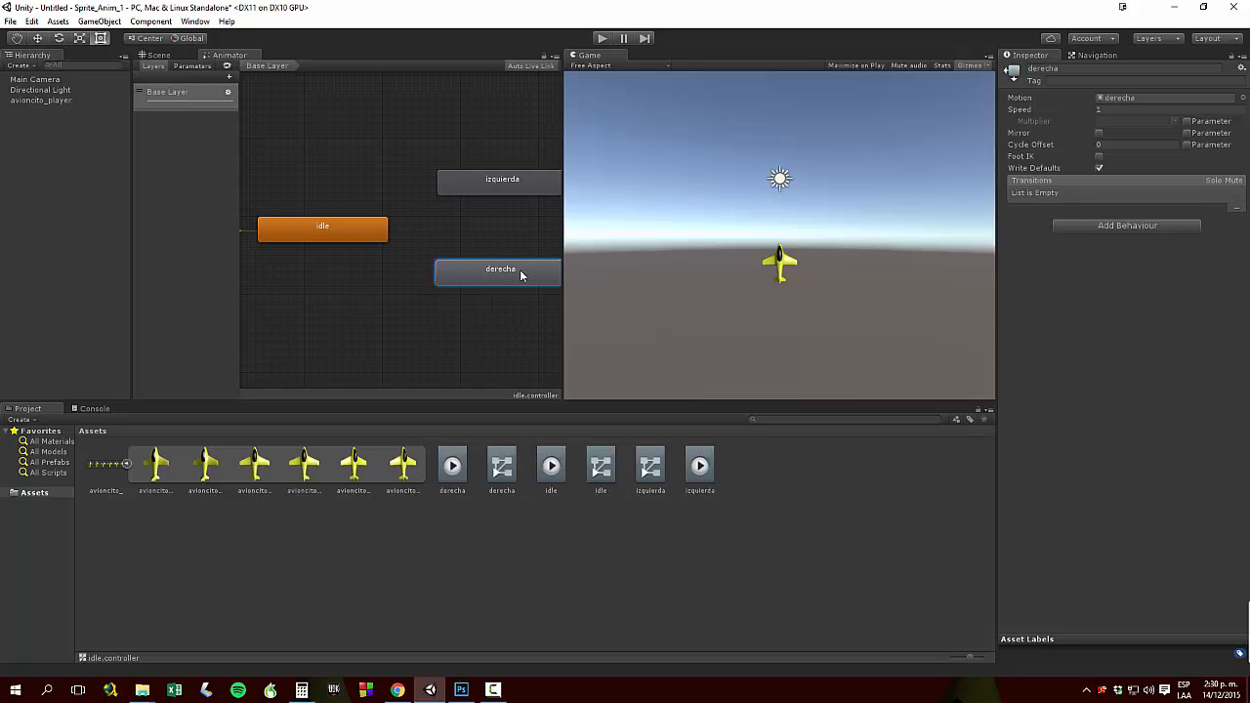
click(363, 228)
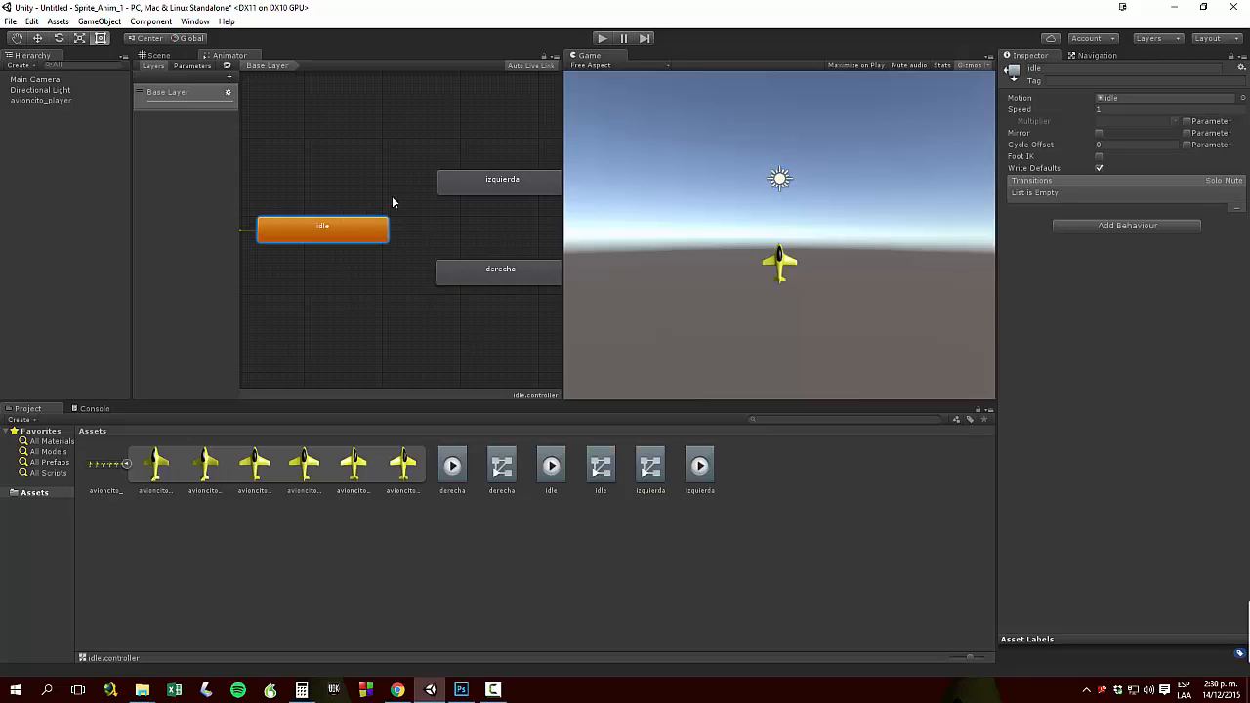
click(506, 185)
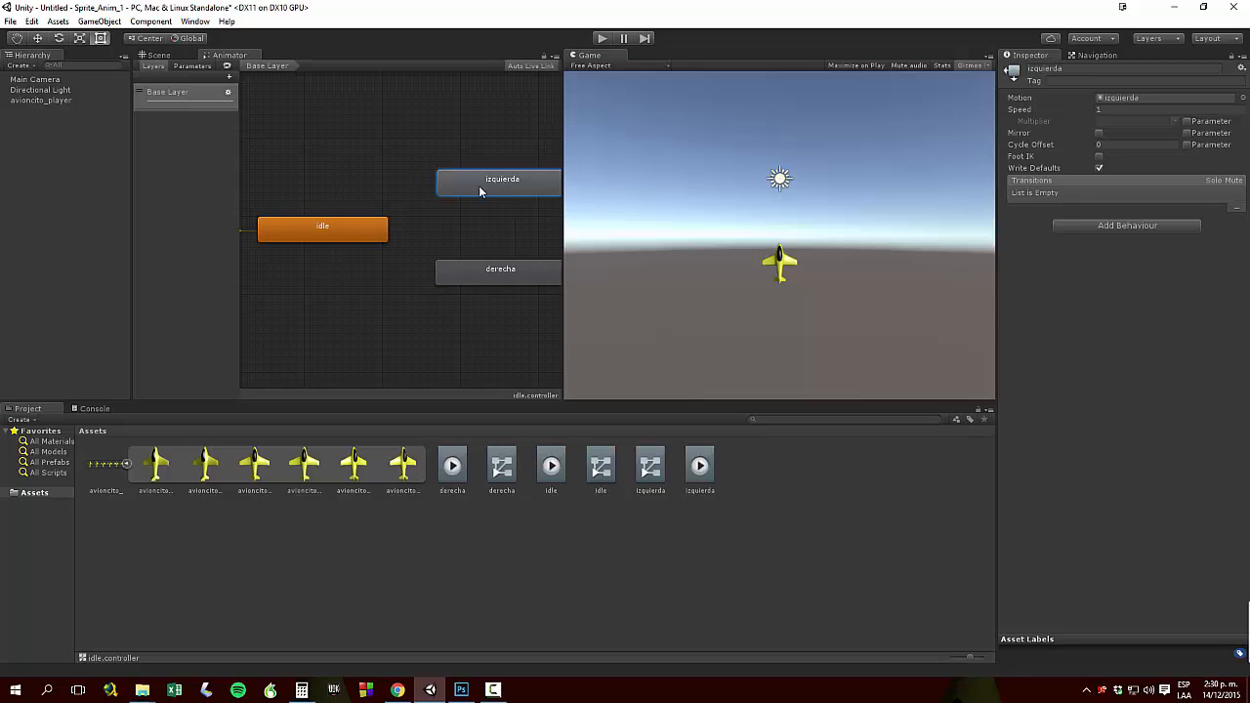
click(383, 225)
click(502, 183)
click(352, 226)
click(487, 182)
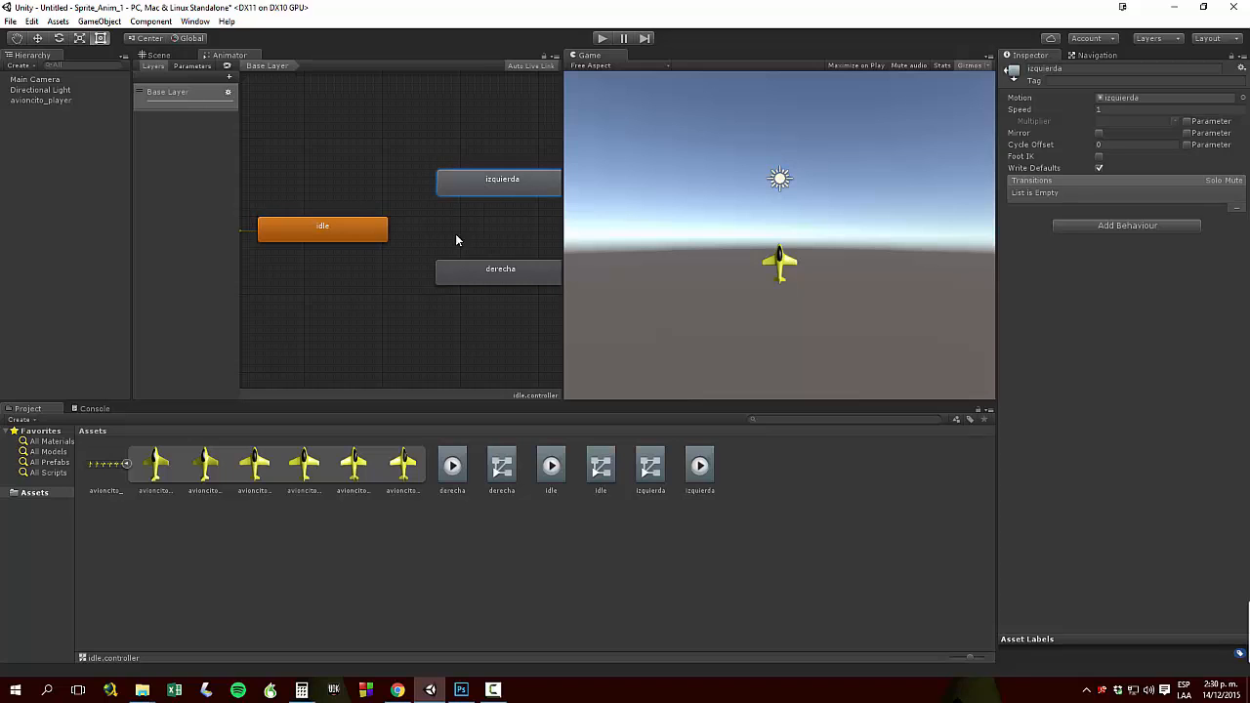
click(490, 280)
click(357, 234)
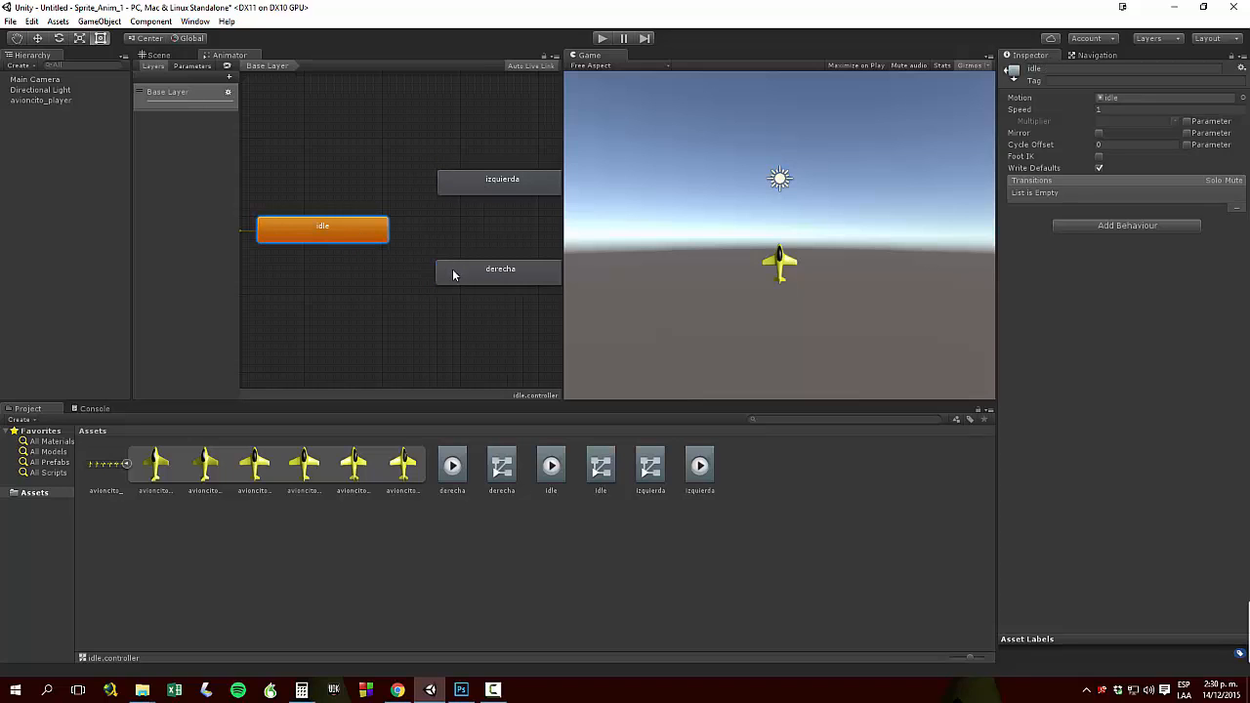
click(467, 277)
click(351, 232)
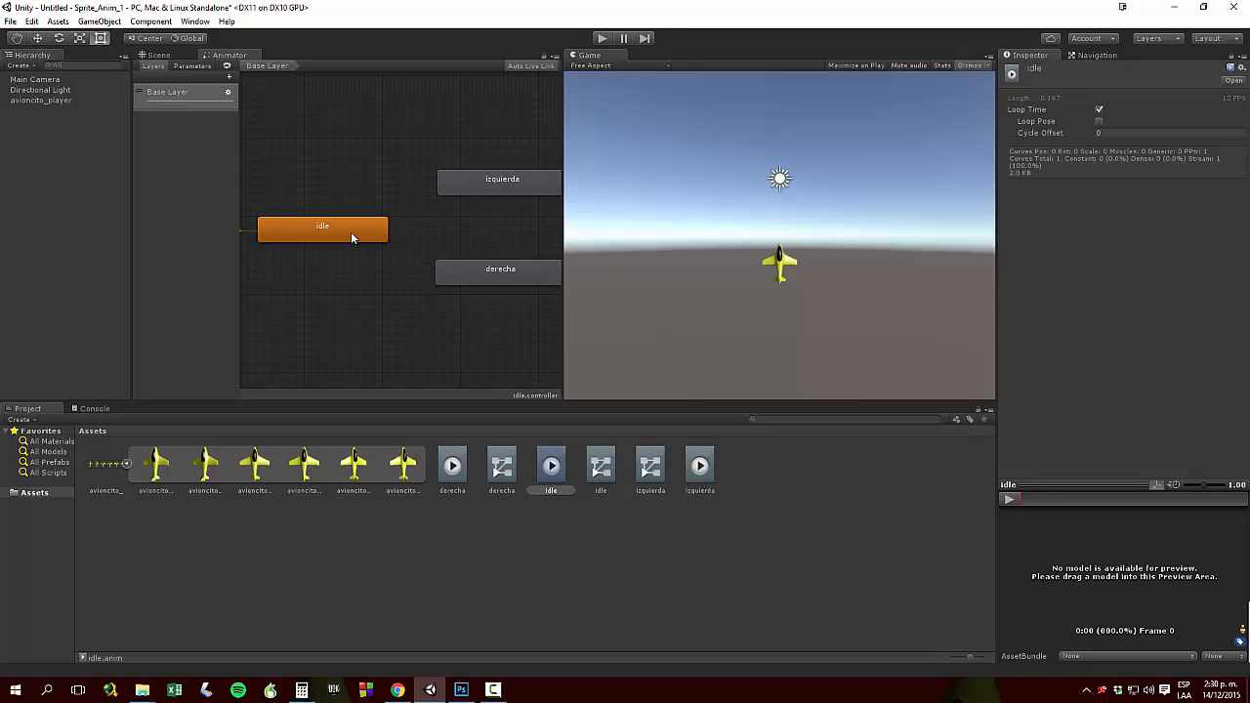
Make transitions from idle to izquierda and from izquierda back to idle
right_click(352, 235)
click(401, 241)
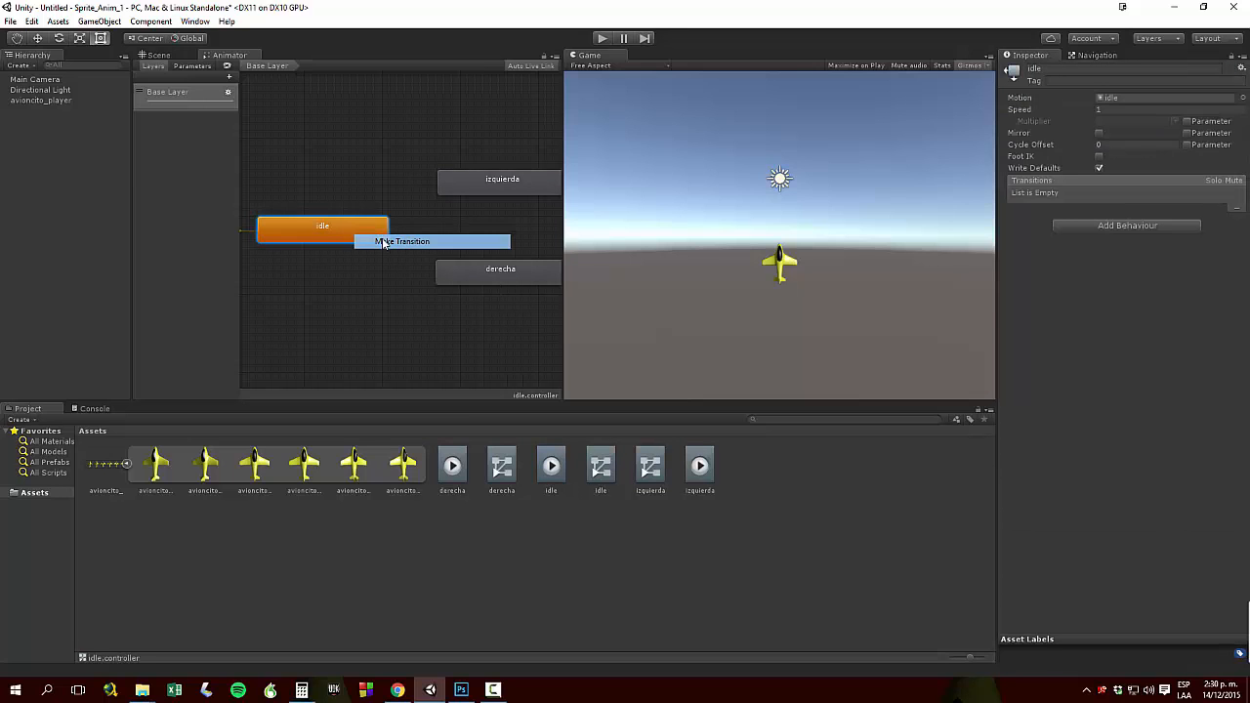
click(504, 181)
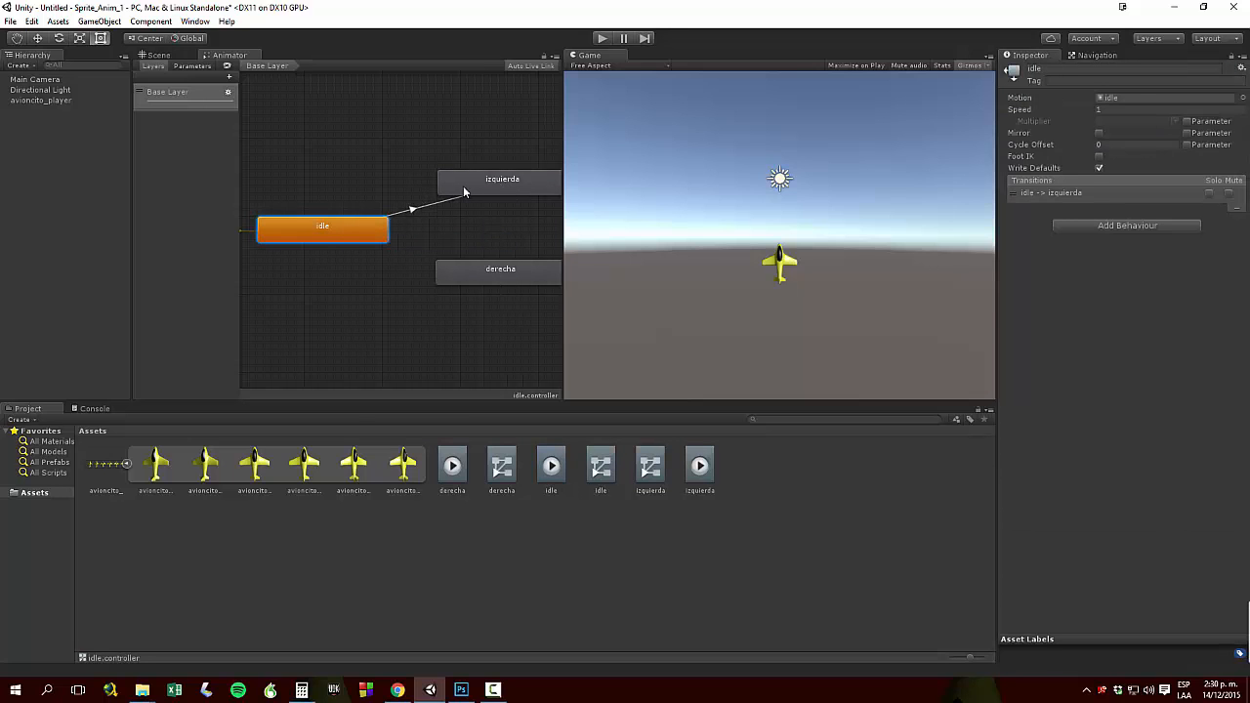
click(465, 185)
right_click(470, 191)
click(510, 195)
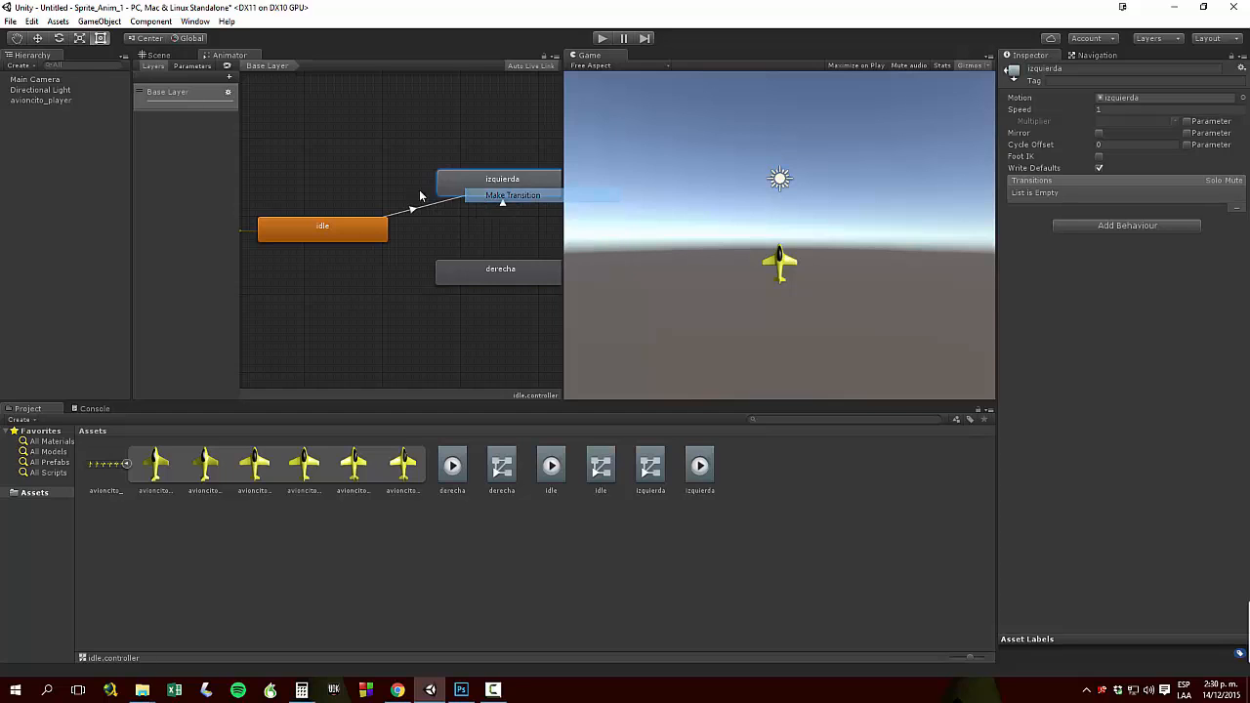
click(332, 229)
Make transitions from idle to derecha and from derecha back to idle
click(333, 232)
right_click(333, 230)
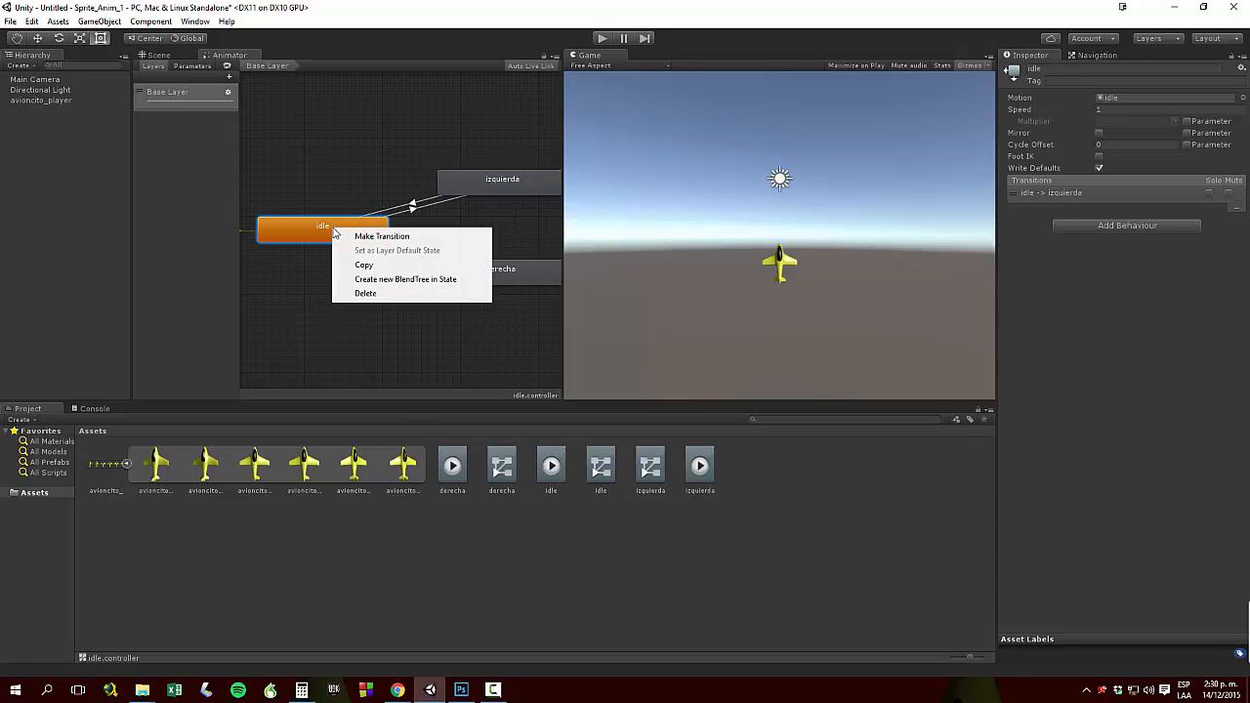
click(349, 236)
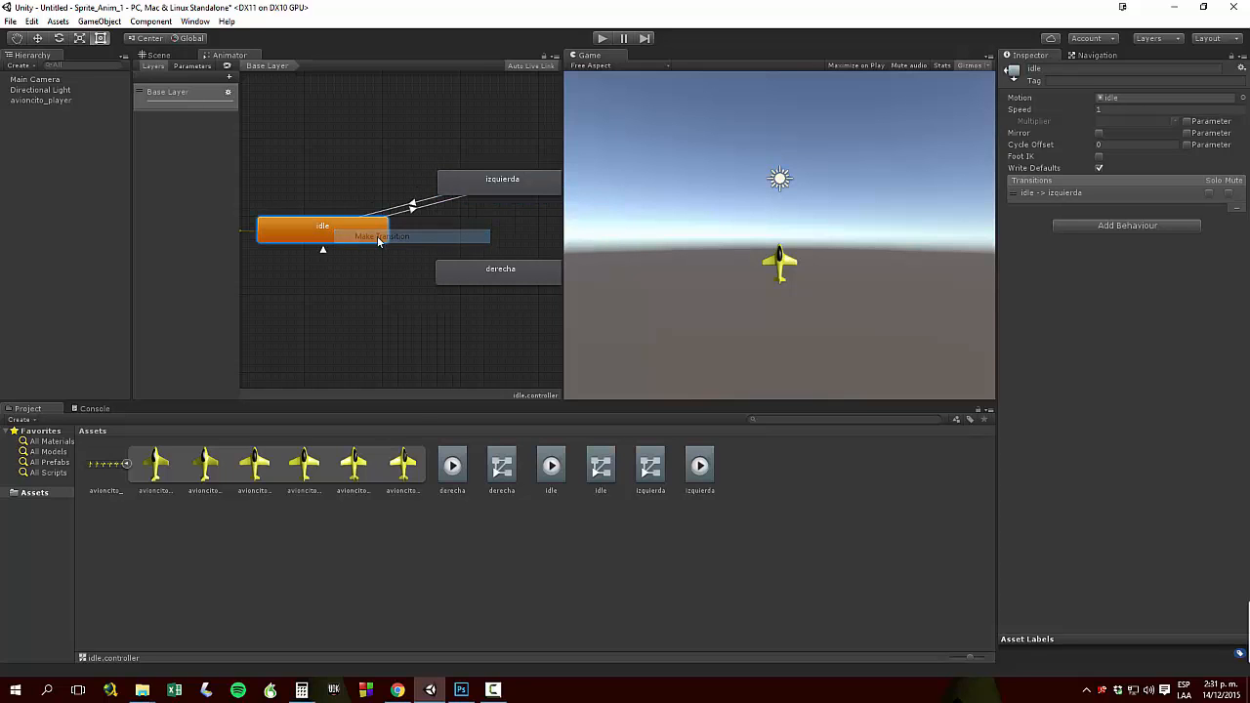
click(490, 272)
click(490, 272)
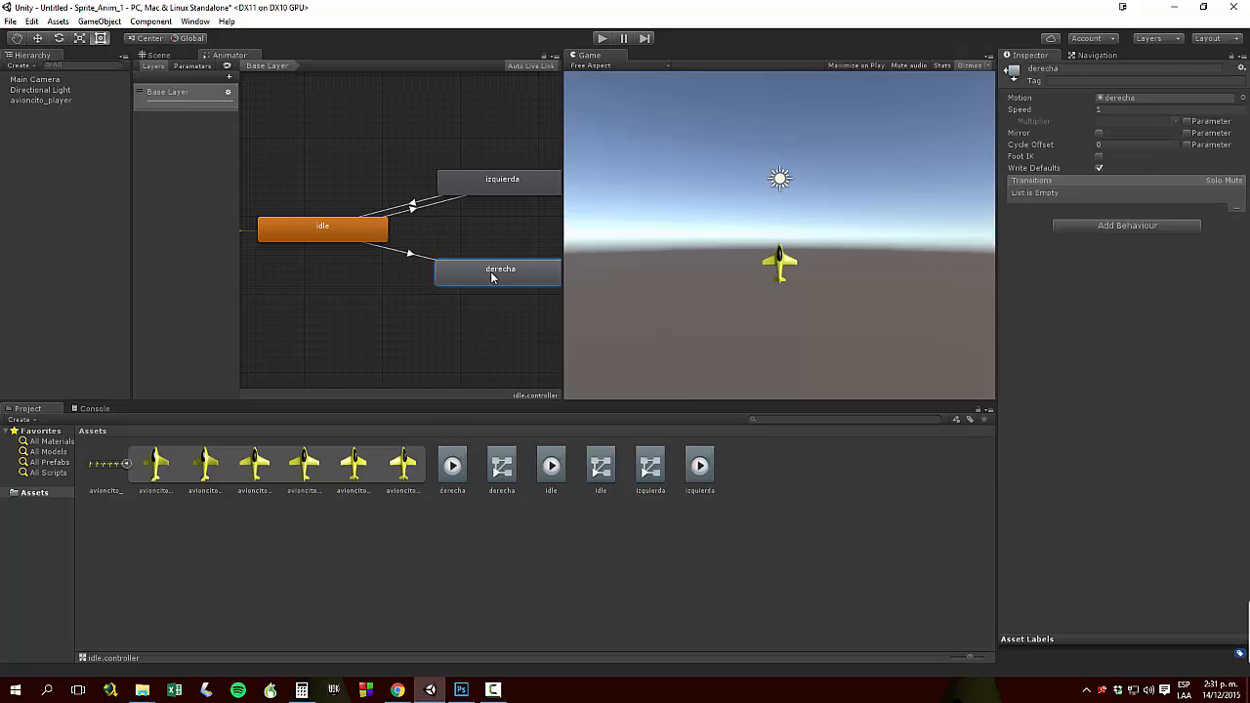
right_click(492, 272)
click(518, 281)
click(317, 237)
click(314, 226)
right_click(354, 234)
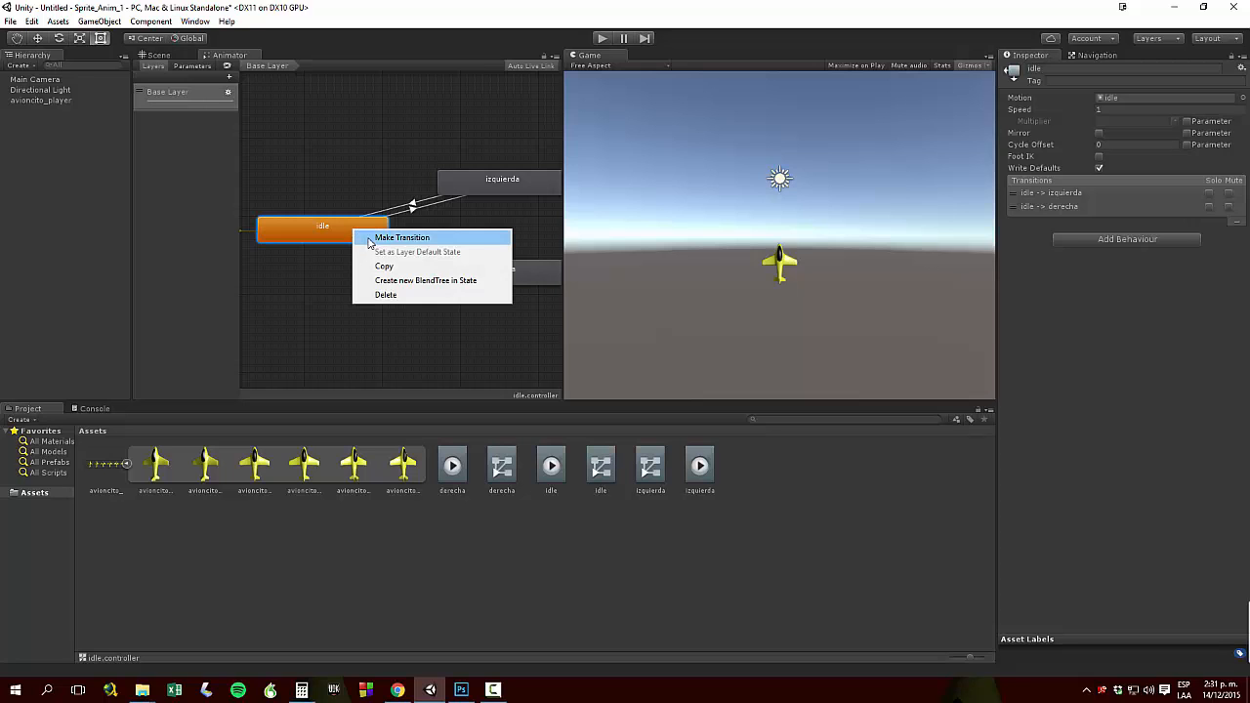
click(369, 239)
click(343, 231)
right_click(344, 233)
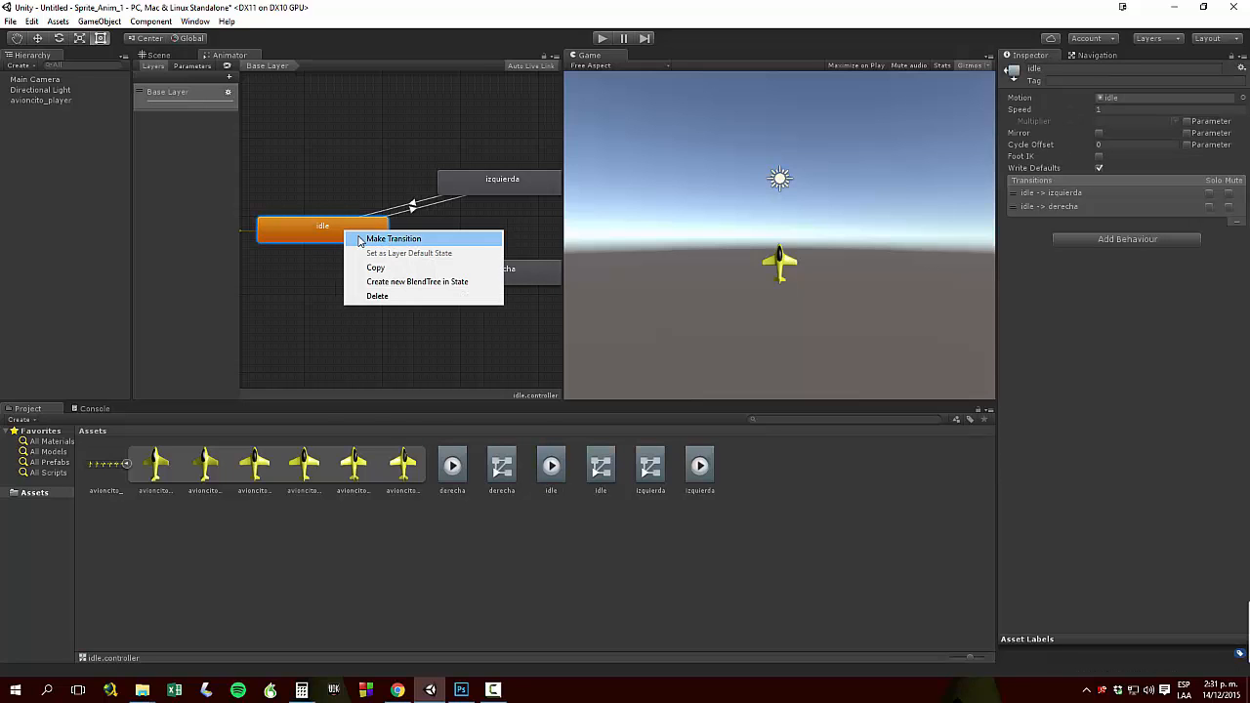
click(536, 281)
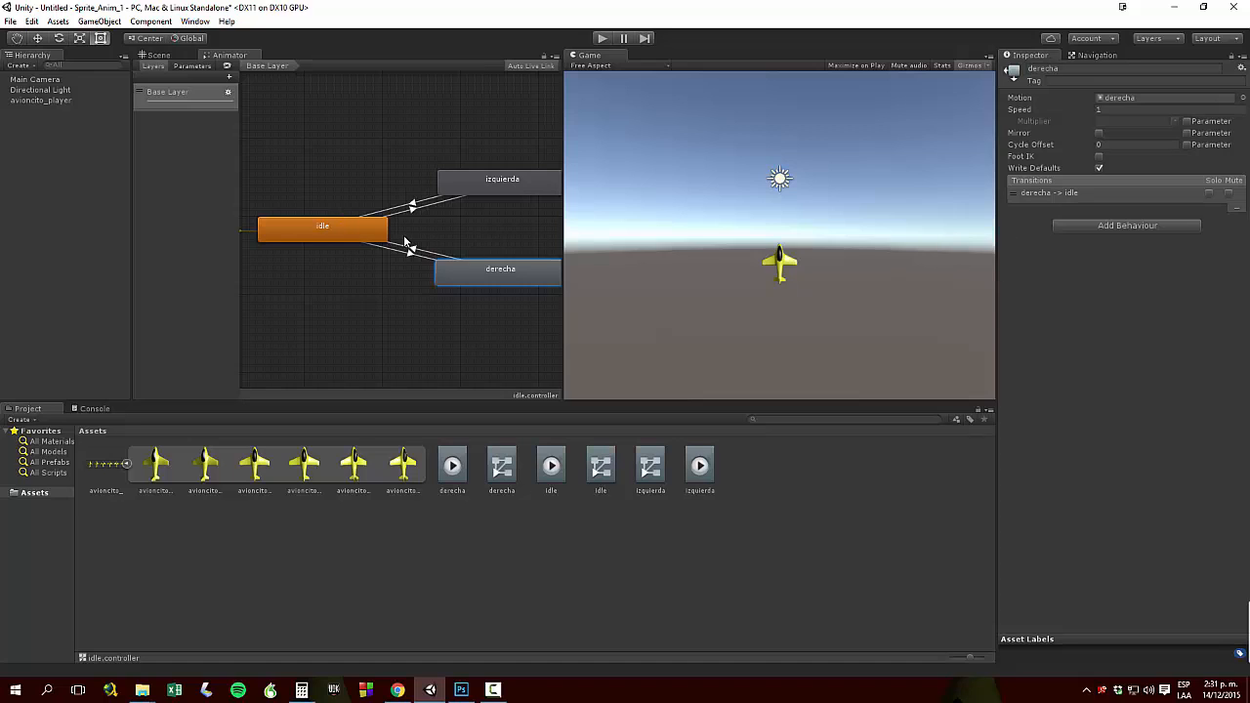
click(364, 237)
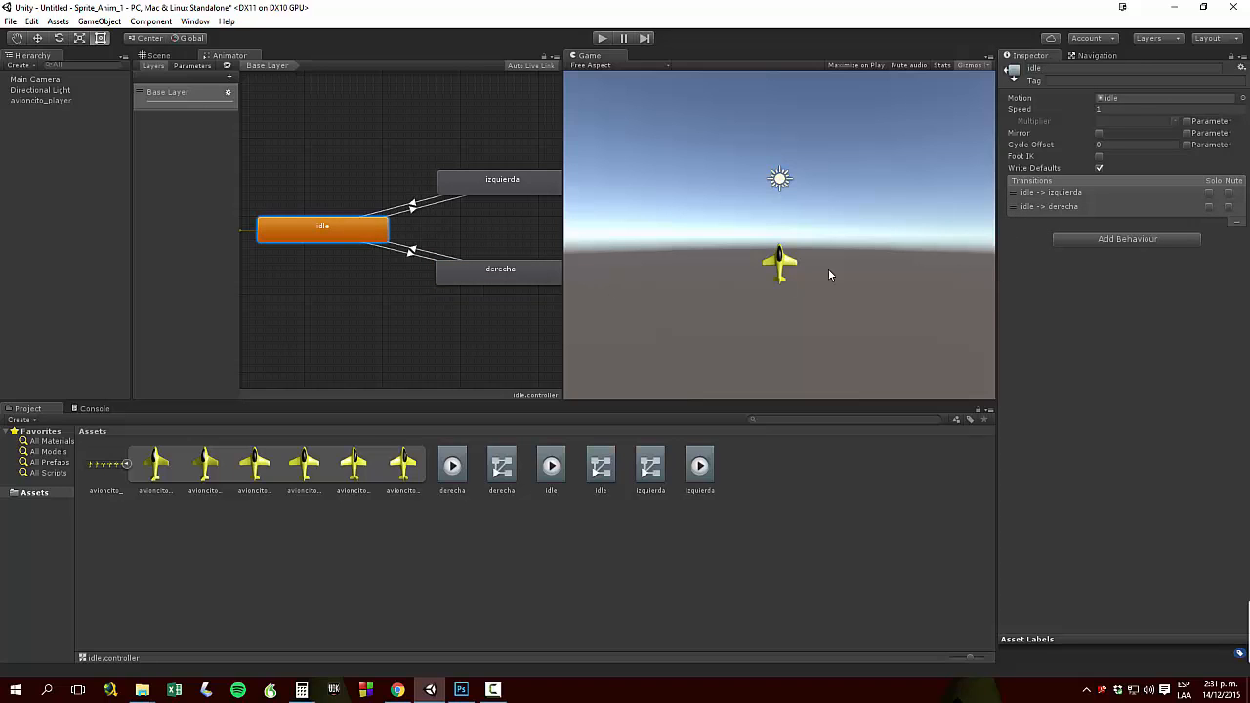
Add an Int parameter named mover to the animator controller
click(1015, 199)
drag(1015, 200, 1015, 195)
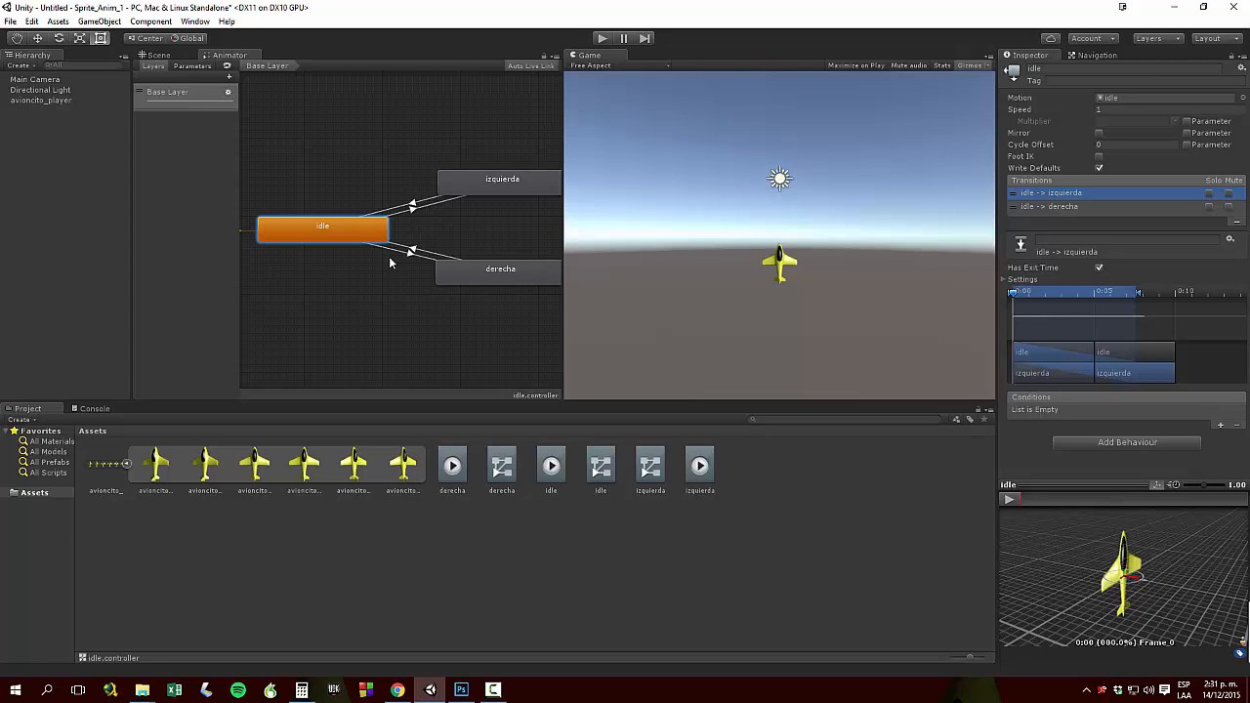
click(192, 66)
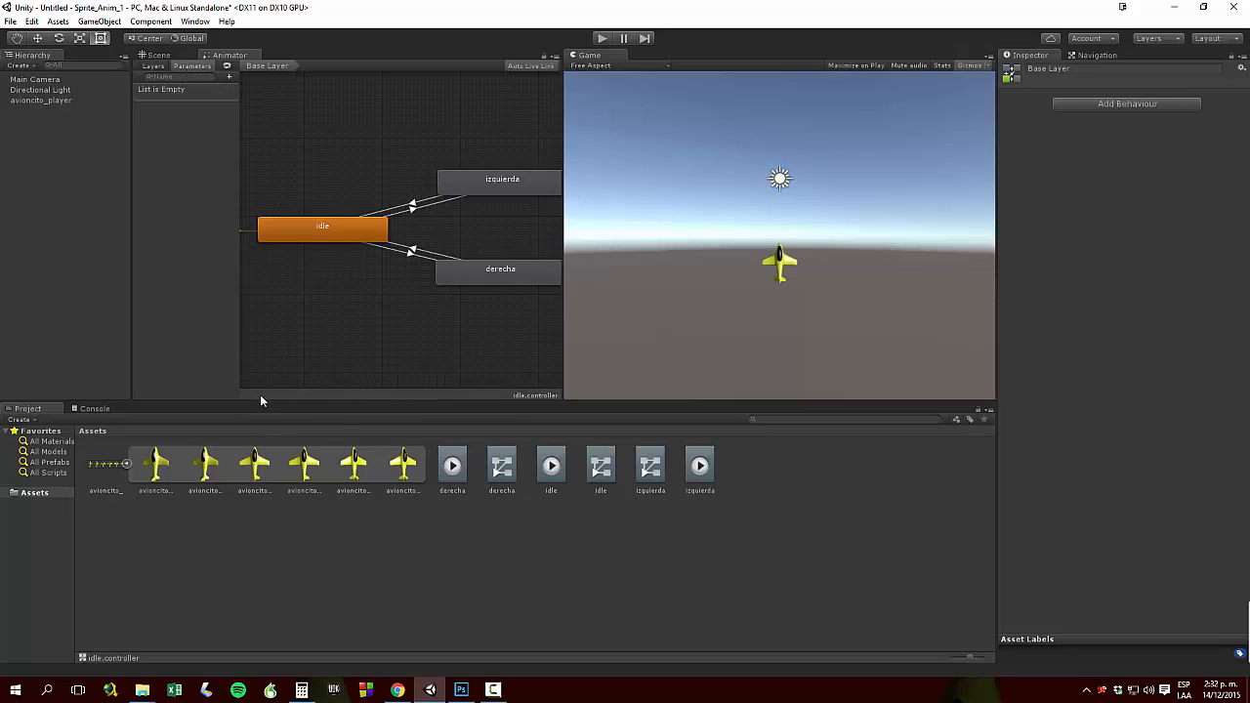
click(230, 78)
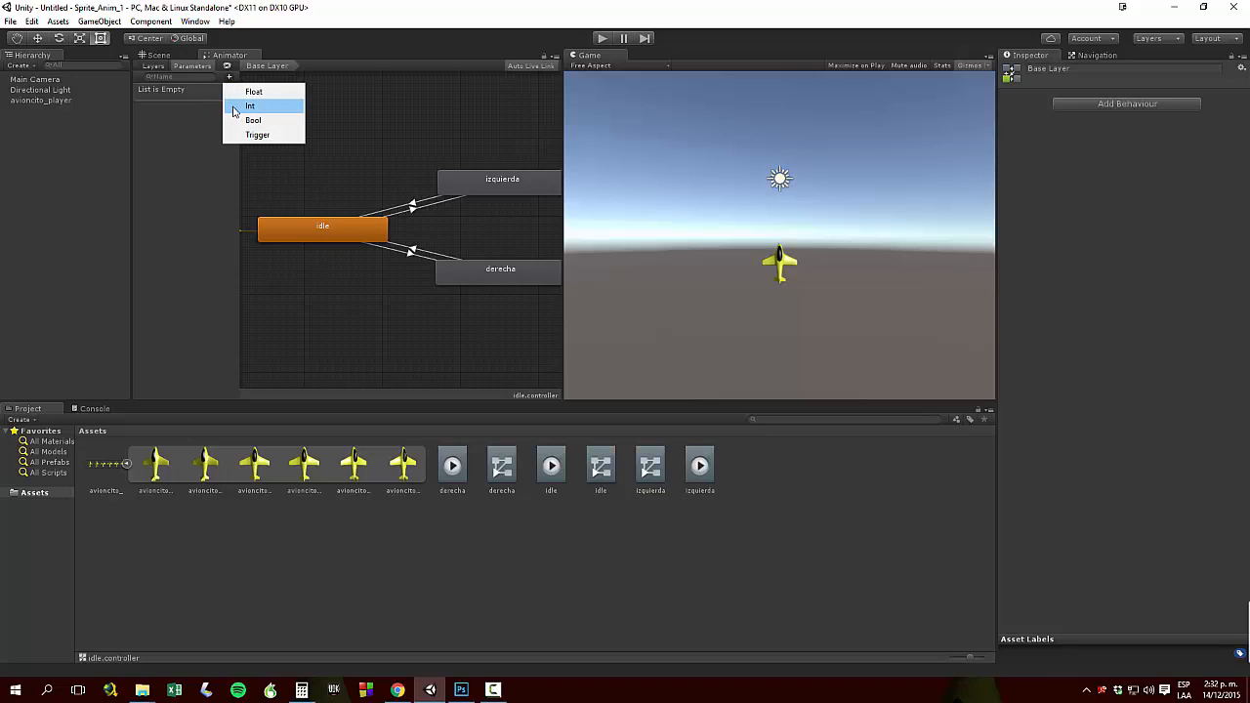
click(250, 105)
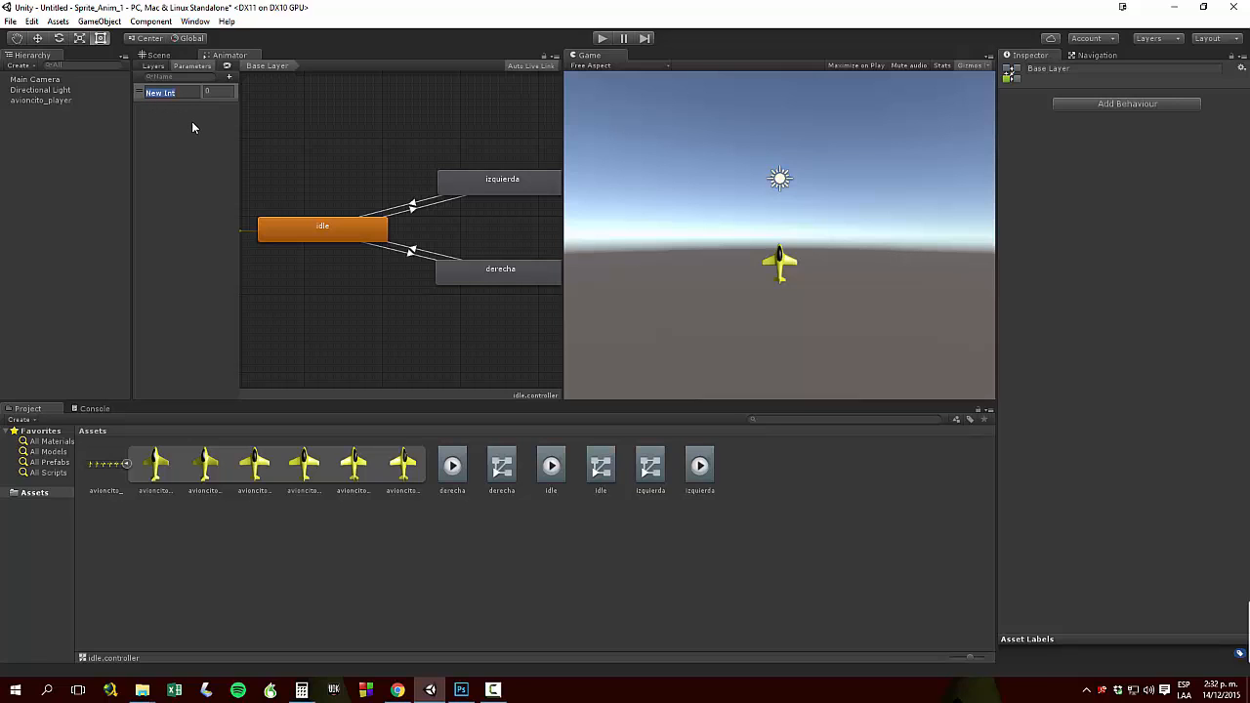
text(movert)
key(Return)
double_click(176, 90)
click(177, 90)
key(BackSpace)
key(Return)
Give the idle to izquierda transition the condition mover Equals 1
click(336, 228)
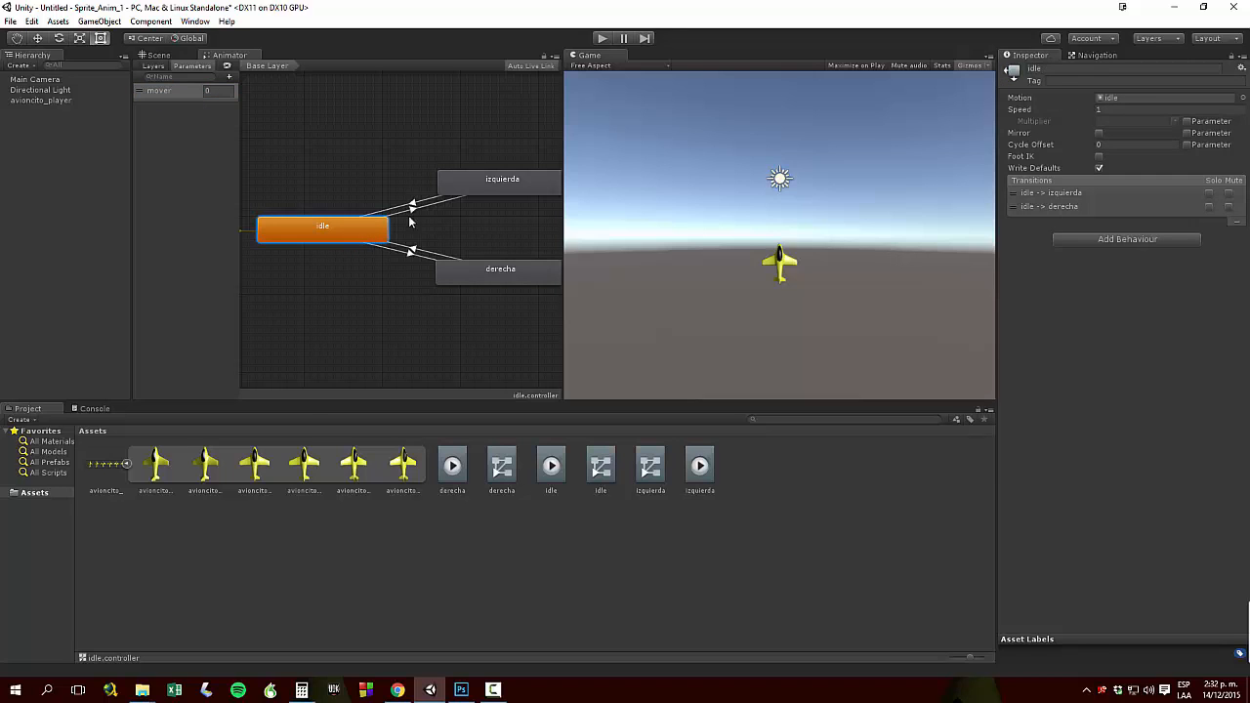
click(1021, 194)
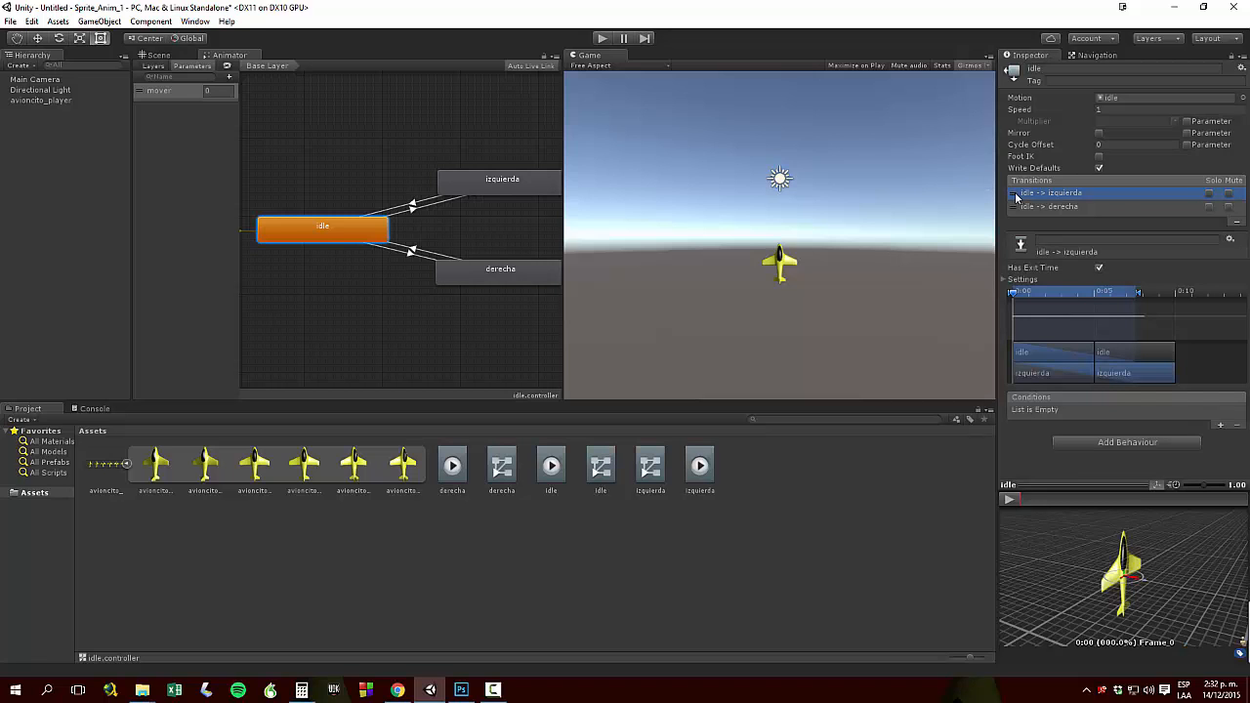
click(1220, 425)
click(1207, 410)
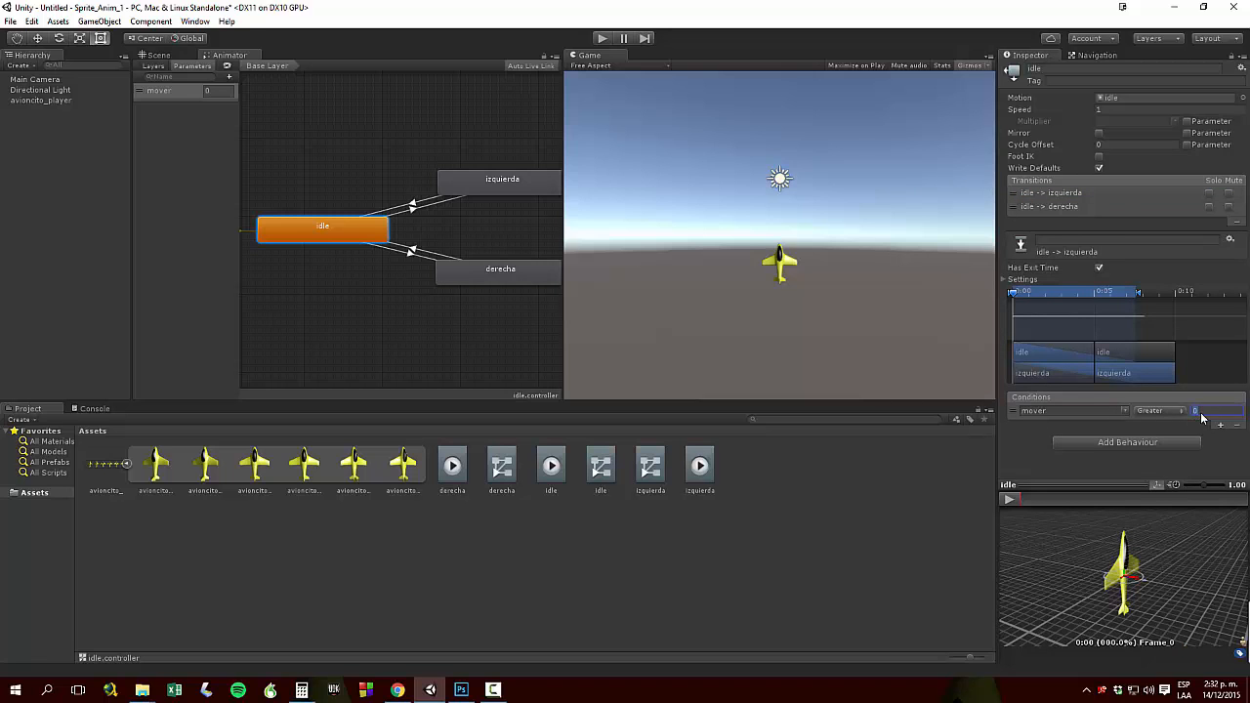
text(1)
click(1180, 411)
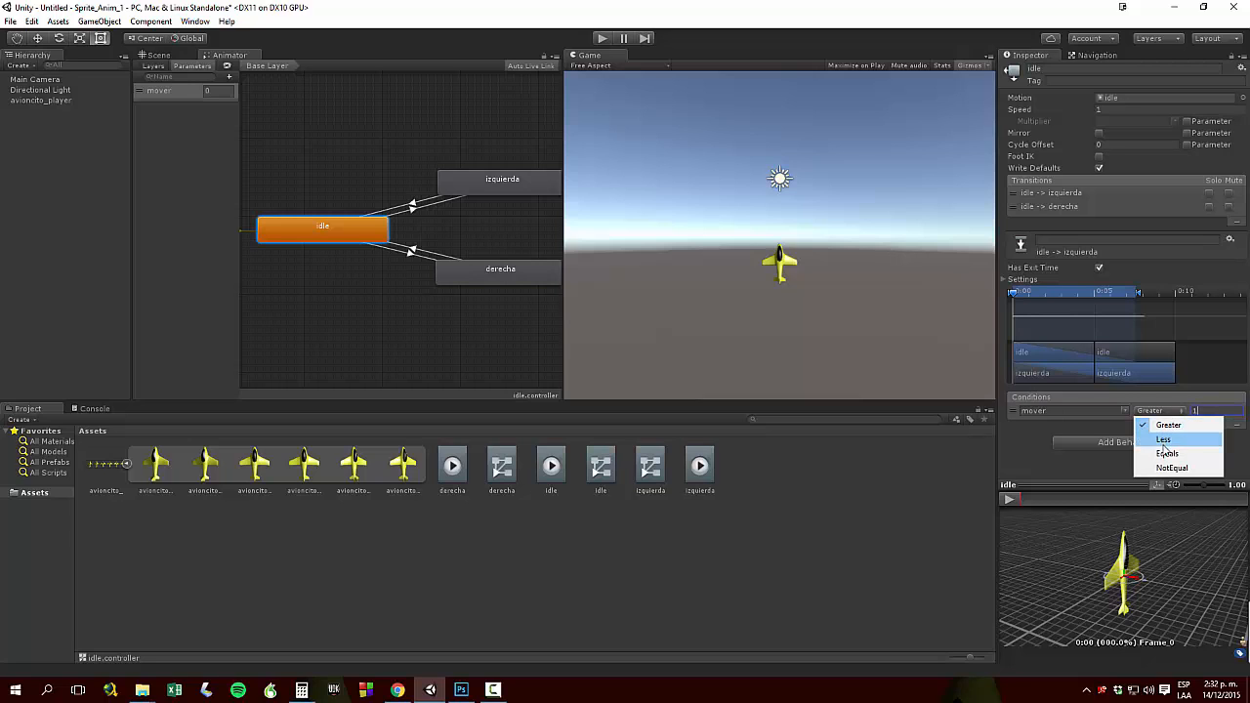
click(1153, 449)
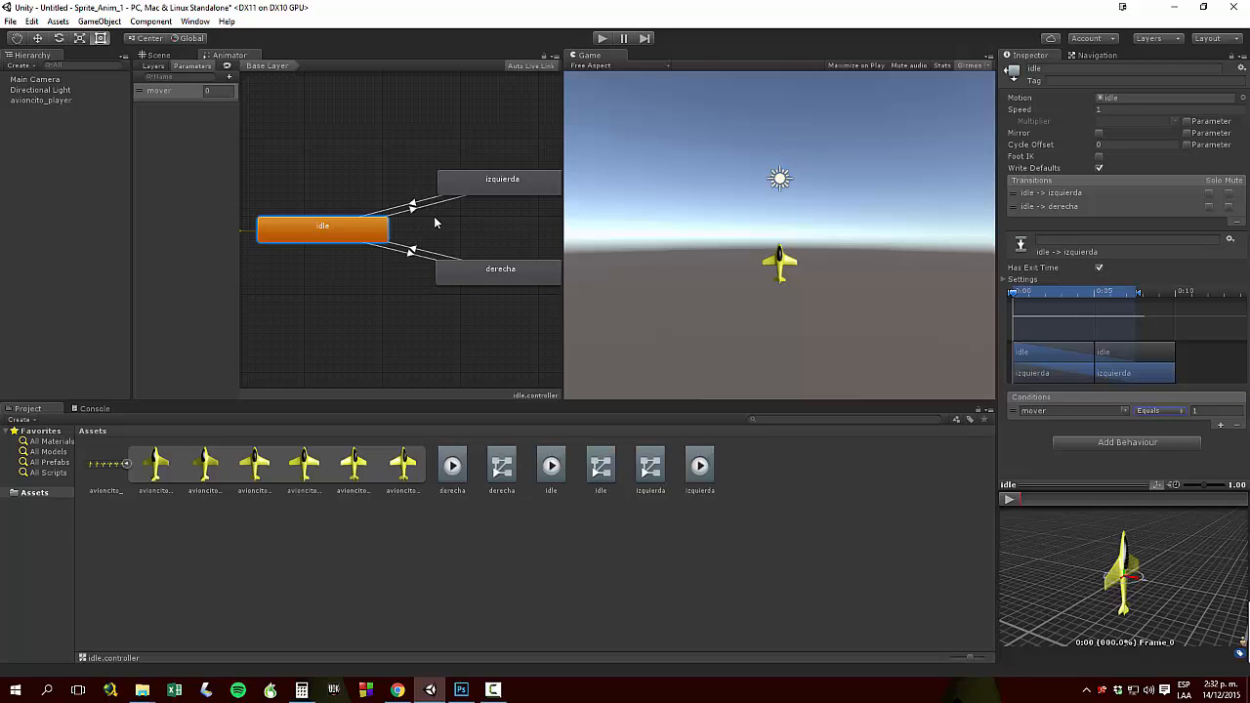
Give the idle to derecha transition the condition mover Equals 2
click(1017, 208)
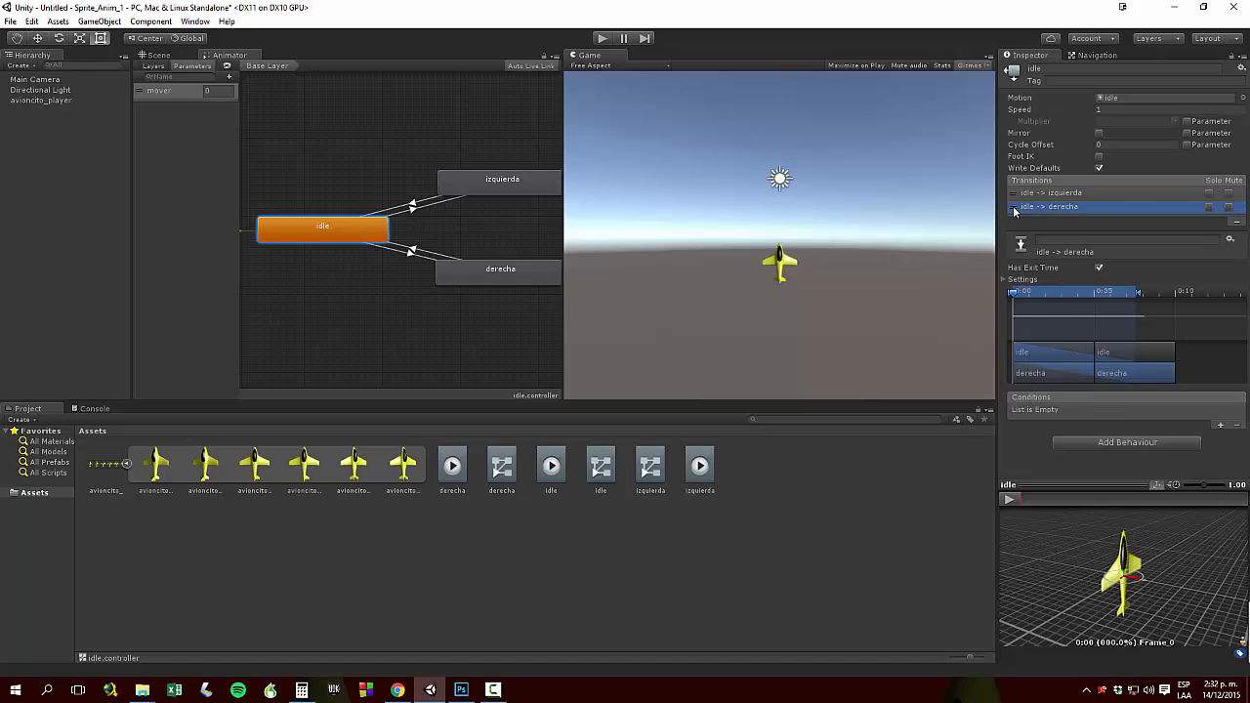
click(1220, 425)
click(1157, 411)
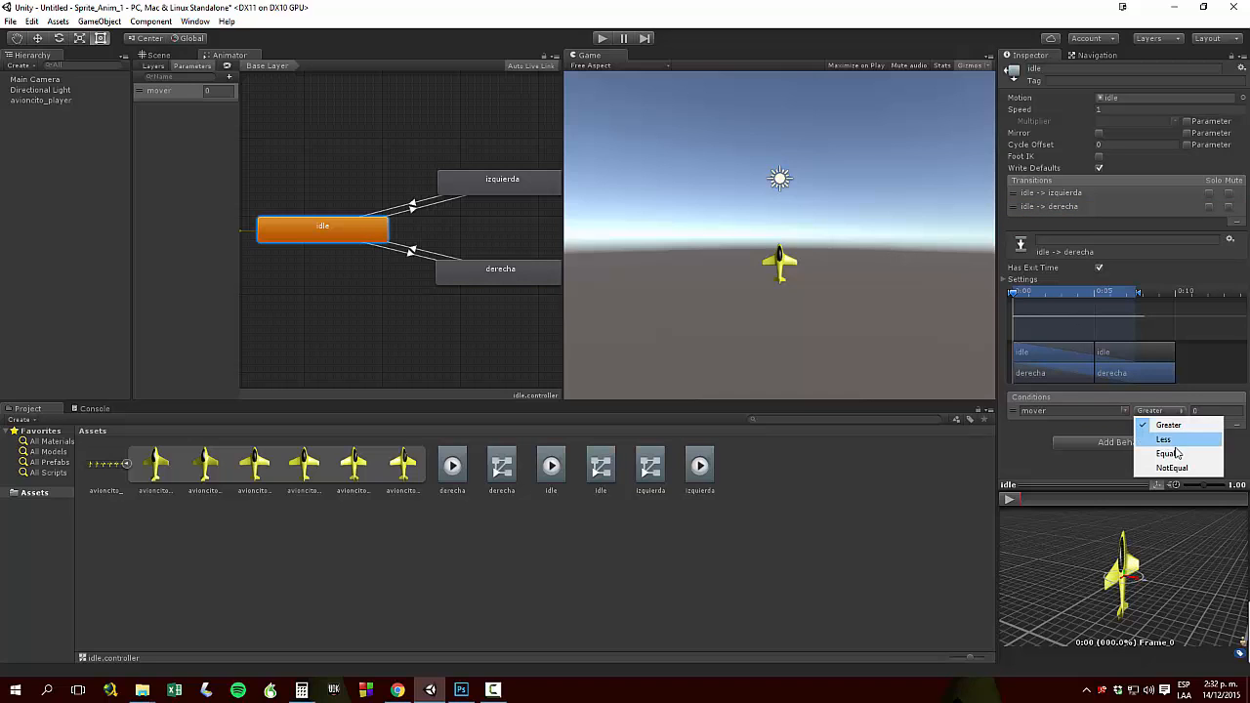
click(1157, 449)
click(1211, 411)
text(2)
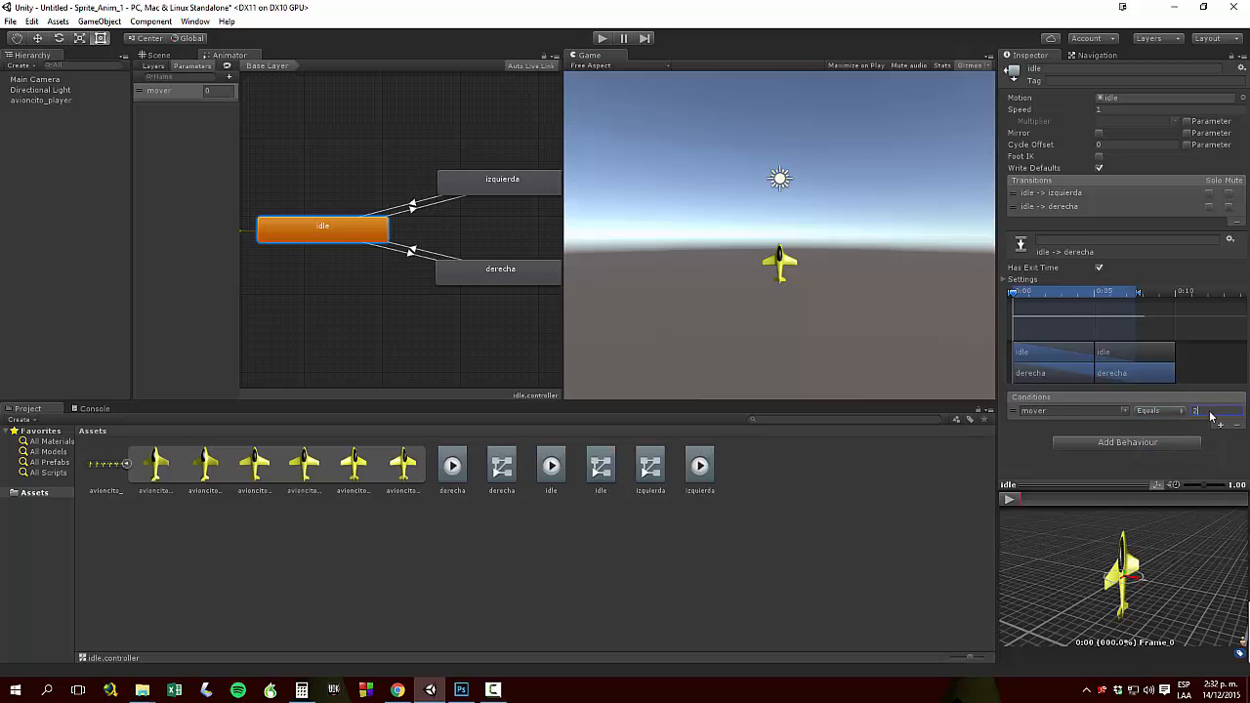
Give the izquierda to idle transition the condition mover Equals 0
click(489, 183)
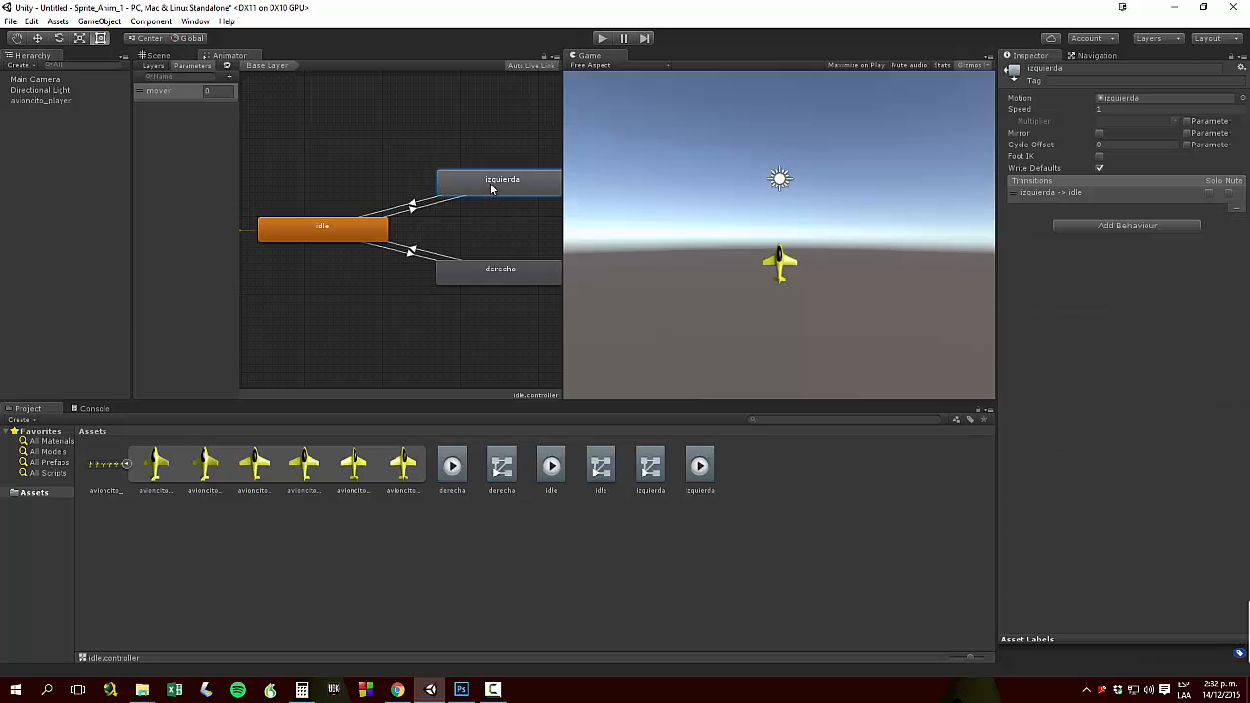
click(1018, 193)
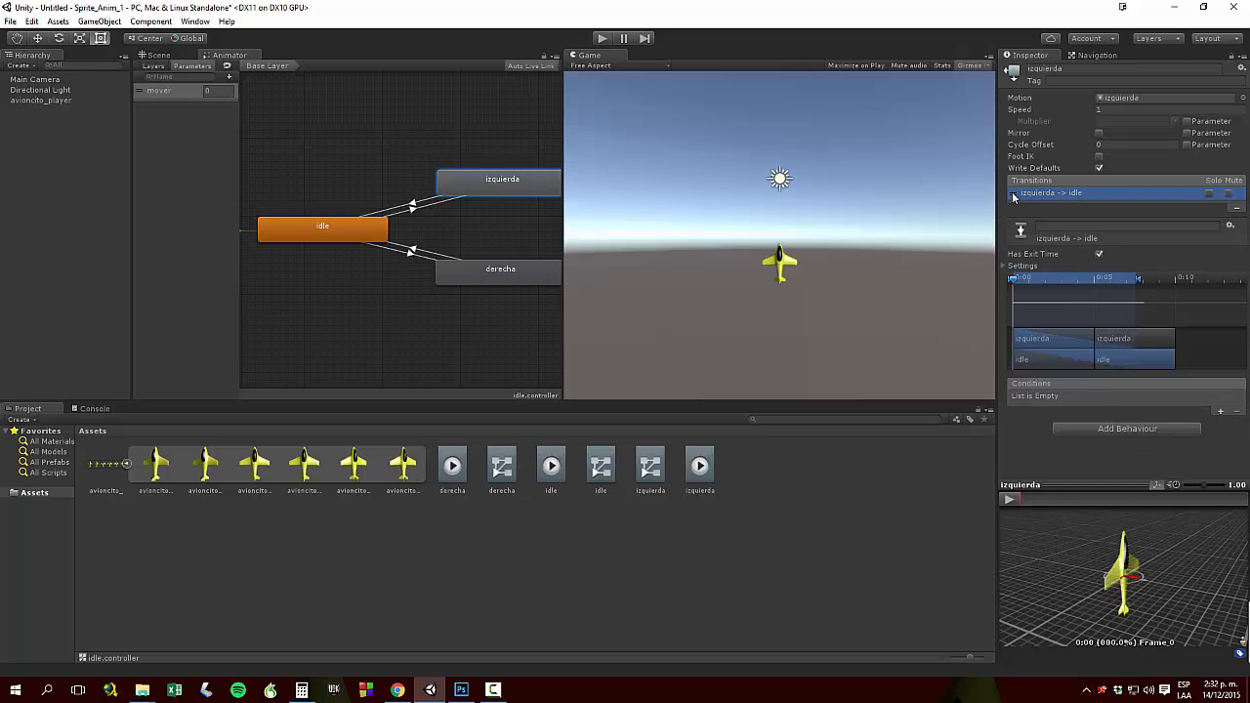
click(1221, 412)
click(1160, 400)
click(1182, 440)
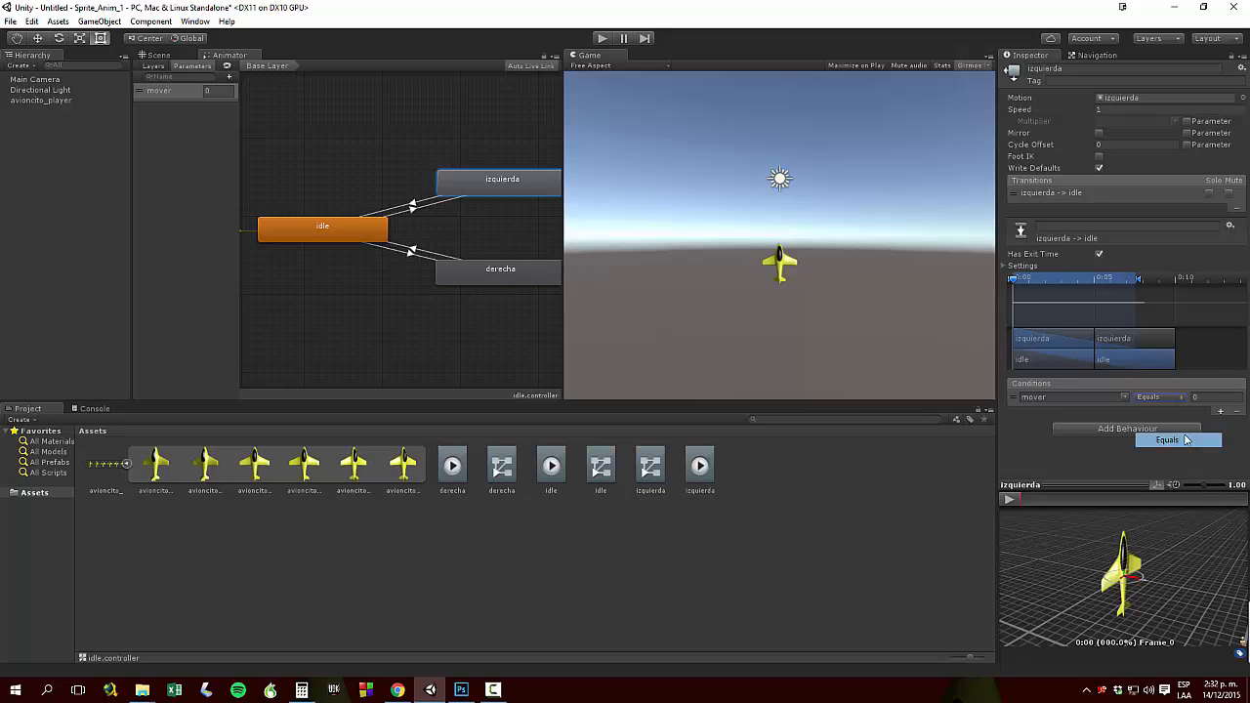
Give the derecha to idle transition the condition mover Equals 0
click(507, 278)
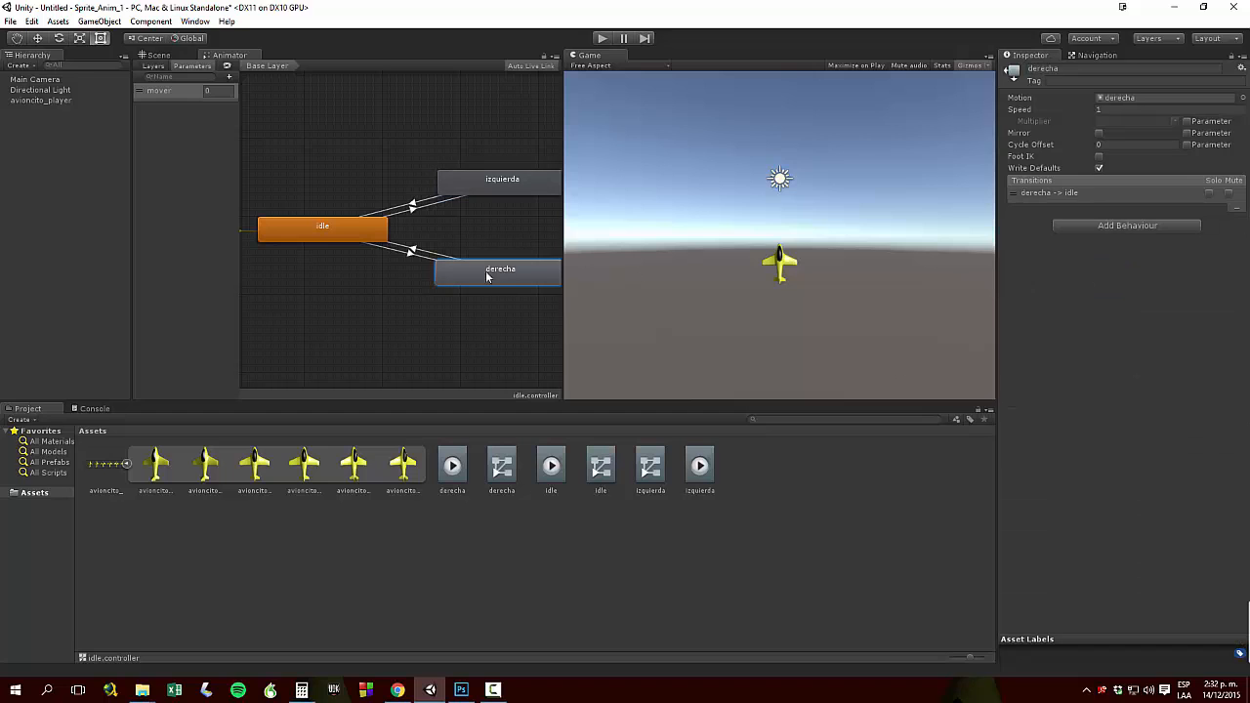
click(1016, 194)
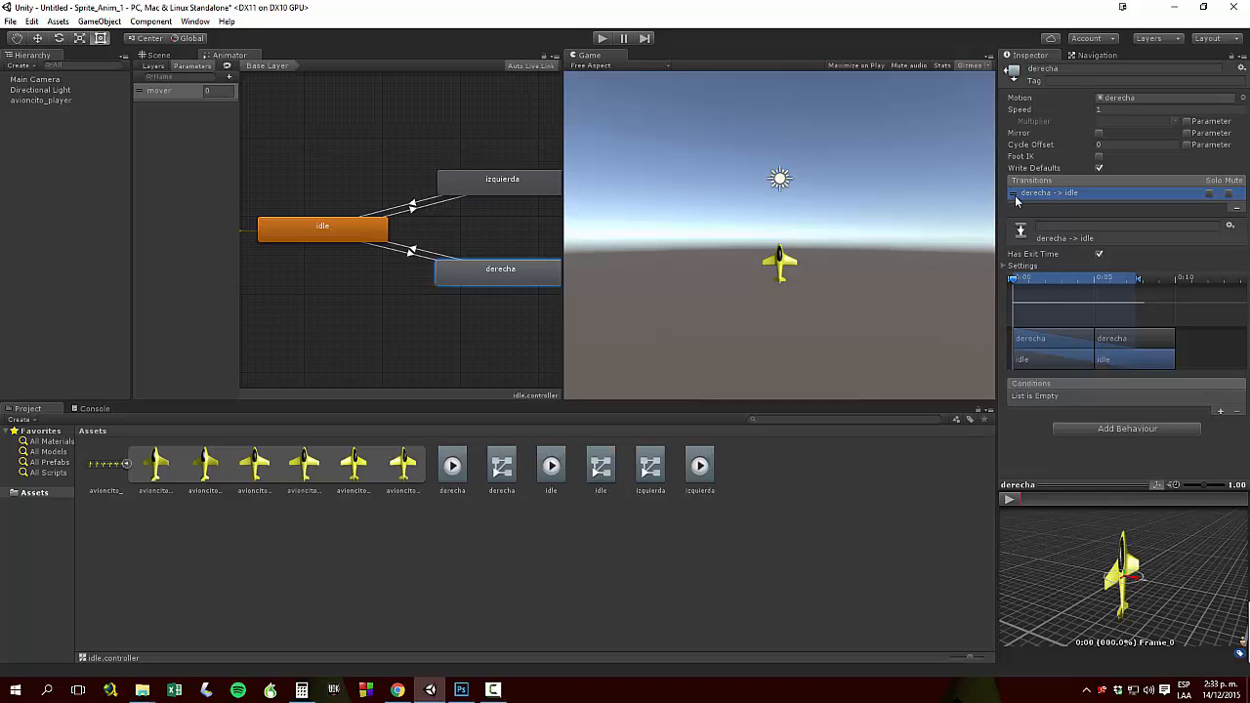
click(1221, 411)
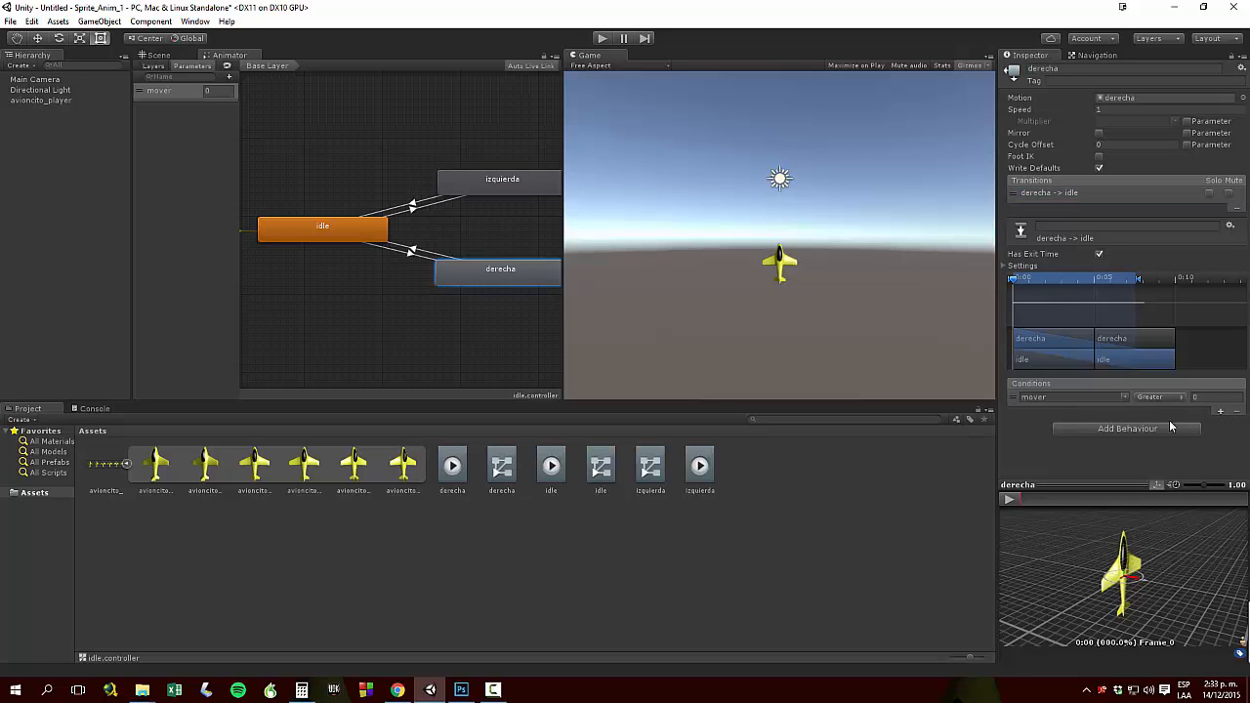
click(1172, 399)
click(1173, 441)
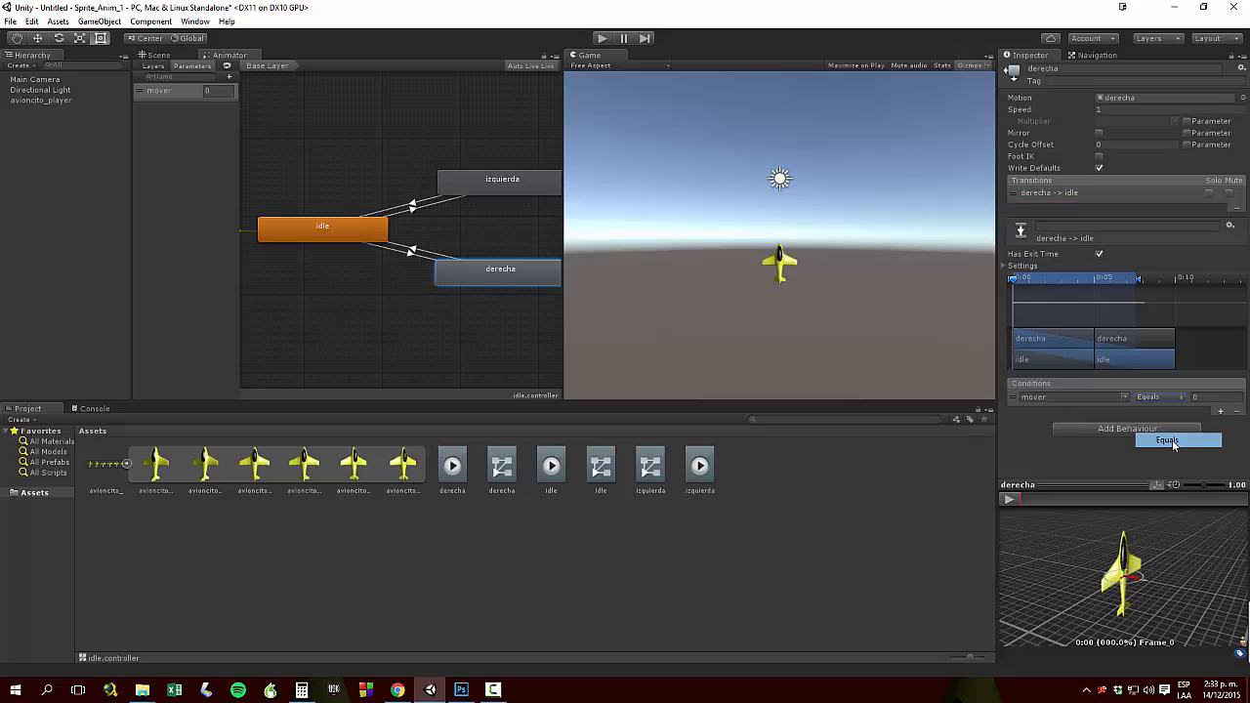
Review the conditions on the izquierda to idle, idle to izquierda and idle to derecha transitions
click(481, 184)
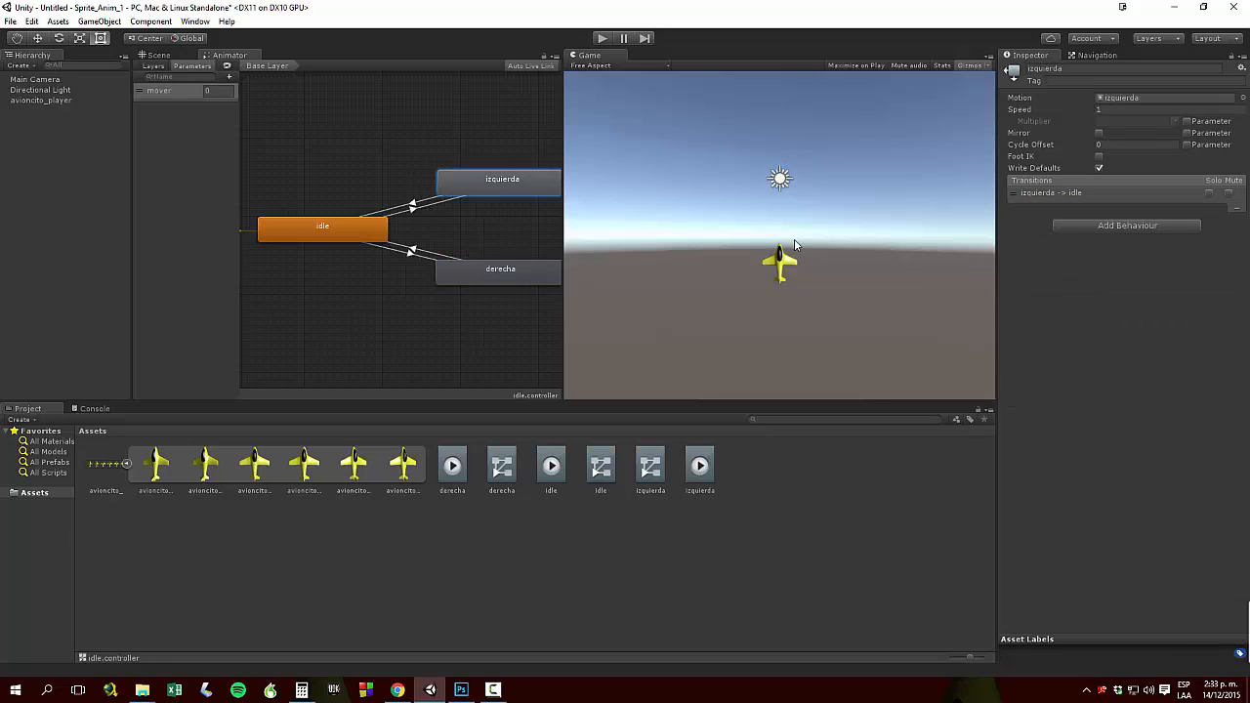
click(1026, 192)
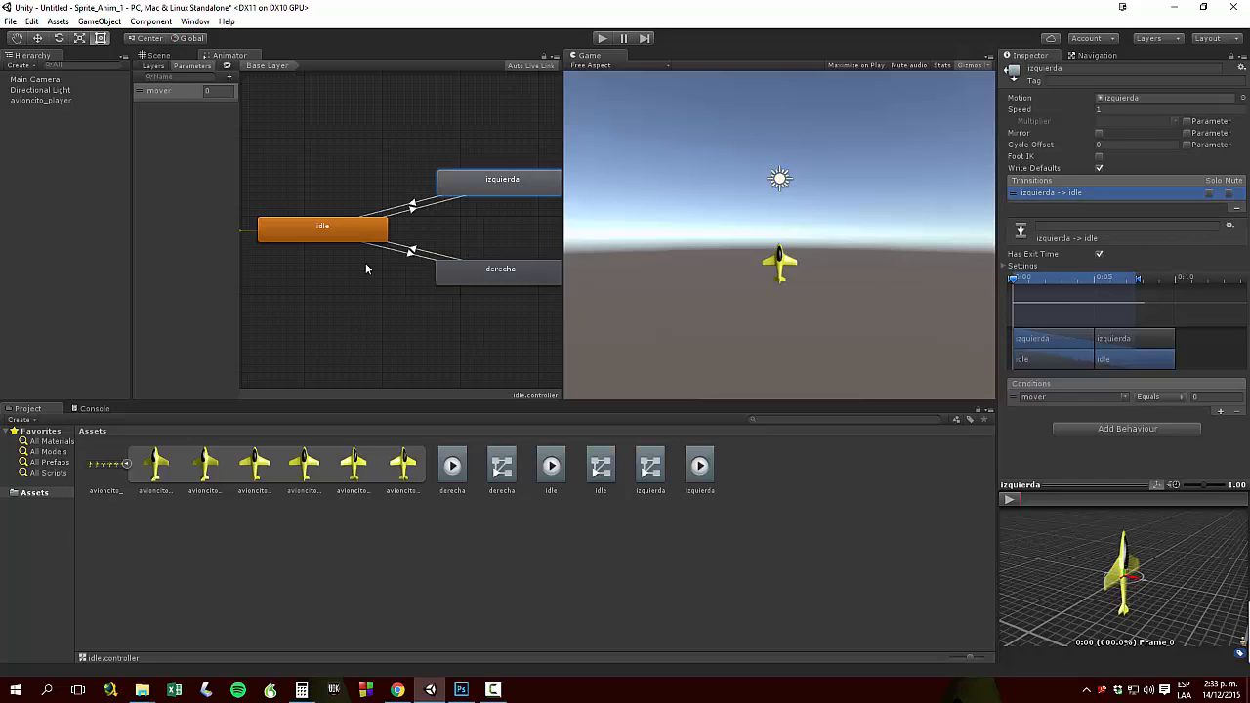
click(321, 233)
click(1019, 194)
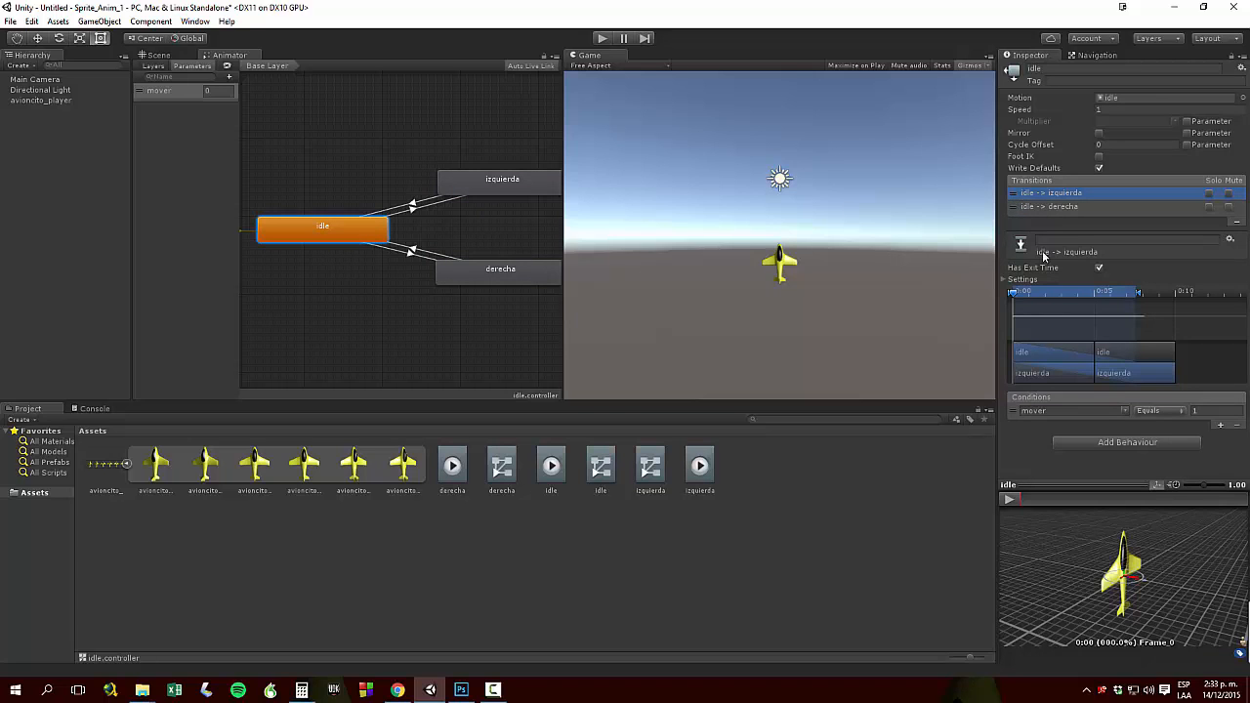
click(1017, 208)
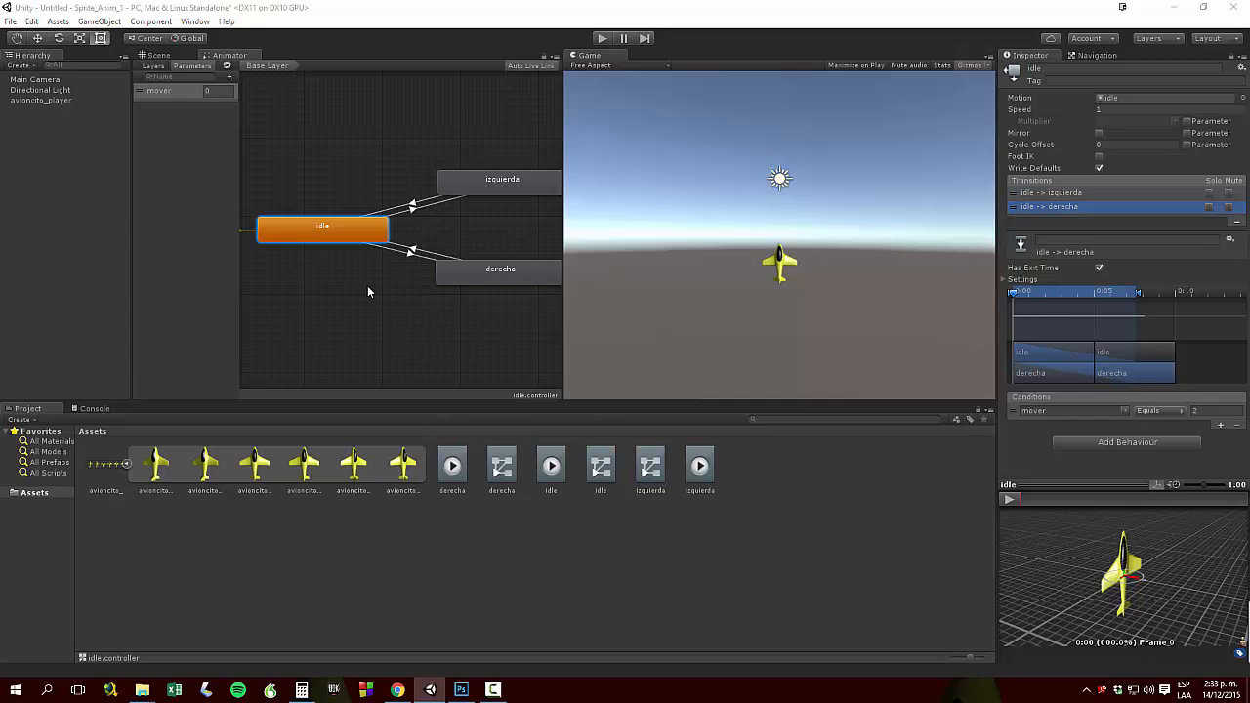
Save the scene as demo1 in the project's Assets folder
key(ctrl+s)
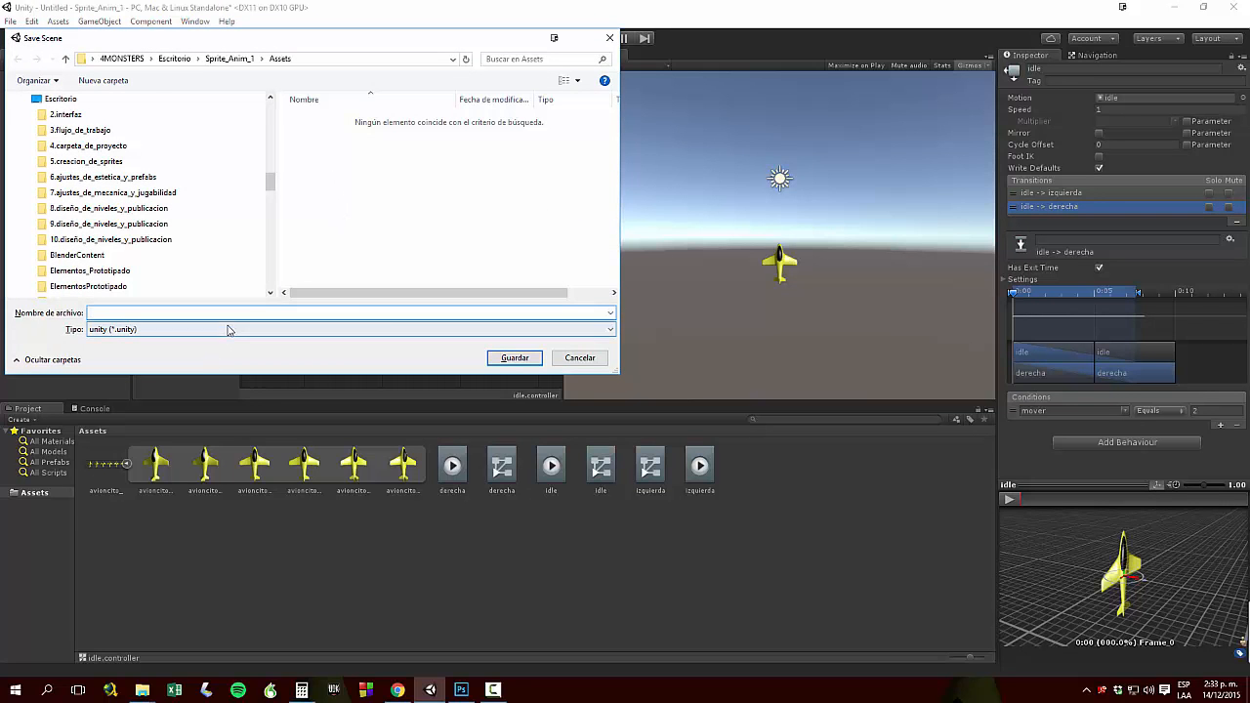
text(demo1)
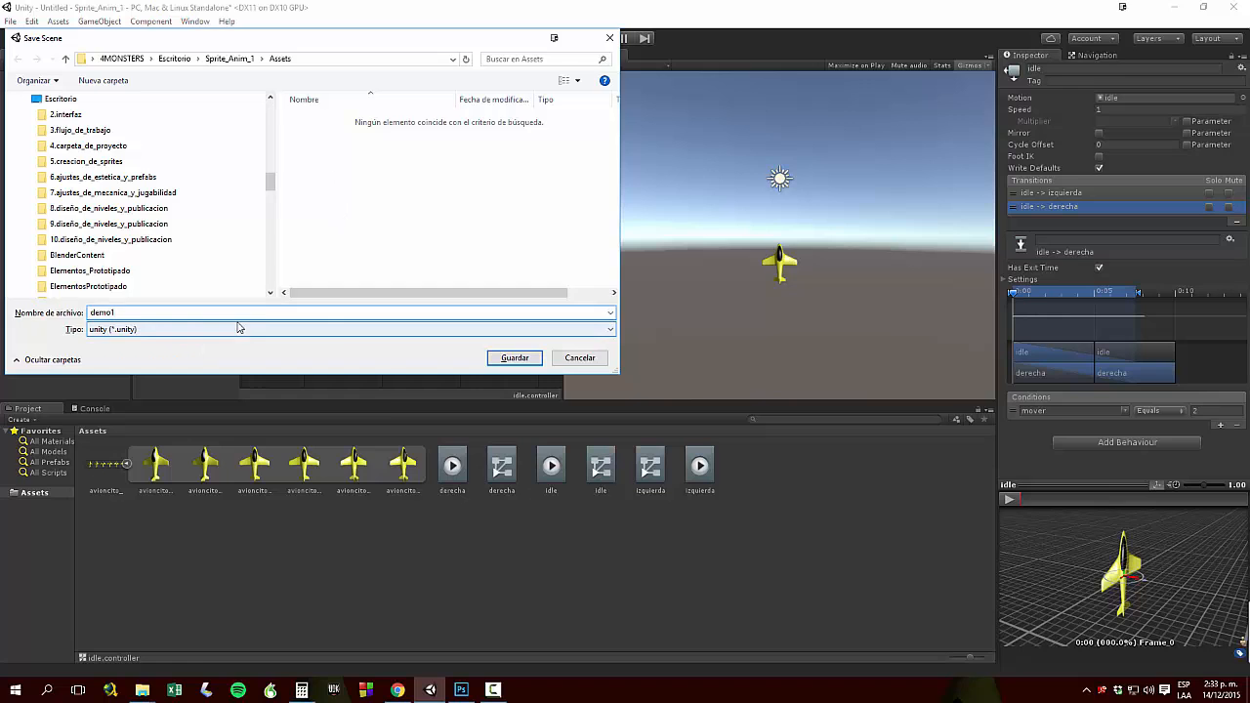
key(Return)
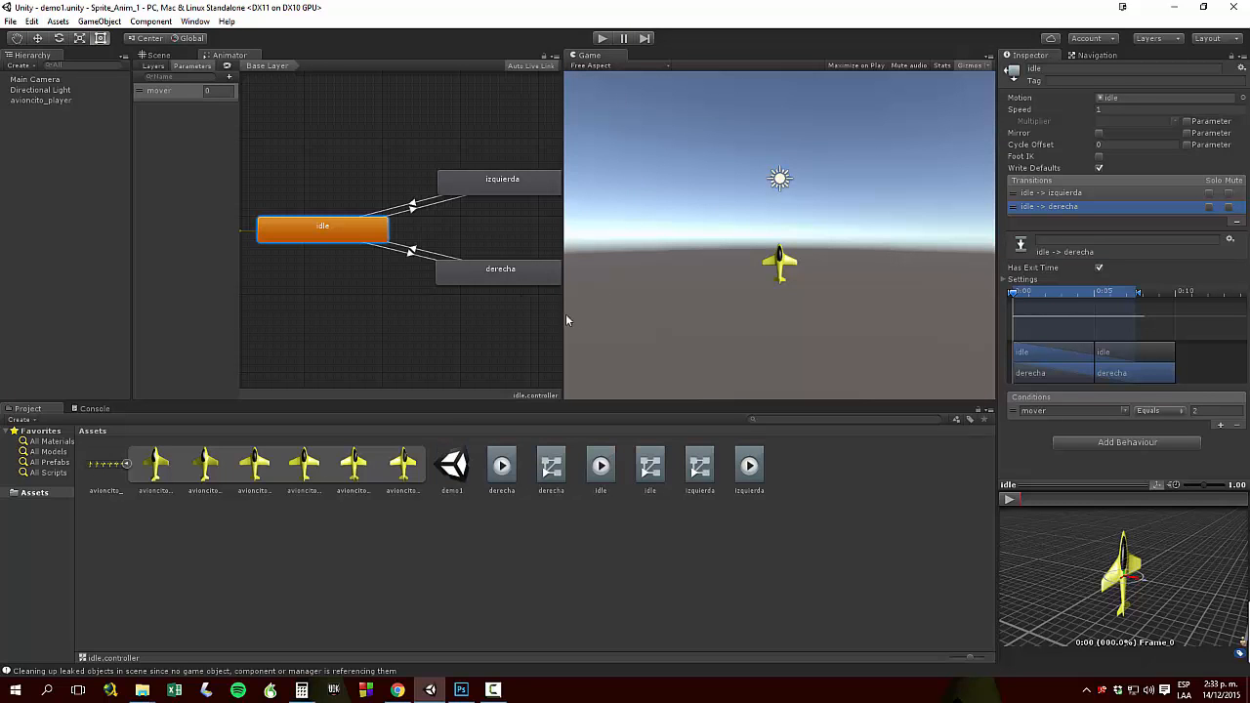
Run the game, test the state changes by setting mover to 1, 0 and 2, and stop the run
click(600, 38)
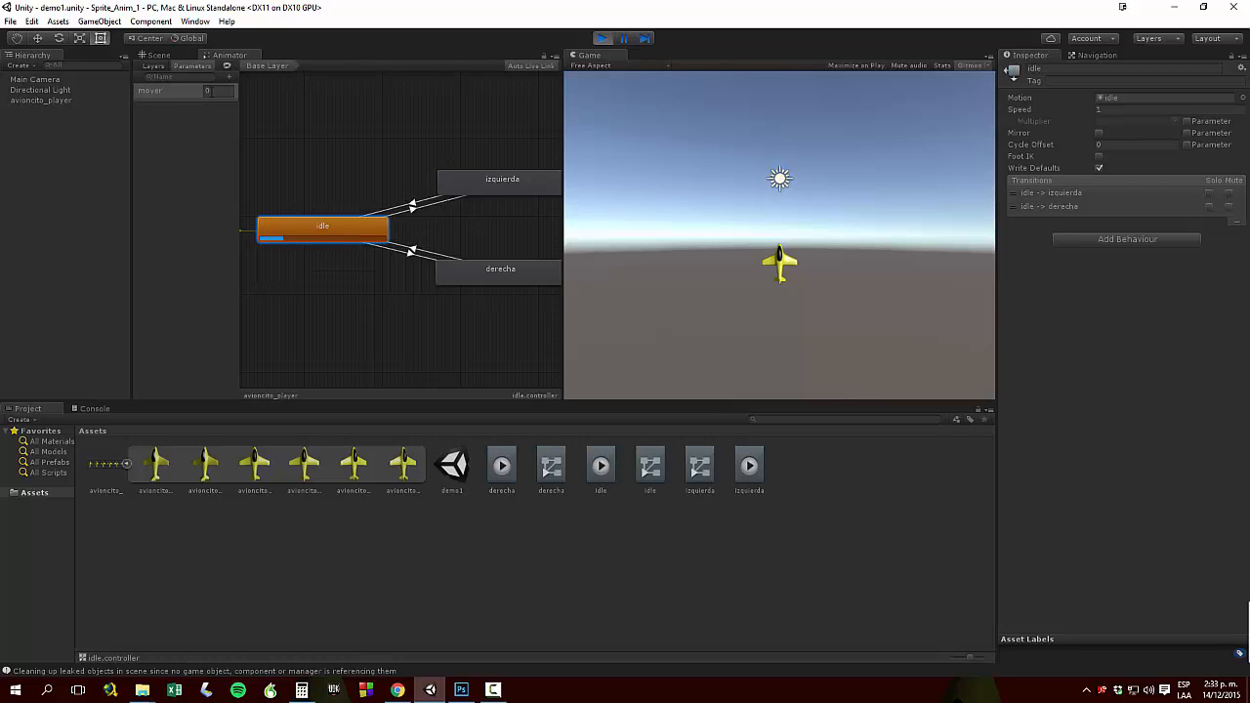
click(209, 91)
text(1)
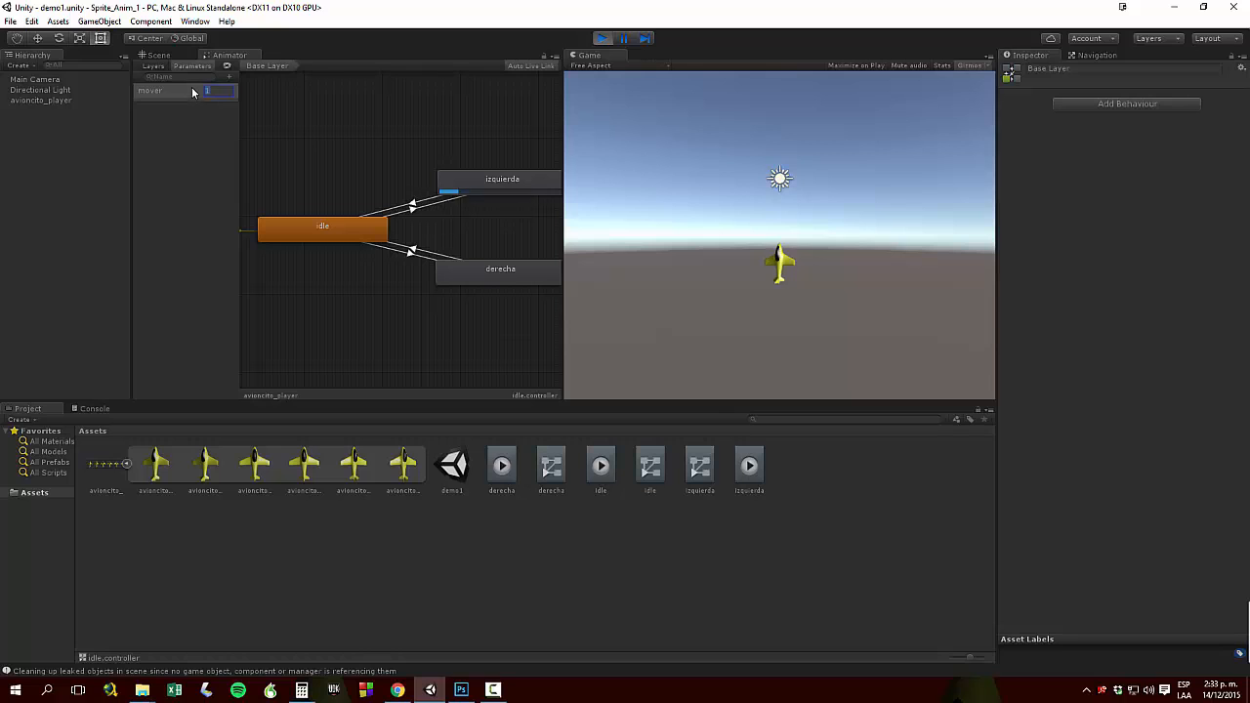
text(2)
text(0)
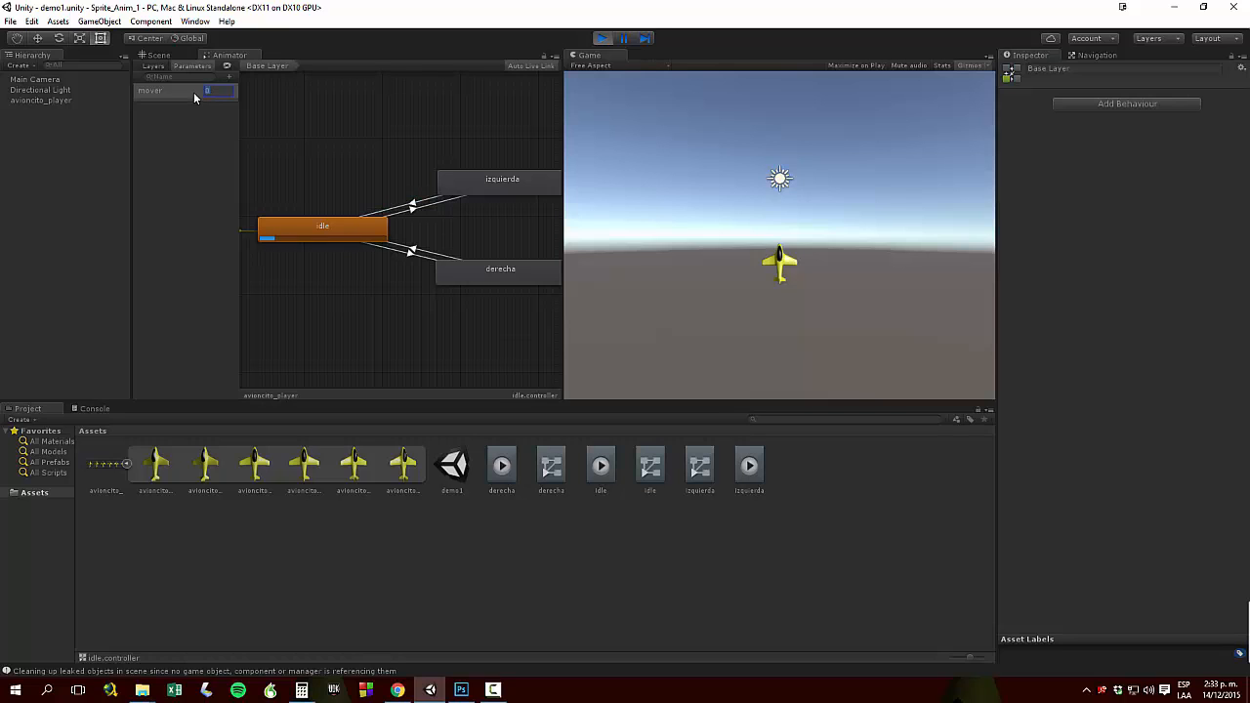
text(2)
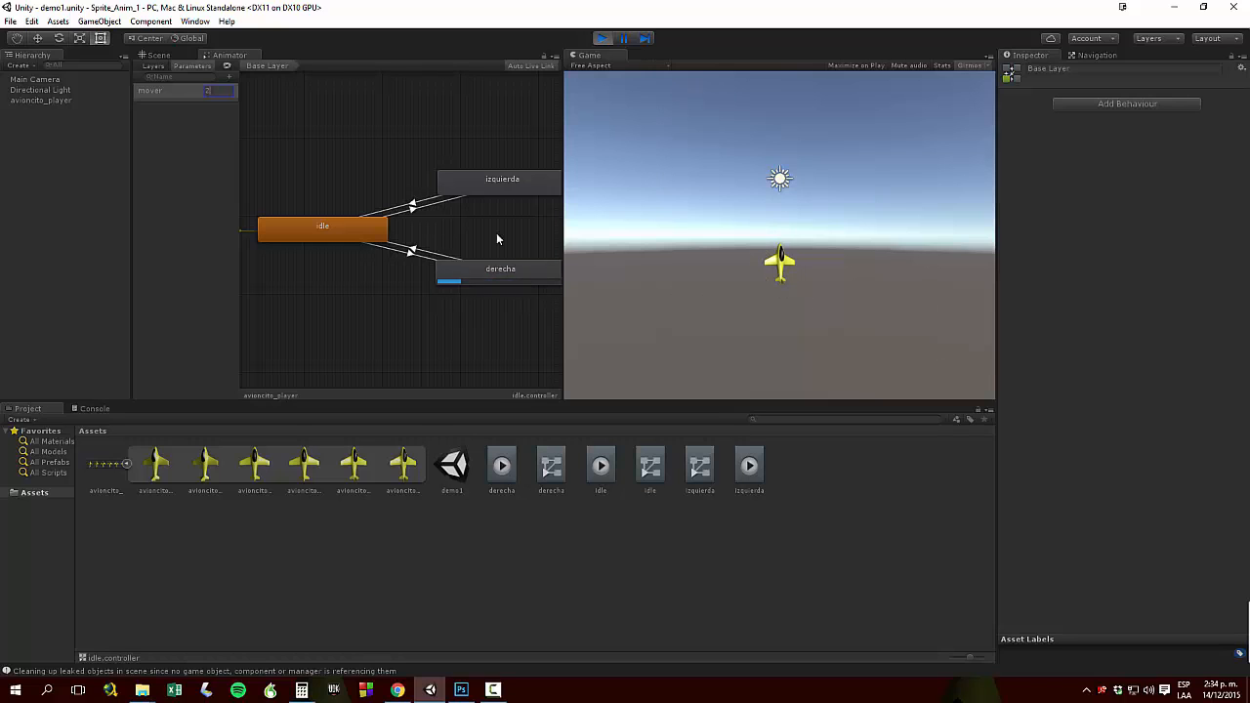
click(602, 39)
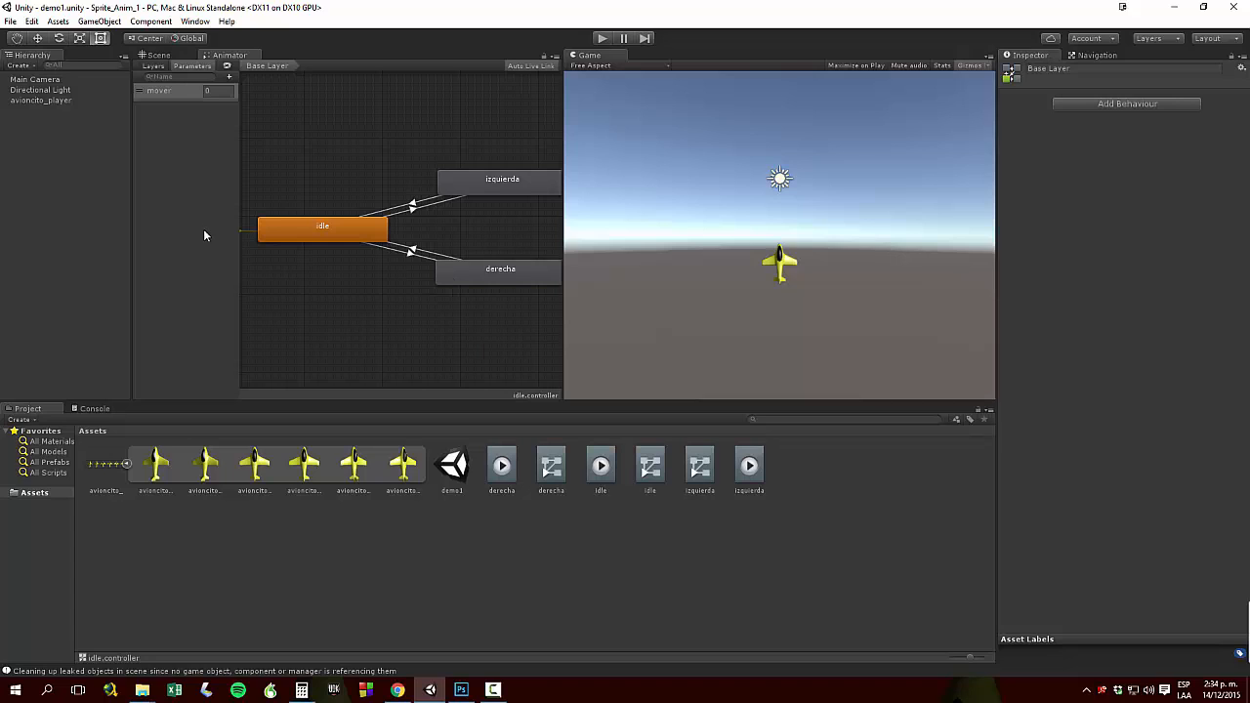
Create a C# script named avioncito in the Assets folder and open it in MonoDevelop
right_click(508, 549)
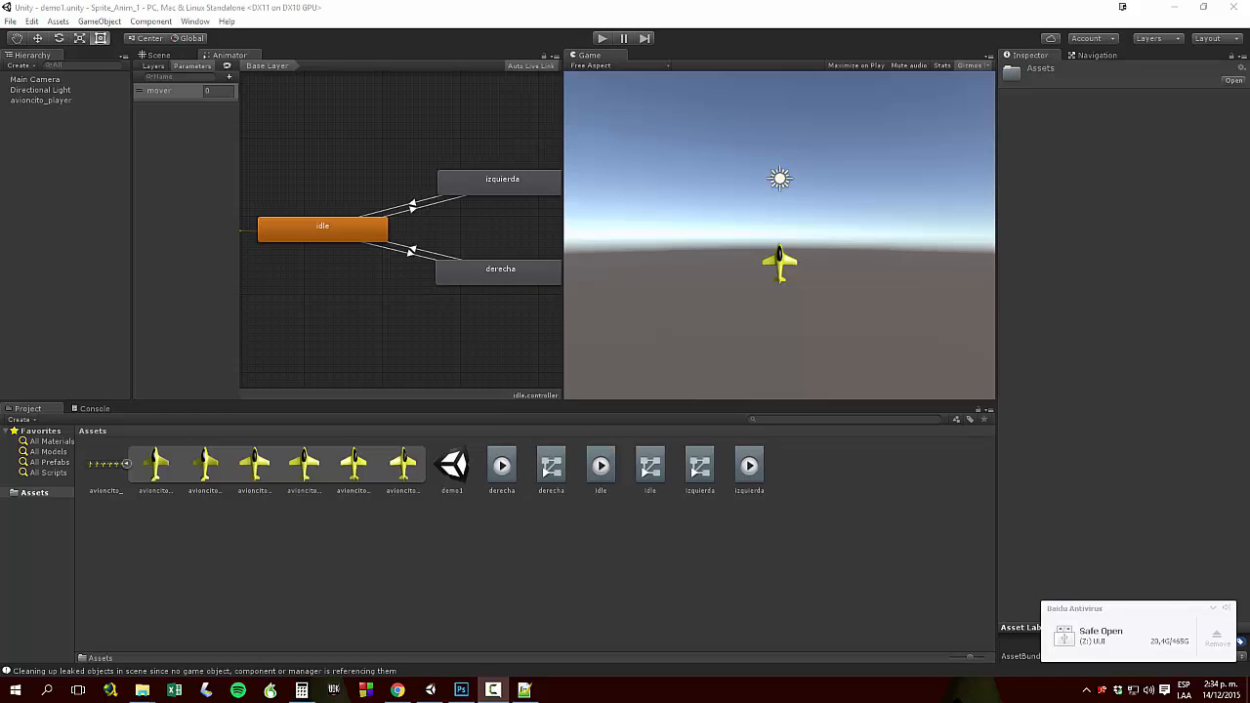
mouse_move(142, 689)
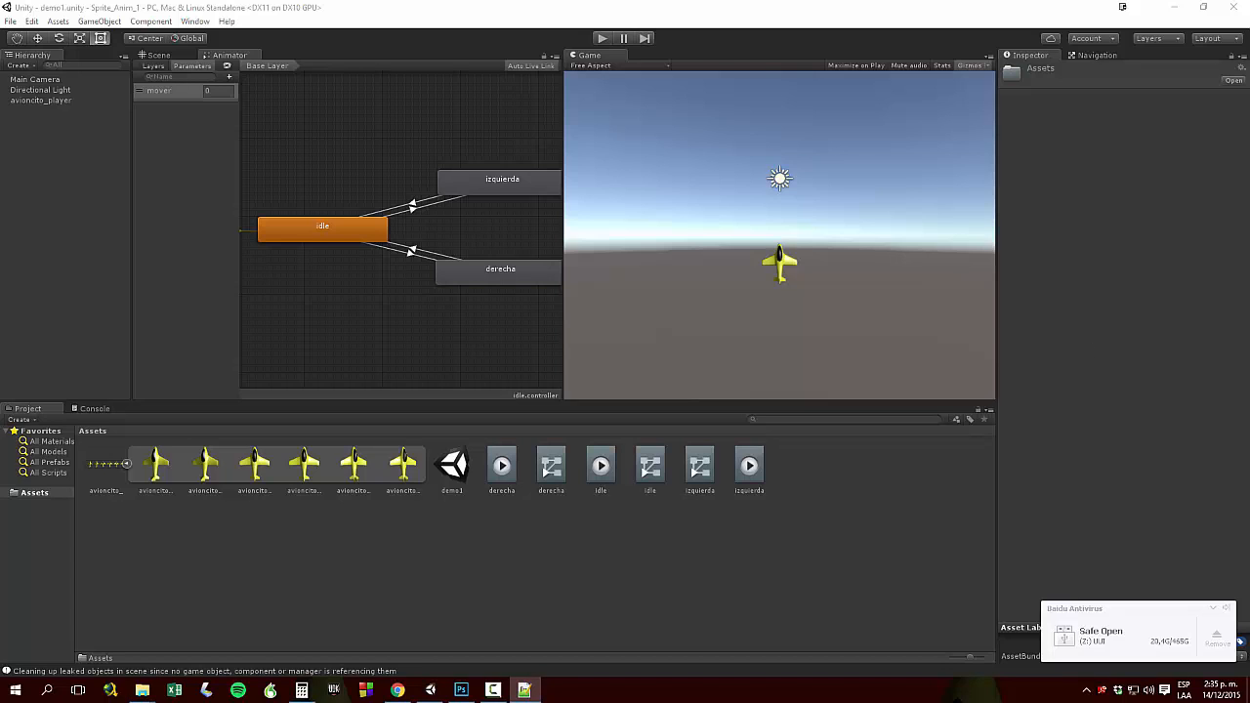
right_click(614, 535)
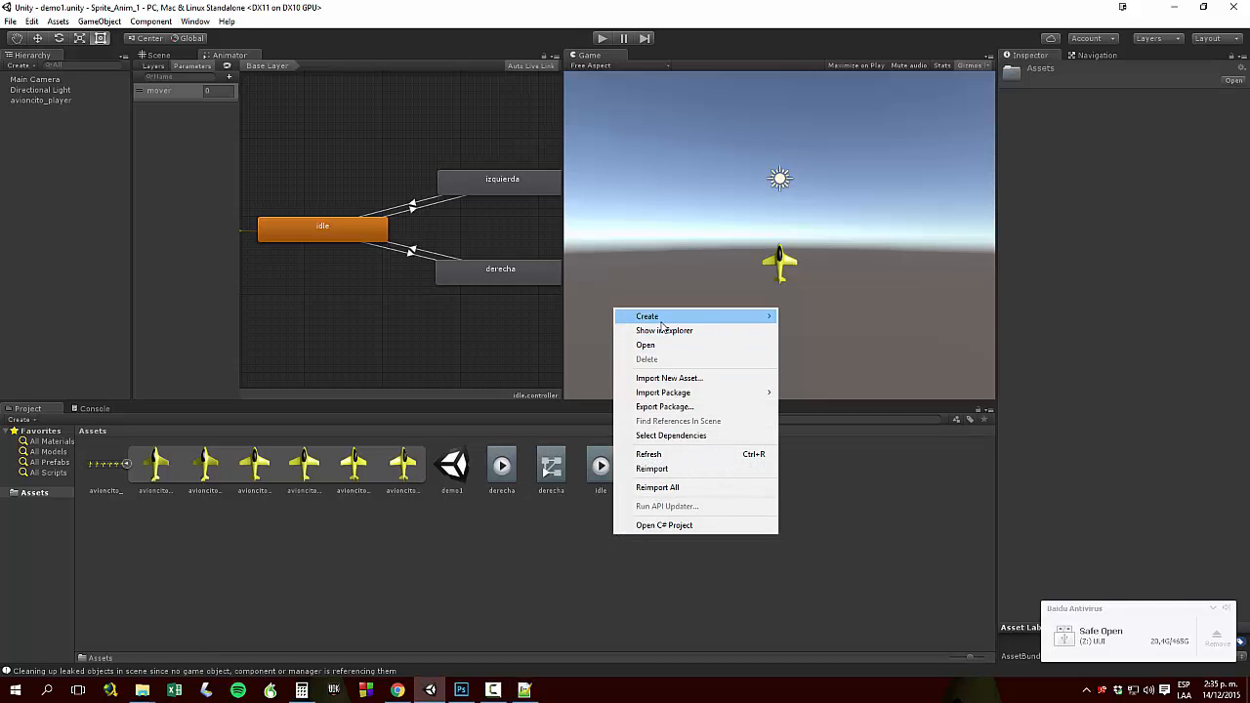
mouse_move(649, 321)
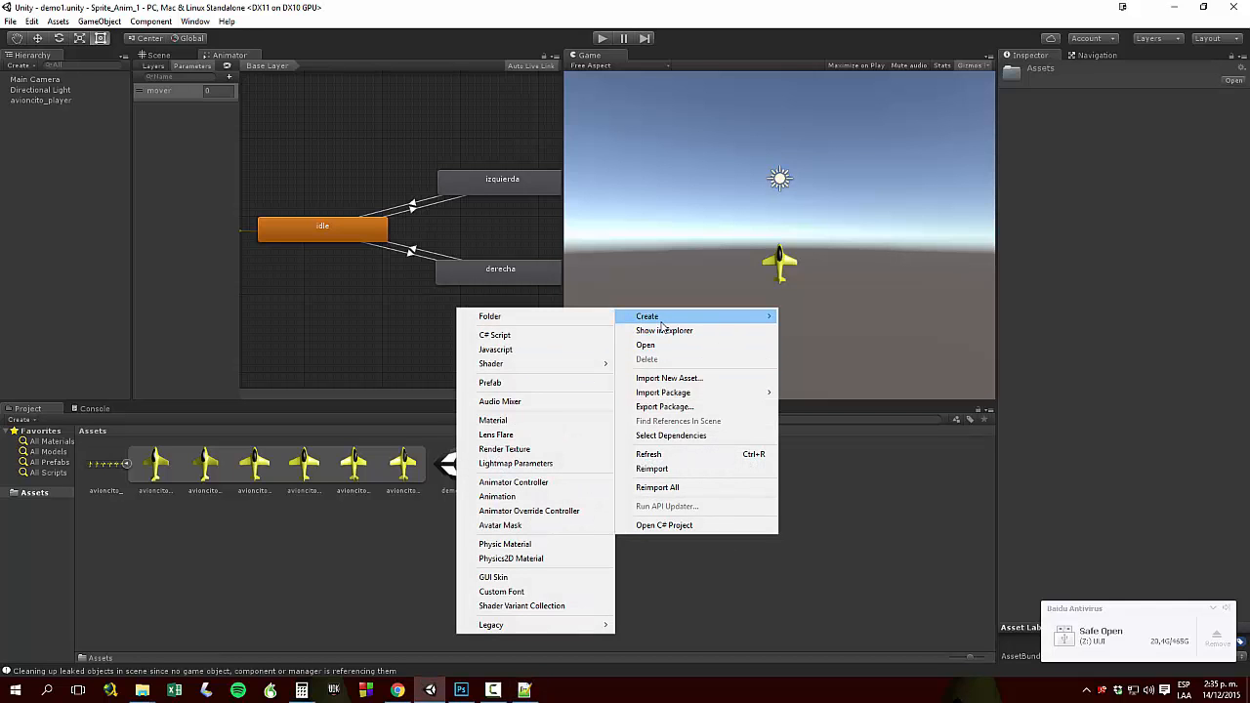
click(540, 337)
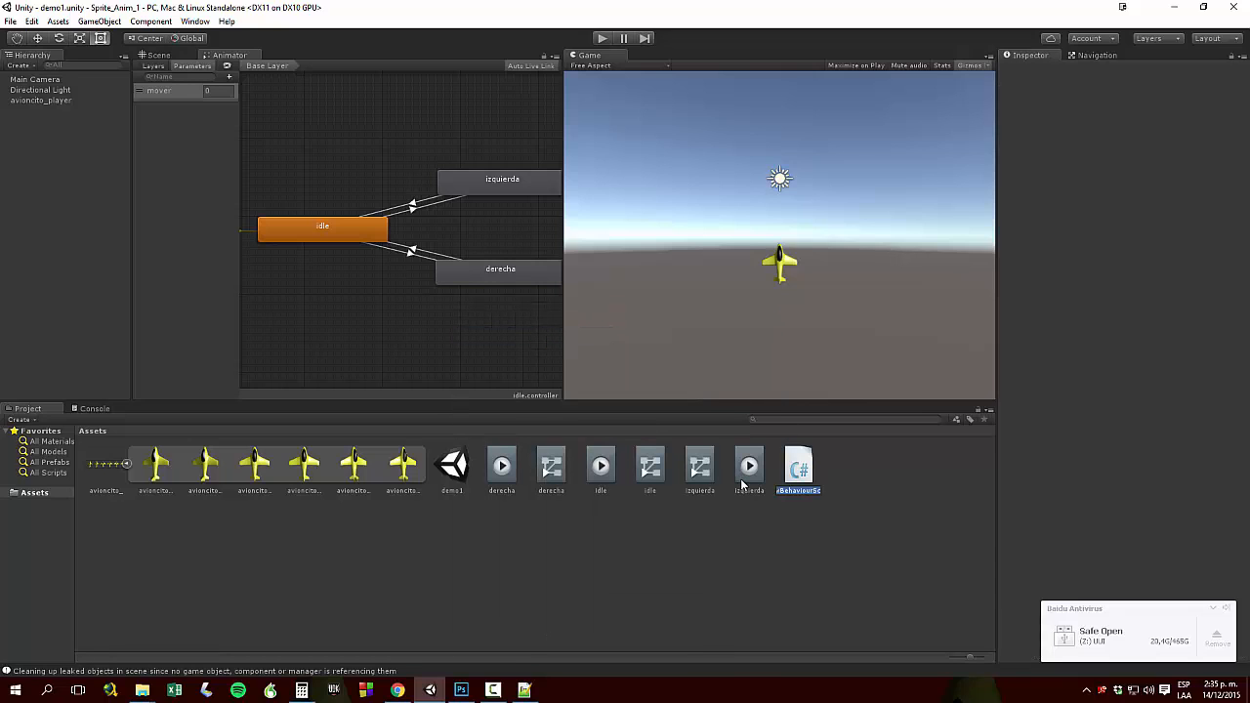
text(avioncito)
key(Return)
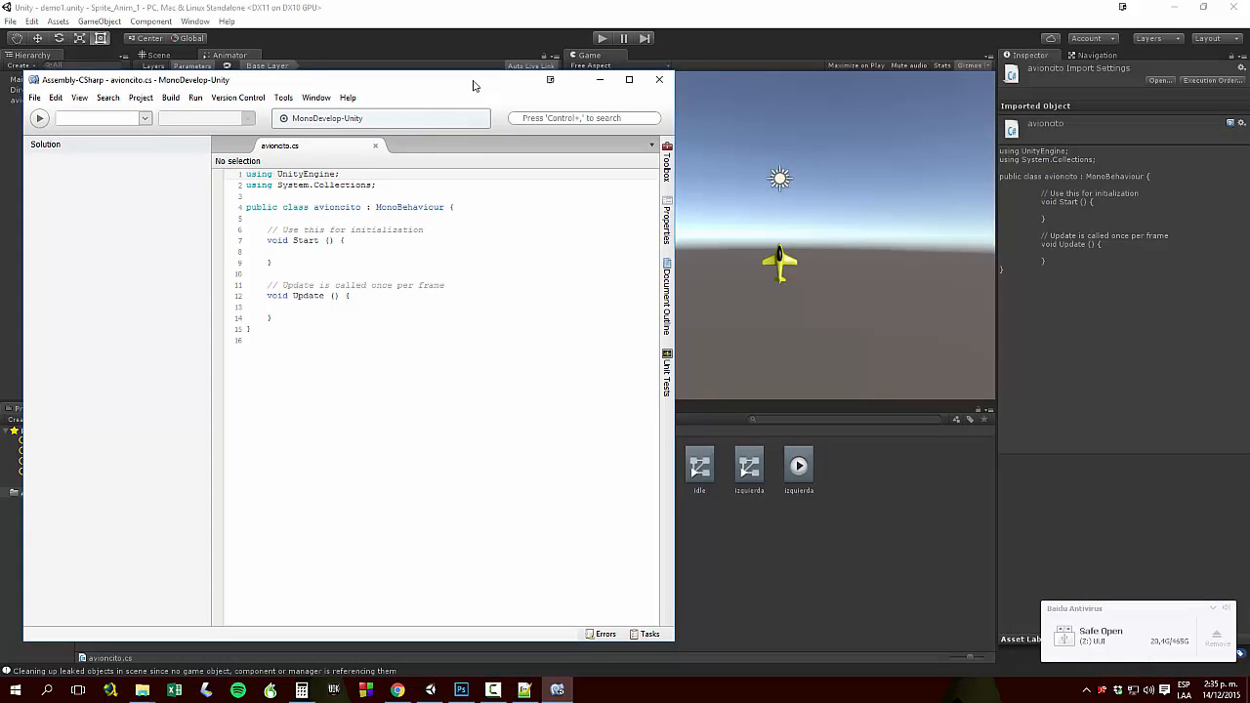
Enlarge the MonoDevelop window and add an empty if block inside the Update() method
drag(474, 84, 455, 33)
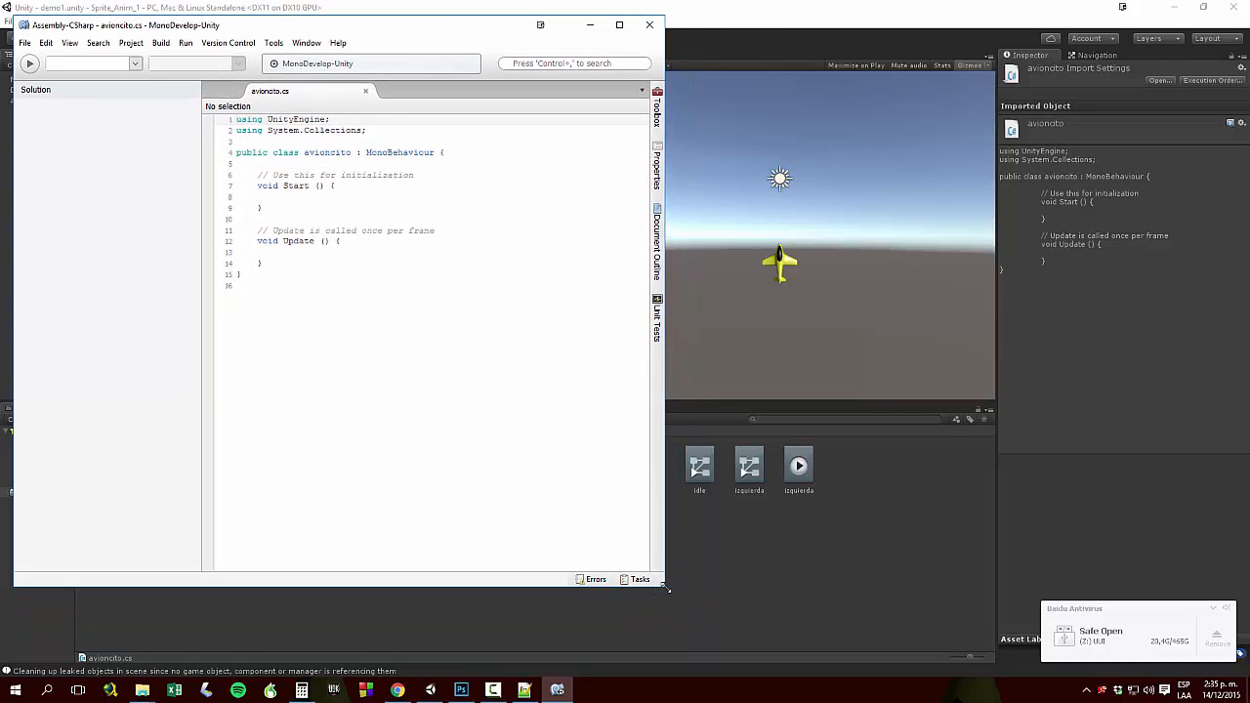
drag(665, 587, 774, 648)
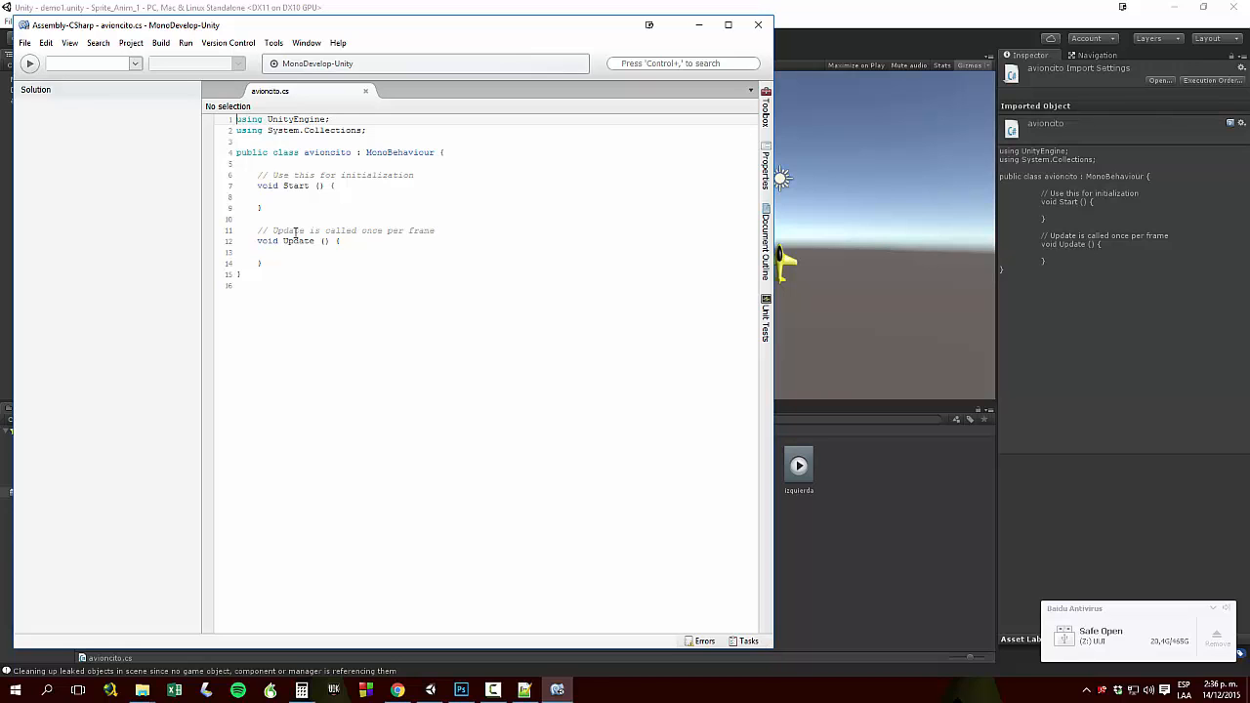
click(344, 240)
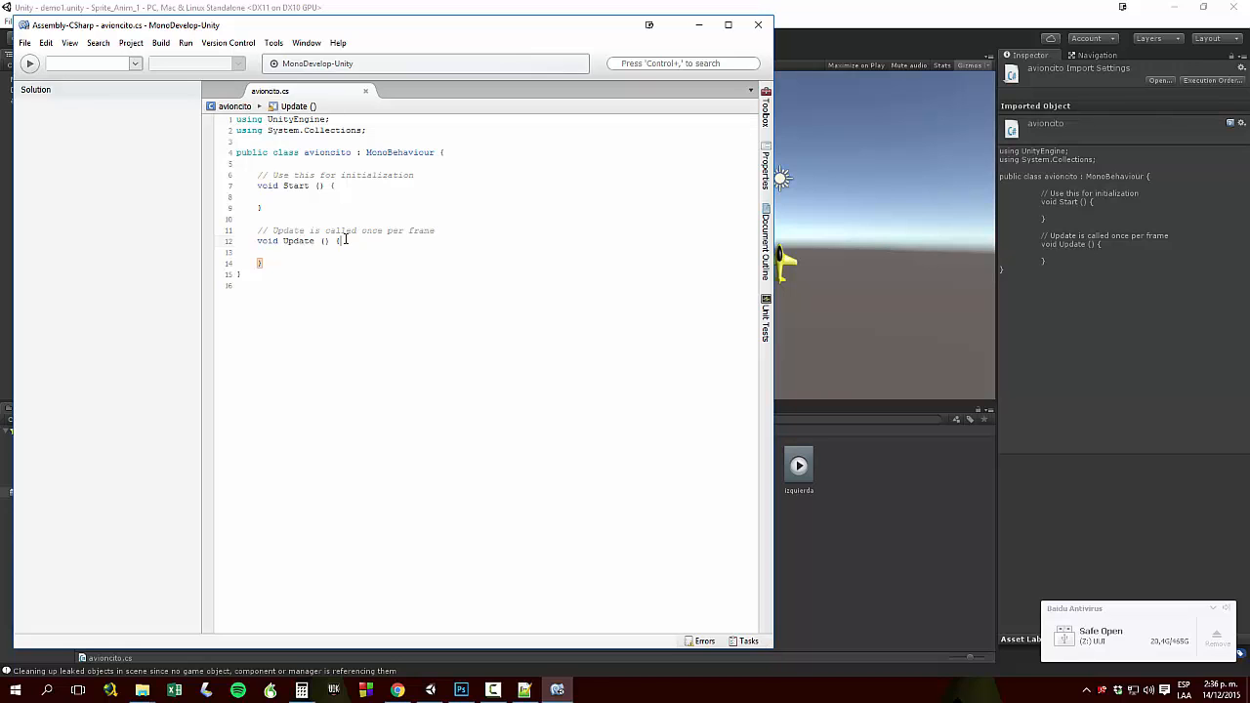
key(Return)
text(i)
key(BackSpace)
text(if)
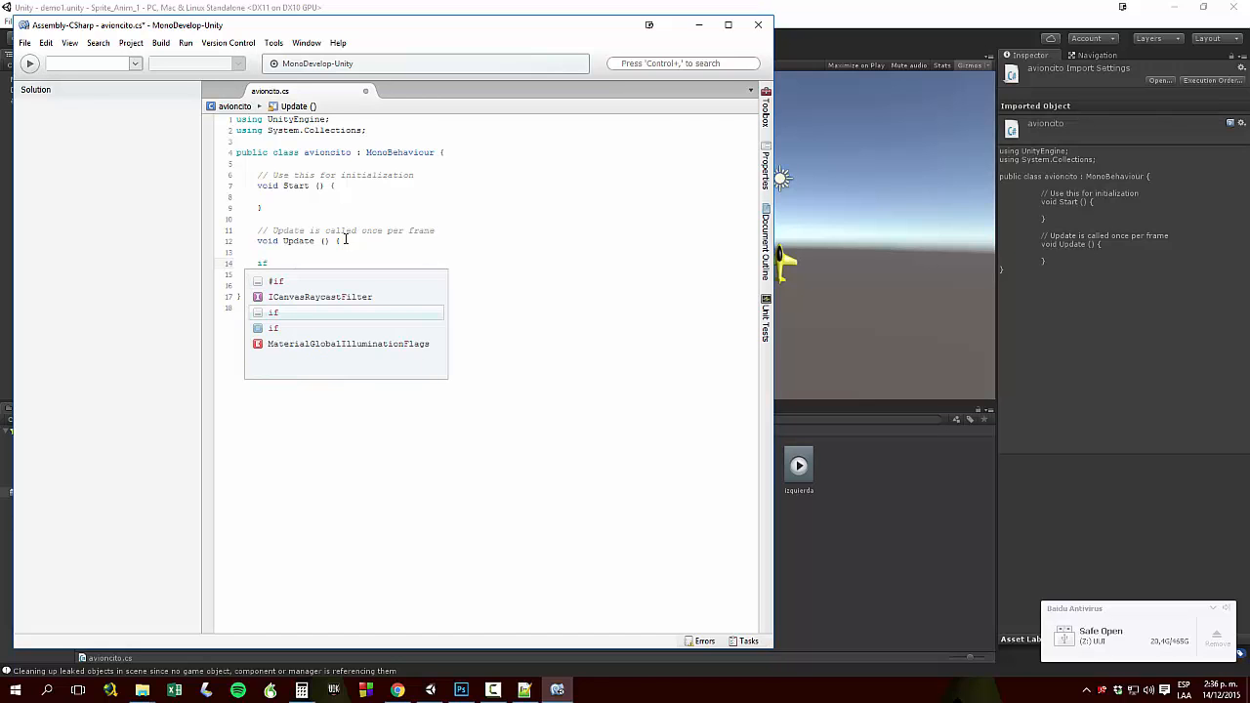
text((()
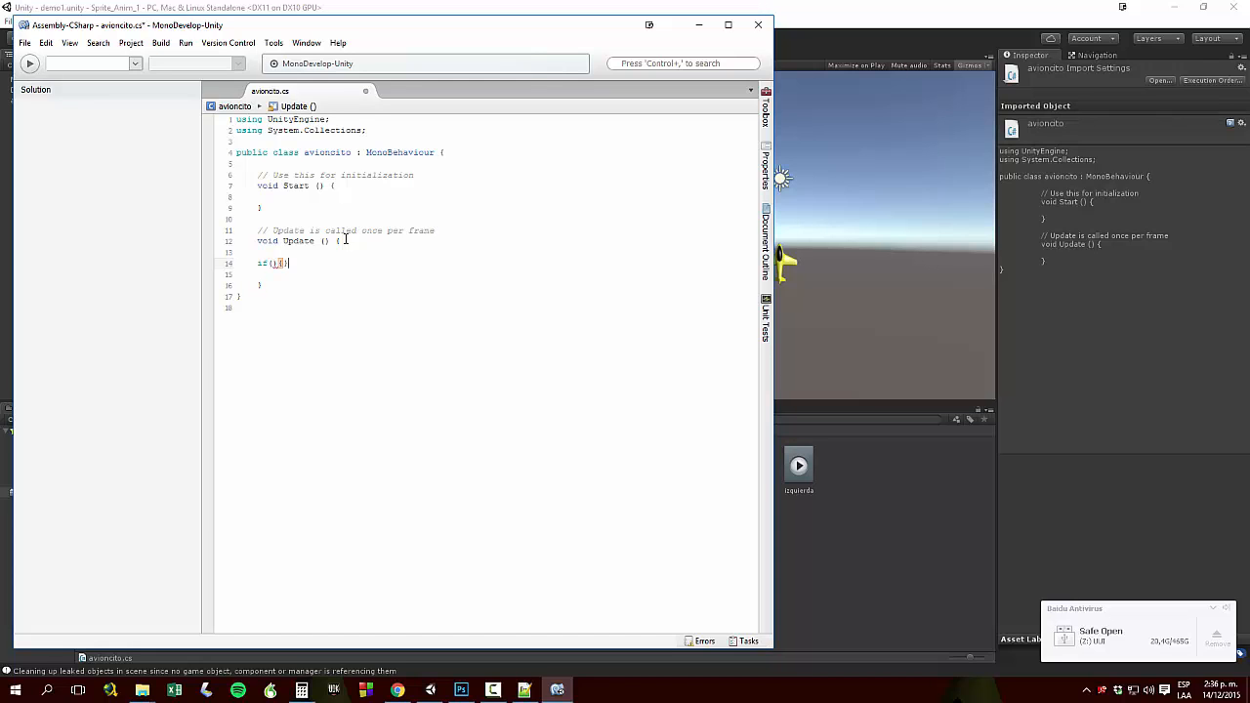
key(Return)
Make the if block's condition Input.GetKey ("a")
key(Right)
key(Right)
key(Right)
text(Input)
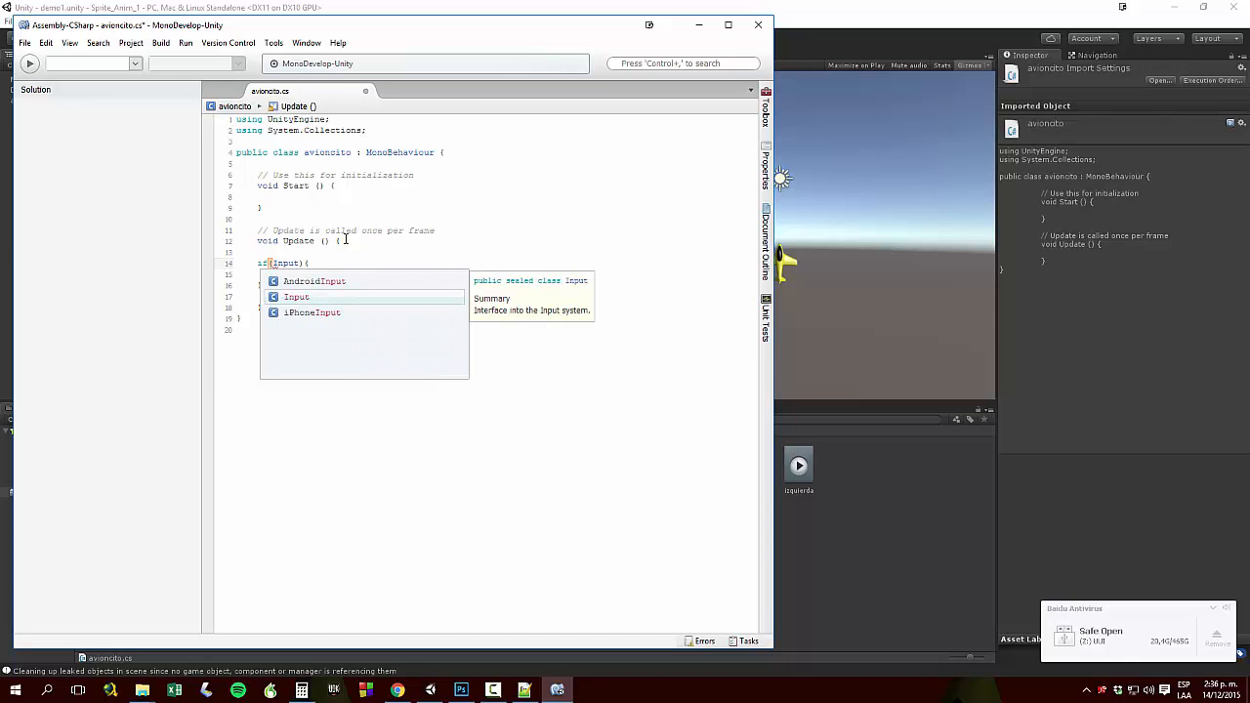
text(.GetK)
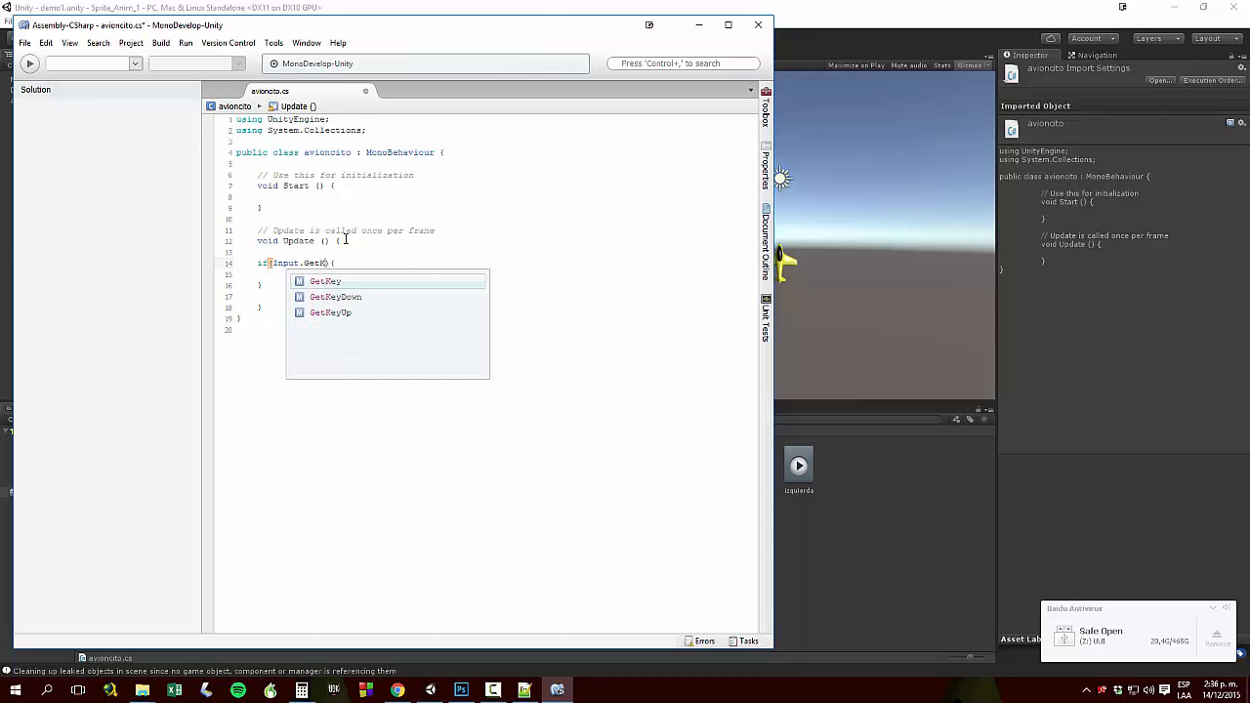
text(ey)
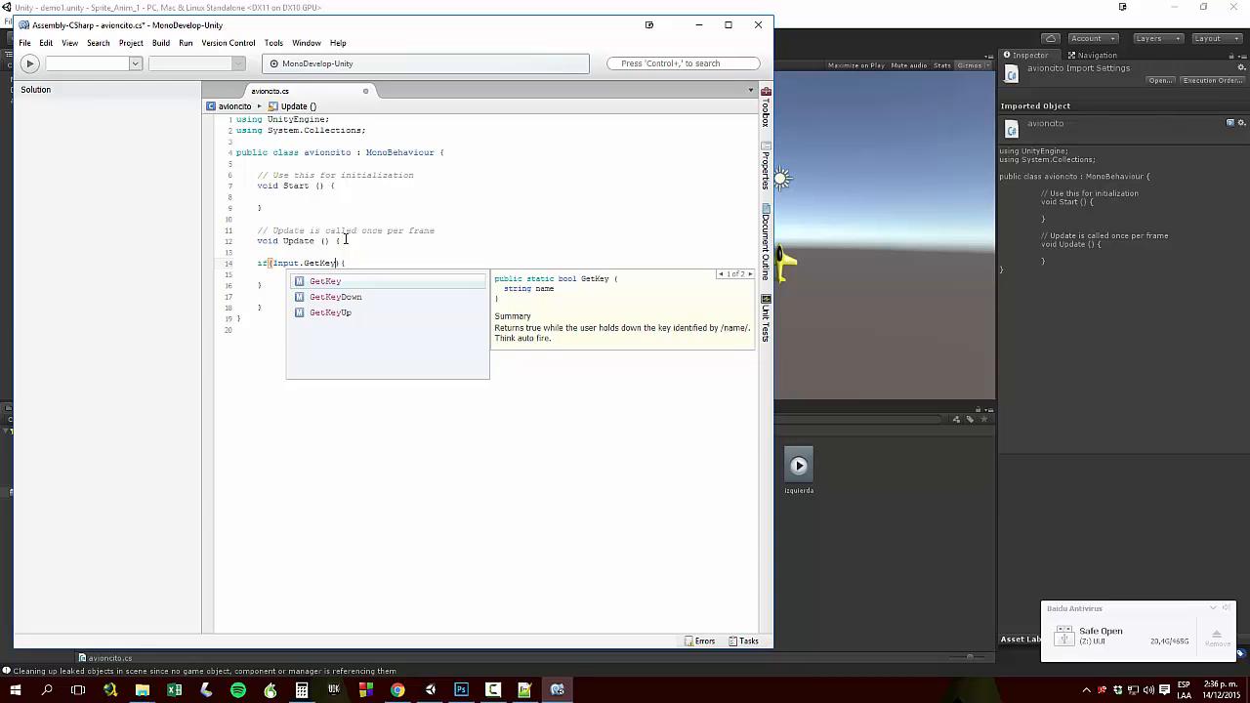
text(()
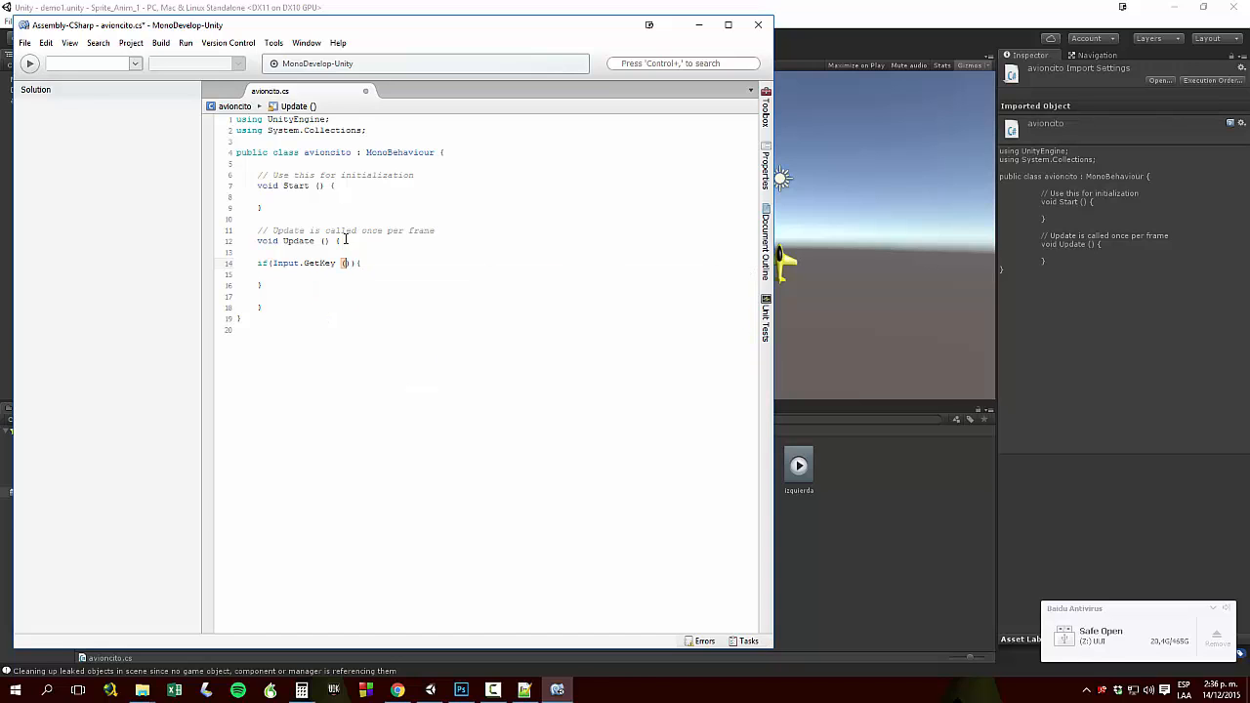
text("a)
Inside the if block, add a transform.Translate call with (Vector2.right) as its argument
key(Down)
text(transform)
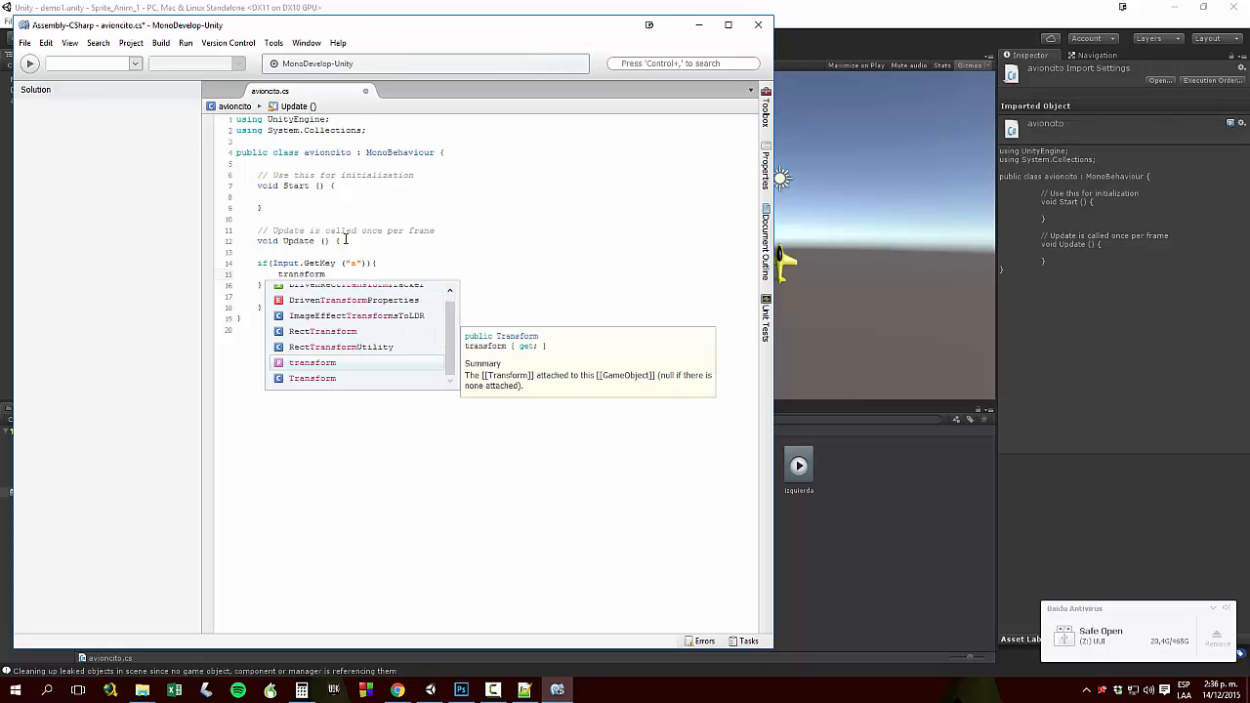
text(.Translate)
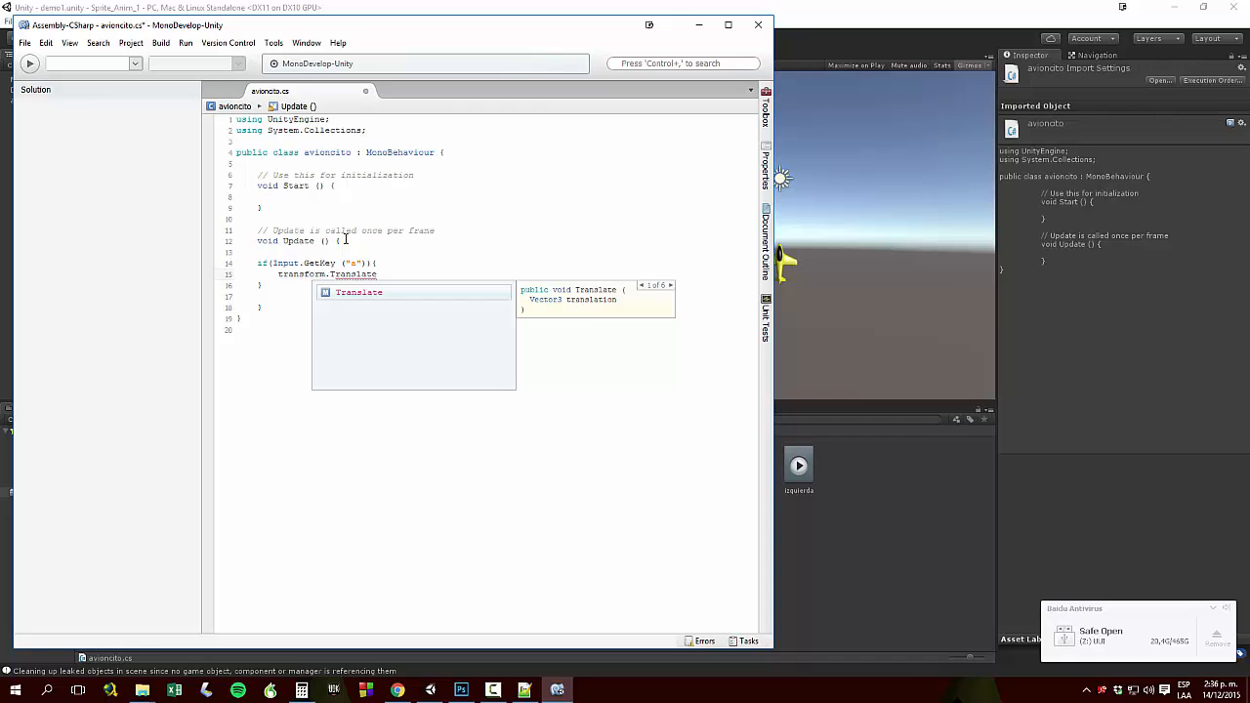
text(())
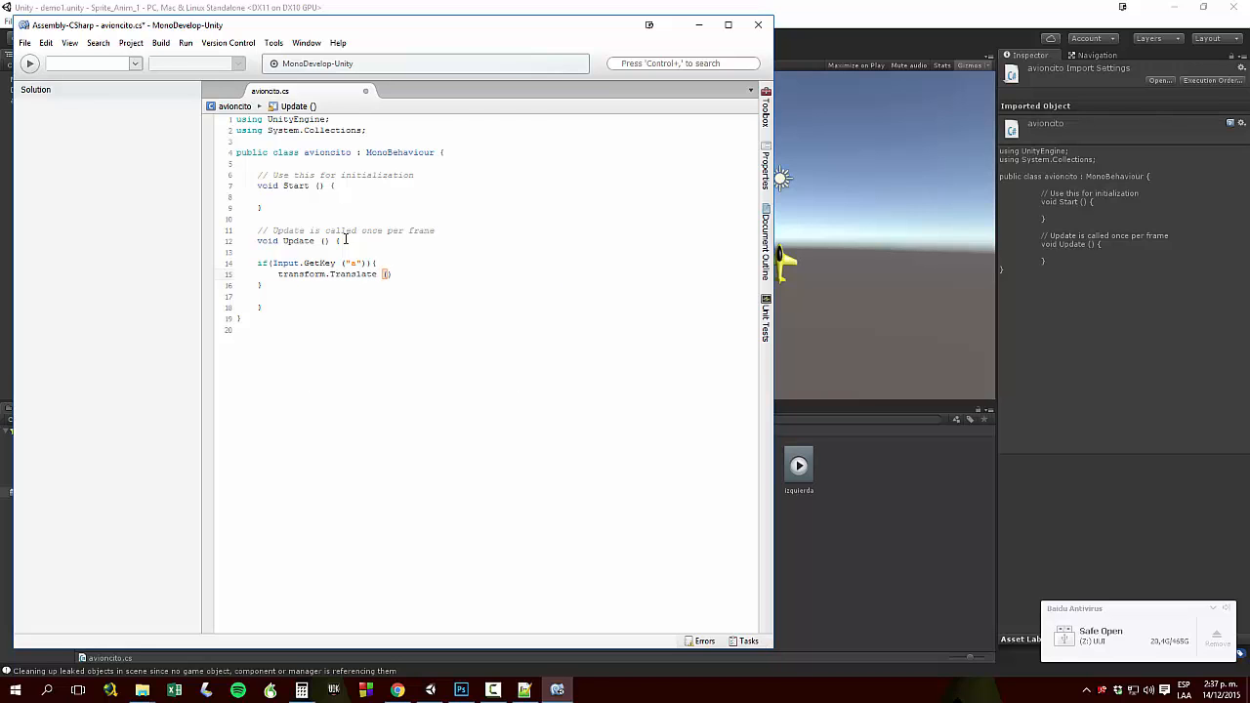
text(;)
text(()
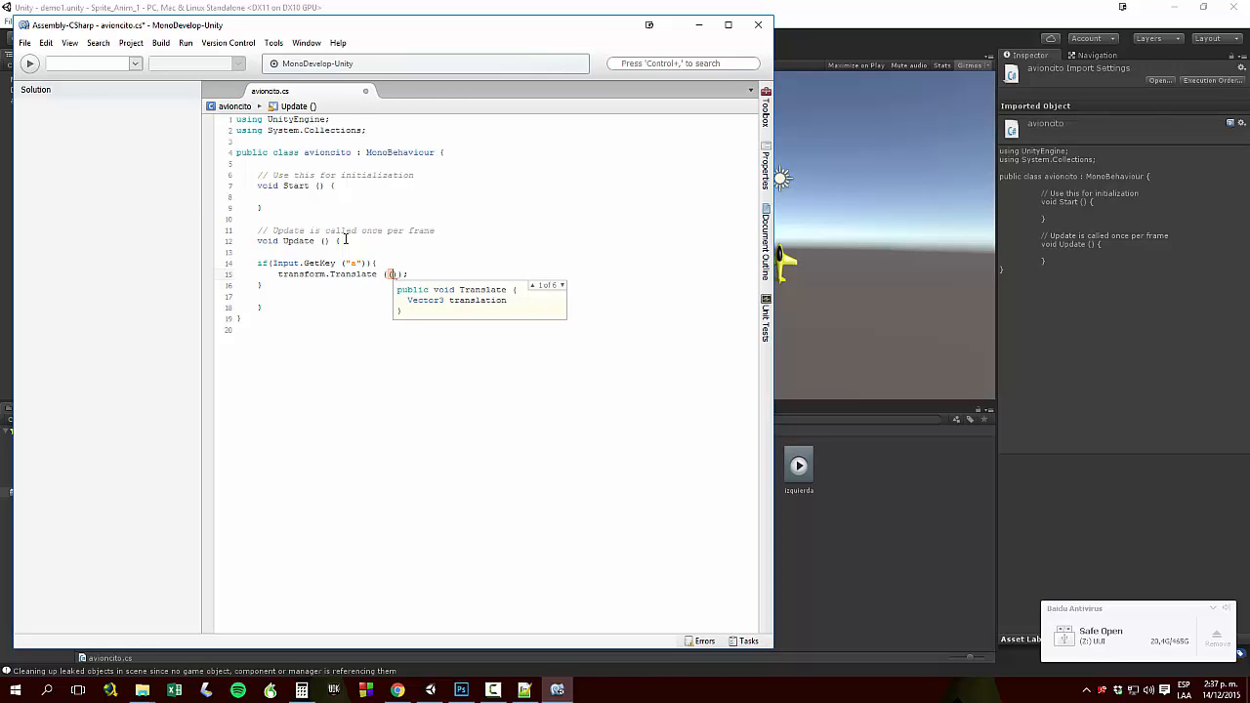
text(Vector)
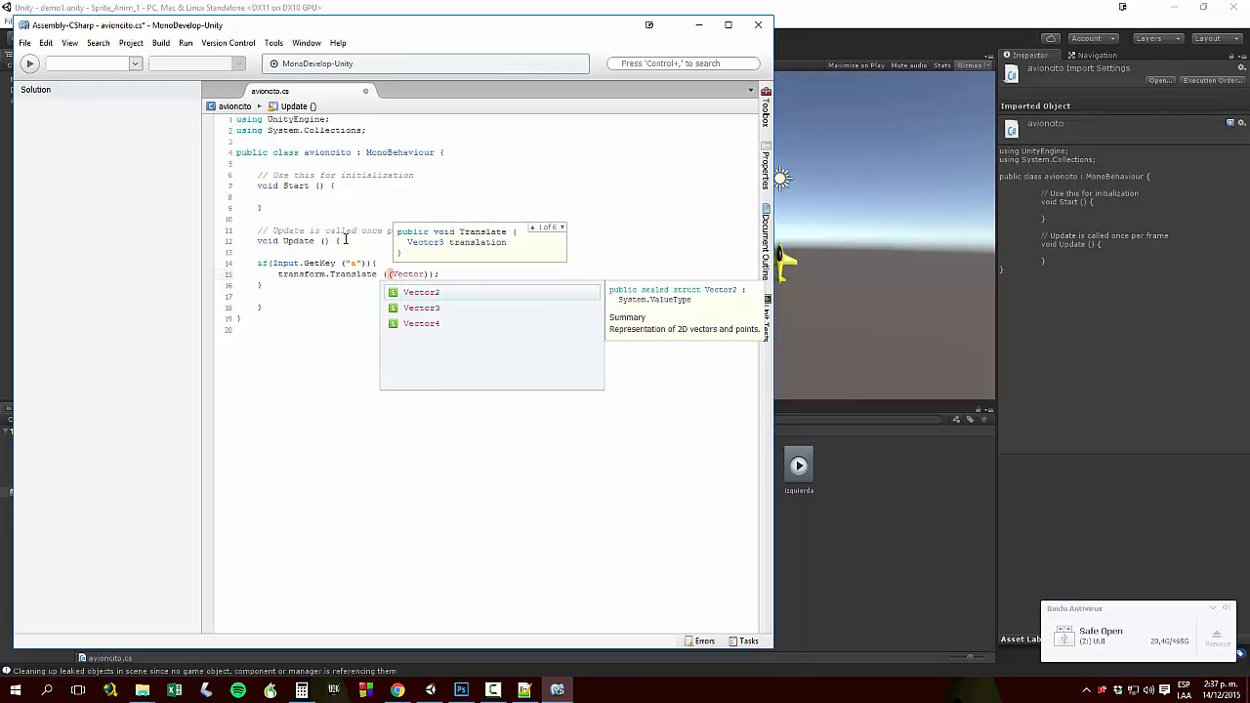
text(2.)
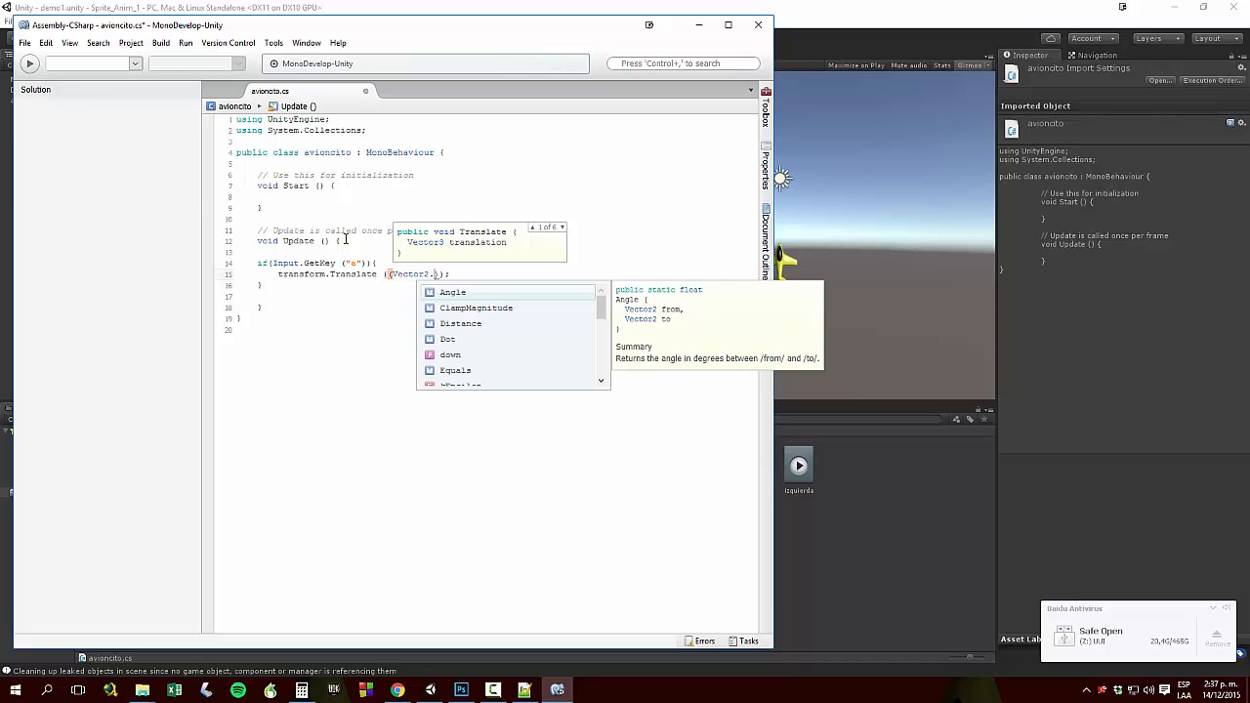
text(right)
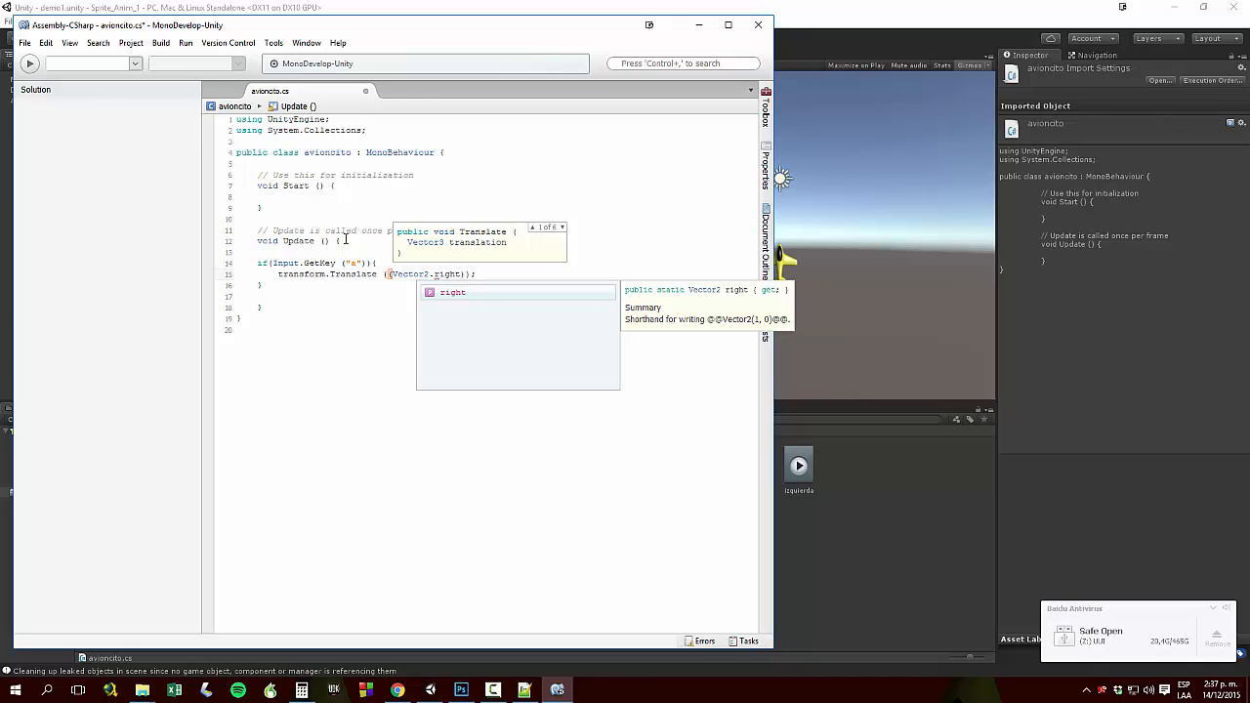
text())
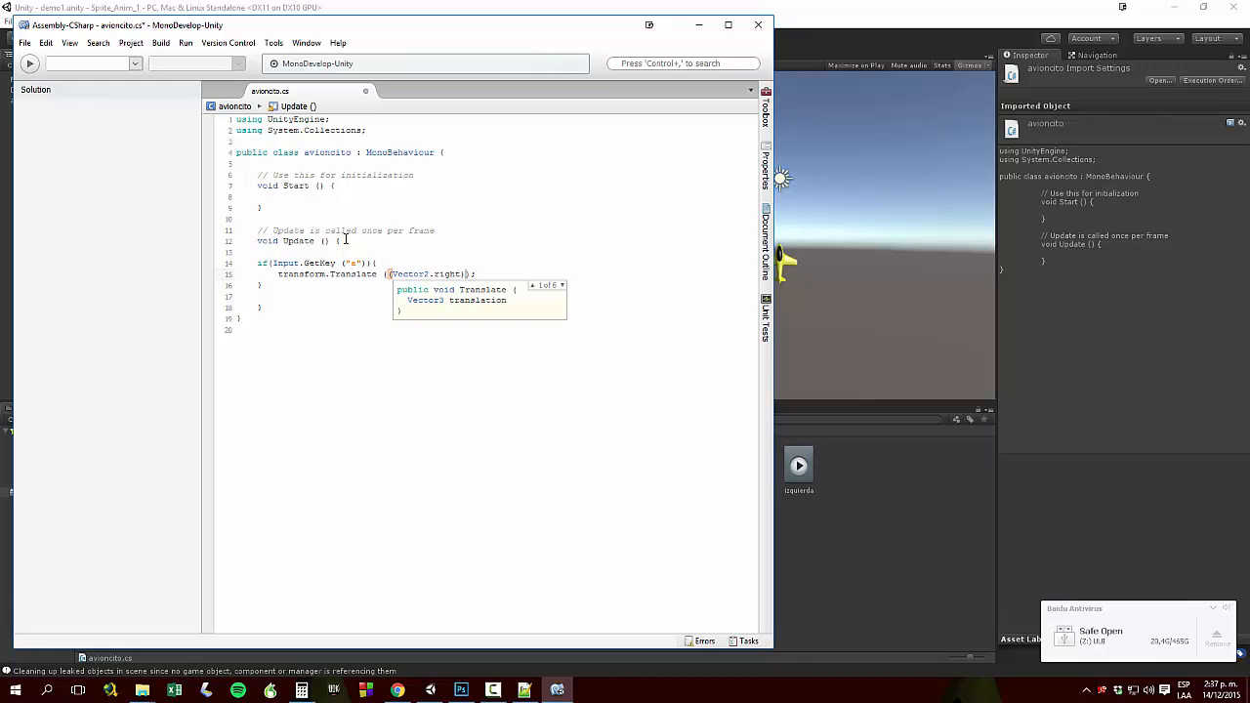
Multiply (Vector2.right) in the Translate call by velocidadMovimiento
text( +)
key(BackSpace)
key(BackSpace)
text(* movement)
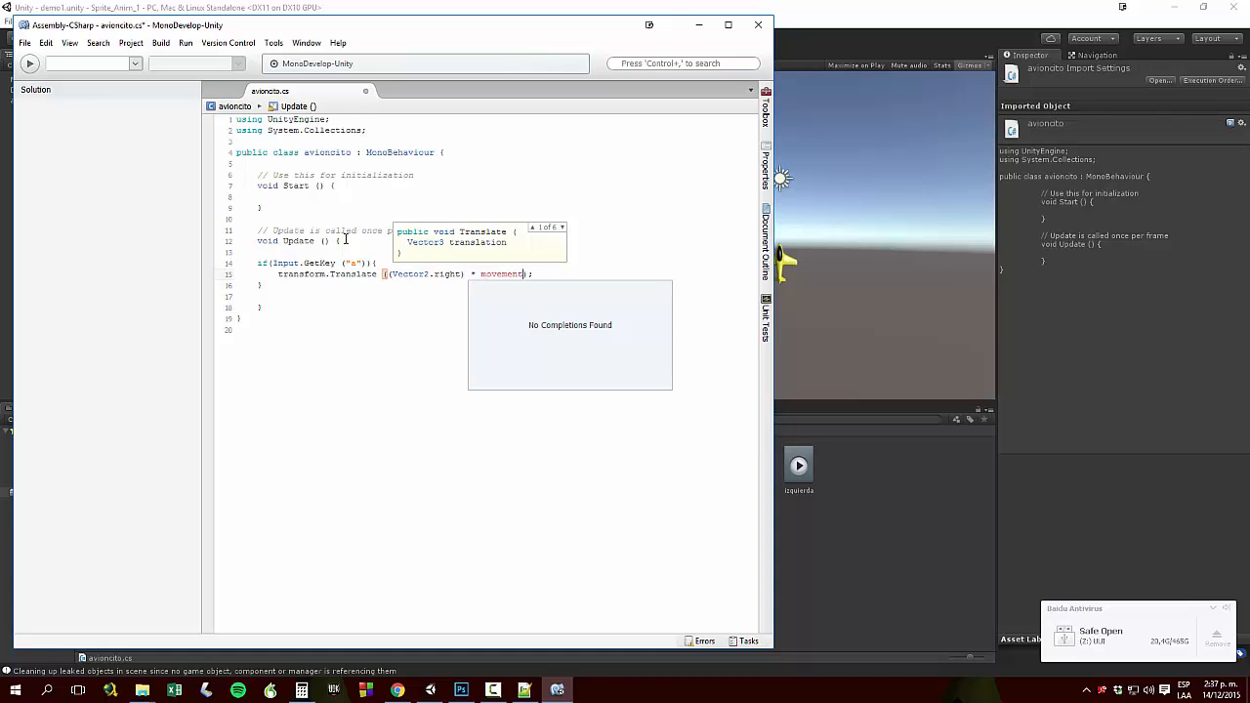
text(S)
key(BackSpace)
key(BackSpace)
key(BackSpace)
key(BackSpace)
key(BackSpace)
key(BackSpace)
key(BackSpace)
key(BackSpace)
key(BackSpace)
key(Escape)
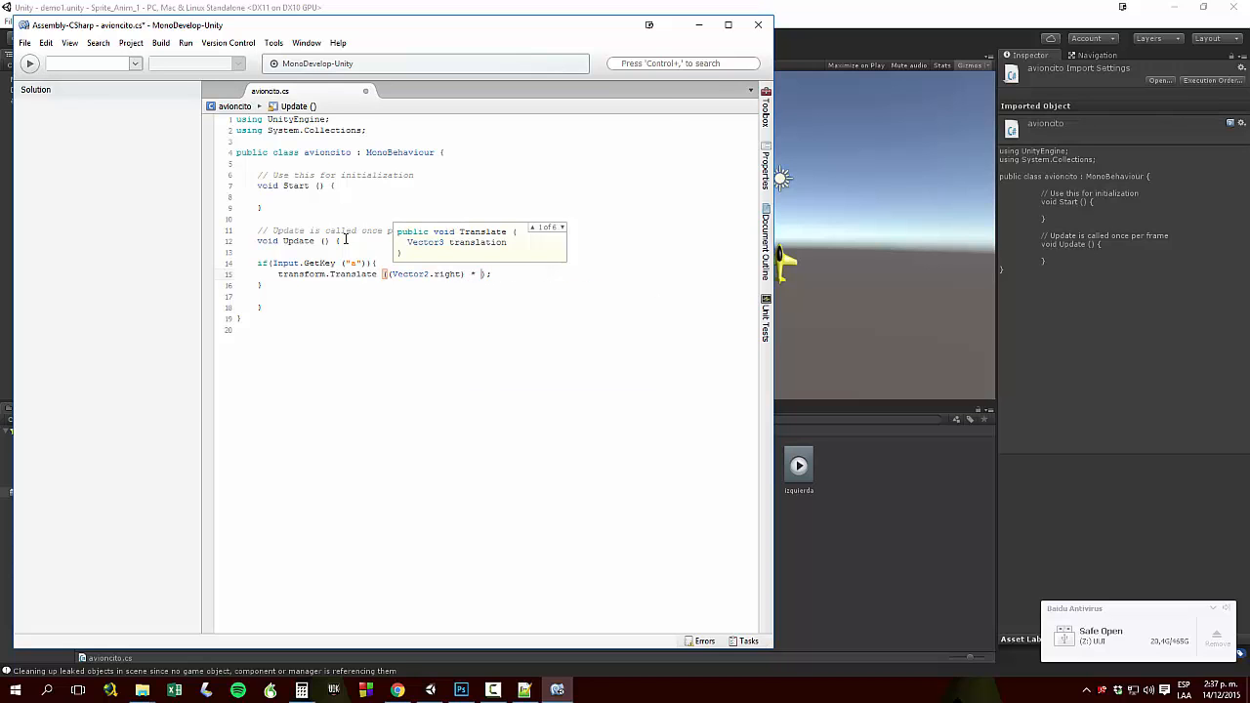
text(velo)
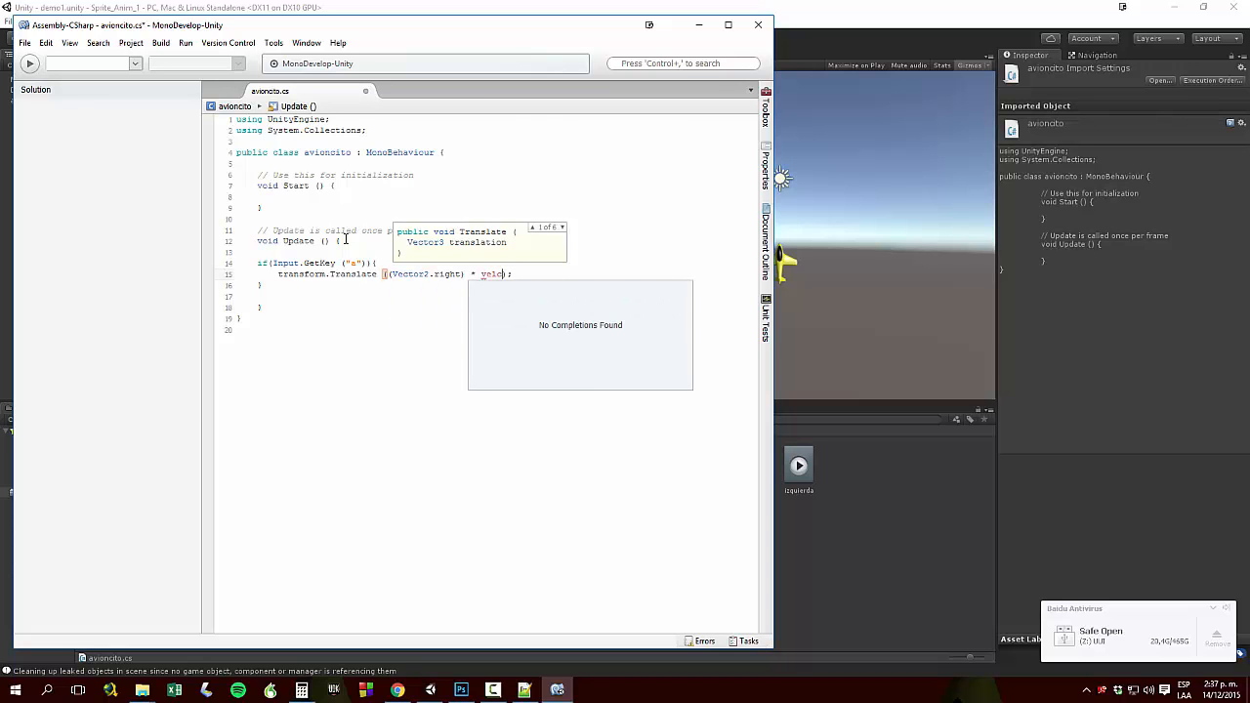
text(cidadMovimiento)
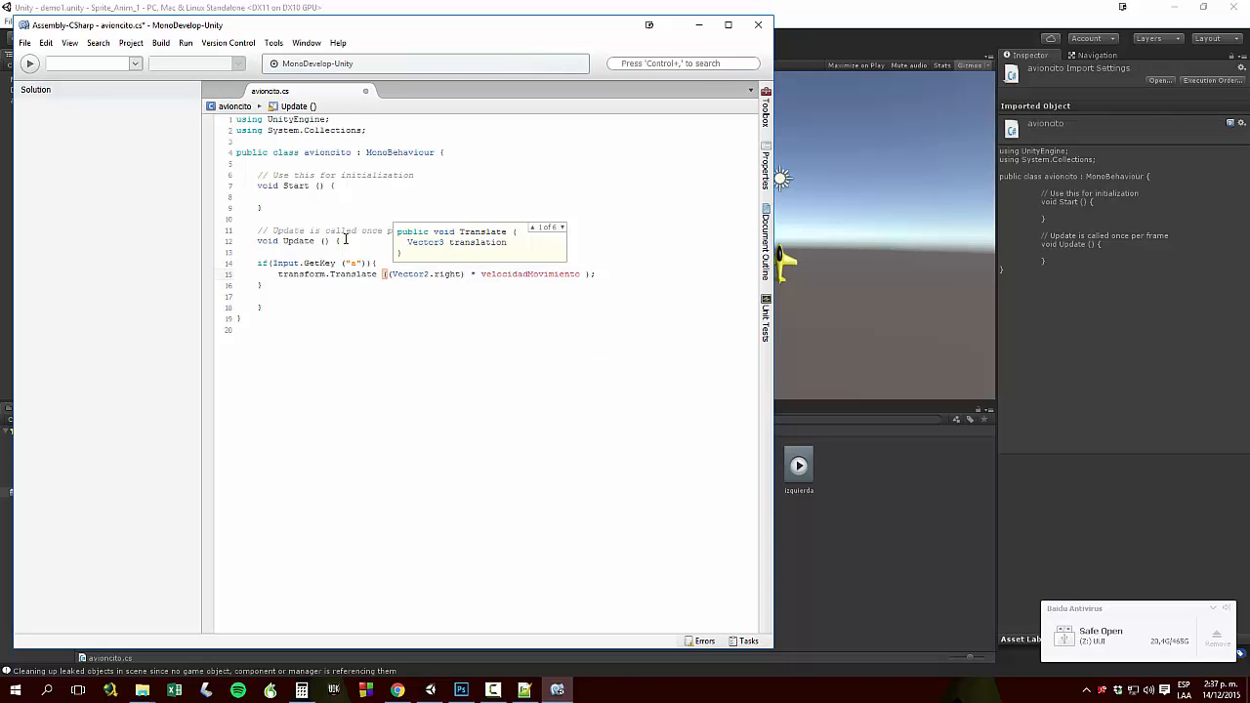
Extend the Translate expression with a multiplication by Time.deltaDelta
text( * Time)
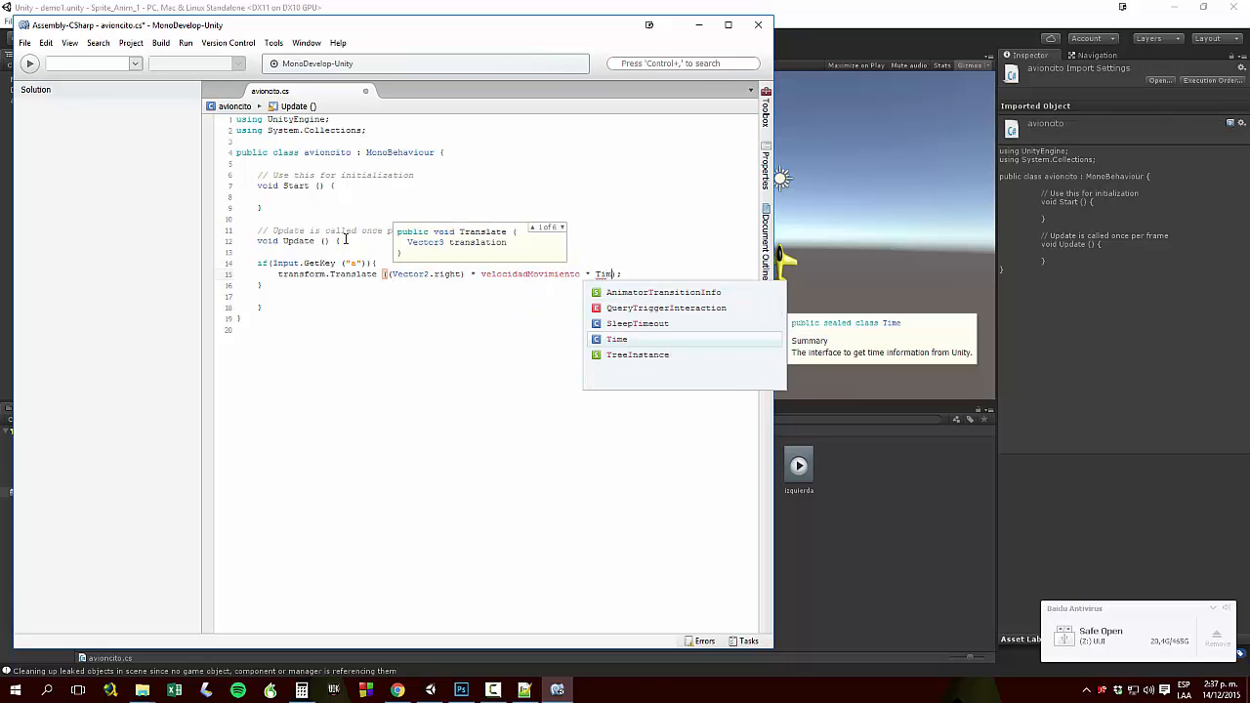
text(.delta)
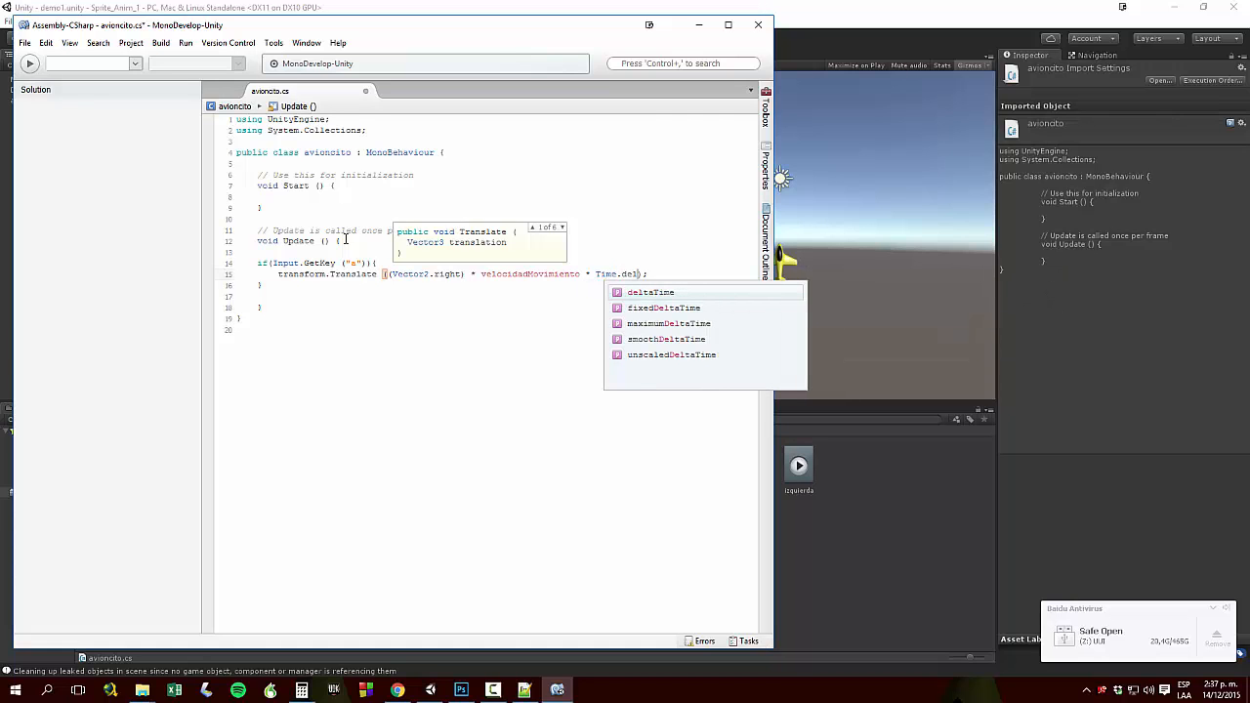
text(Del)
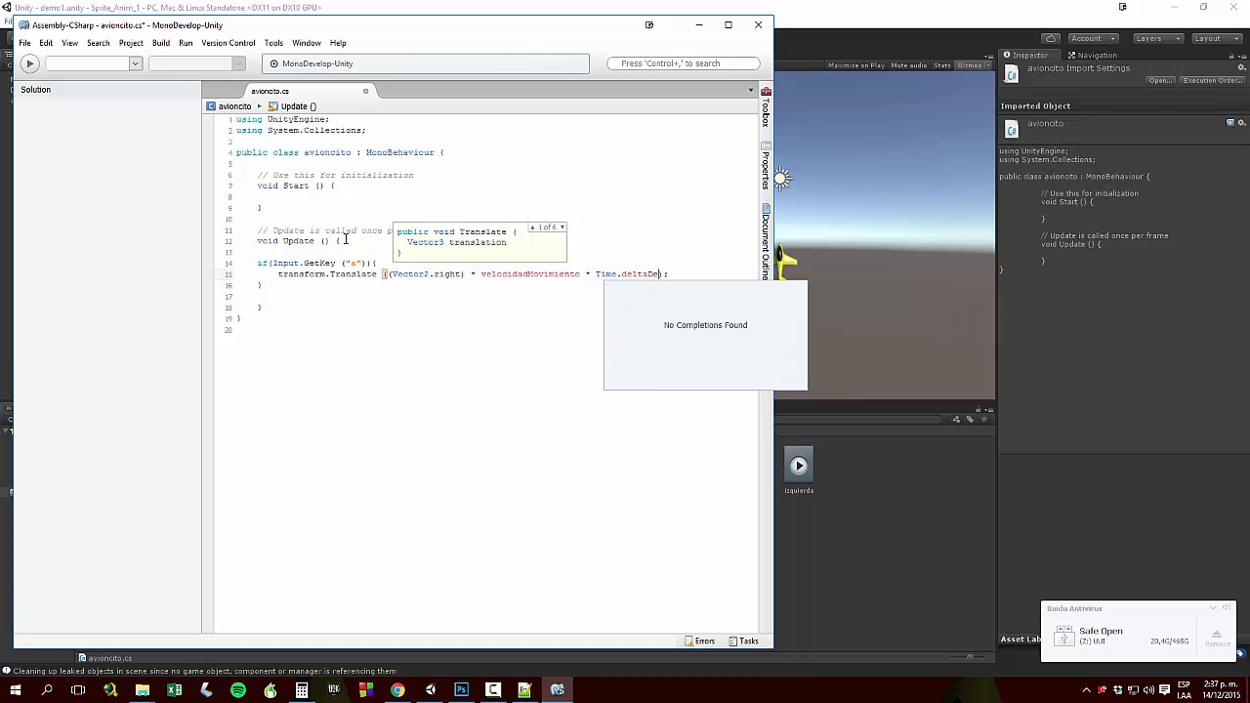
text(ta)
click(688, 273)
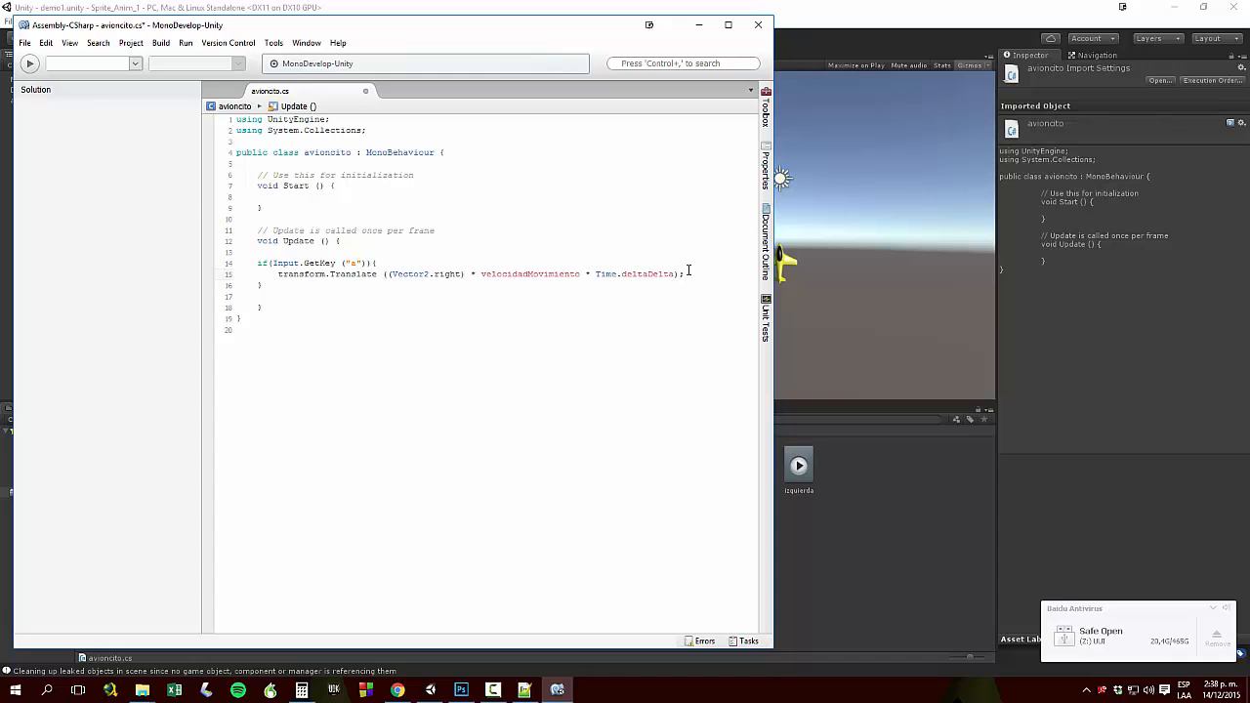
Duplicate the whole if block below the original, still inside Update(), leaving a blank line between them
drag(280, 284, 257, 263)
key(ctrl+c)
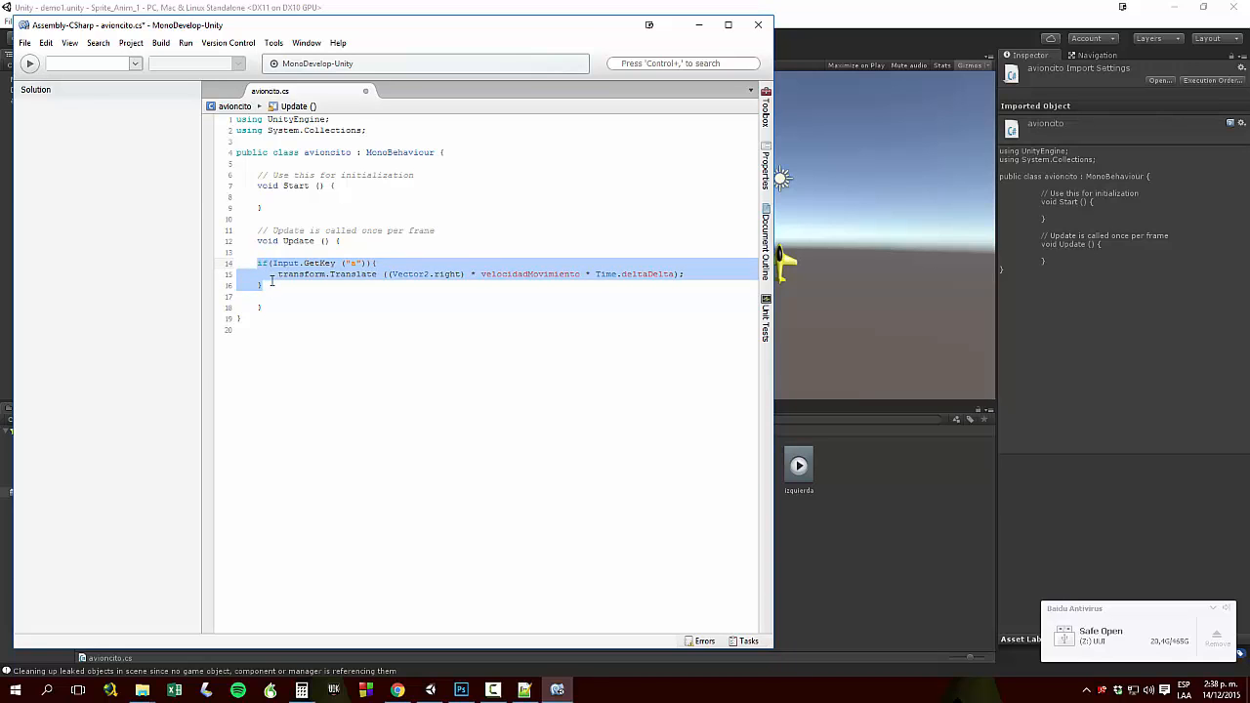
click(272, 281)
key(Return)
key(Return)
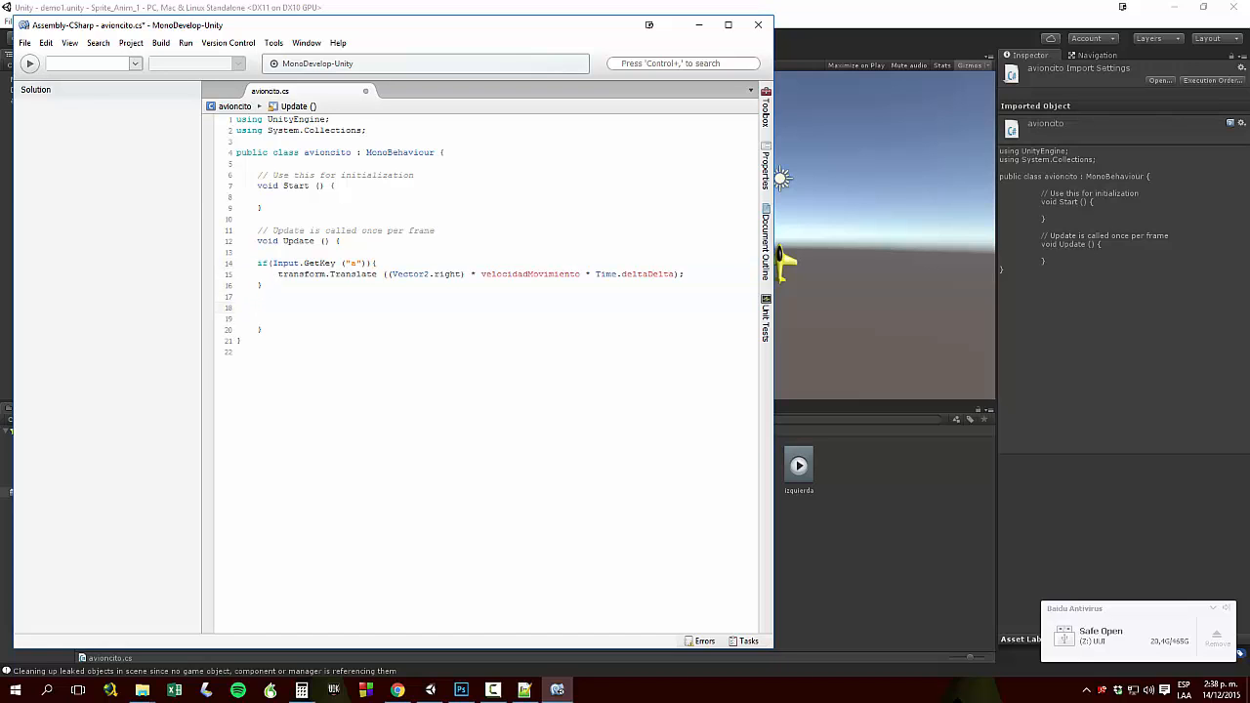
key(ctrl+v)
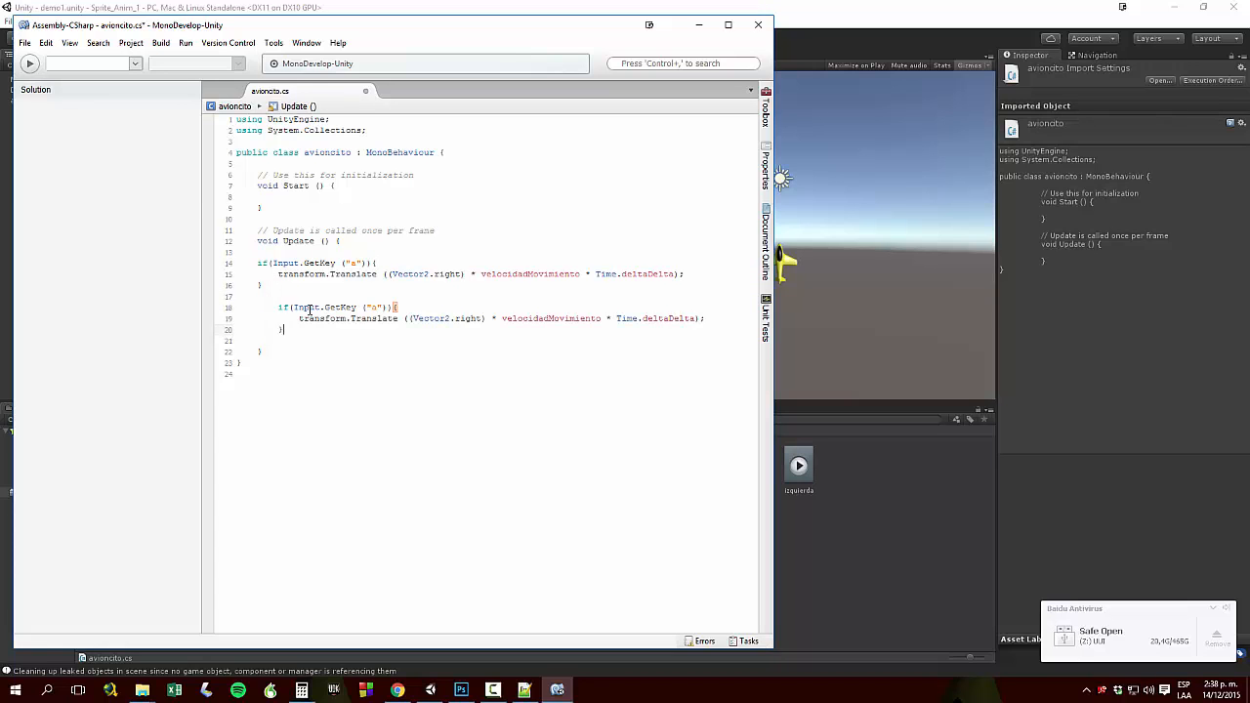
Align the duplicated if block's indentation with the original block and change its GetKey argument to "d"
drag(279, 306, 289, 327)
click(278, 308)
key(BackSpace)
click(298, 318)
key(BackSpace)
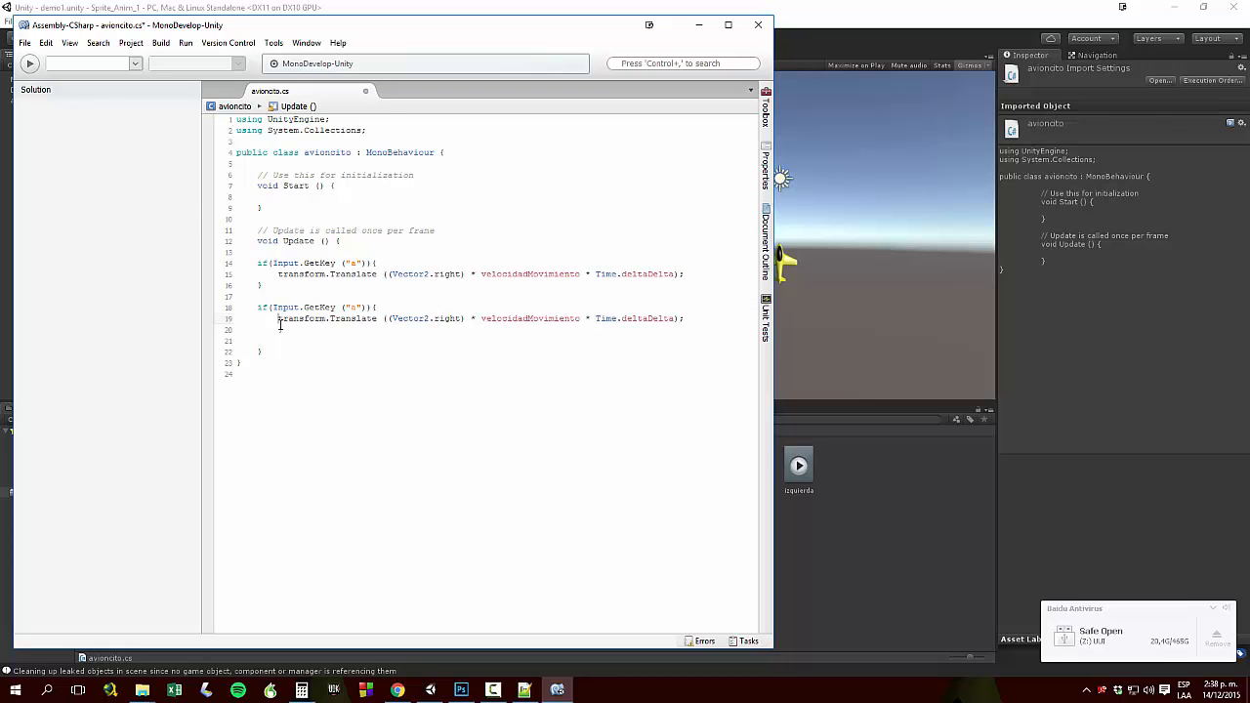
click(277, 328)
key(BackSpace)
double_click(353, 307)
text(d)
mouse_move(480, 319)
click(481, 319)
mouse_move(480, 319)
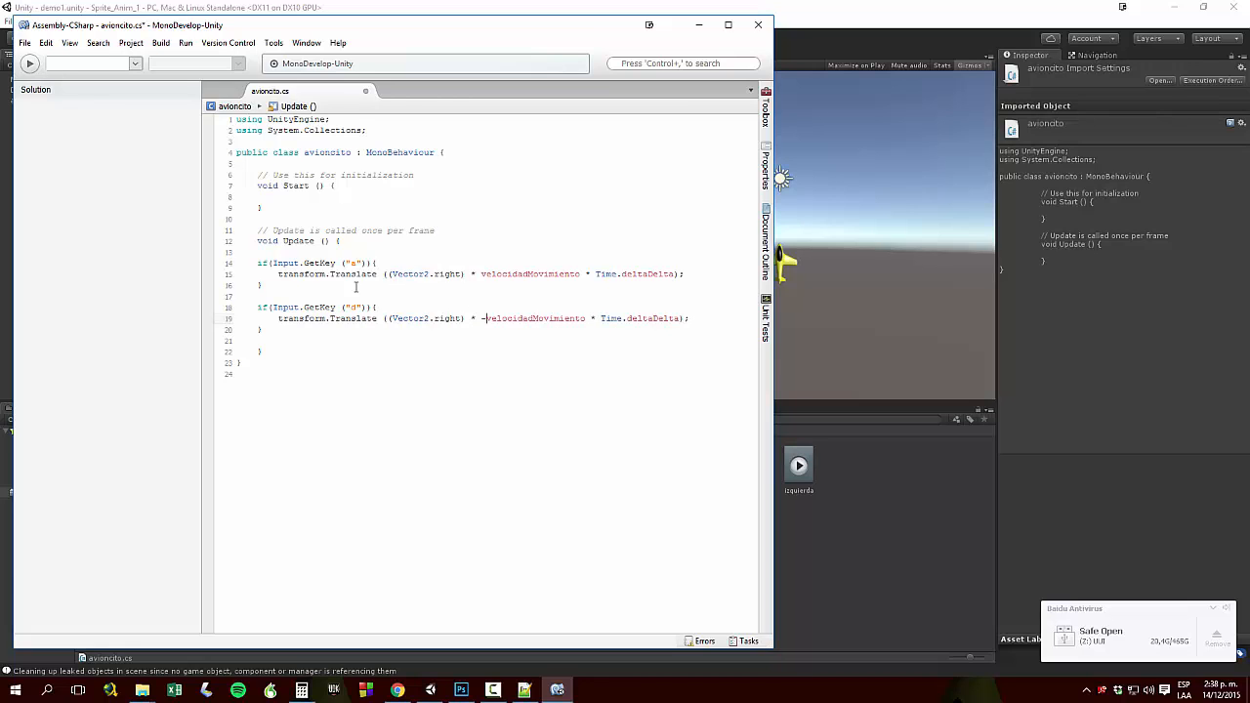
key(BackSpace)
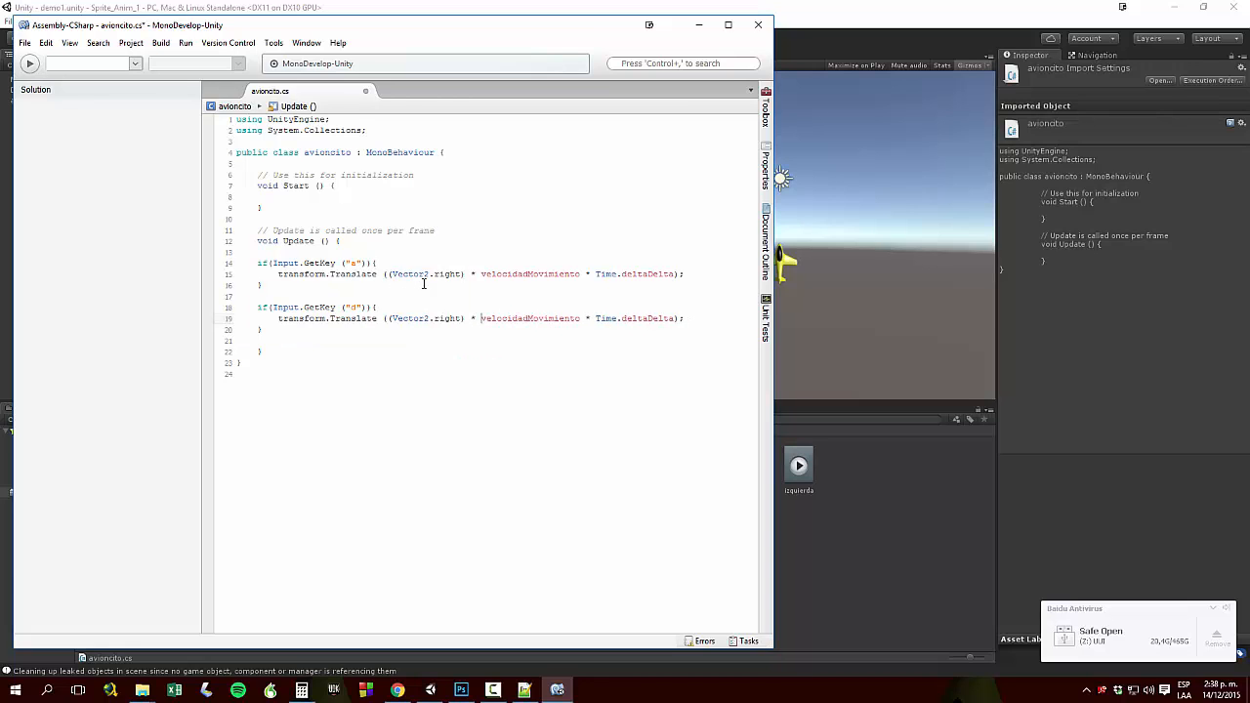
Negate velocidadMovimiento in the "a" block's Translate call, save the script, and switch to Unity
click(481, 273)
text(-)
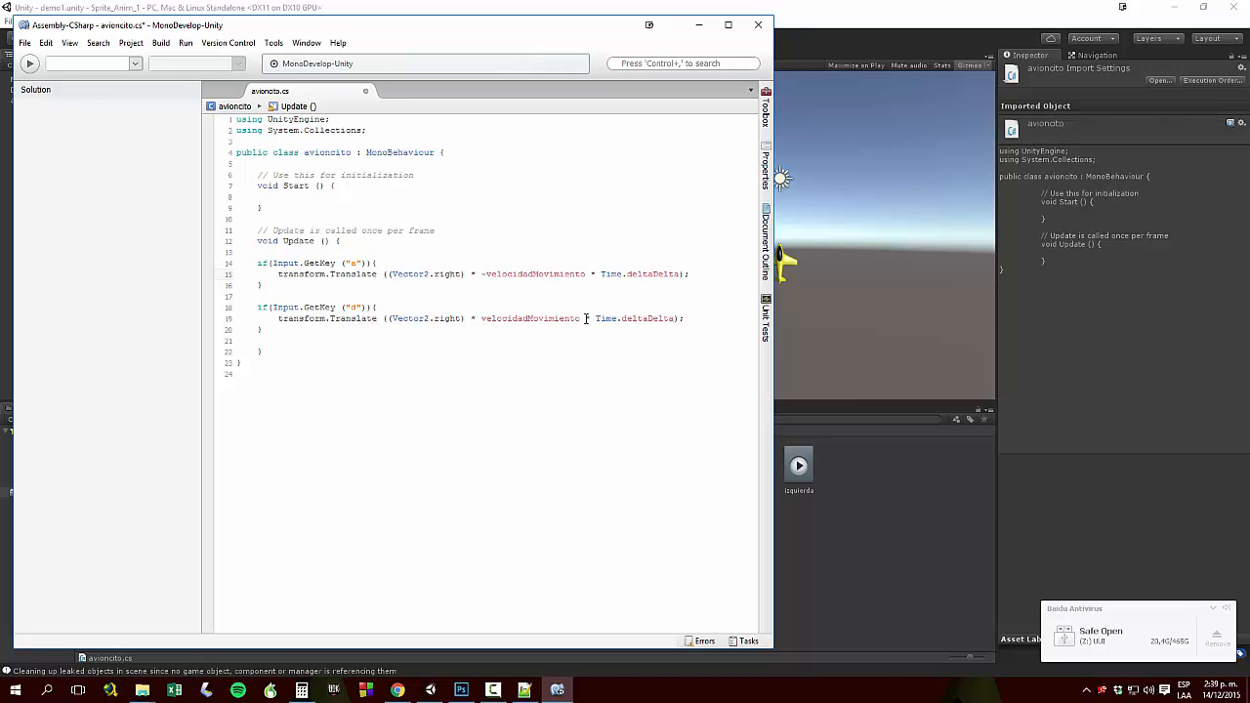
click(806, 42)
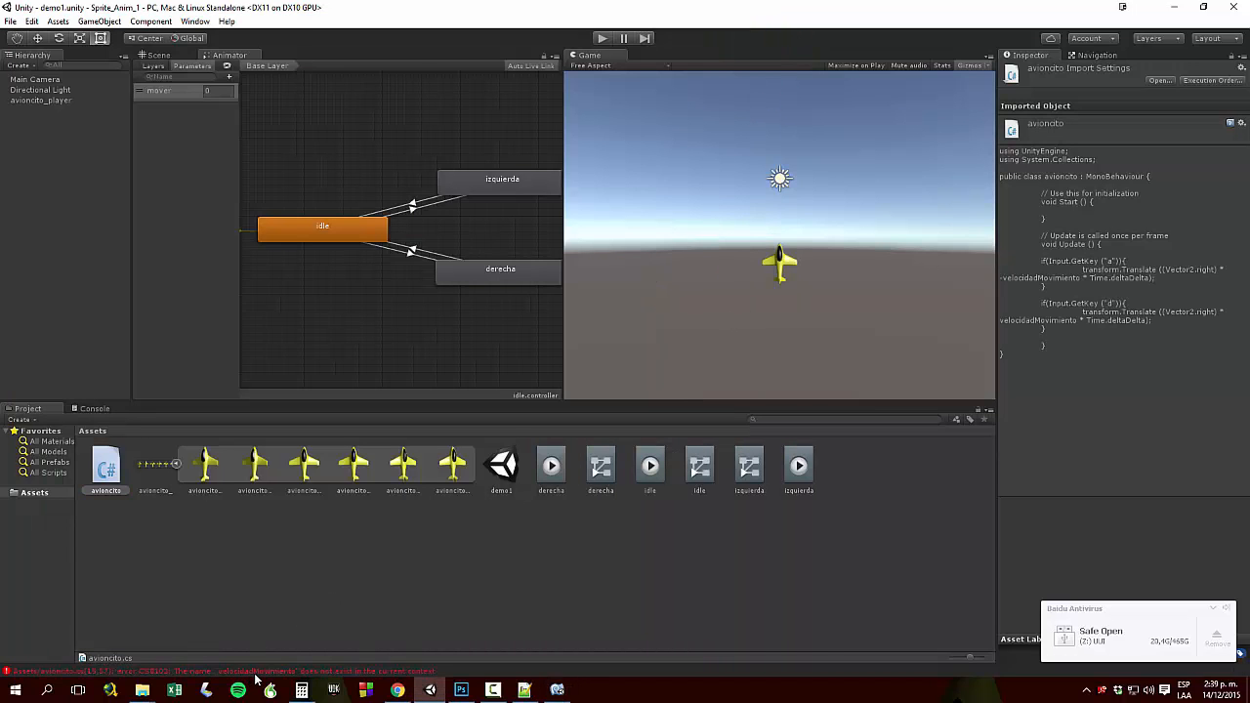
Open the script from the reported error and begin a public float declaration on a new line above the Start() comment
double_click(398, 672)
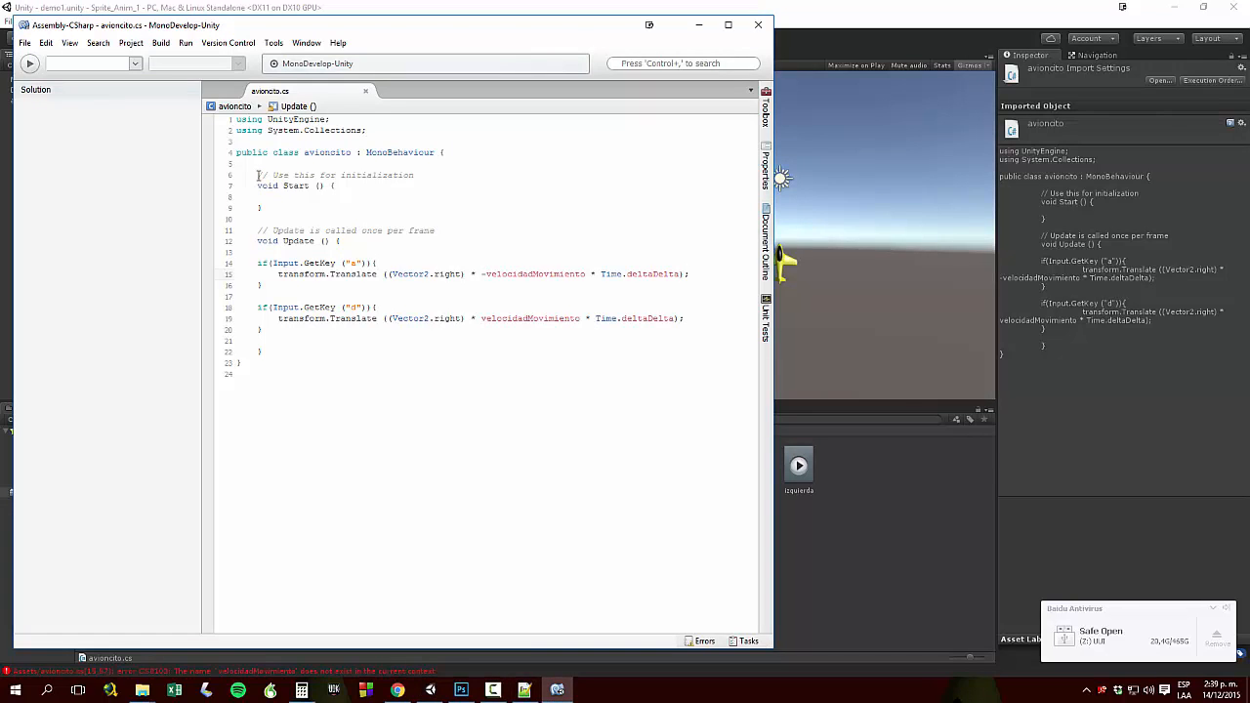
click(258, 163)
key(Return)
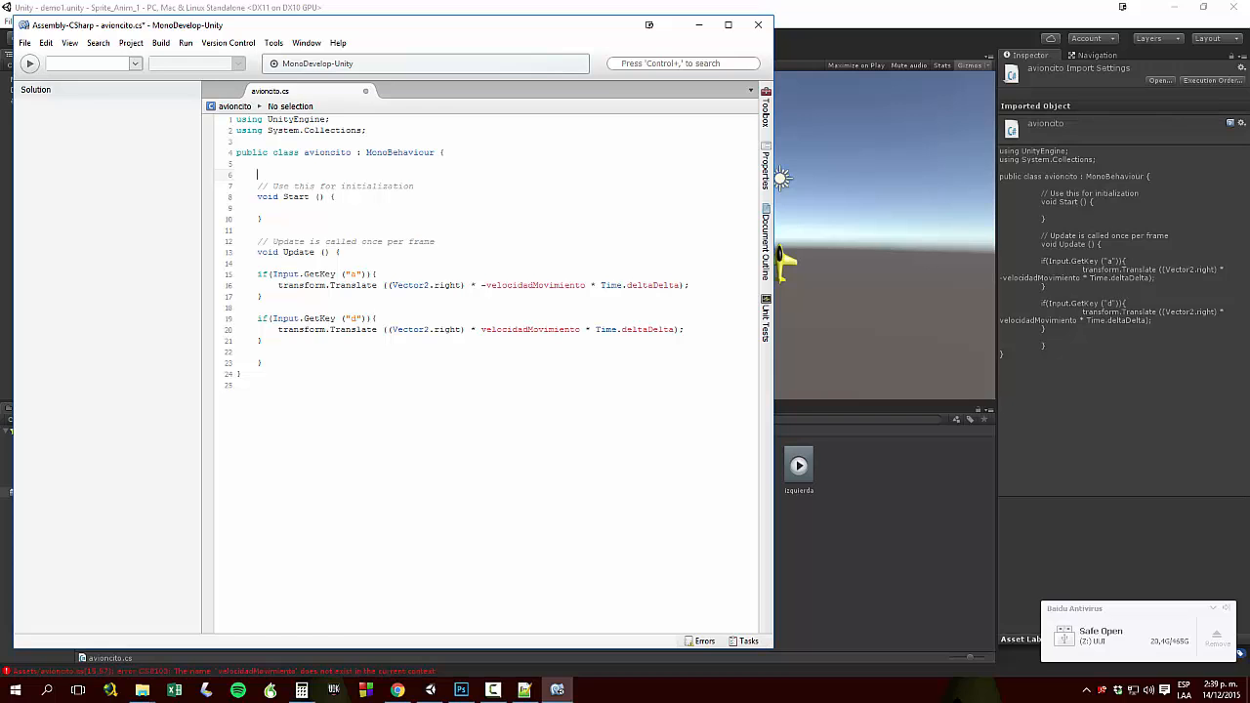
text(publi)
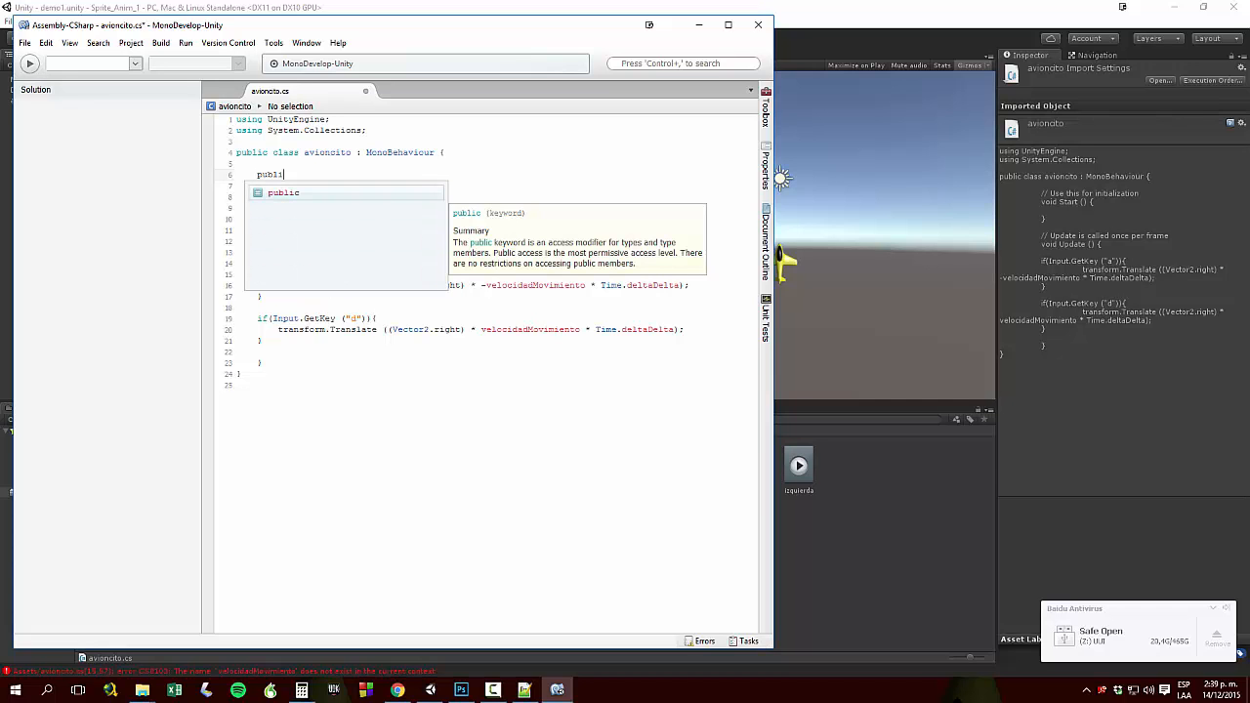
text(c flo)
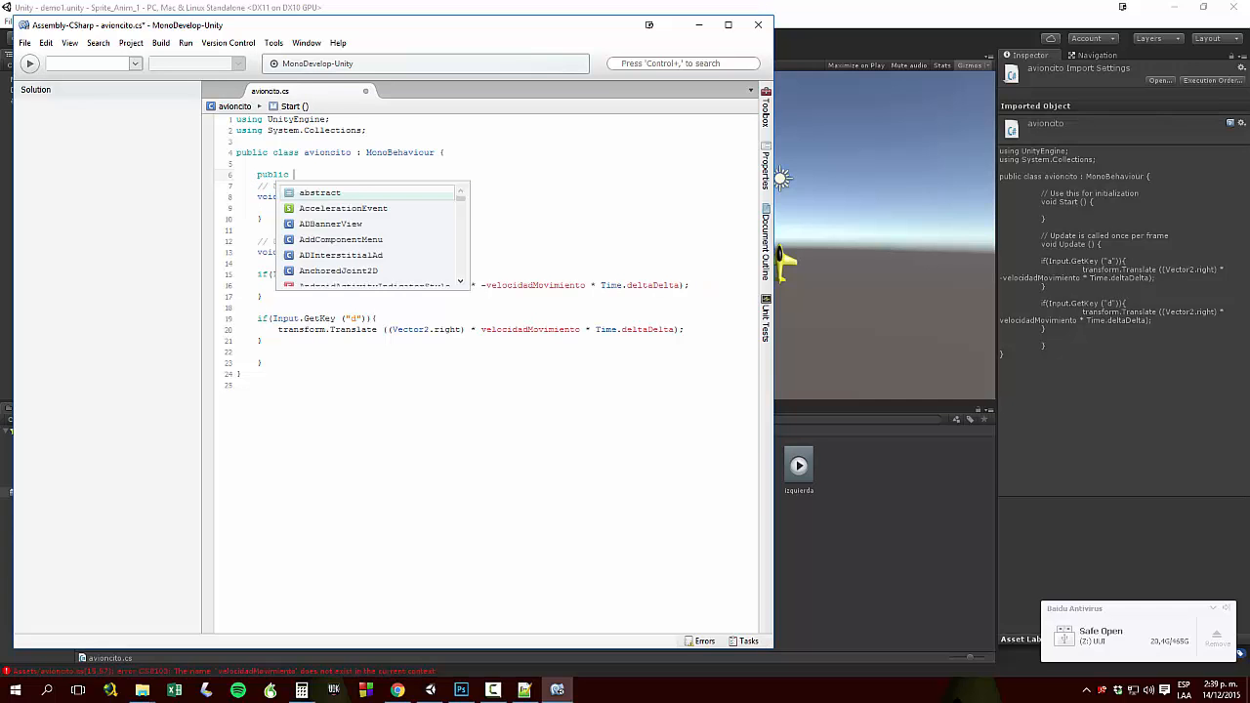
text(at ,o)
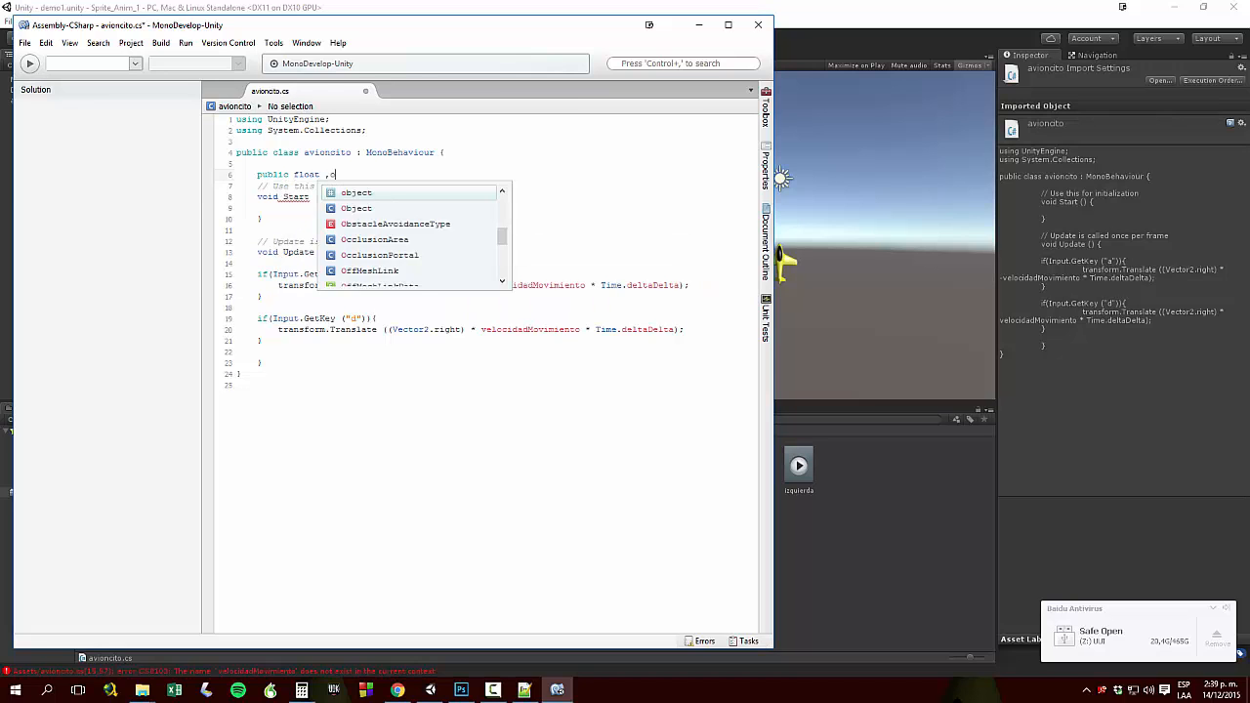
key(Escape)
text(mo)
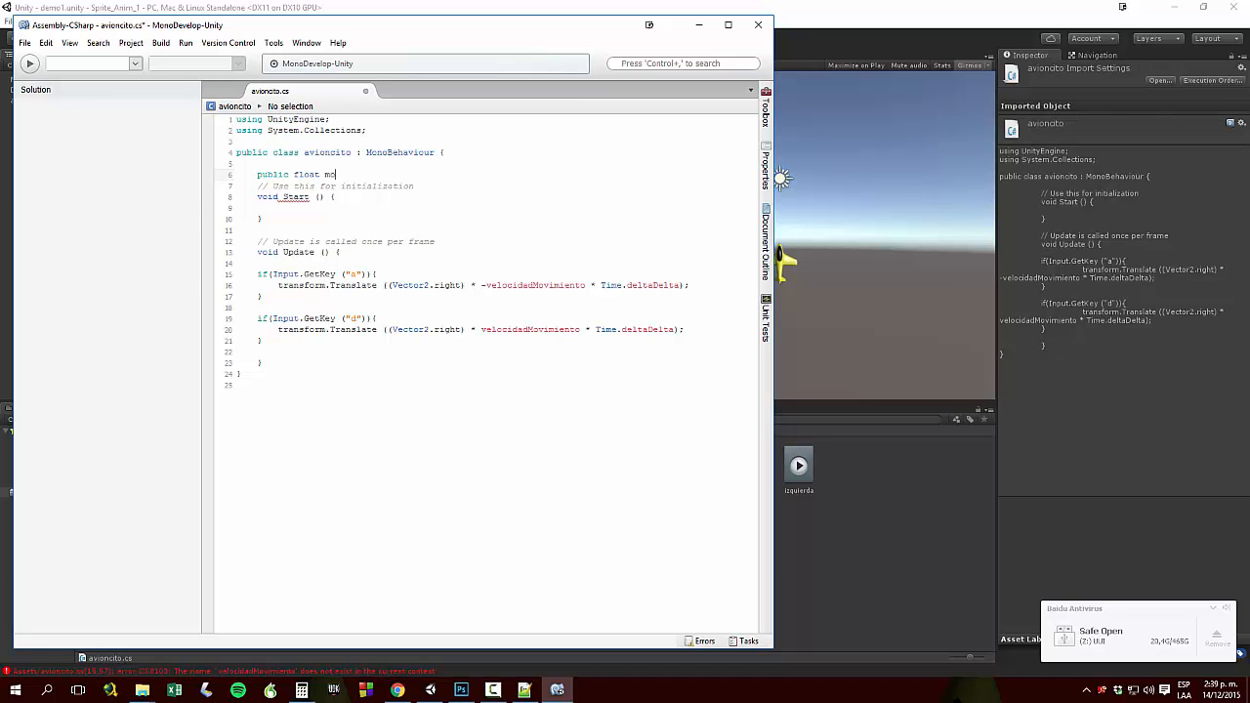
text(ci)
Name the public float velocidadMovimiento, initialise it to 0.5f, save the script, and switch to Unity
drag(486, 286, 588, 286)
key(ctrl+c)
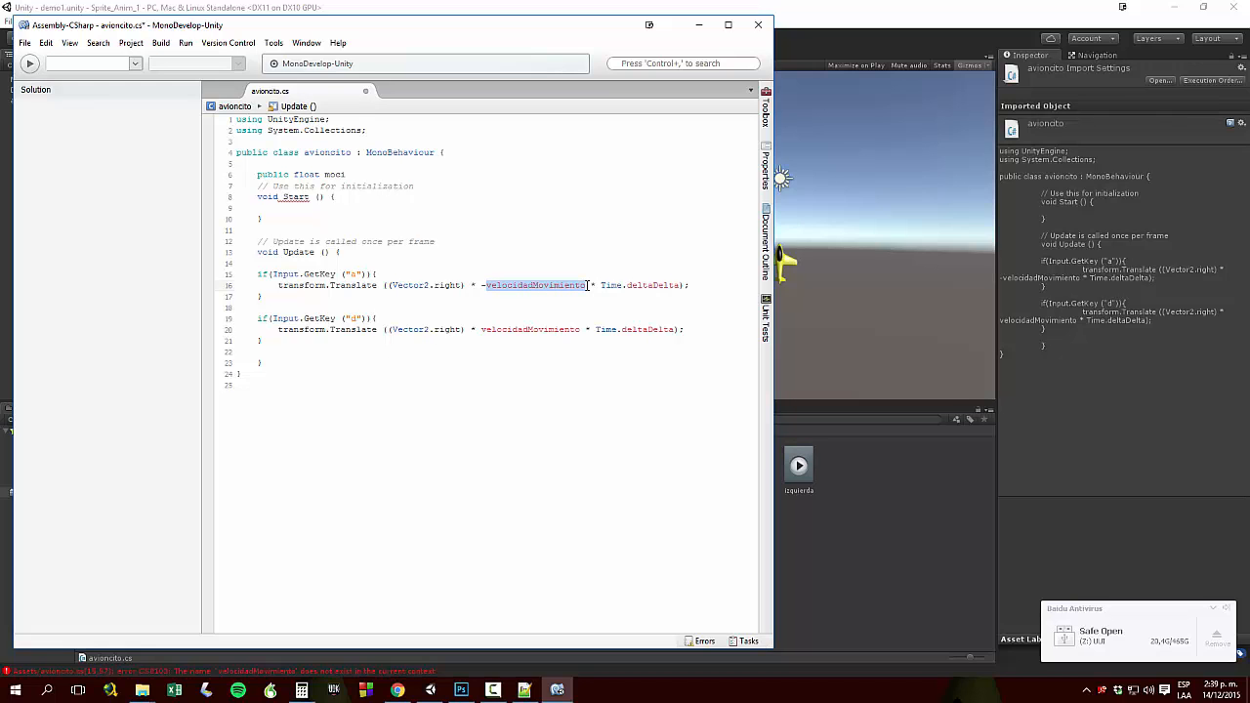
drag(325, 174, 344, 173)
key(ctrl+v)
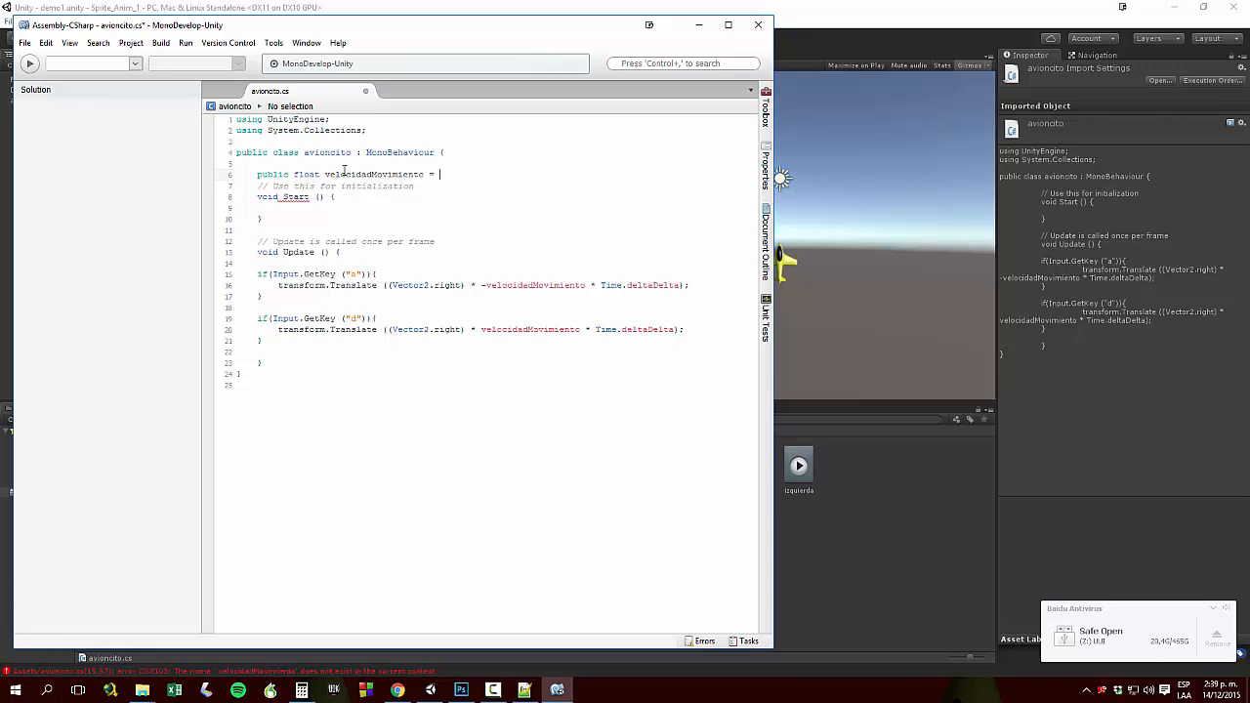
text(0.5f;)
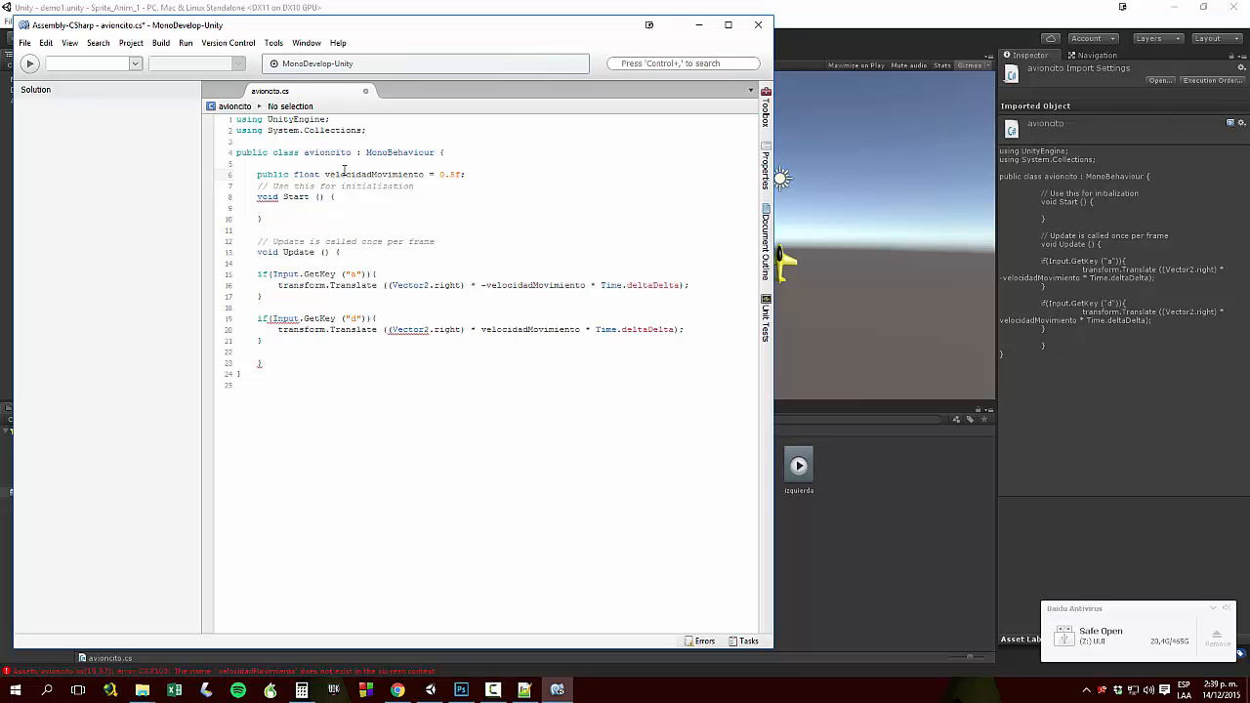
key(ctrl+s)
click(830, 64)
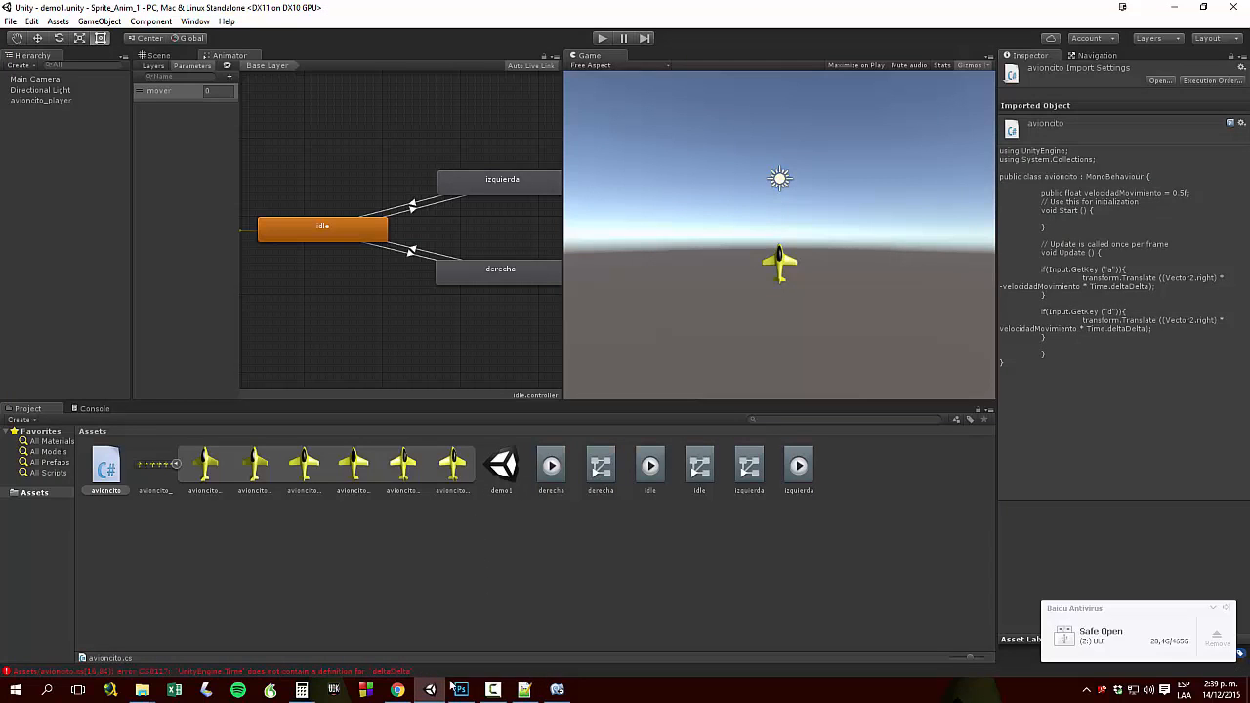
In the script, replace every Delta with Time so both Translate calls use Time.deltaTime, save it, and return to Unity
click(557, 690)
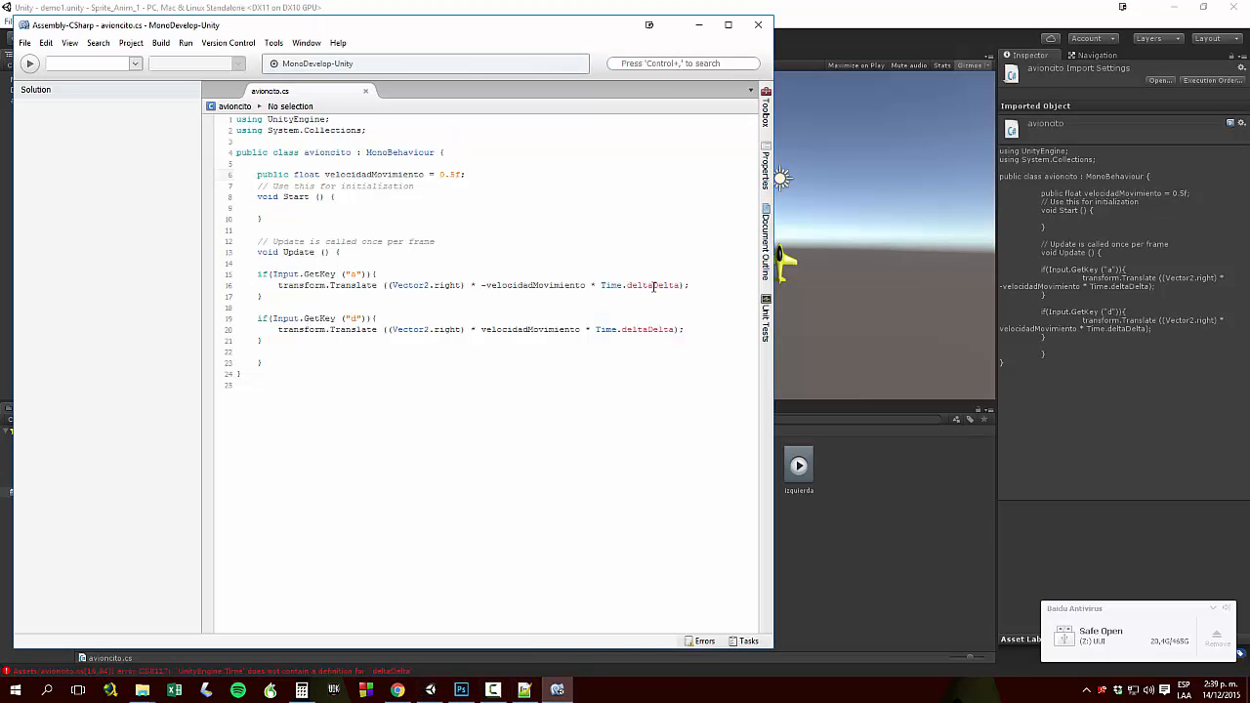
drag(653, 285, 681, 286)
key(ctrl+f)
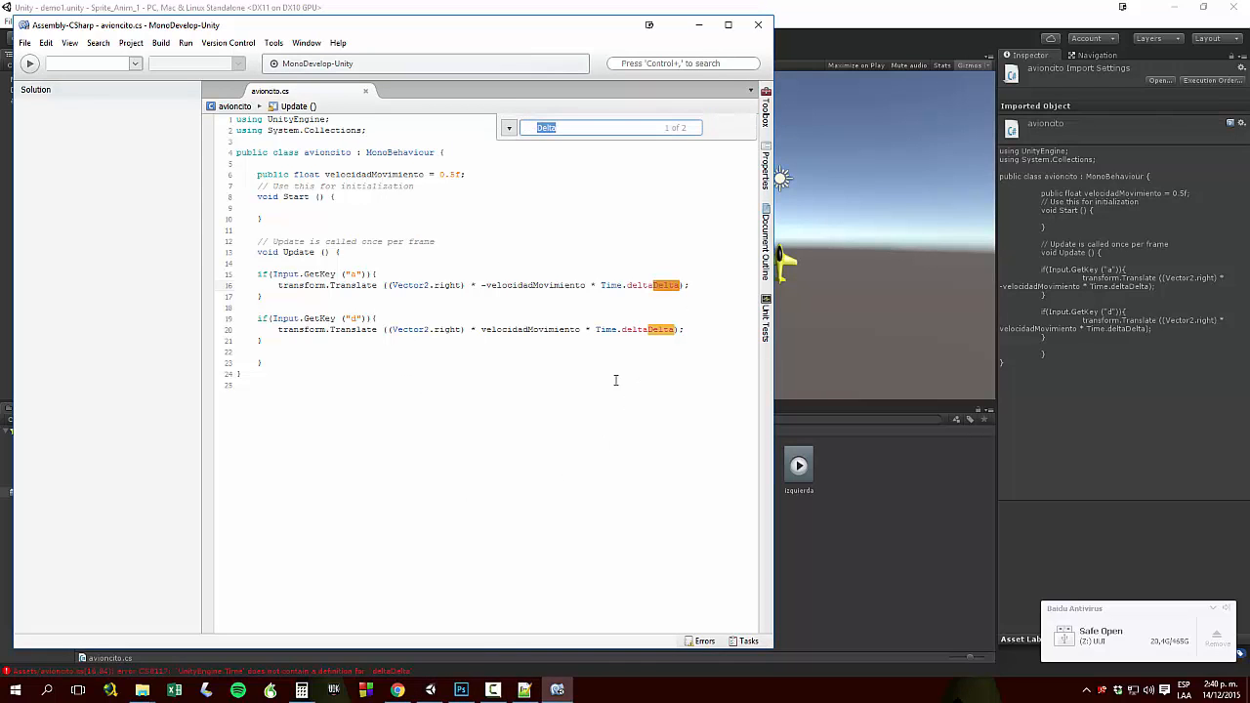
click(509, 128)
click(550, 148)
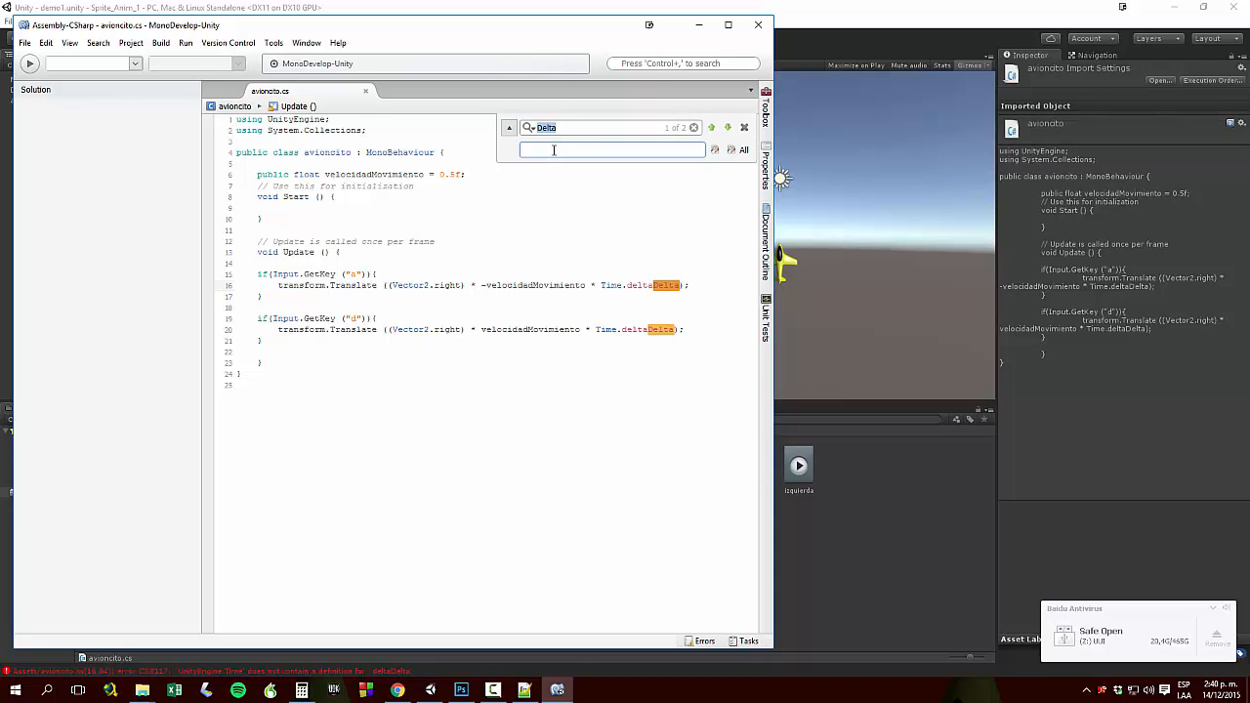
text(Time)
click(743, 149)
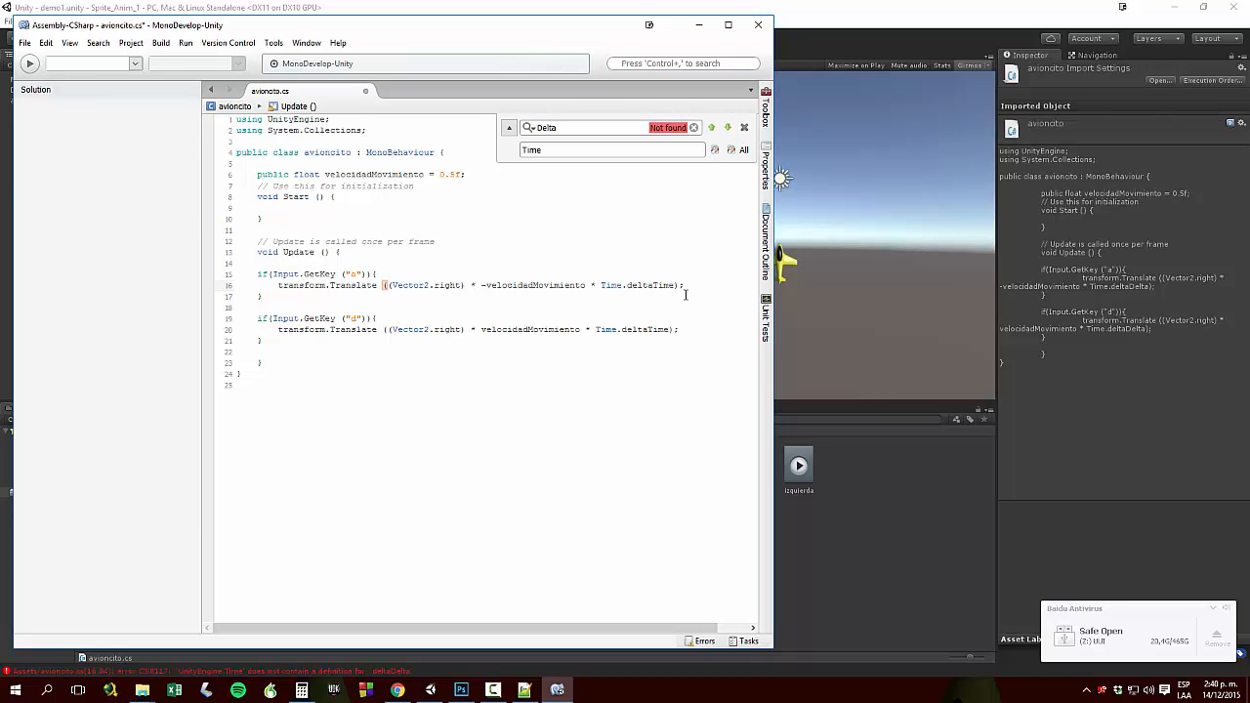
click(744, 127)
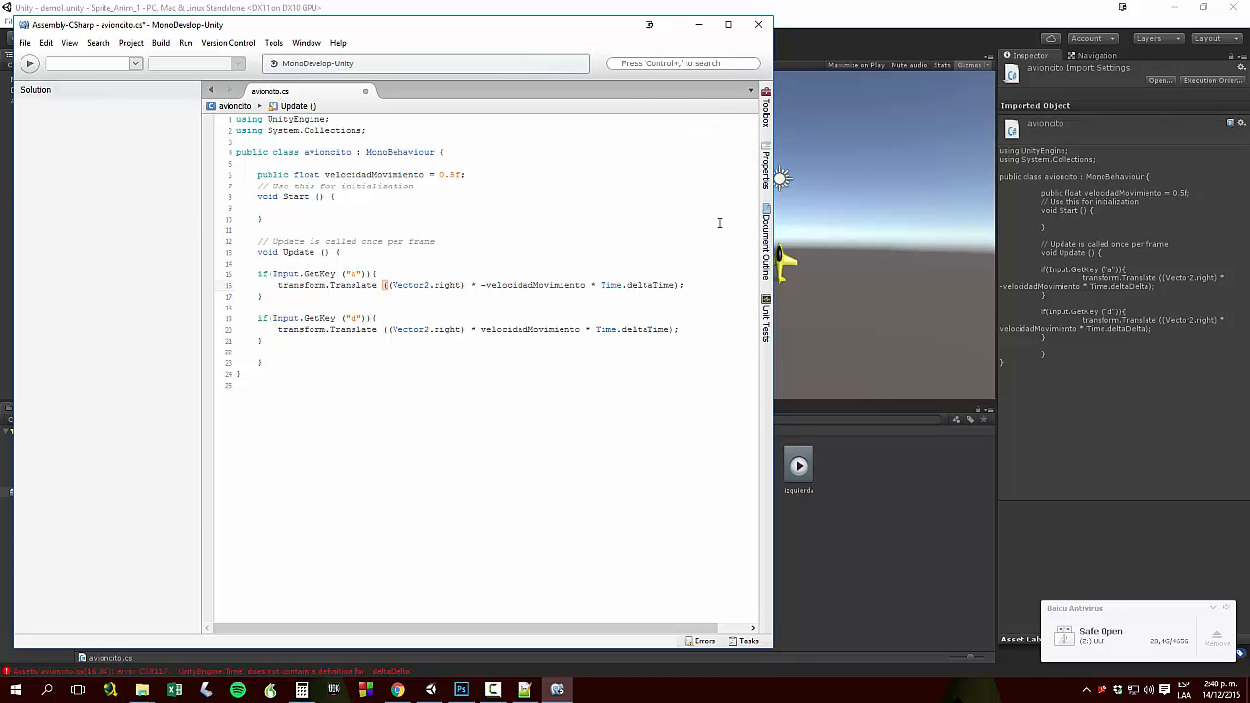
key(ctrl+s)
click(814, 44)
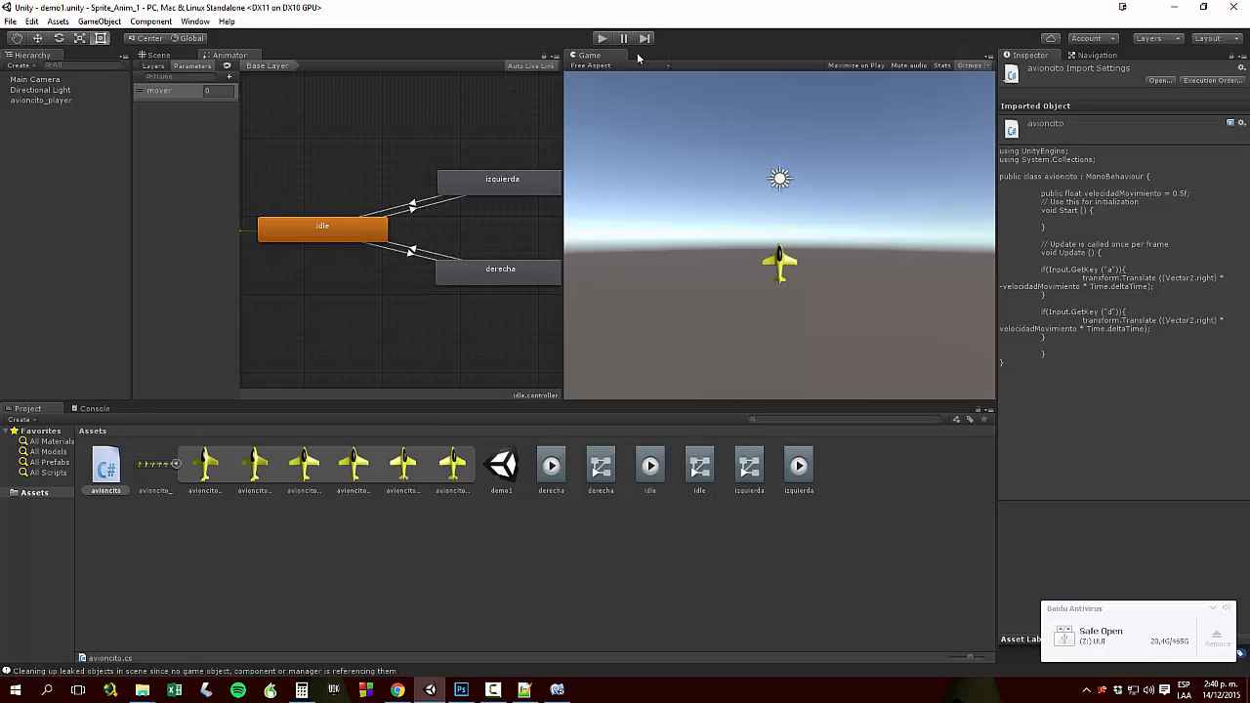
Run the game, show the Scene view, and select avioncito_player to inspect its components
click(606, 39)
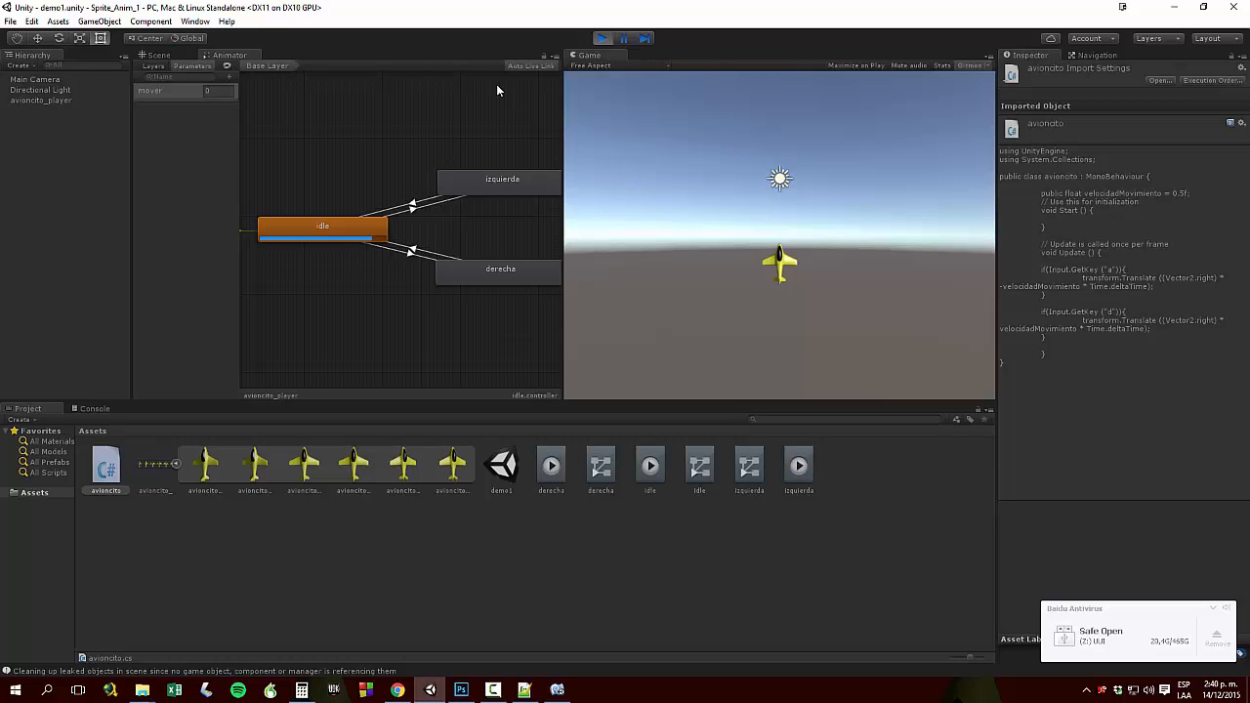
click(170, 59)
click(39, 100)
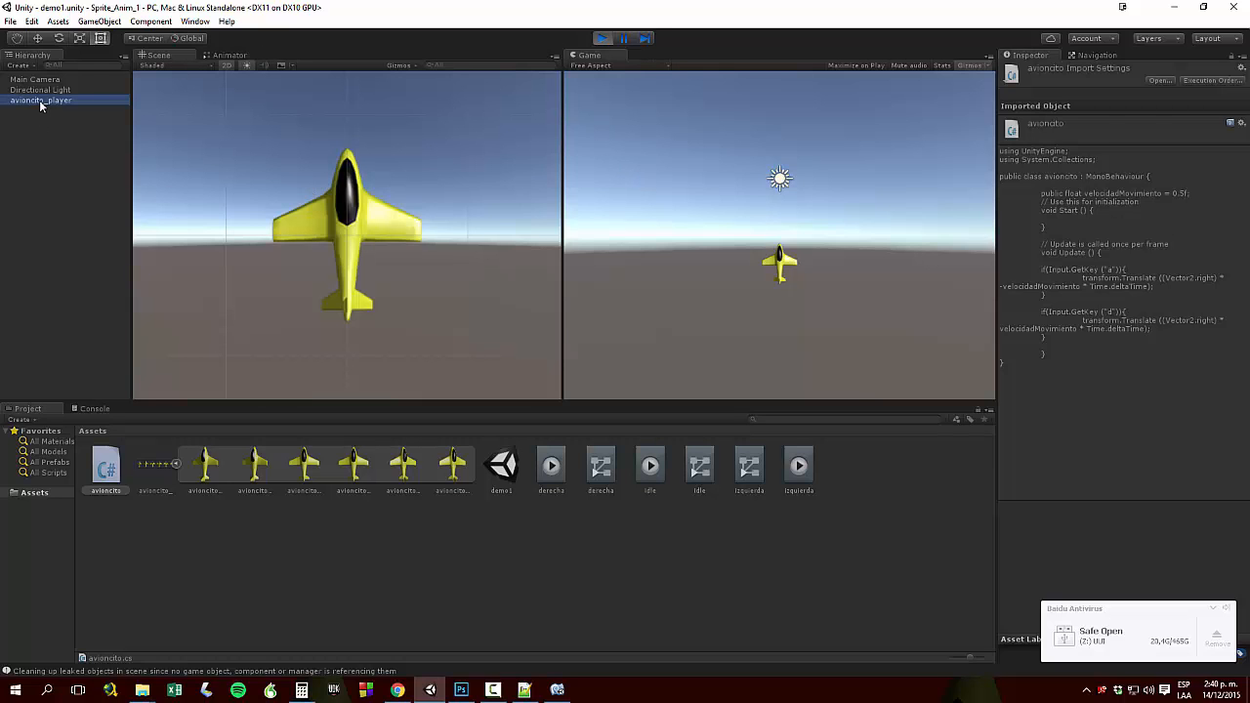
click(781, 263)
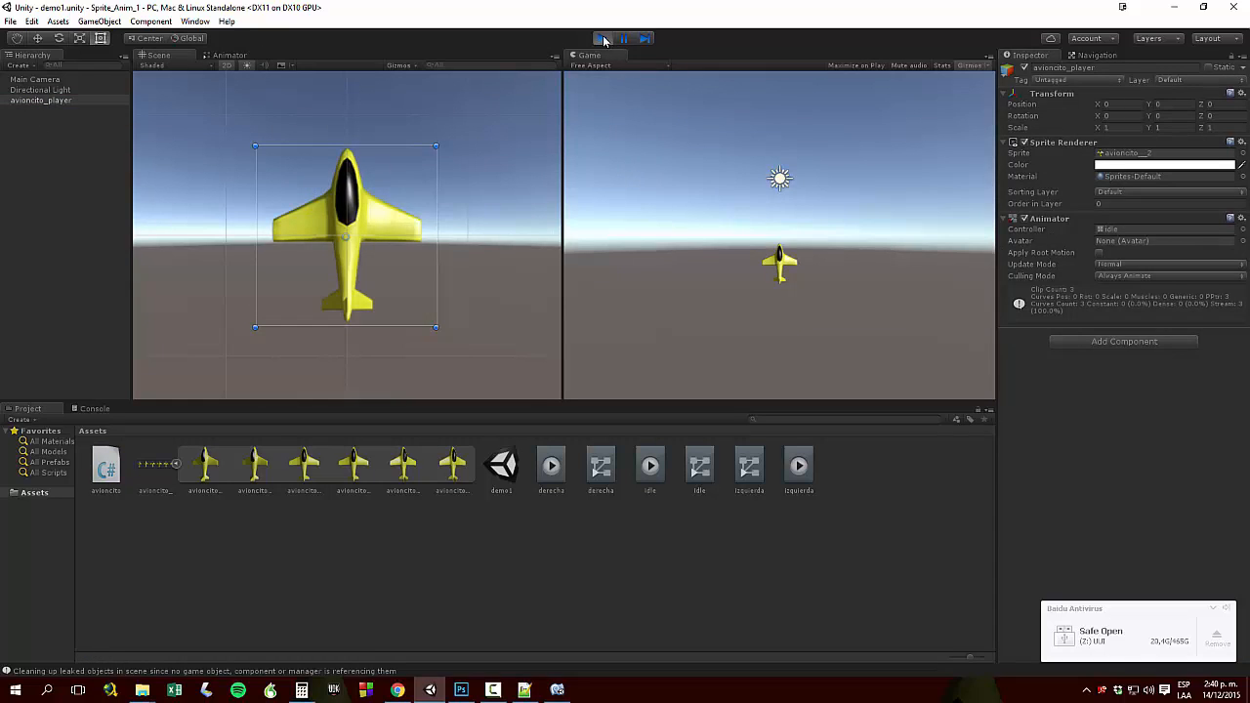
click(44, 93)
click(43, 101)
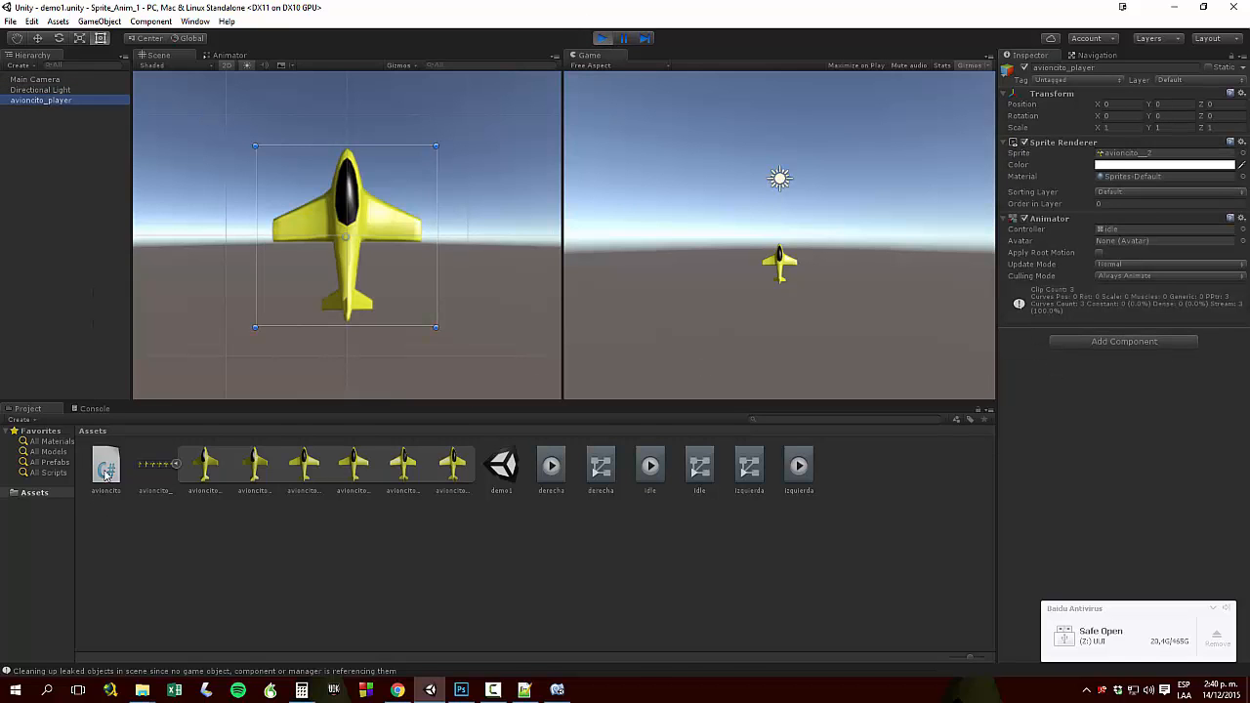
Try the avioncito script on avioncito_player while the game runs, move the plane to the right, and stop the game
drag(107, 474, 1057, 443)
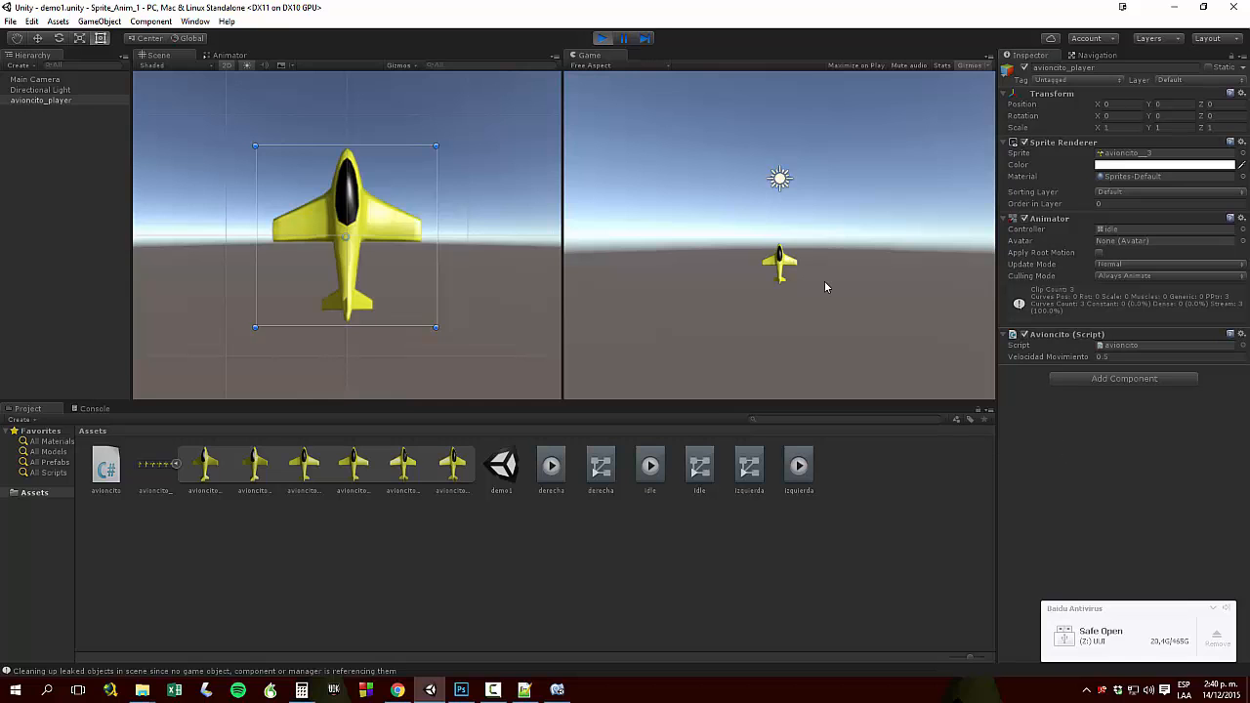
key(Right)
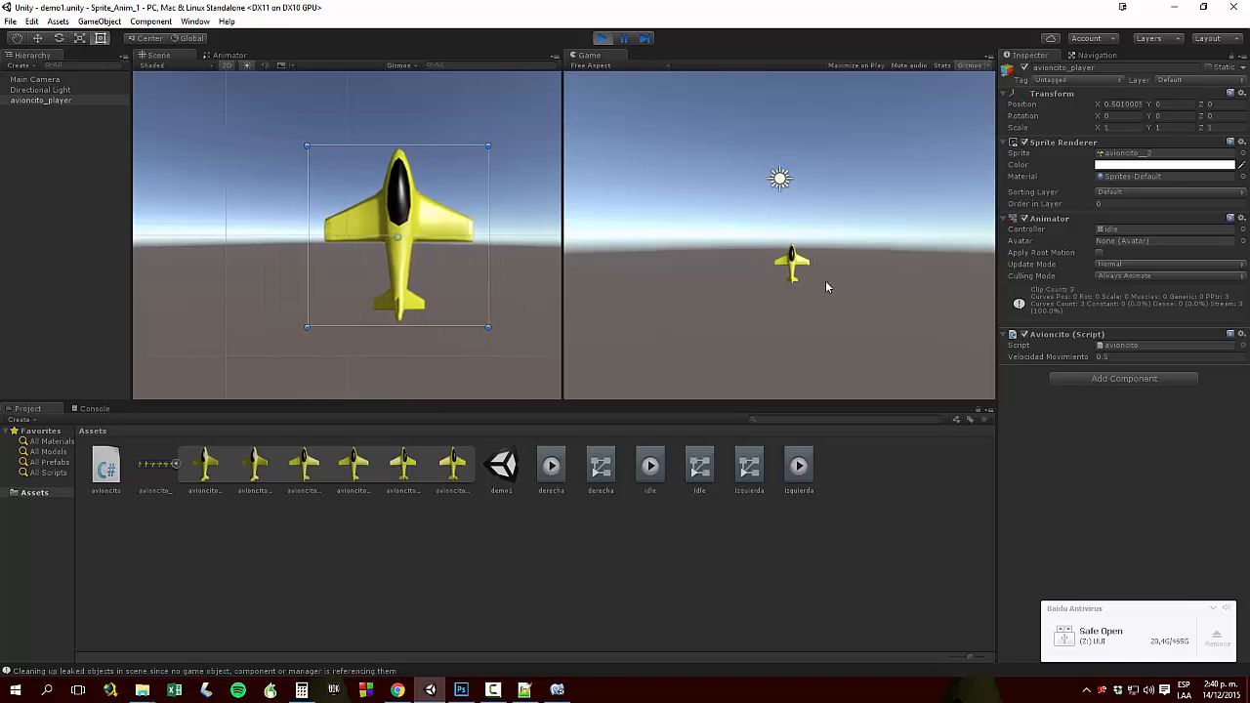
click(603, 38)
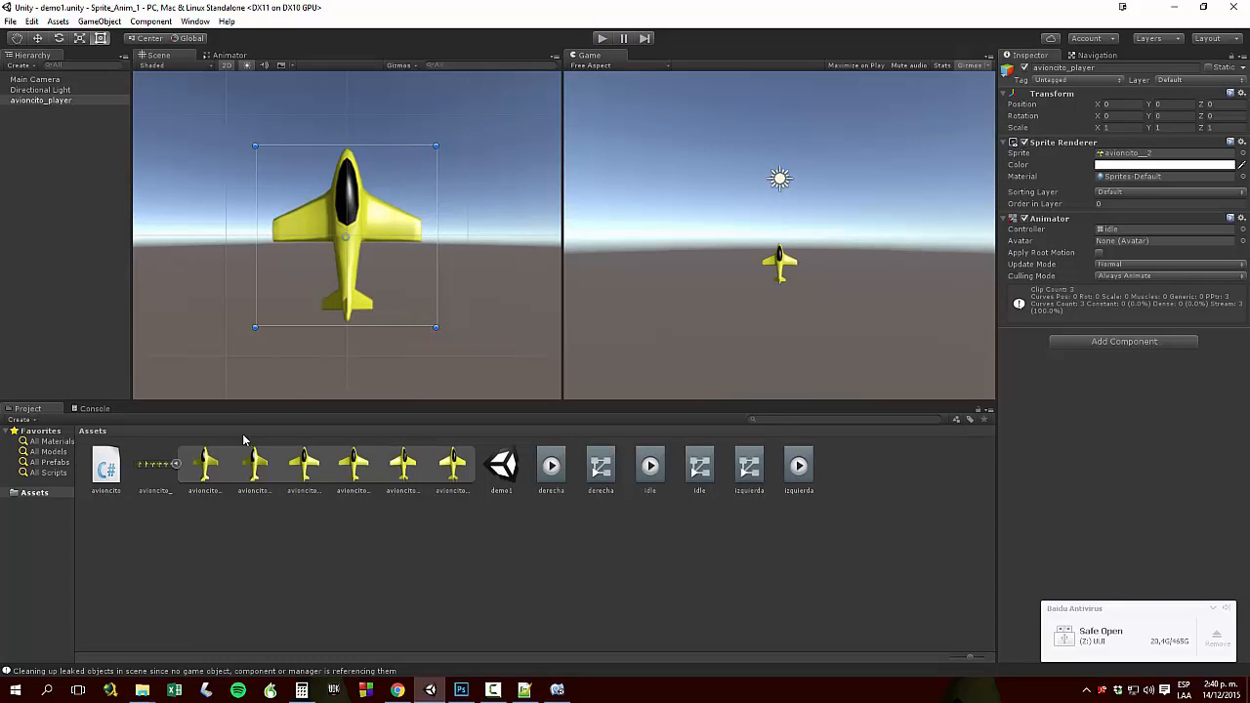
Attach the avioncito script to avioncito_player outside play mode and run the game, moving the plane right and left
drag(106, 471, 75, 104)
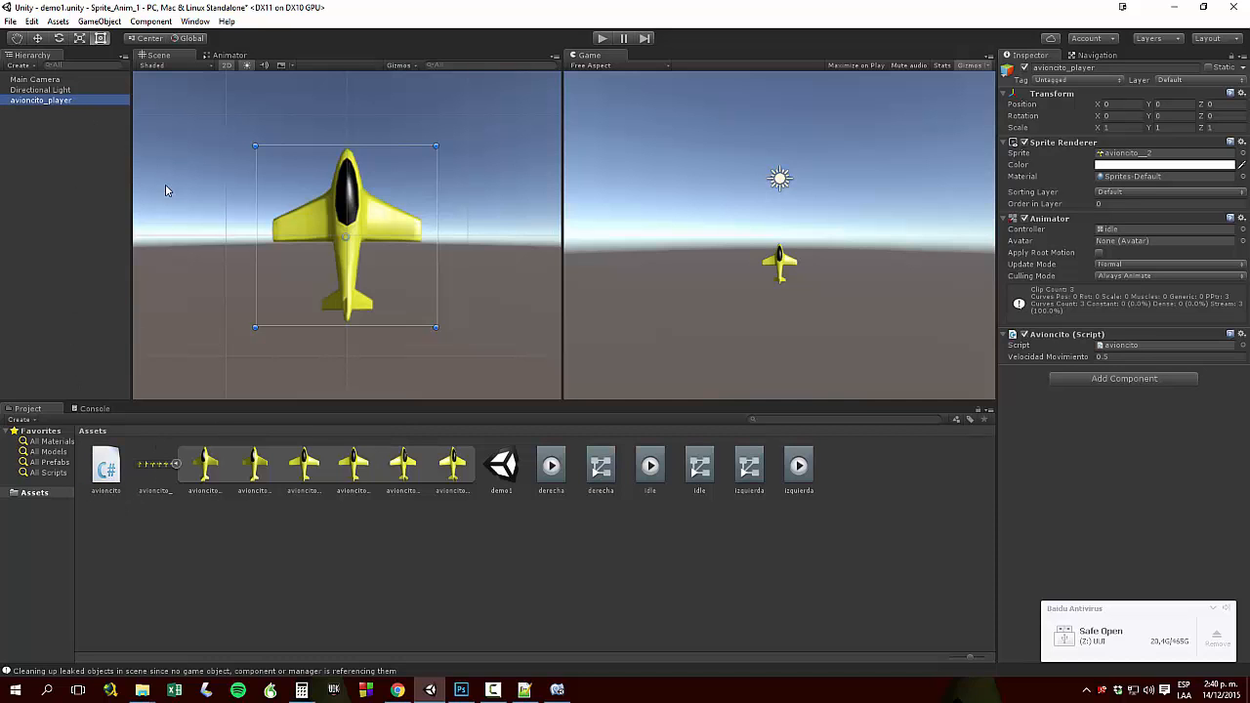
click(603, 38)
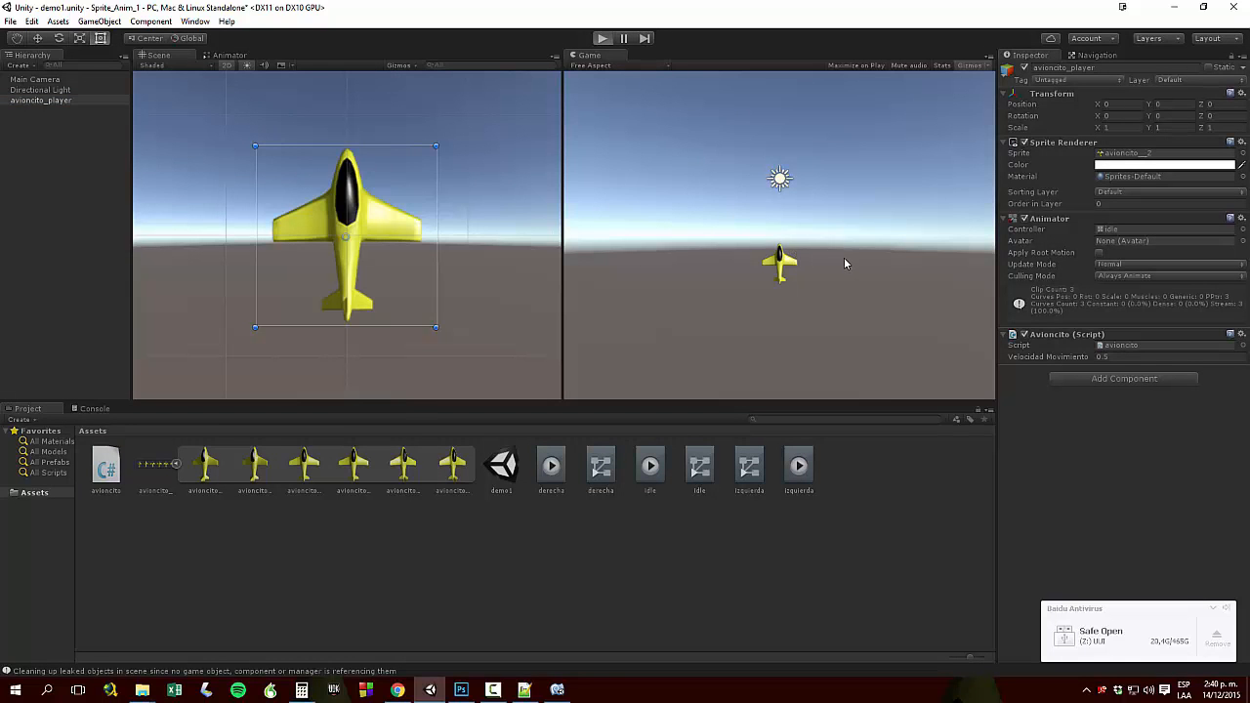
key(Right)
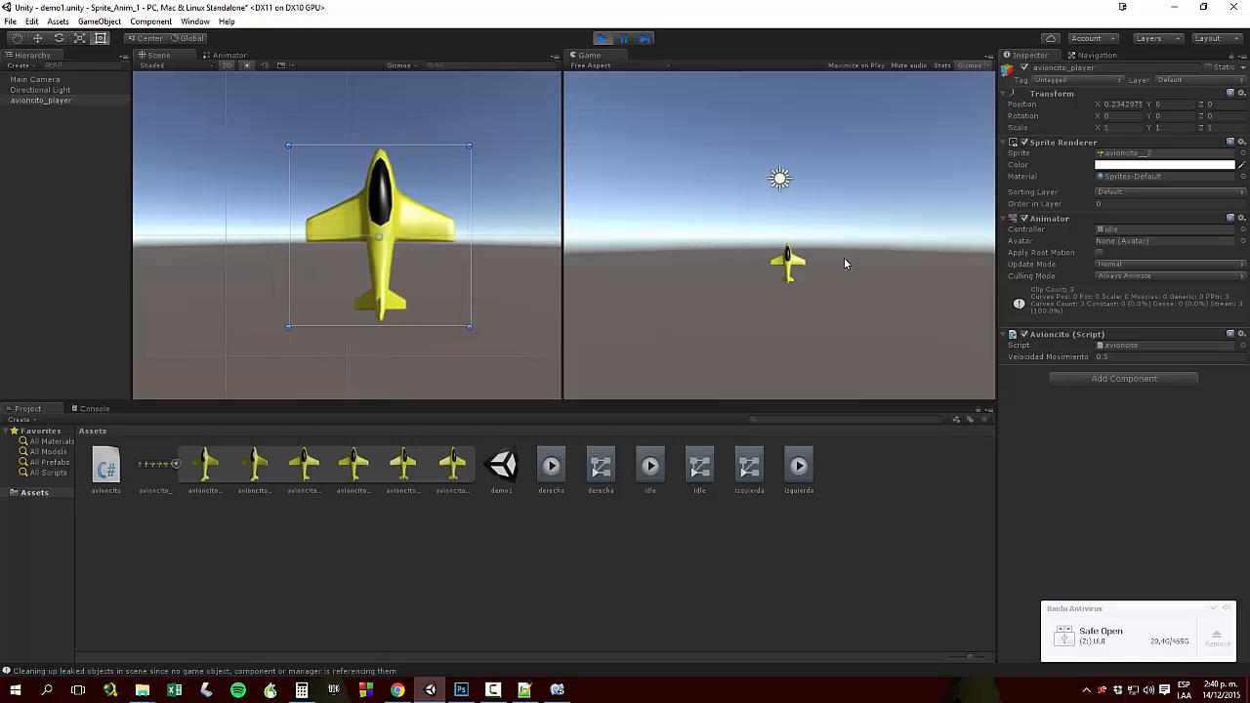
key(Left)
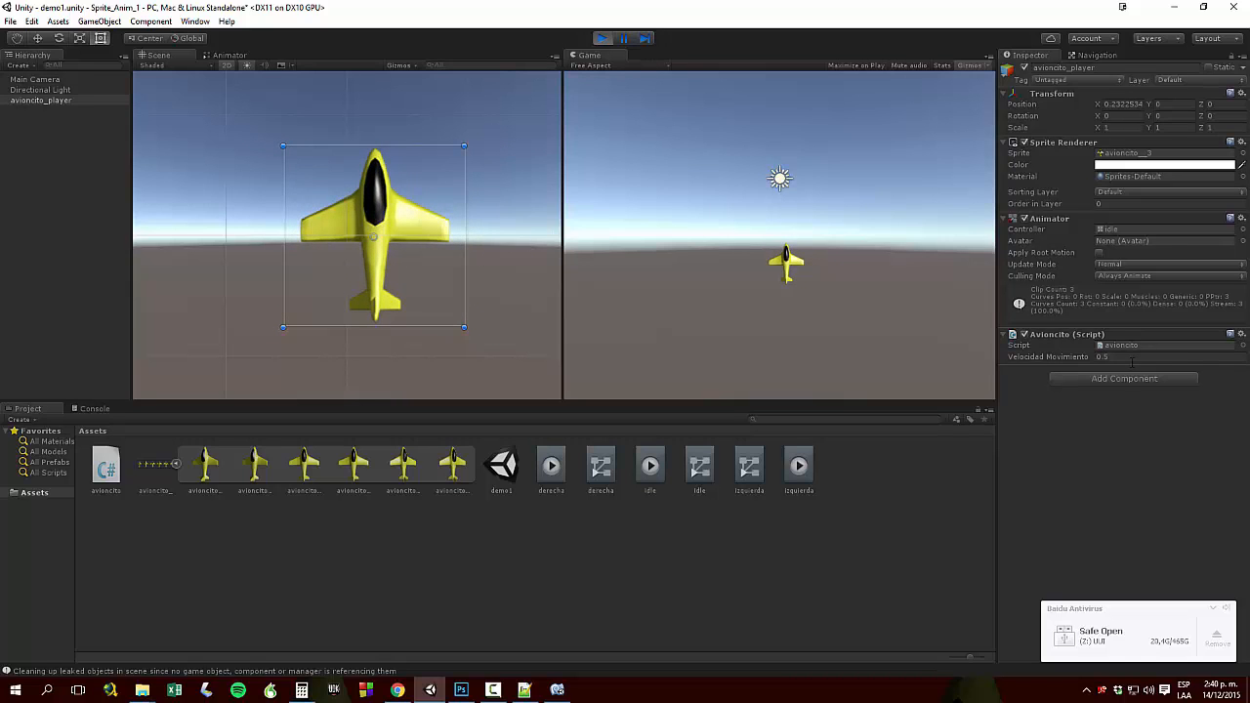
Set Velocidad Movimiento to 2 in the running game and test moving the plane in both directions
click(1124, 357)
text(2)
key(Return)
key(Right)
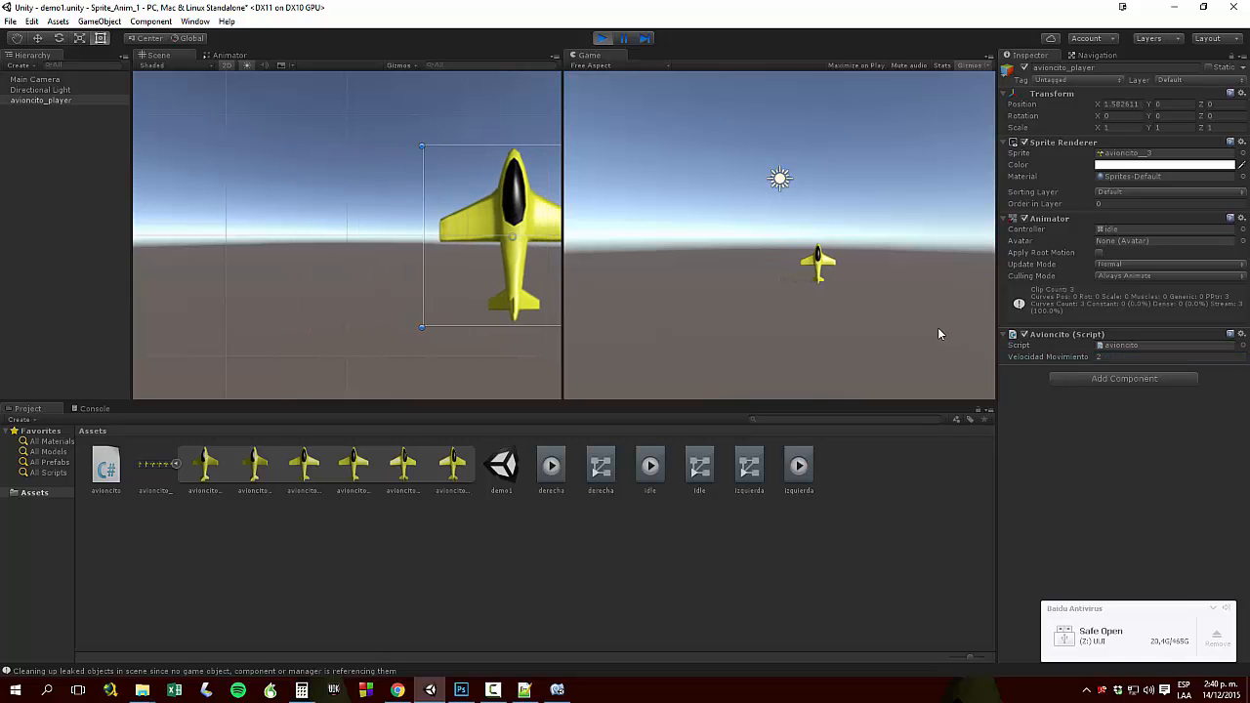
key(Left)
key(Right)
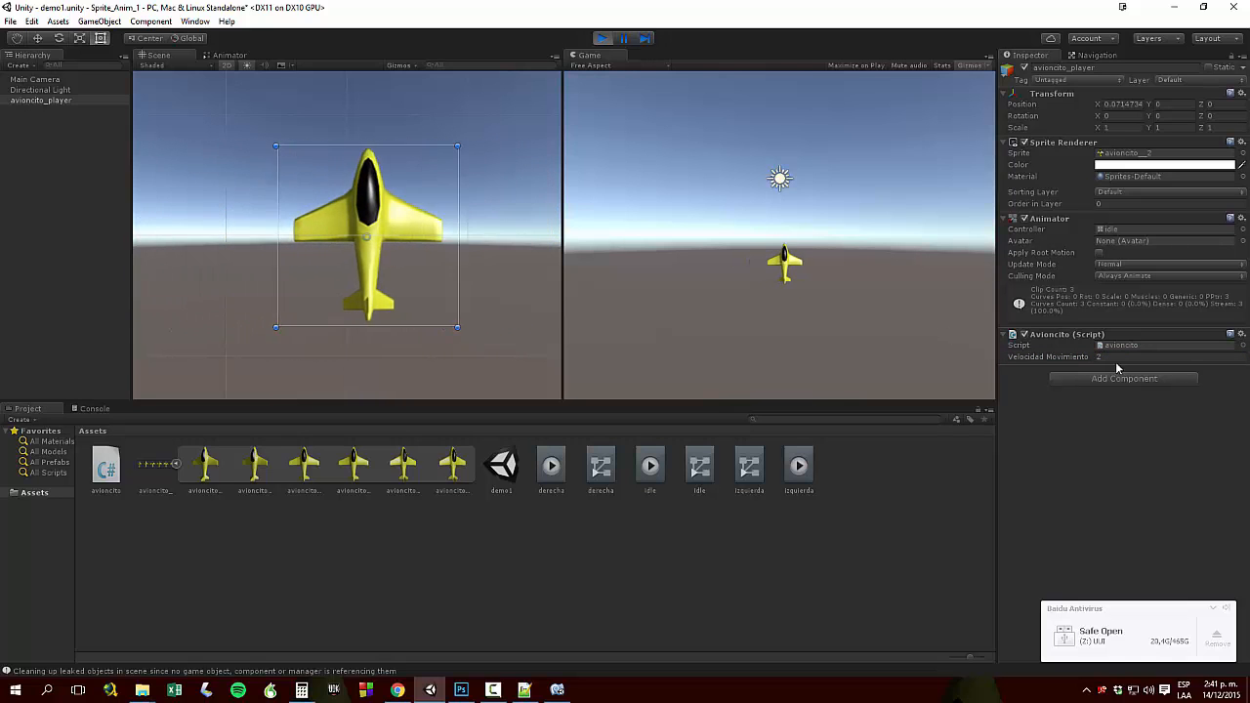
Test the plane's left and right movement in the running game, and stop play mode
key(Left)
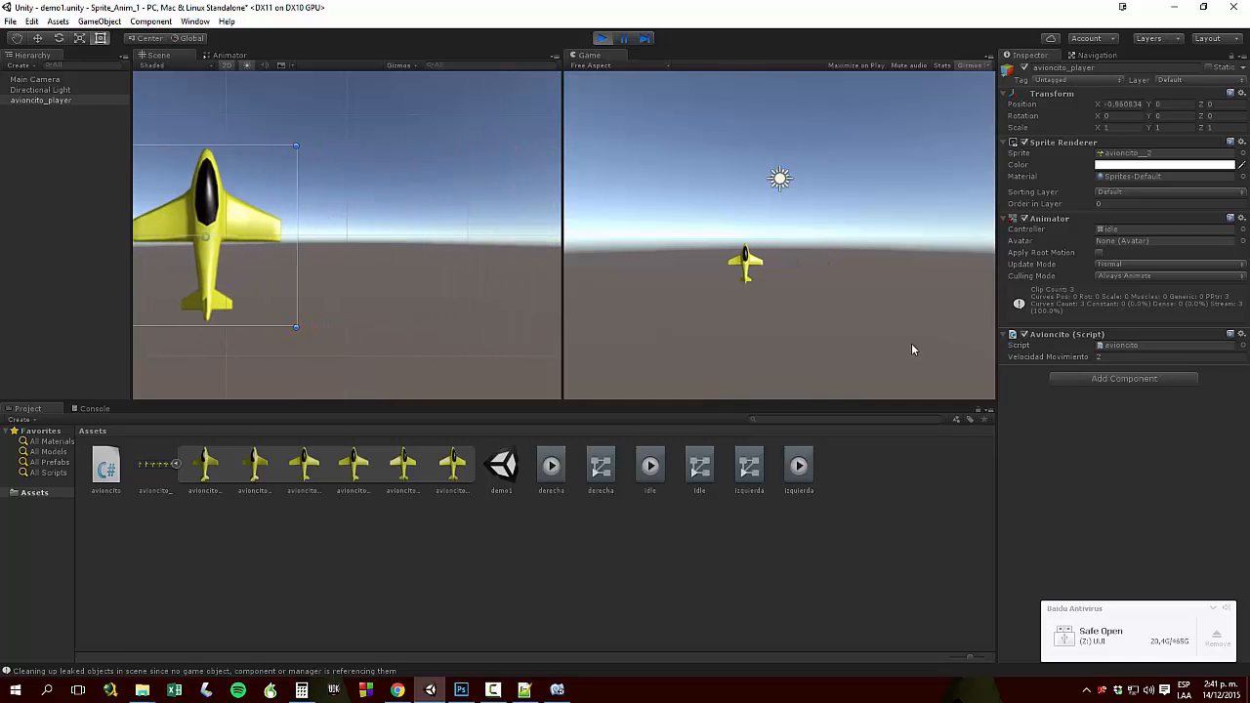
key(Right)
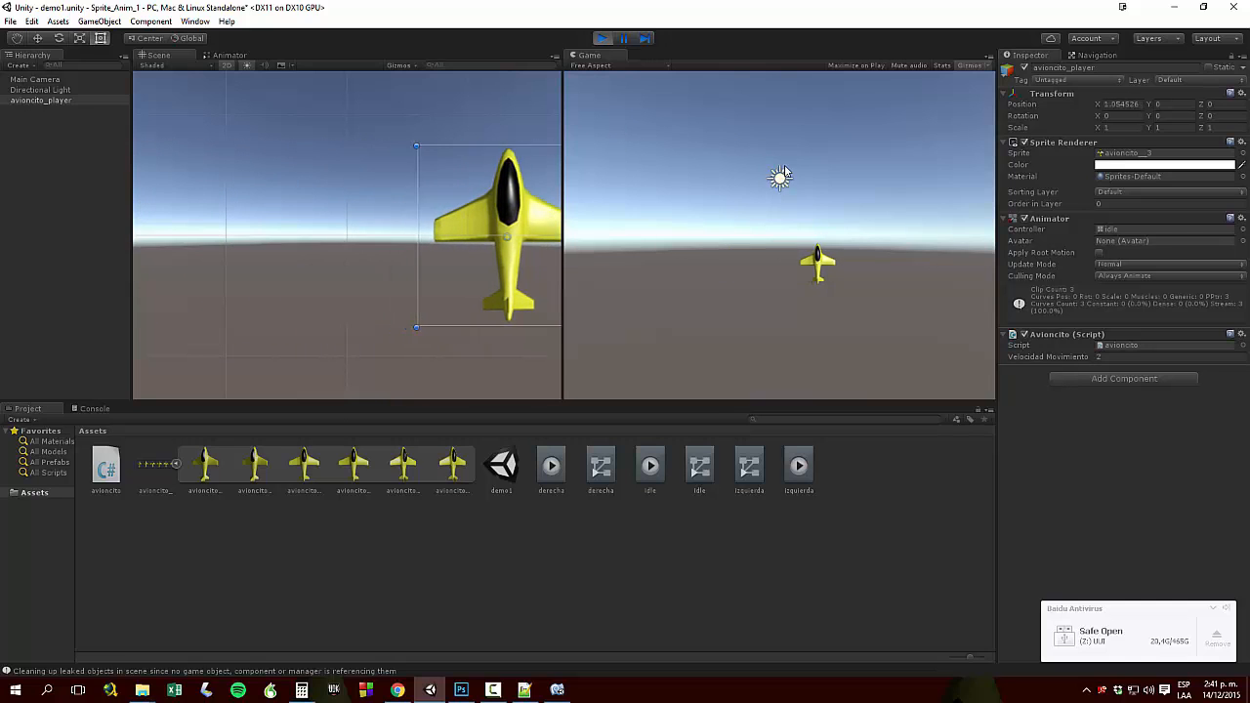
key(Left)
key(Right)
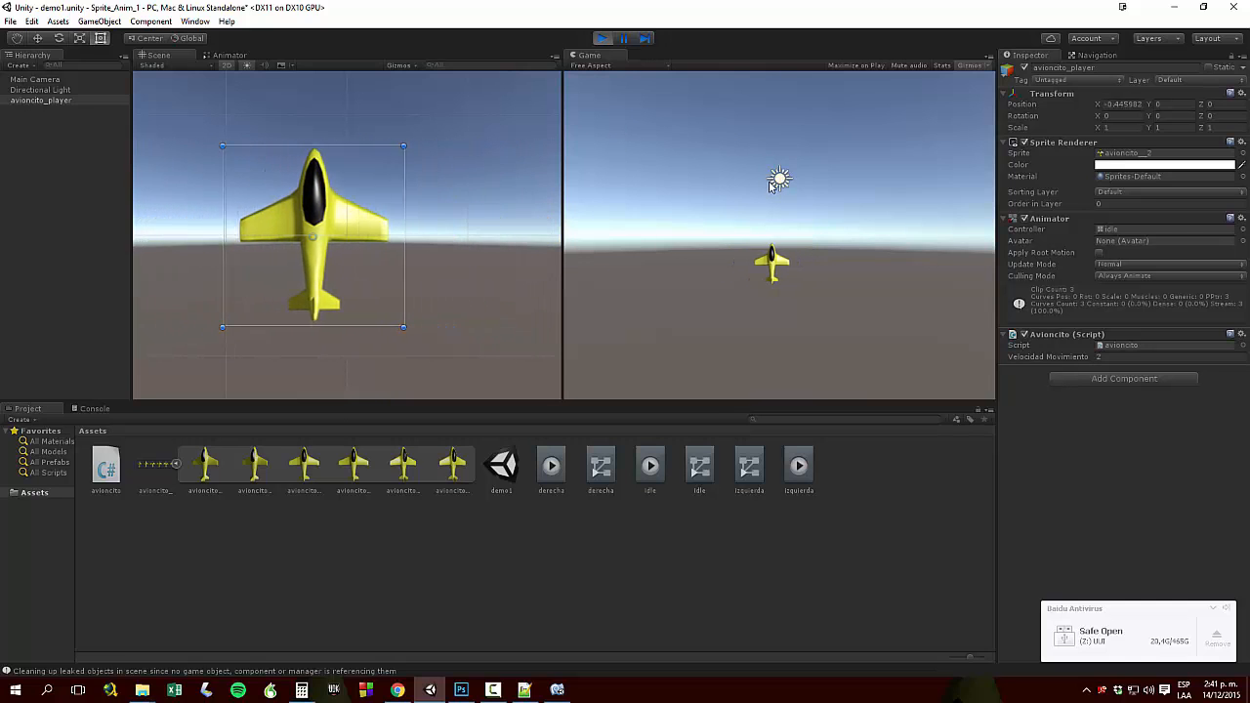
key(Left)
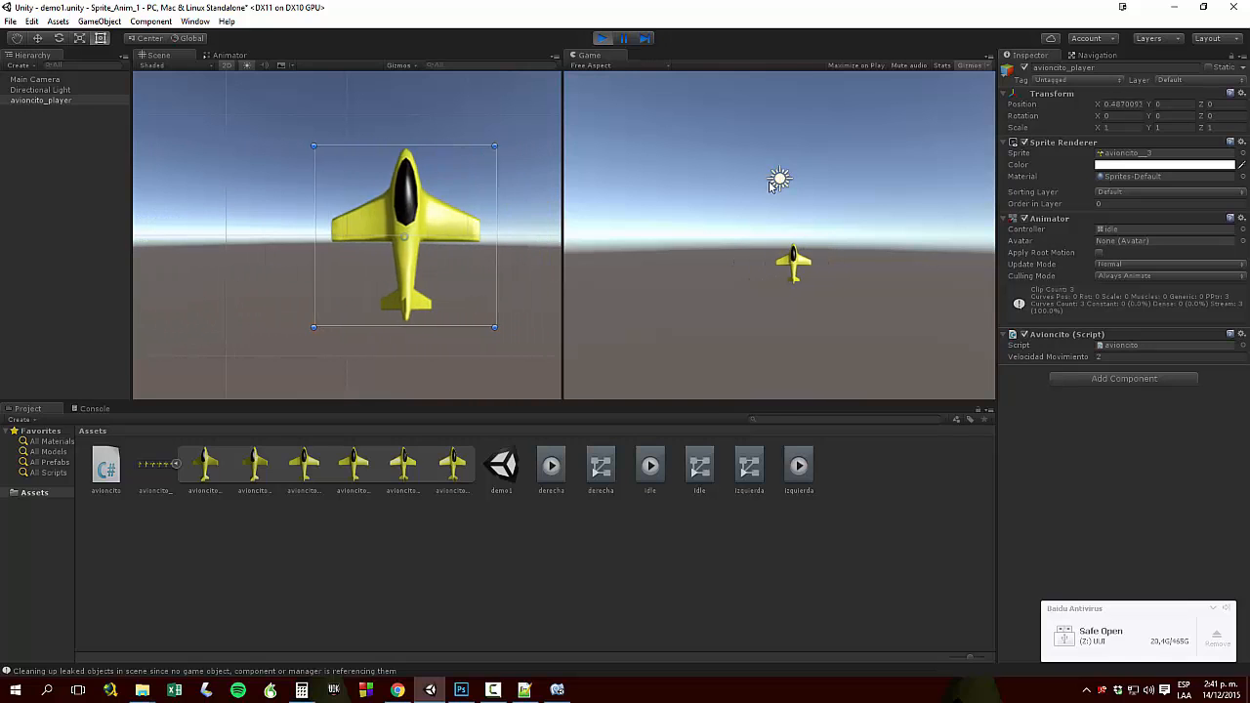
key(Right)
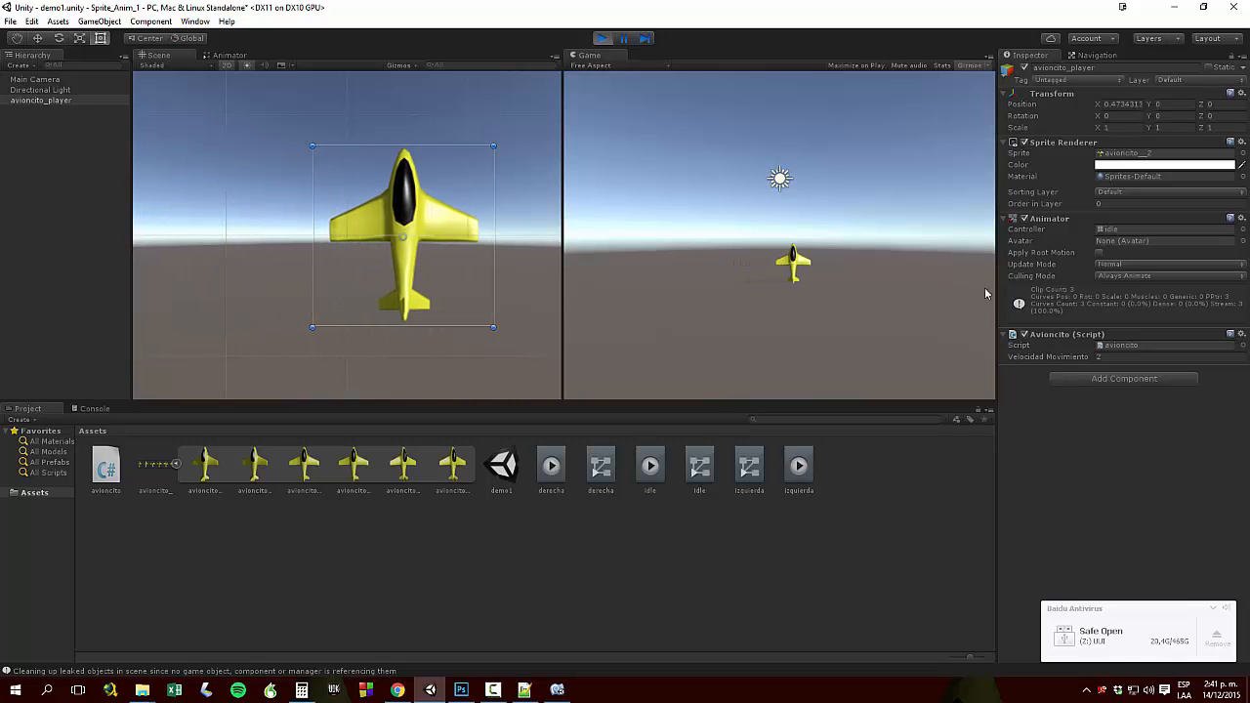
key(Right)
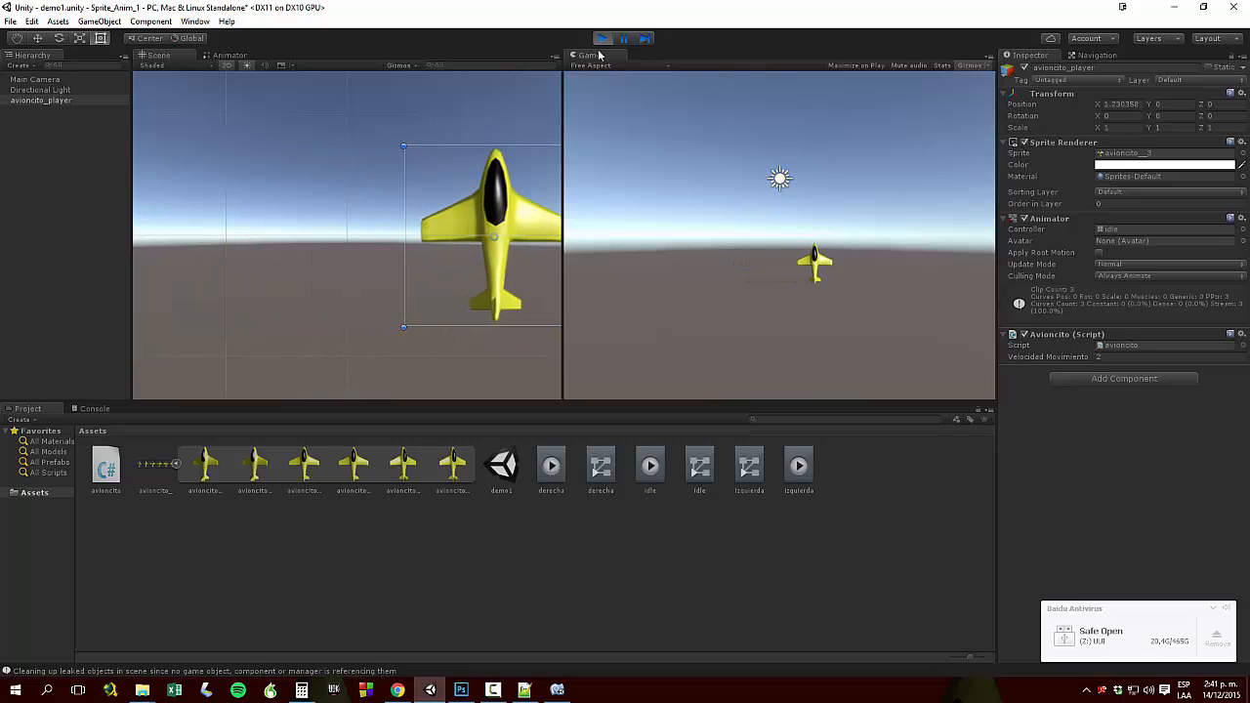
key(ctrl+p)
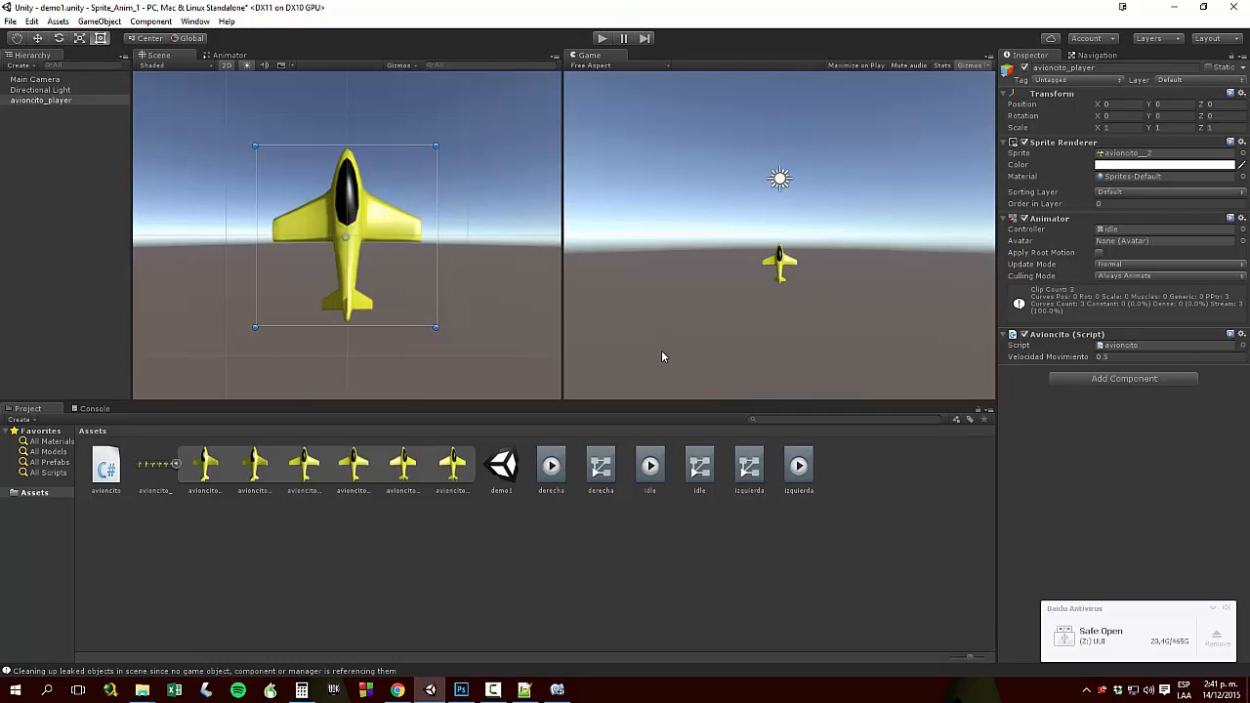
Switch to MonoDevelop and declare "static Animator animator;" below the velocidadMovimiento variable in avioncito.cs
key(alt+Tab)
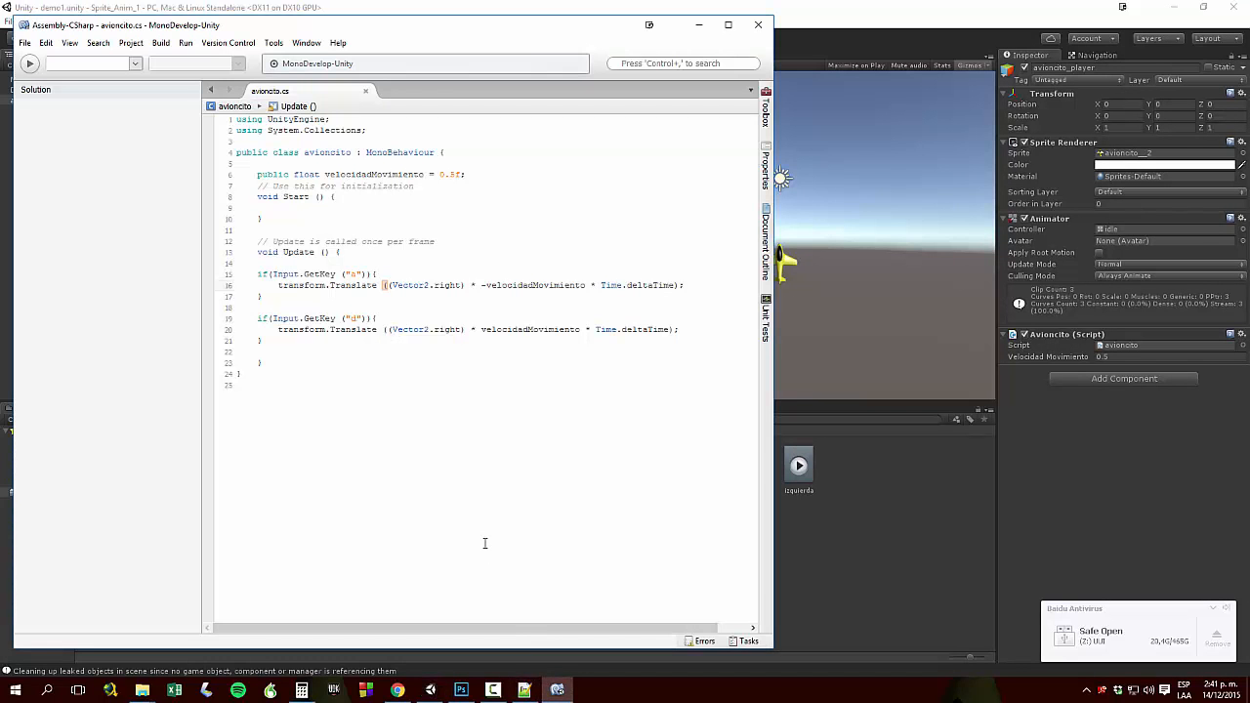
click(524, 689)
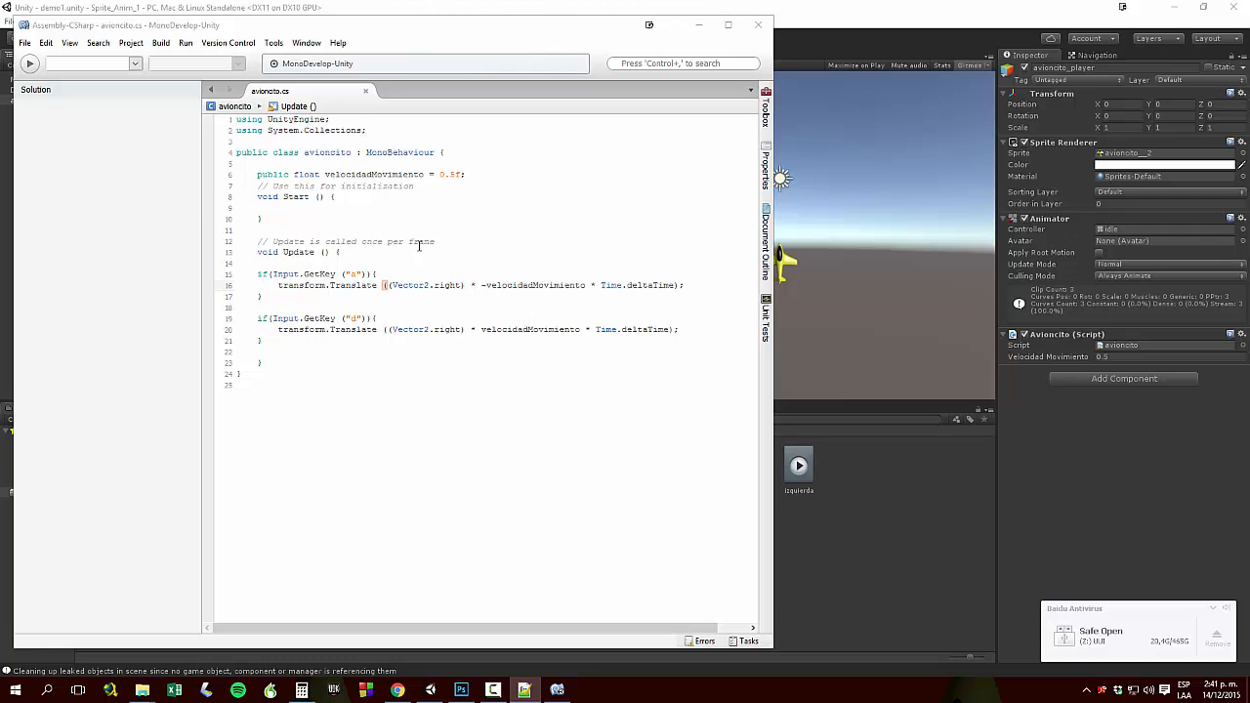
click(479, 174)
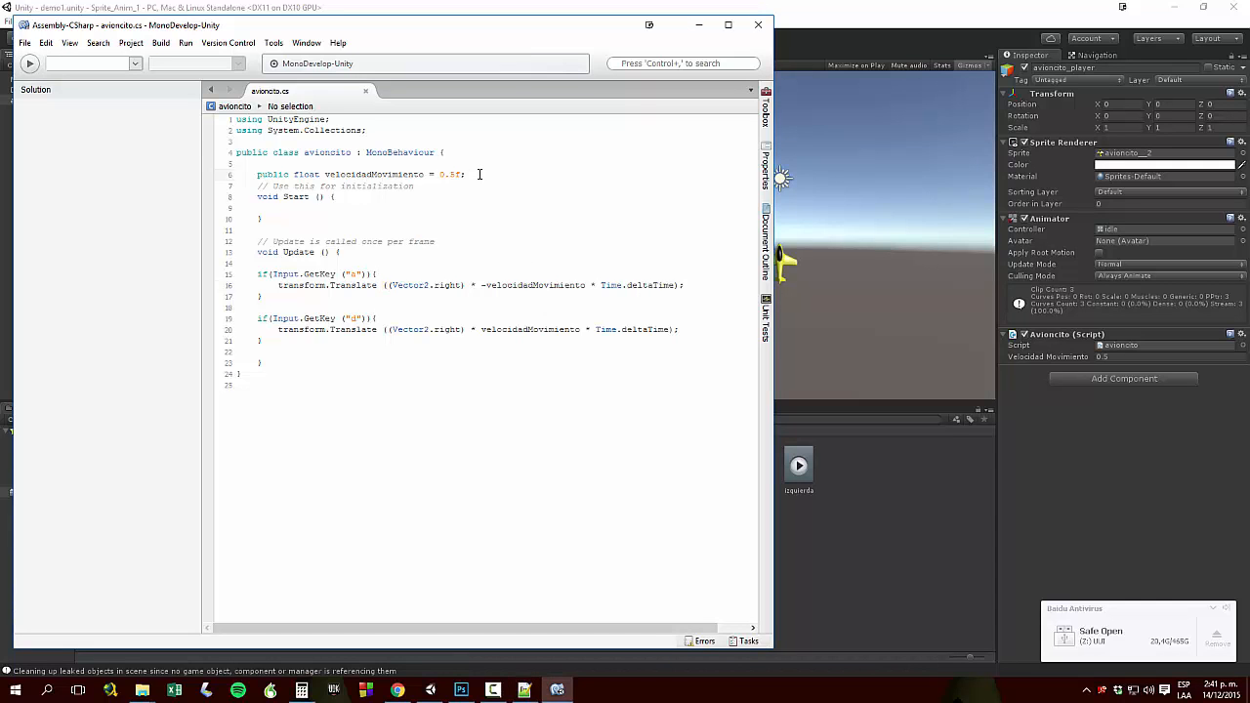
key(Return)
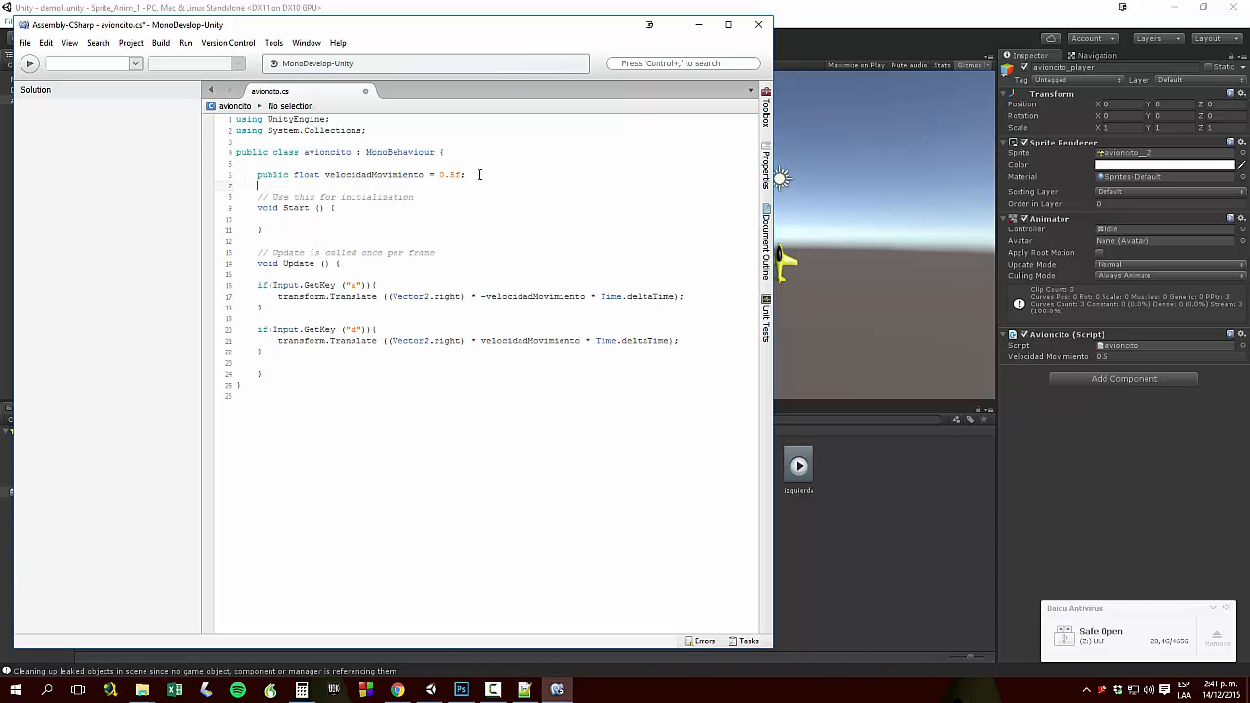
text(static)
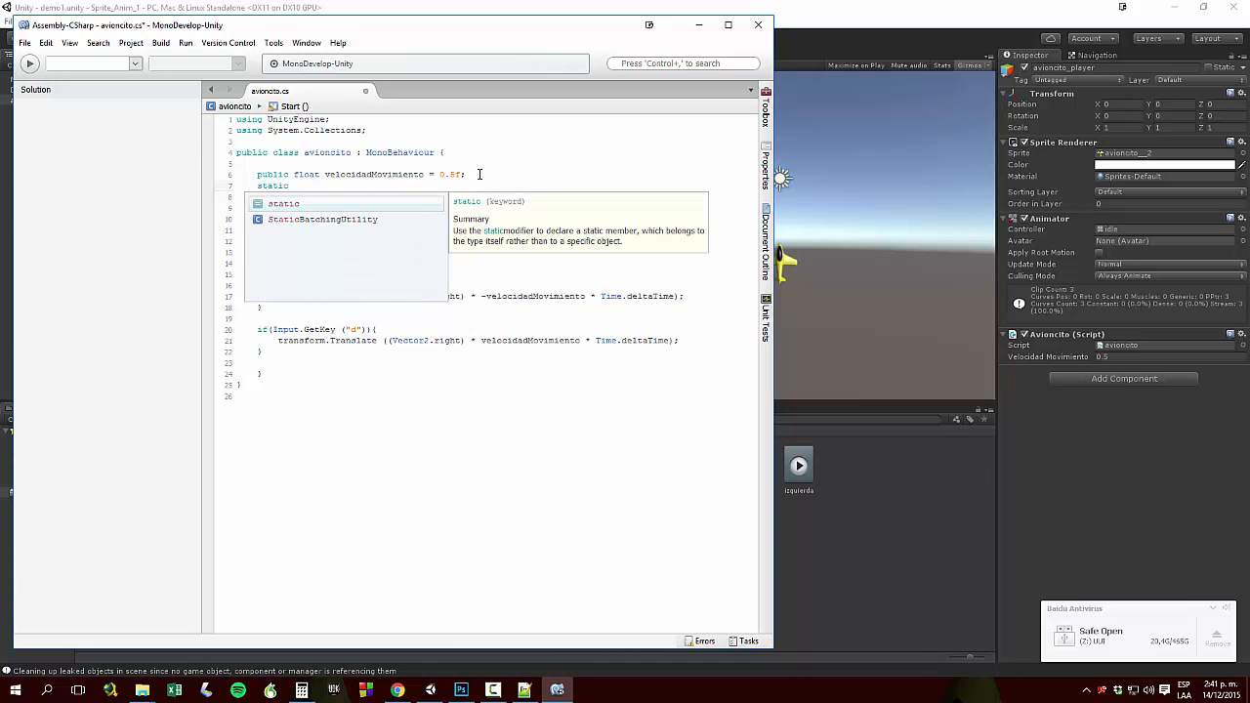
text( Animator)
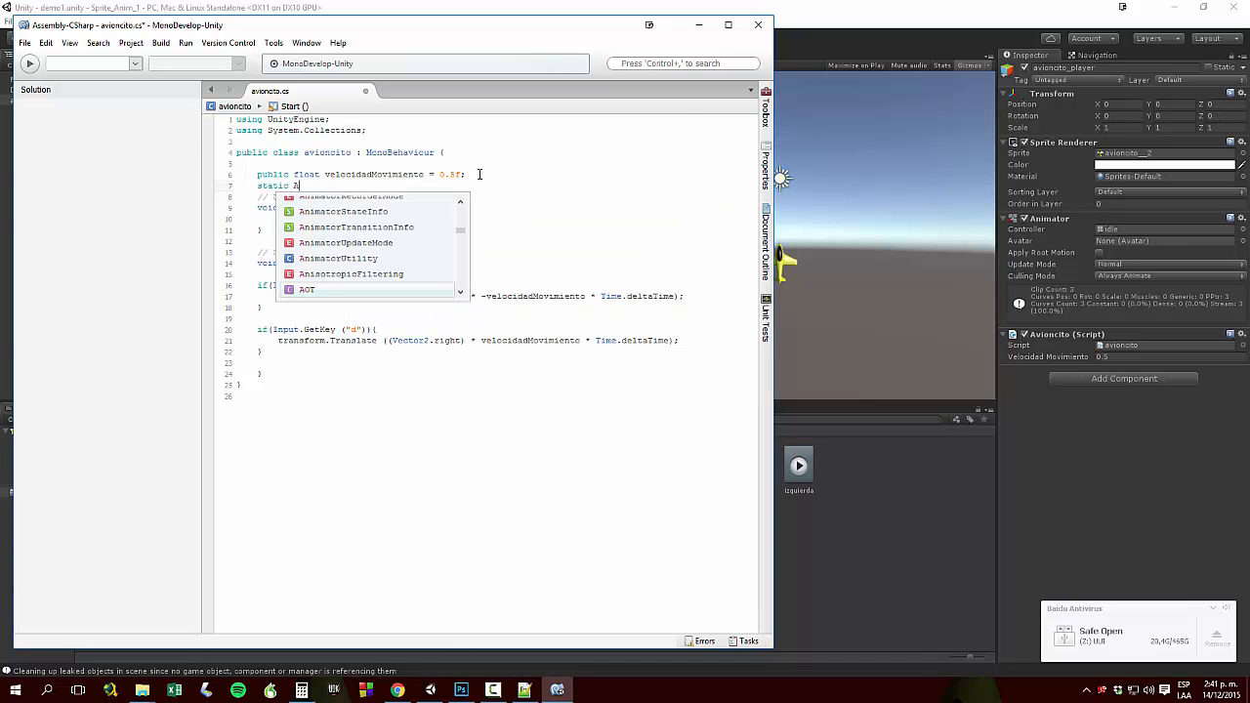
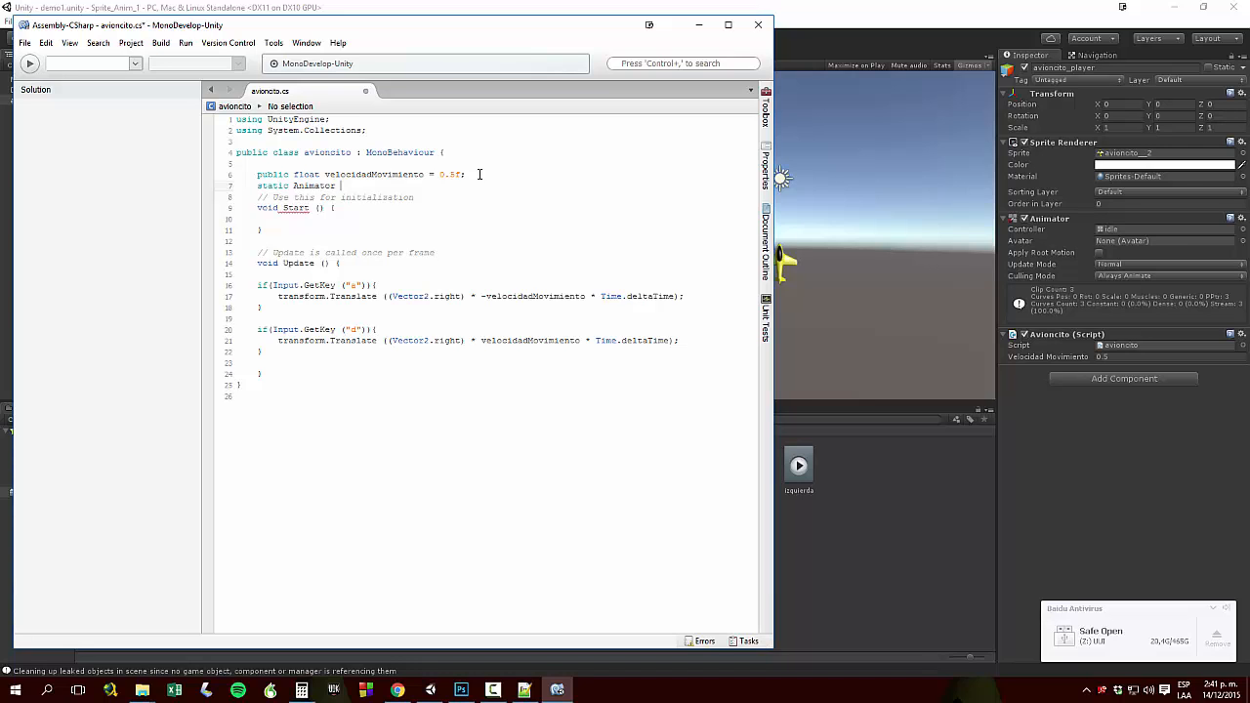
text(animator;)
In the Start method, assign the component reference with "animator = GetComponent<Animator>();"
click(273, 219)
text(animator)
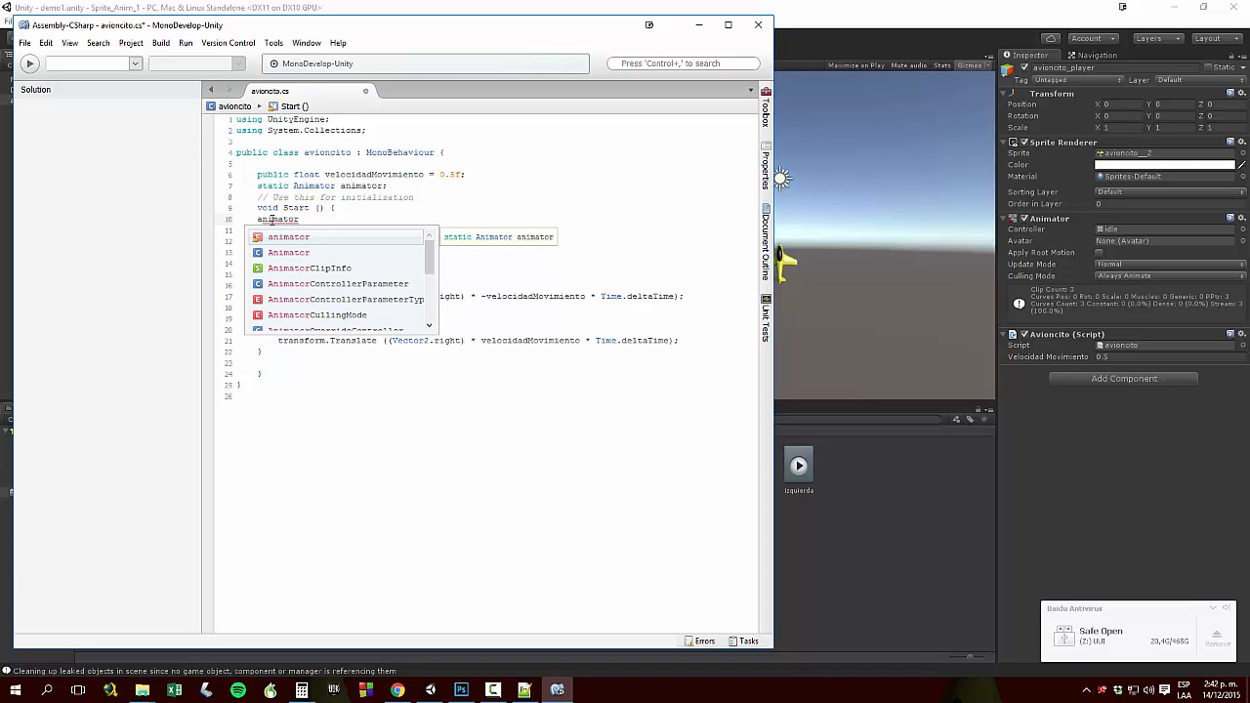
text( =)
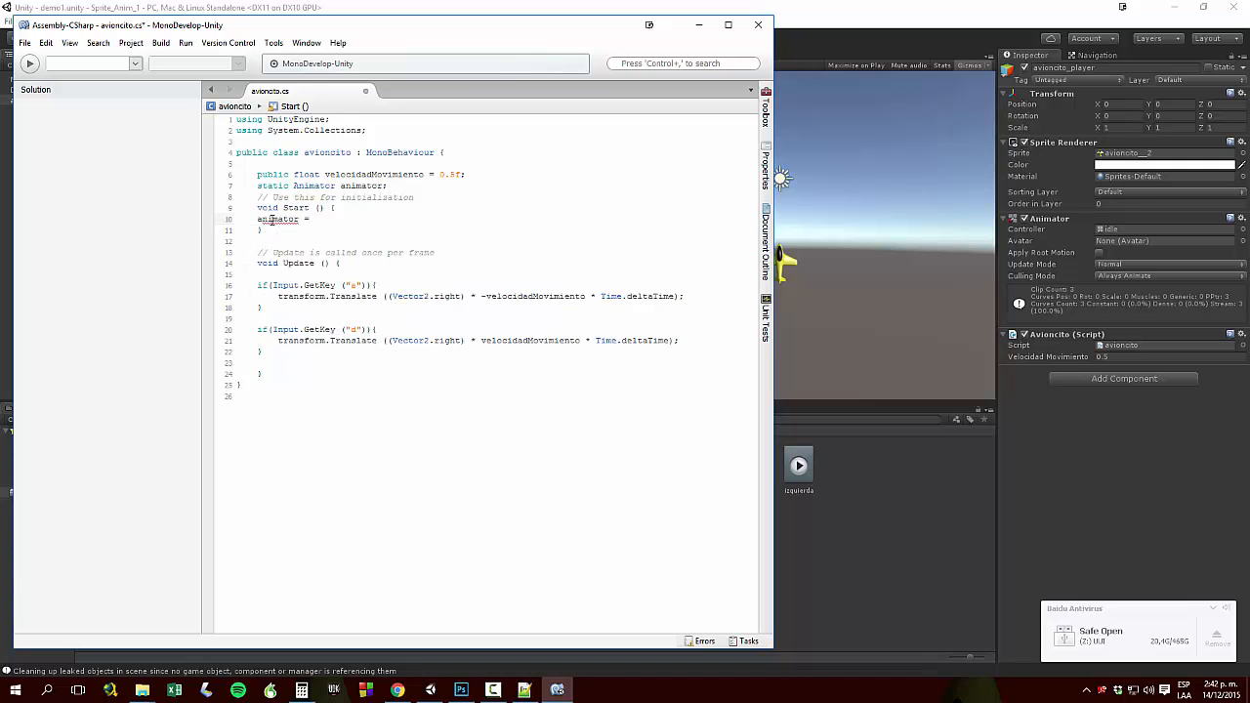
text( GetComponent )
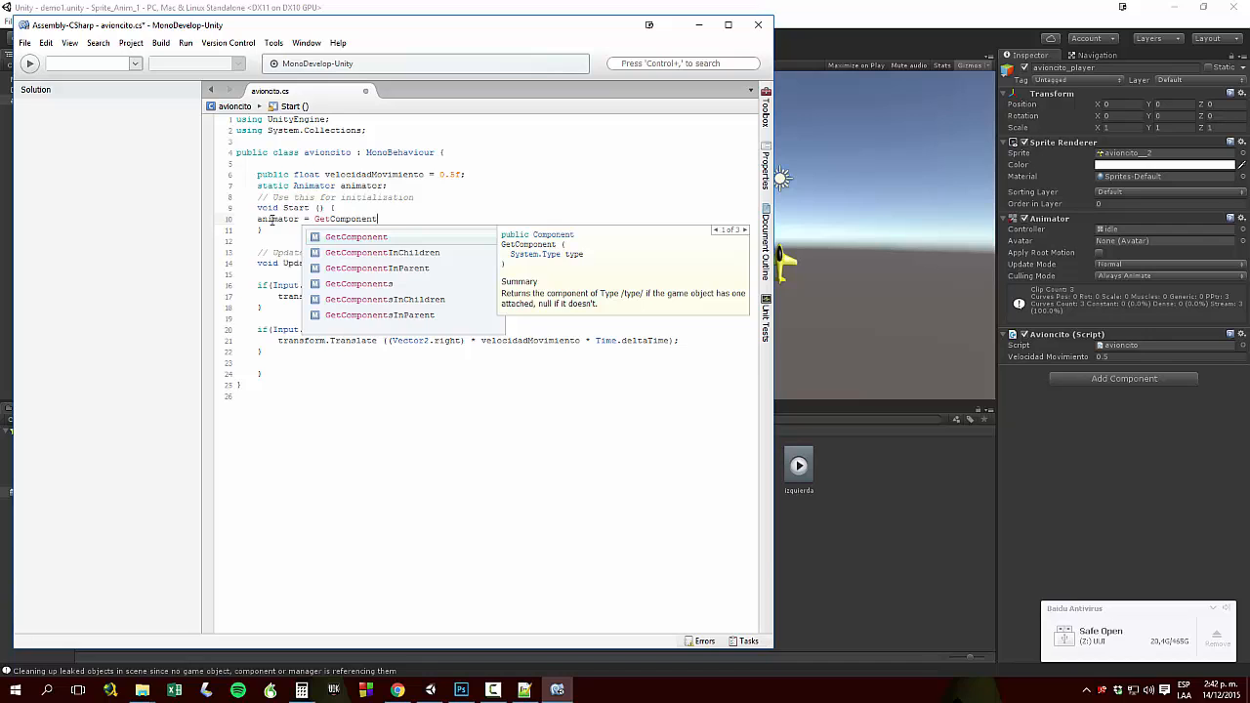
text(())
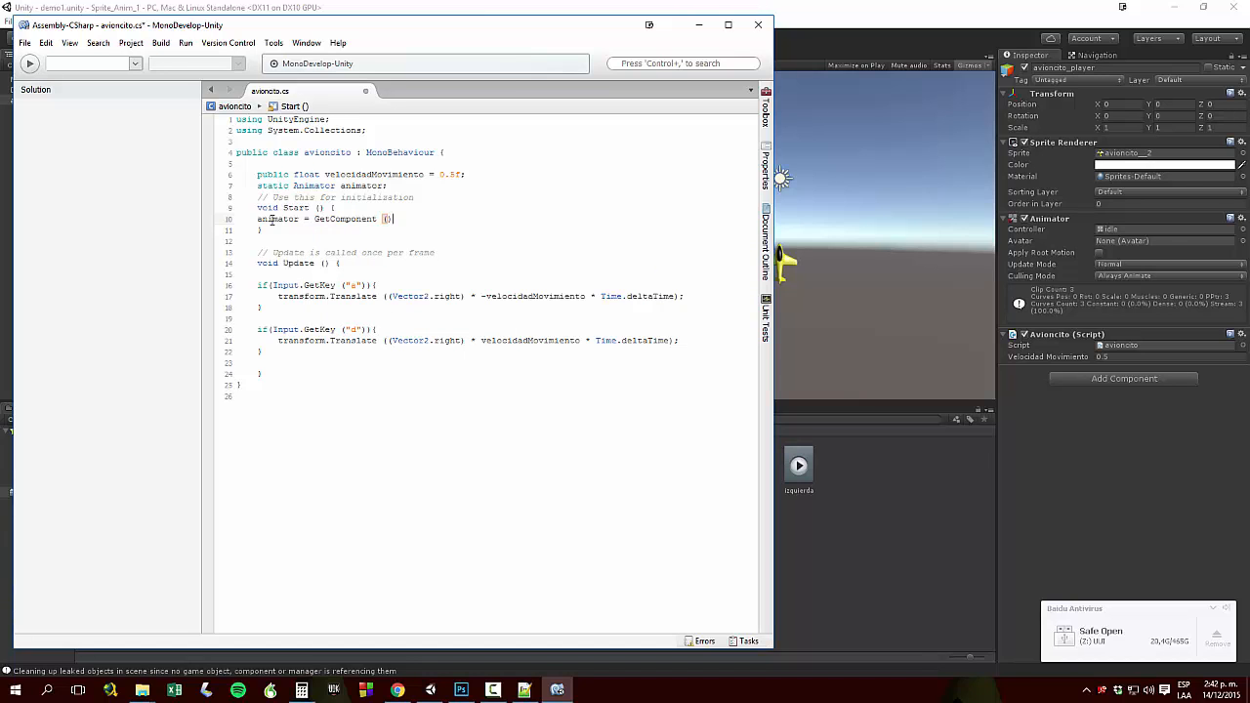
key(BackSpace)
text(>();)
key(Left)
key(Left)
key(Left)
key(Left)
text(Animator)
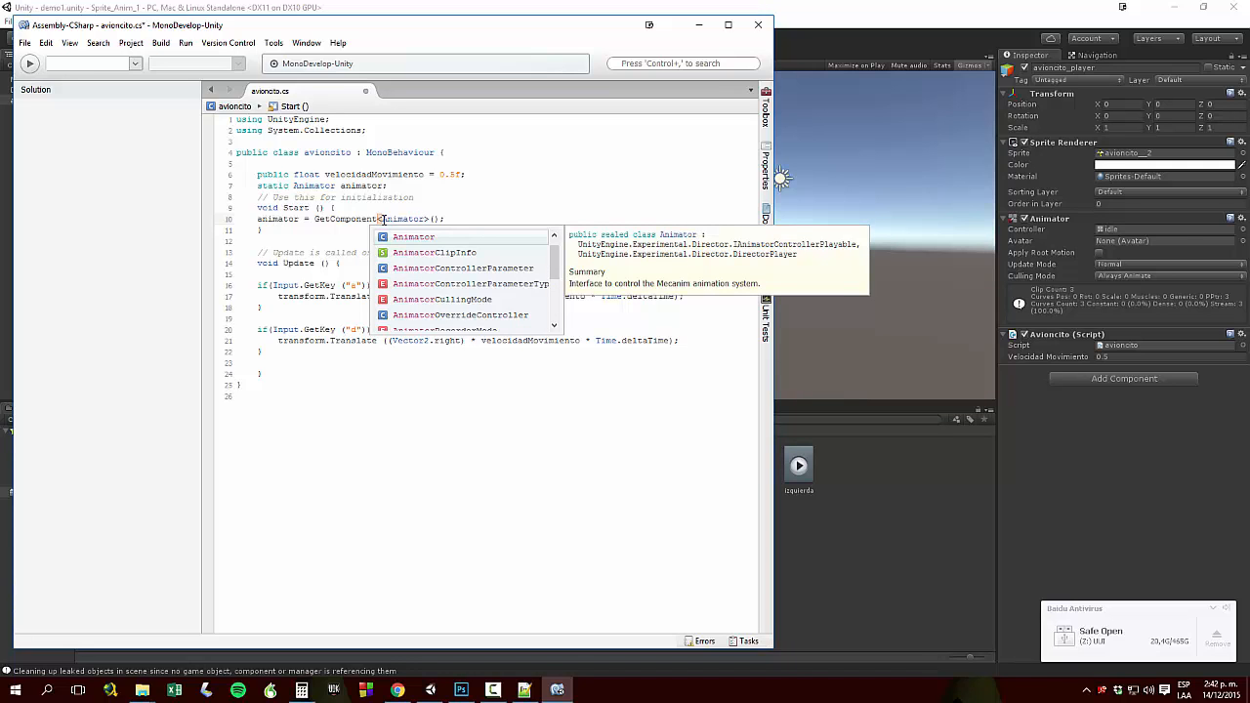
click(559, 185)
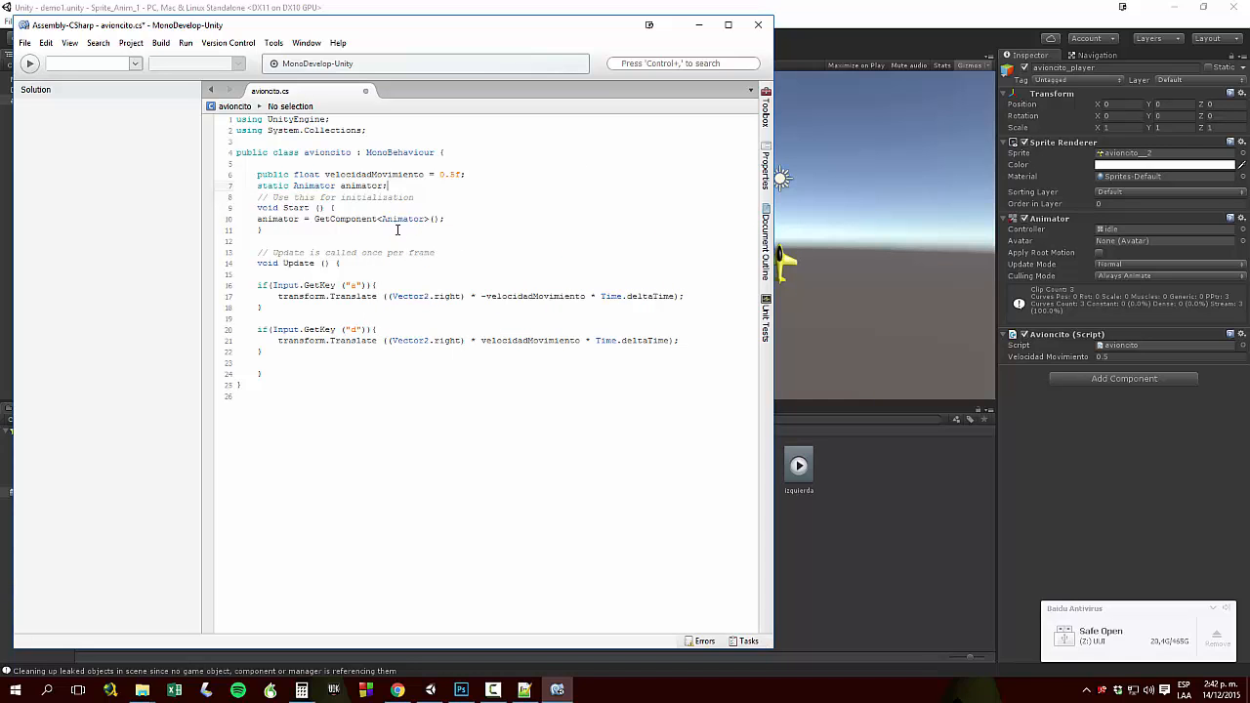
Indent the animator assignment in Start and both key-check if blocks in Update by one level
click(258, 219)
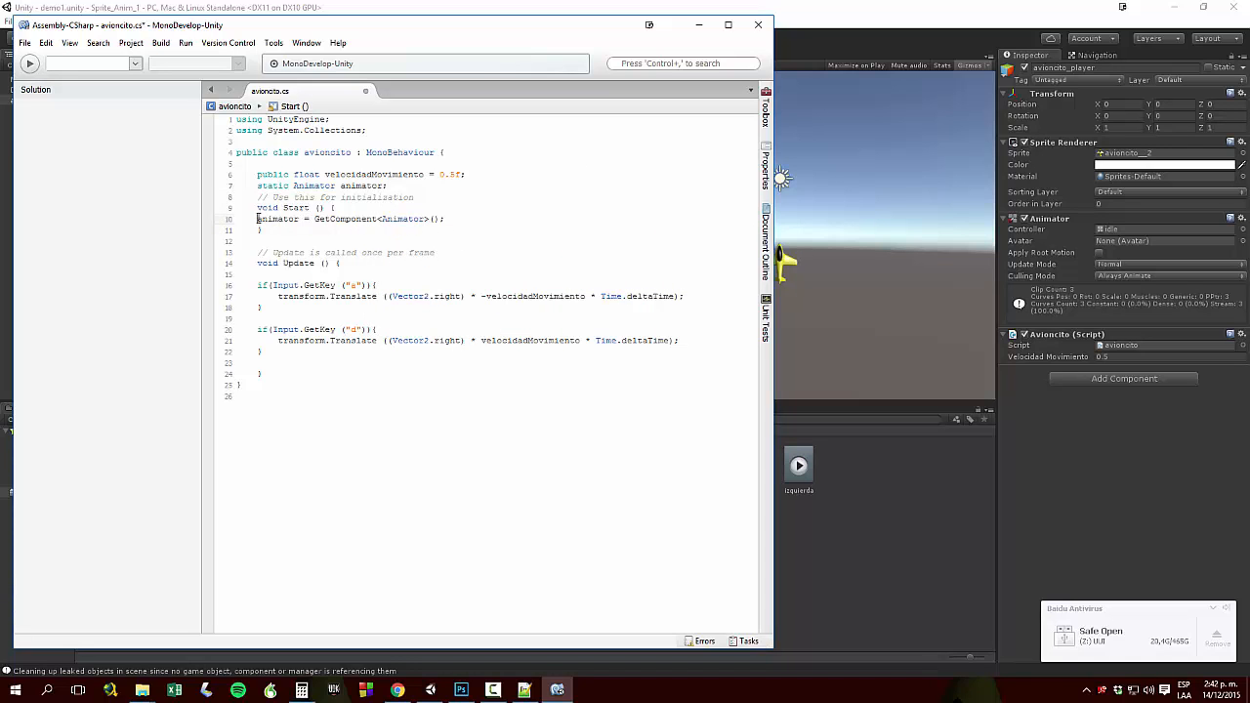
key(Tab)
click(256, 263)
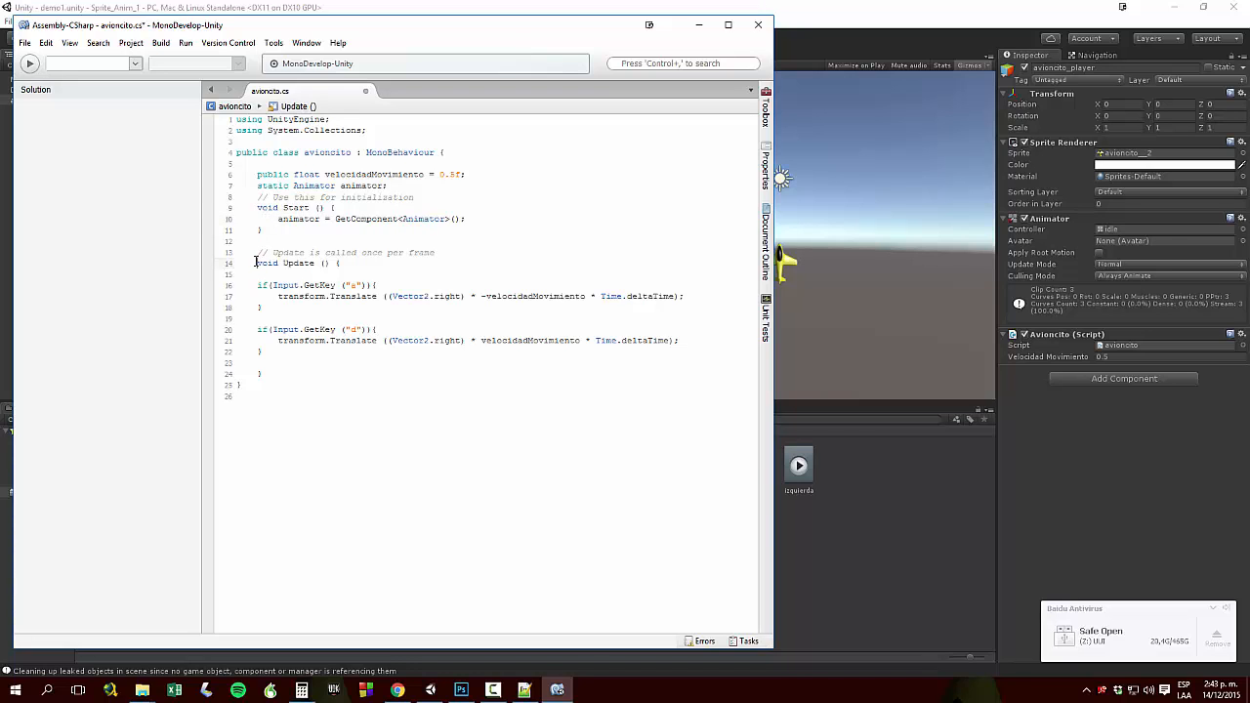
drag(257, 285, 271, 352)
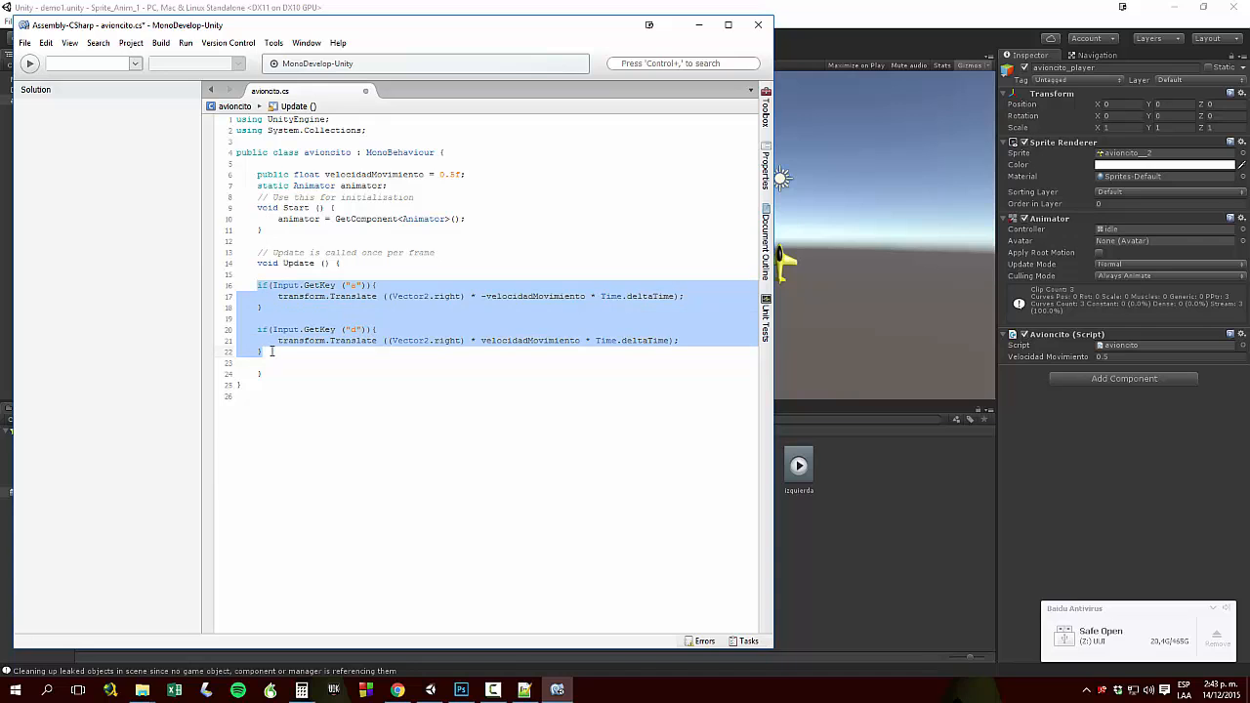
key(Tab)
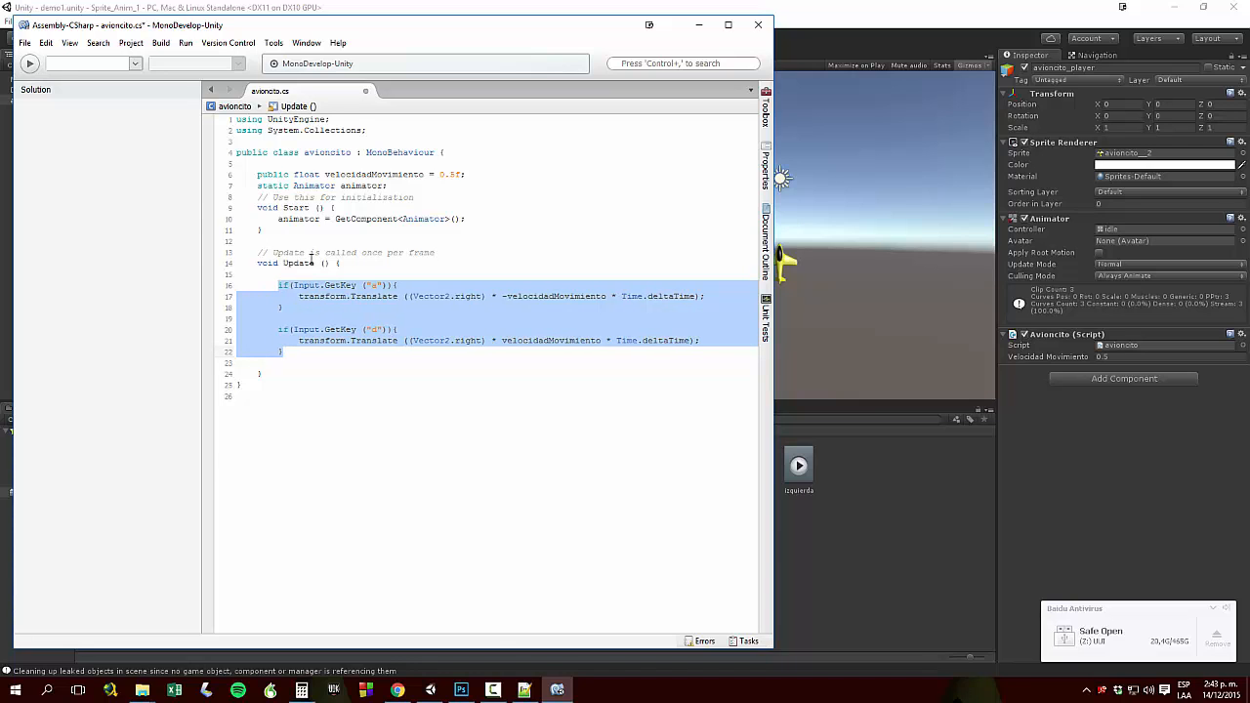
click(320, 220)
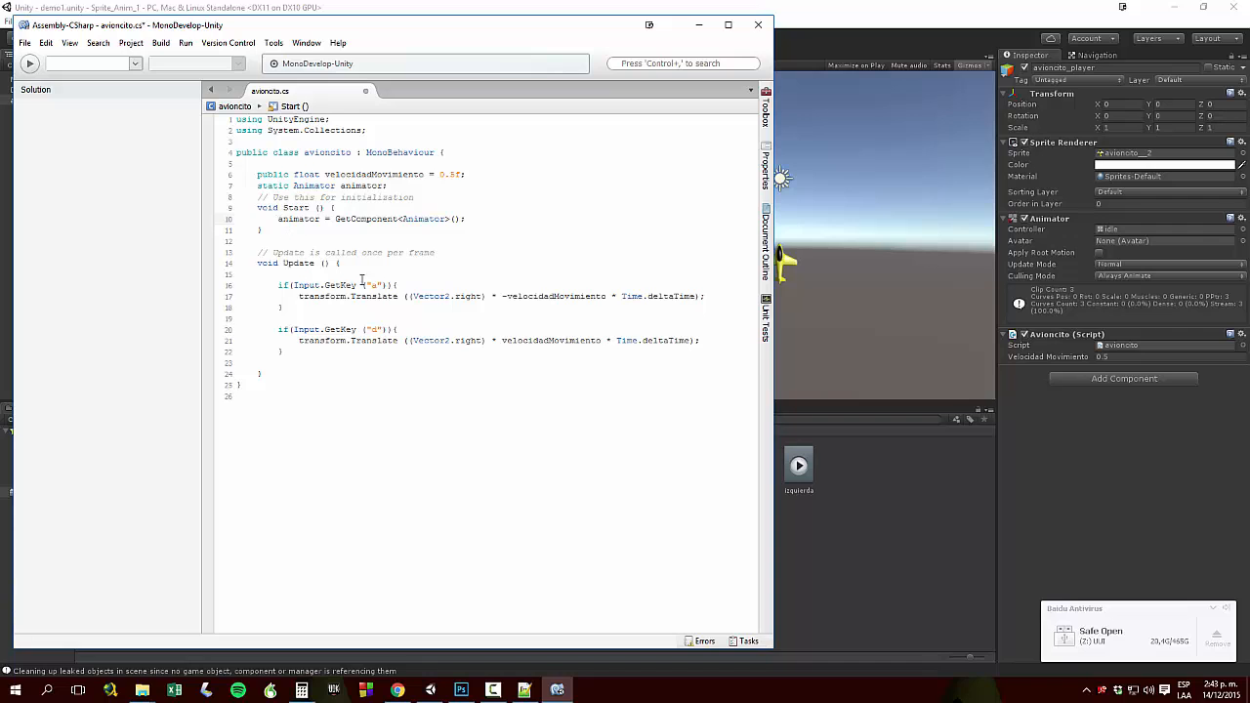
Add an animator.SetInteger call with the parameter name "mover" below the Translate line in the "a" key block
click(711, 297)
key(Return)
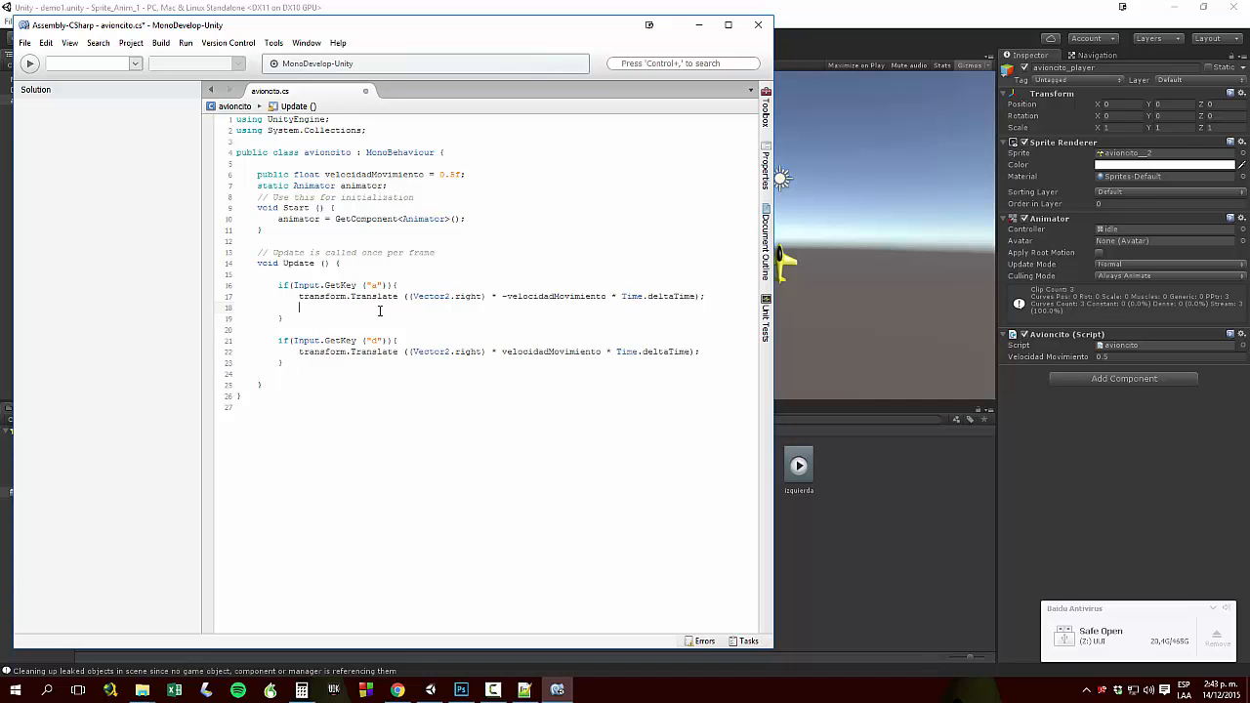
text(animator)
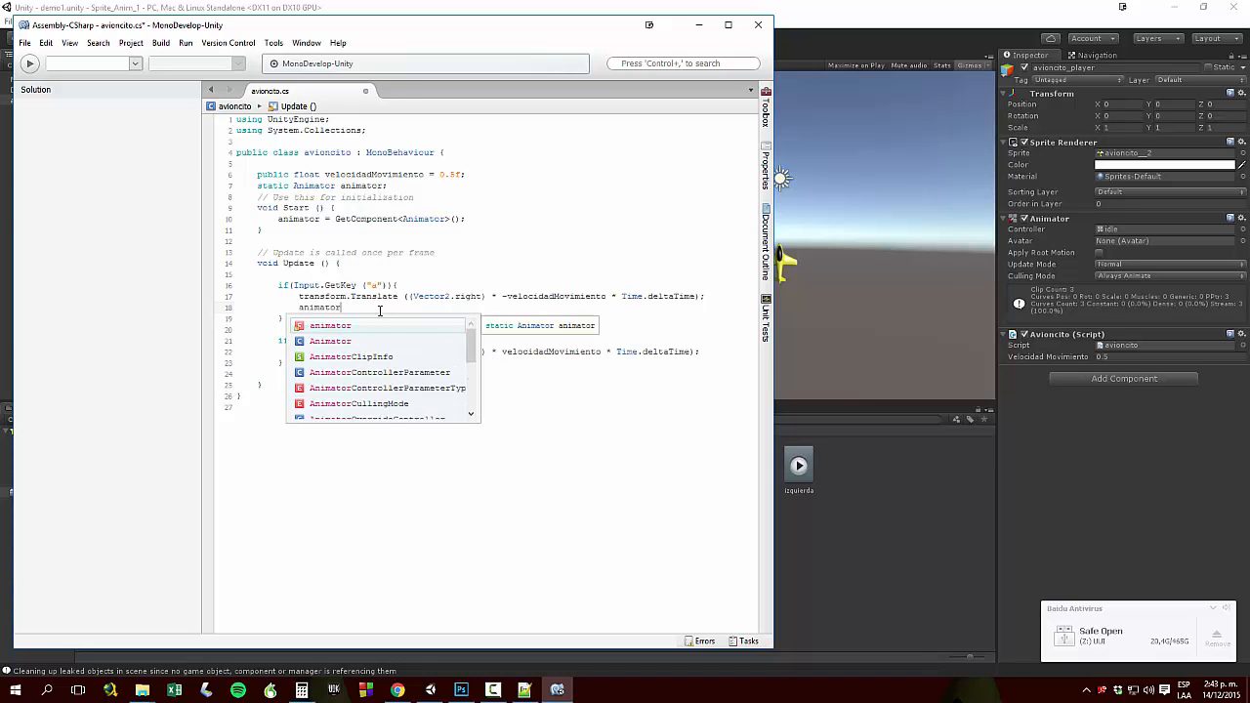
text(.S)
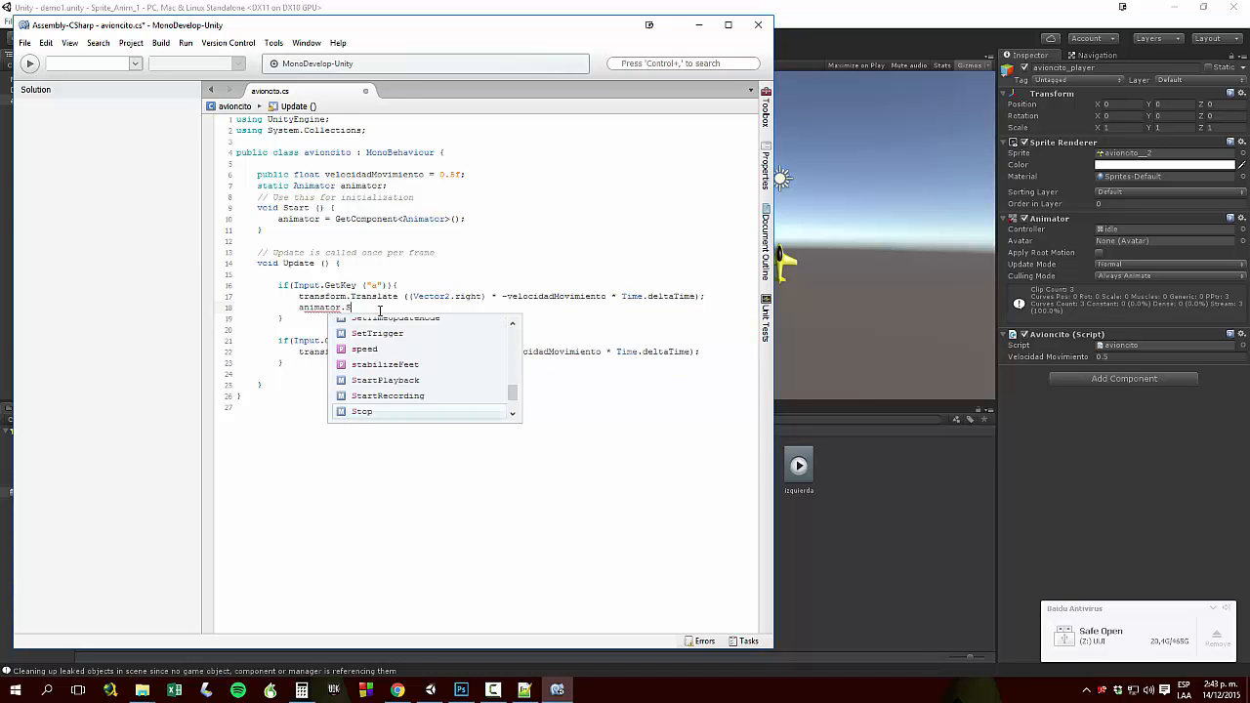
text(etIn)
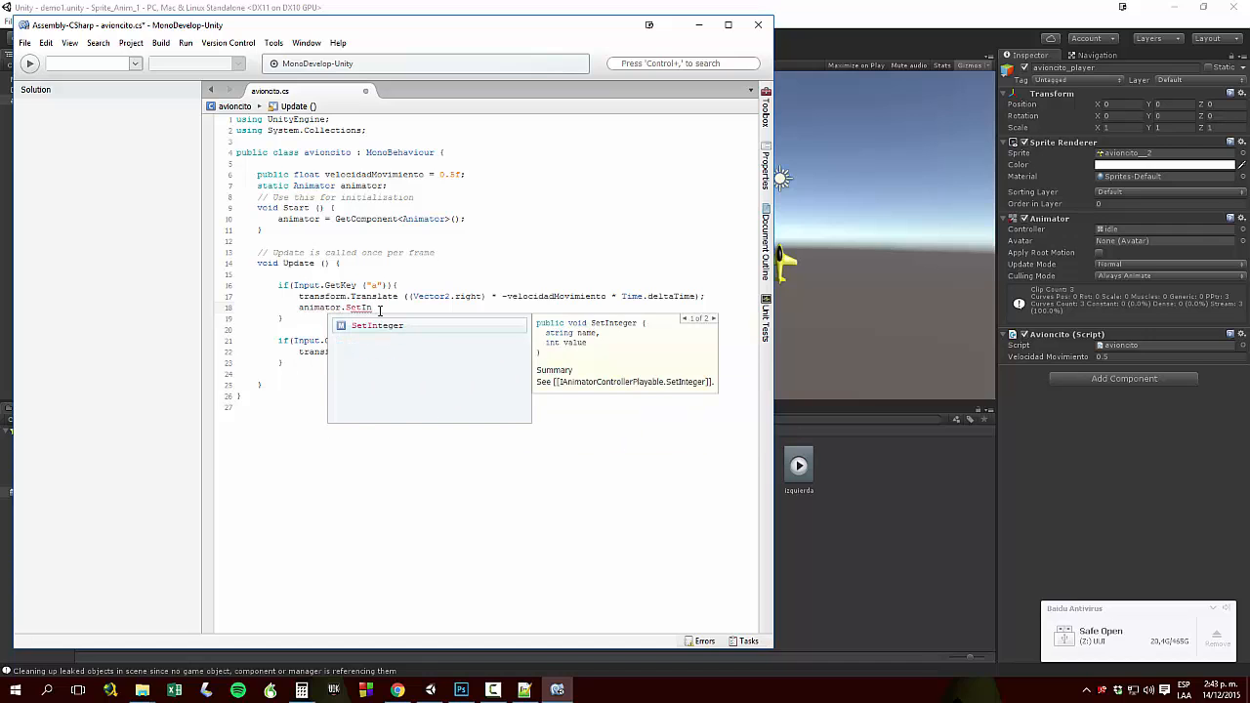
text(teger)
text(();)
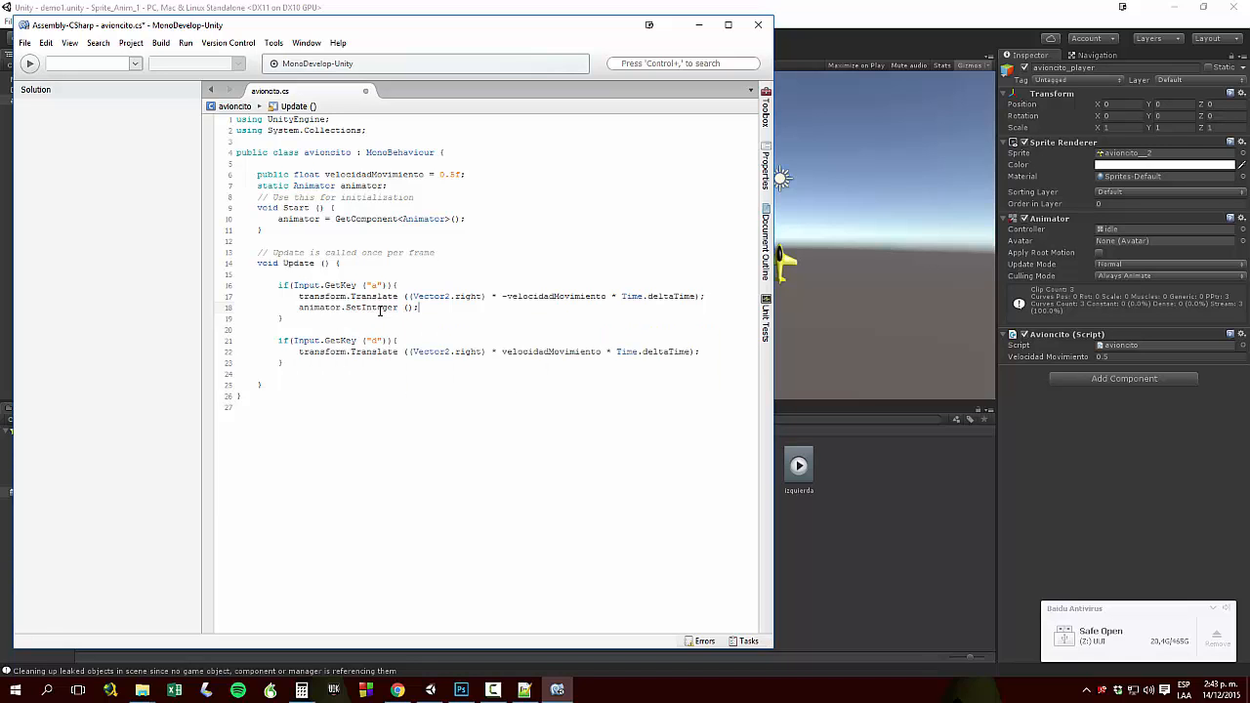
key(Left)
key(Left)
text(")
text(mover)
Check the parameter name in Unity's Animator, and complete the SetInteger call in MonoDevelop with the value 1
click(808, 41)
click(228, 56)
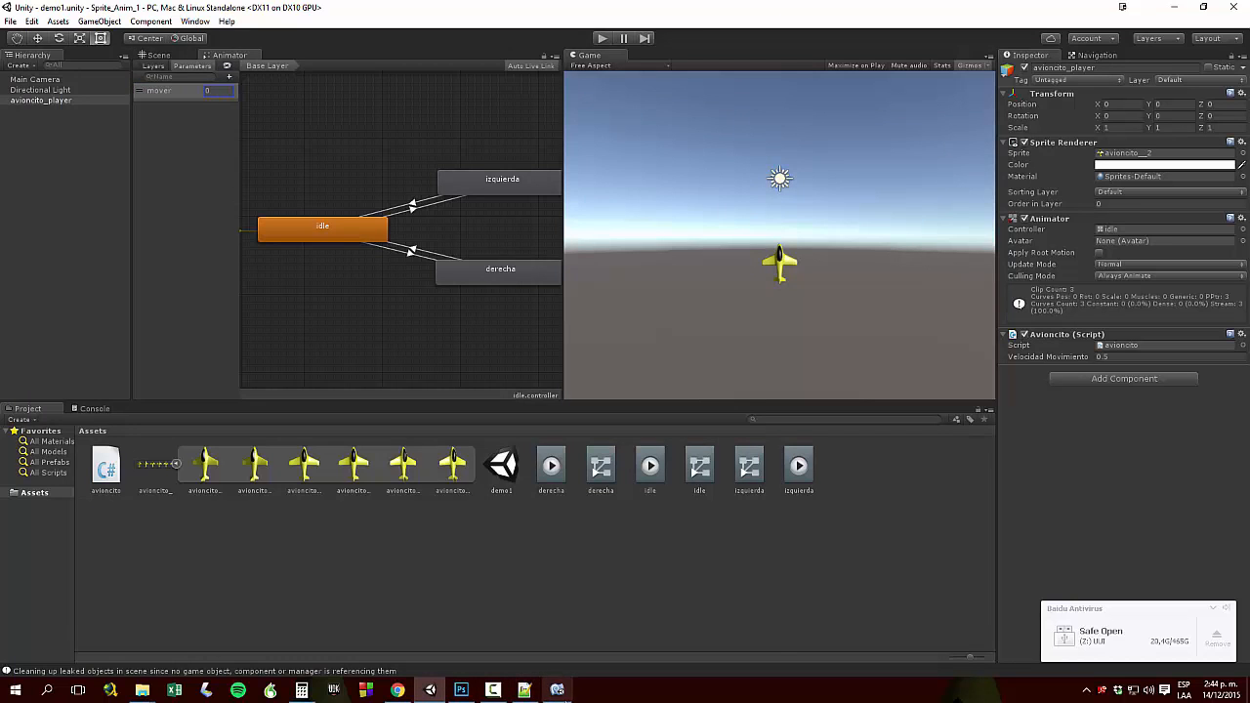
click(556, 690)
click(450, 309)
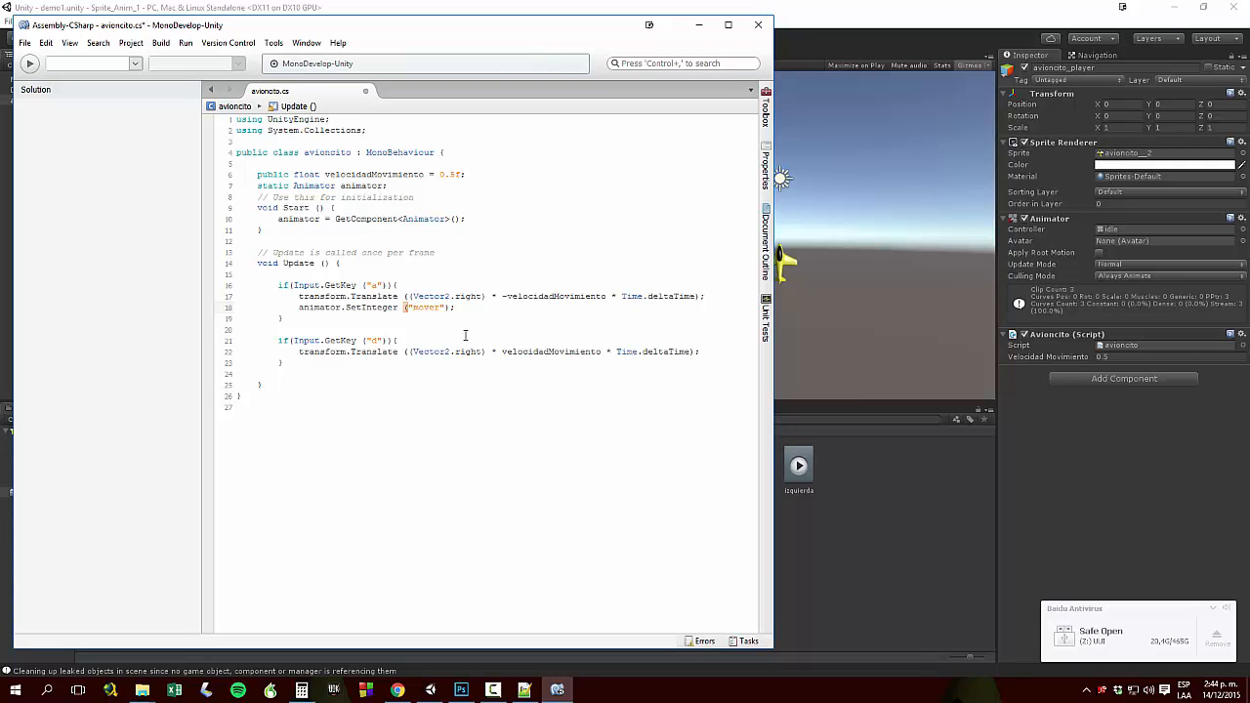
text(,)
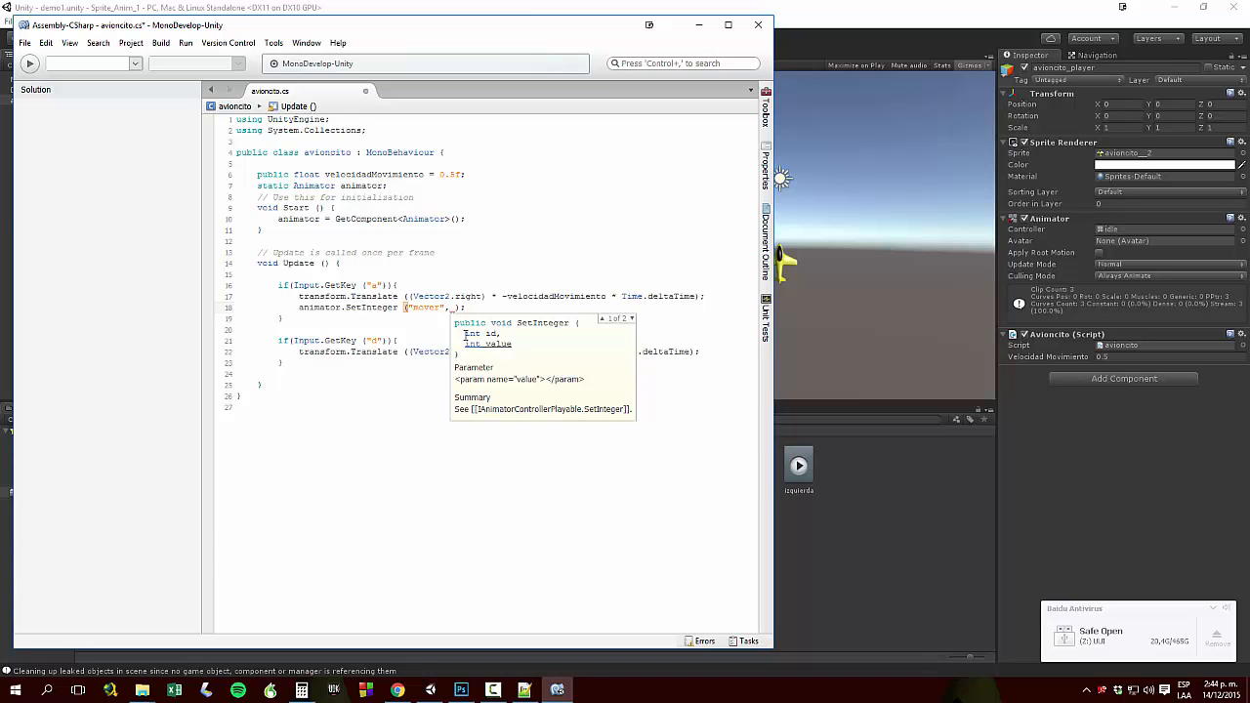
text(1)
click(533, 274)
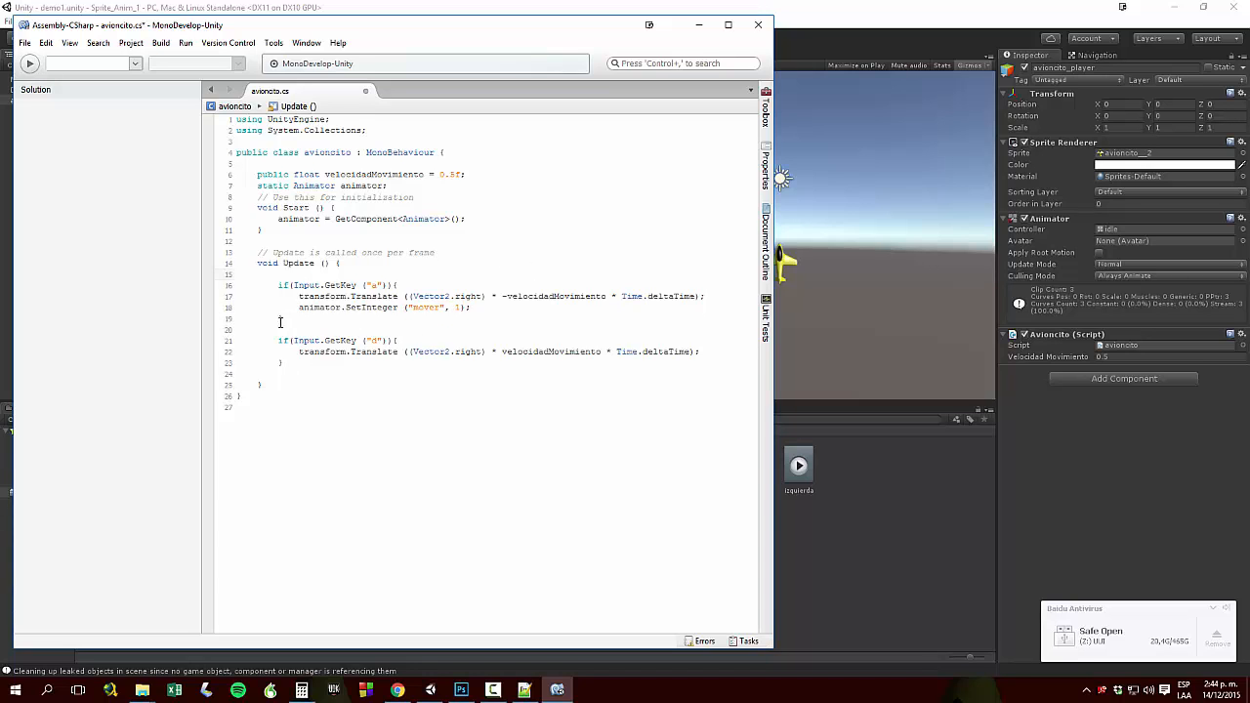
drag(297, 308, 399, 308)
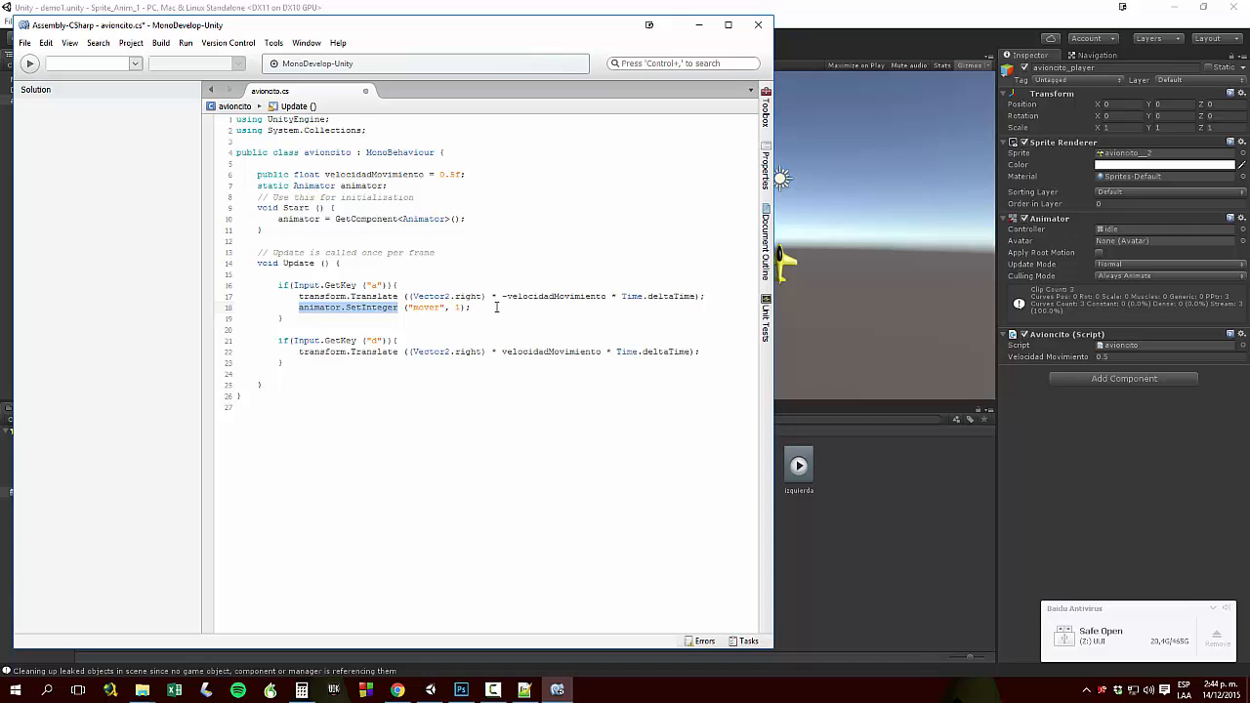
Add animator.SetInteger ("mover", 2); below the Translate line in the "d" key block and save the script
drag(497, 308, 301, 311)
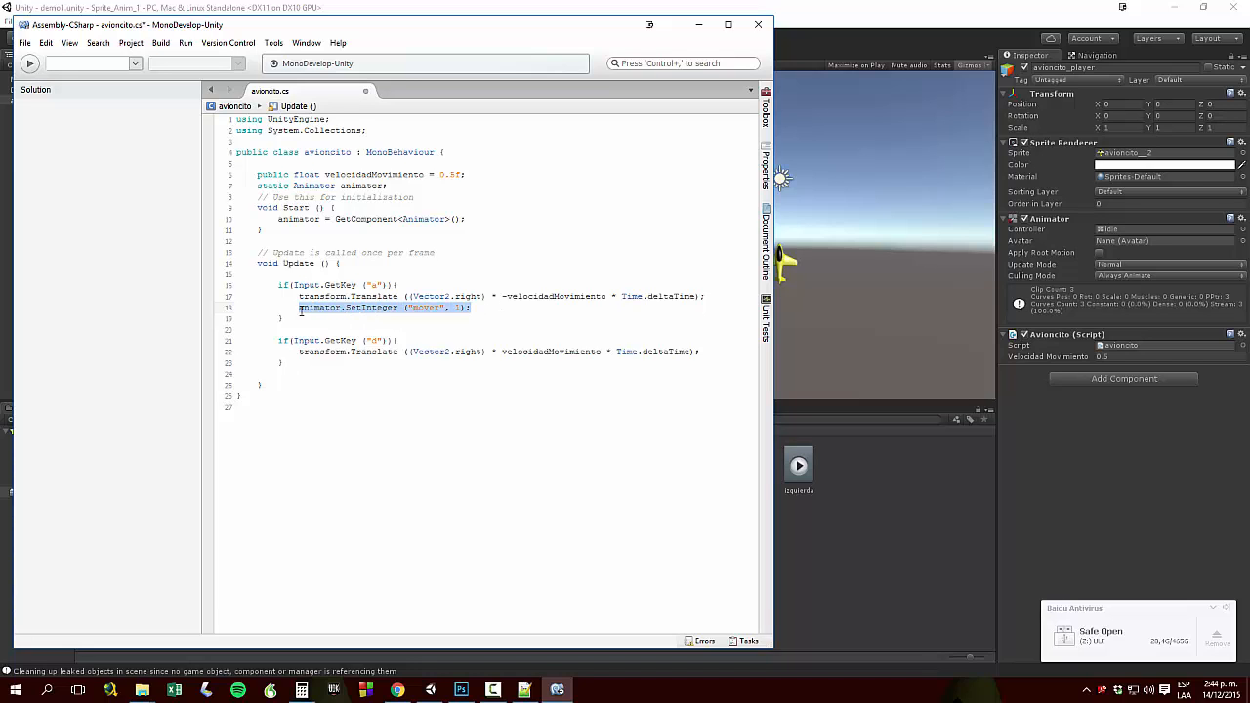
click(705, 356)
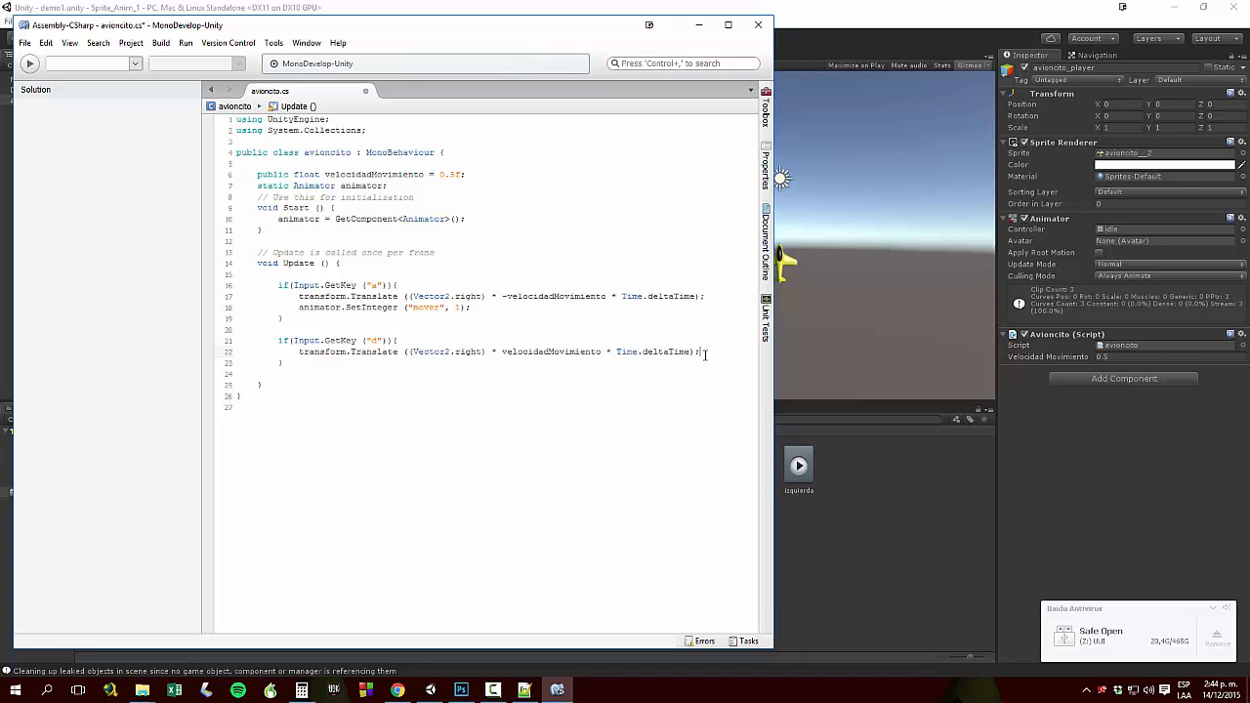
key(Return)
text(animator.SetInteger ("mover", 1);)
double_click(456, 364)
text(2)
click(24, 43)
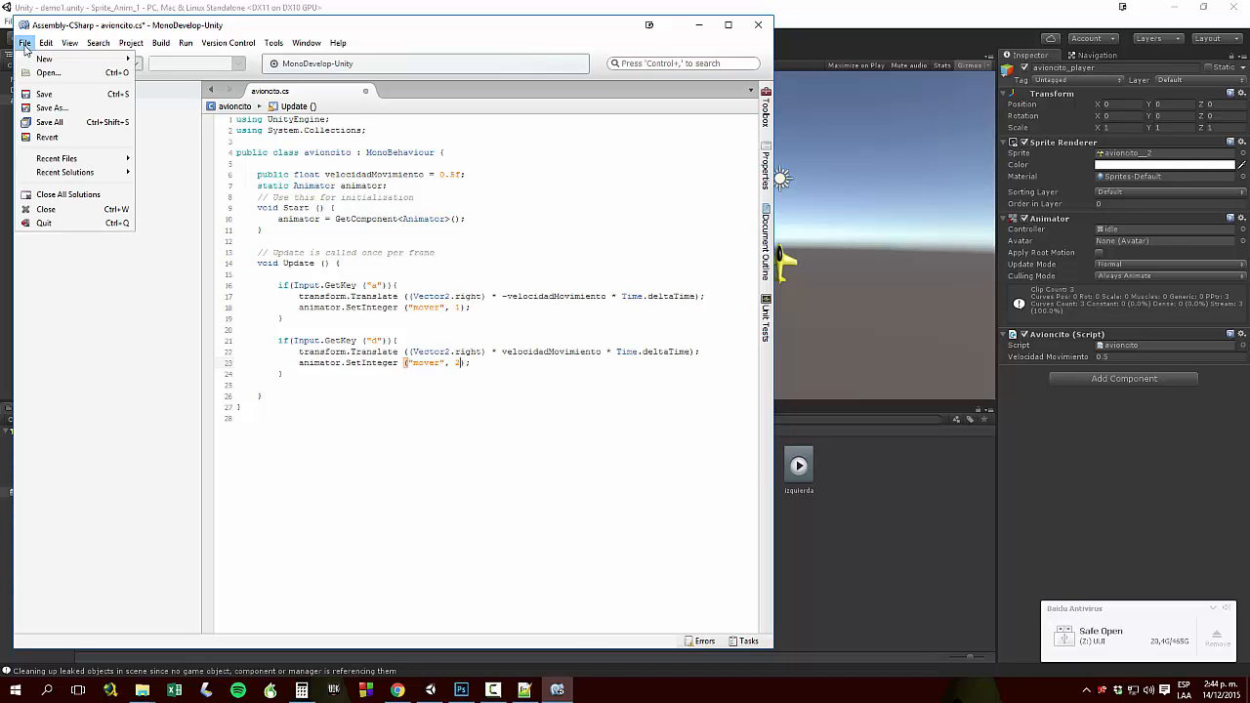
click(49, 95)
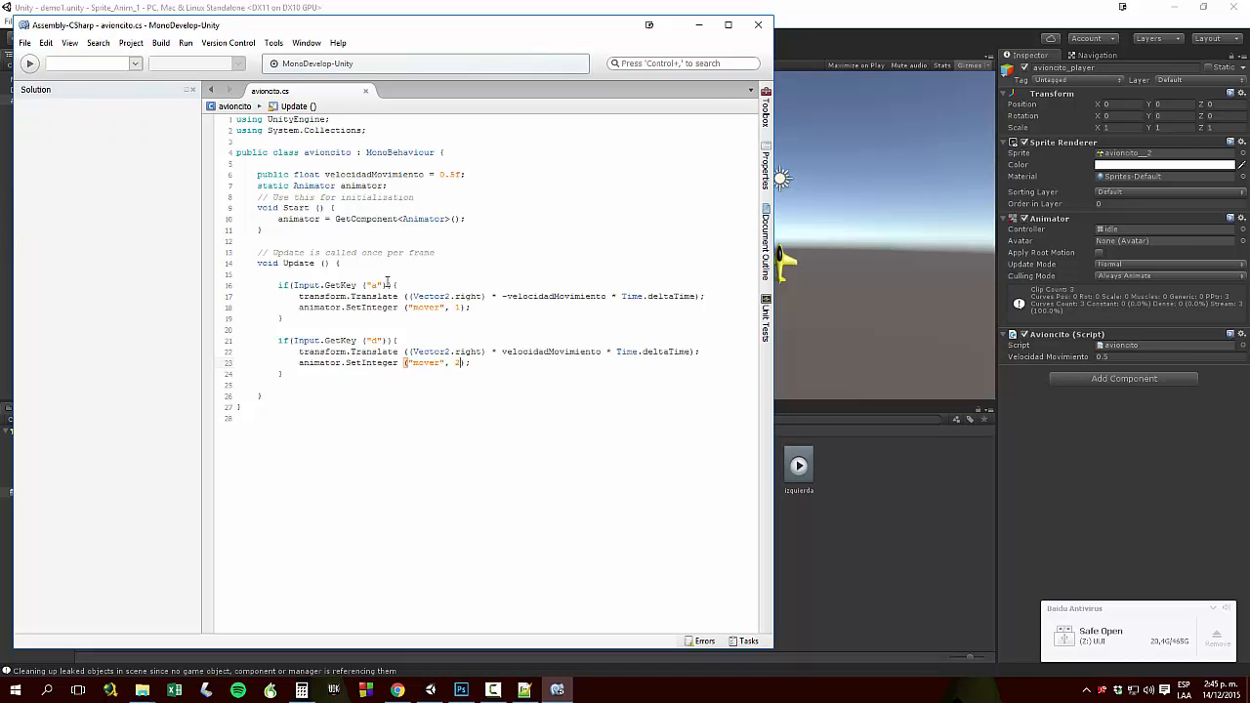
Switch to Unity, play the scene to test moving the plane right and left, and stop playback
click(802, 47)
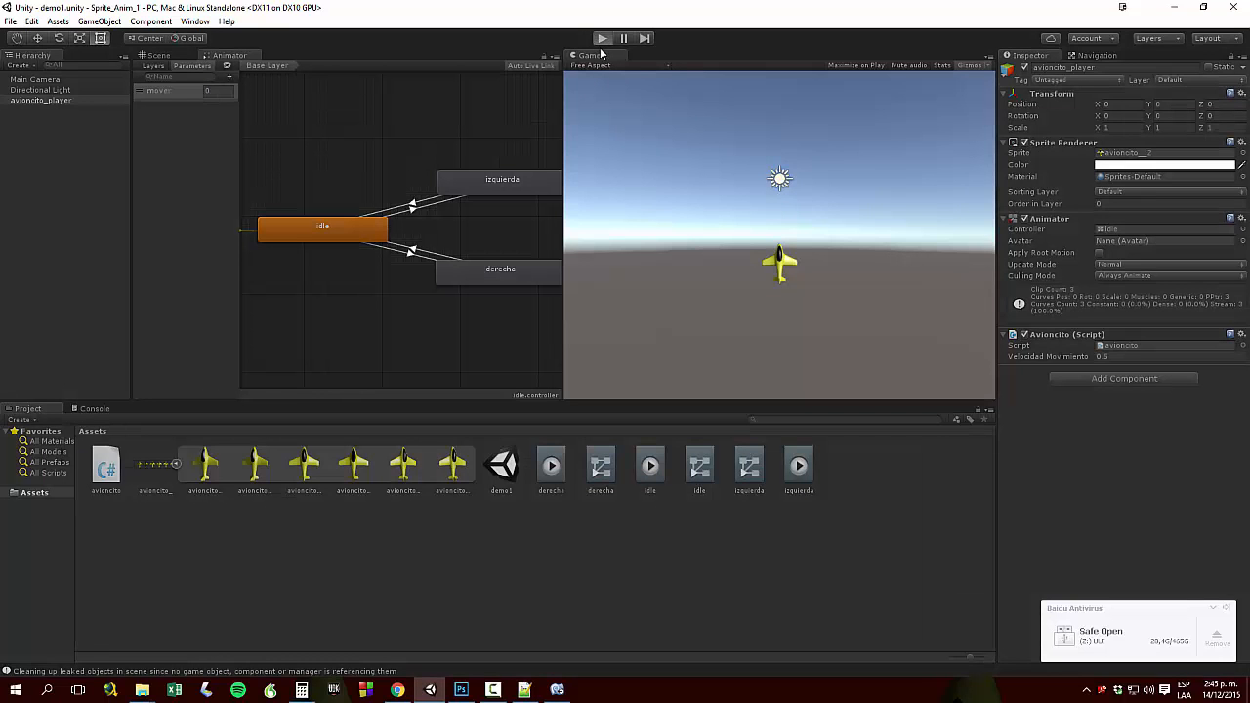
click(606, 39)
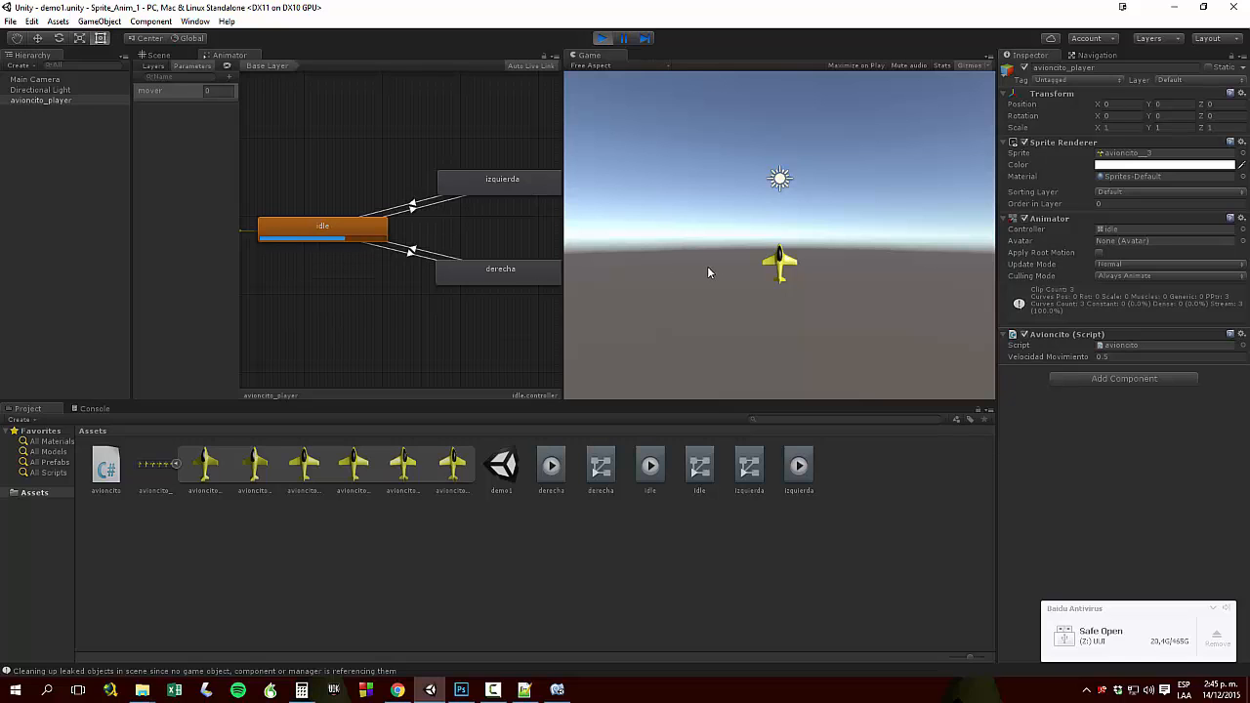
key(Right)
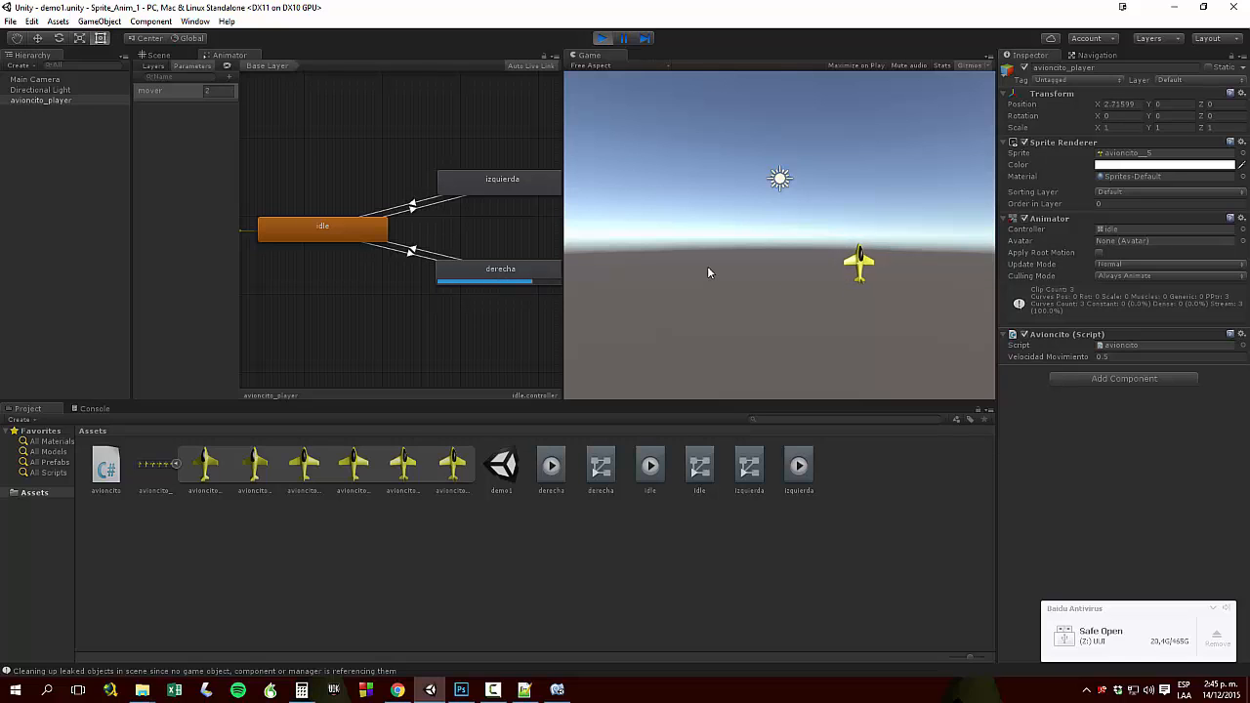
key(Left)
click(603, 38)
Return to MonoDevelop and insert two blank lines above the "a" key check in the Update method
click(557, 690)
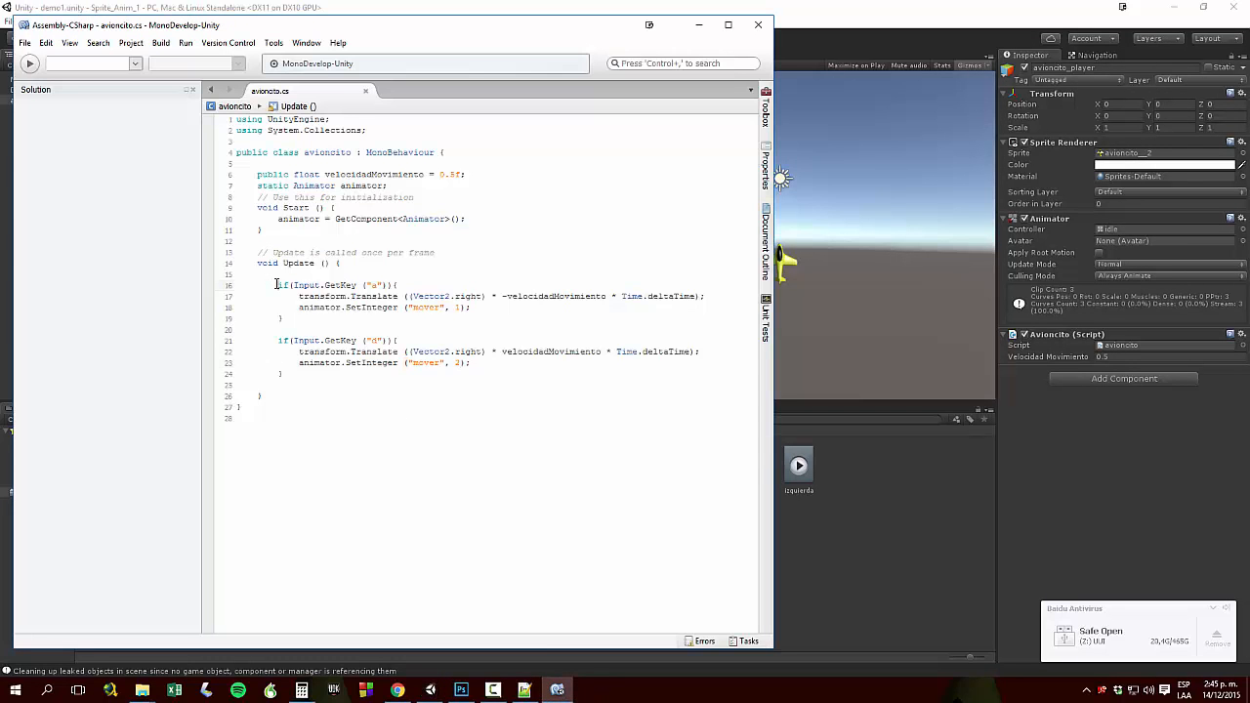
mouse_move(277, 284)
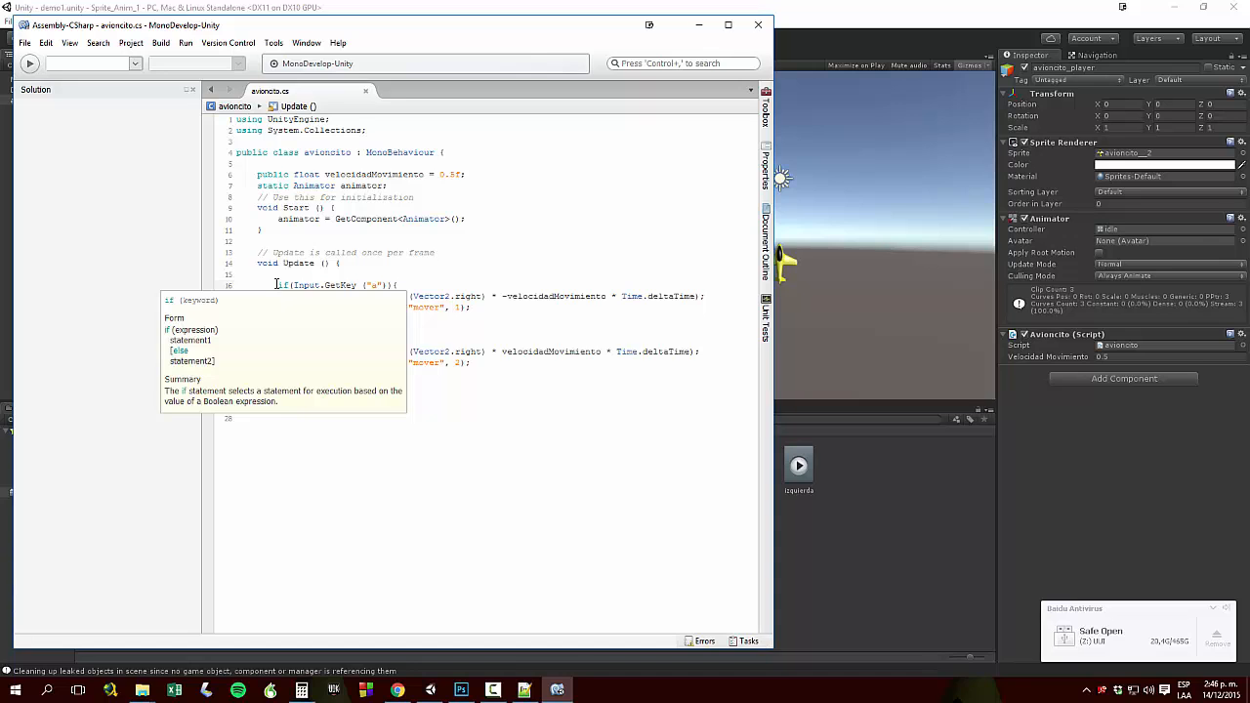
key(Return)
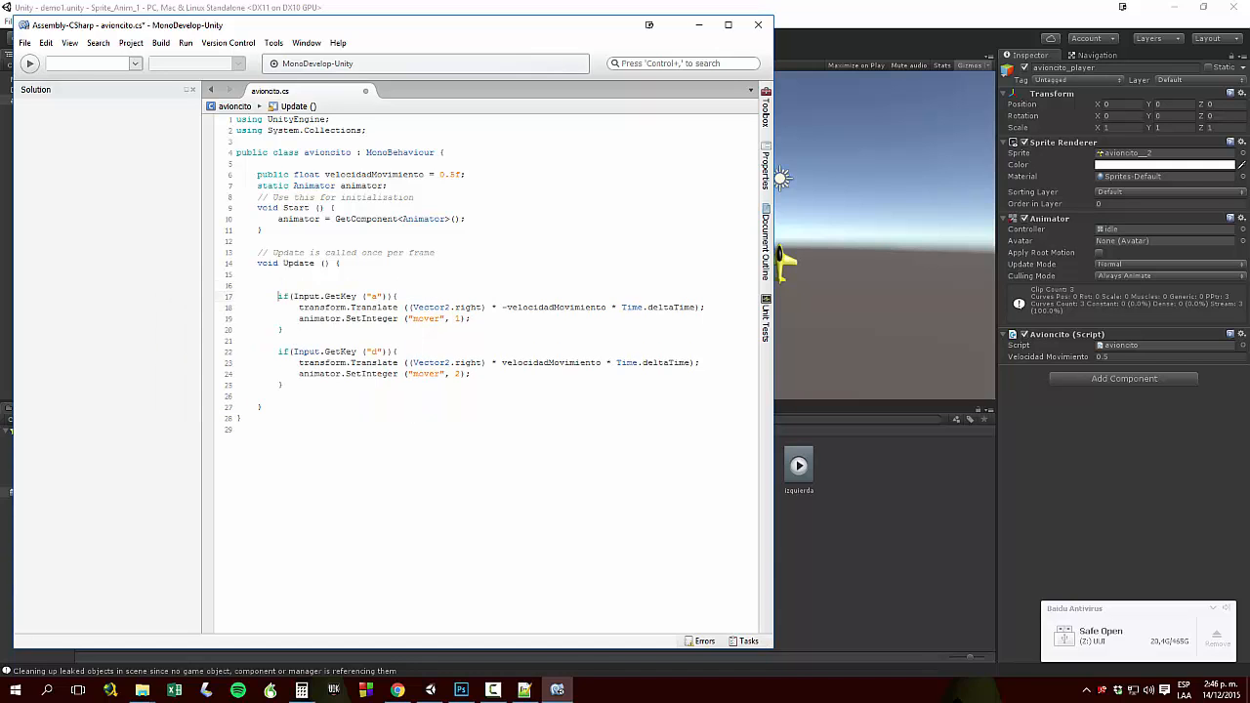
key(Return)
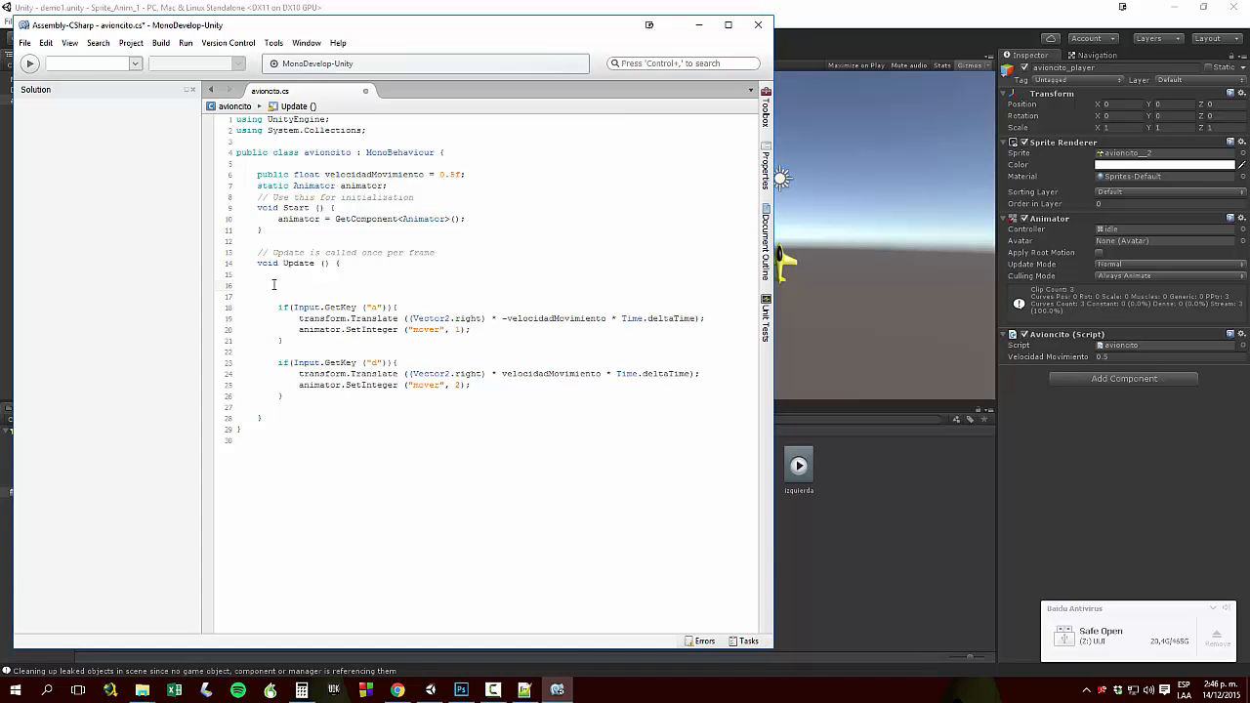
click(273, 285)
Write animator.SetInteger ("mover", 0); at the start of Update, above both key checks, and save the script
text(animator)
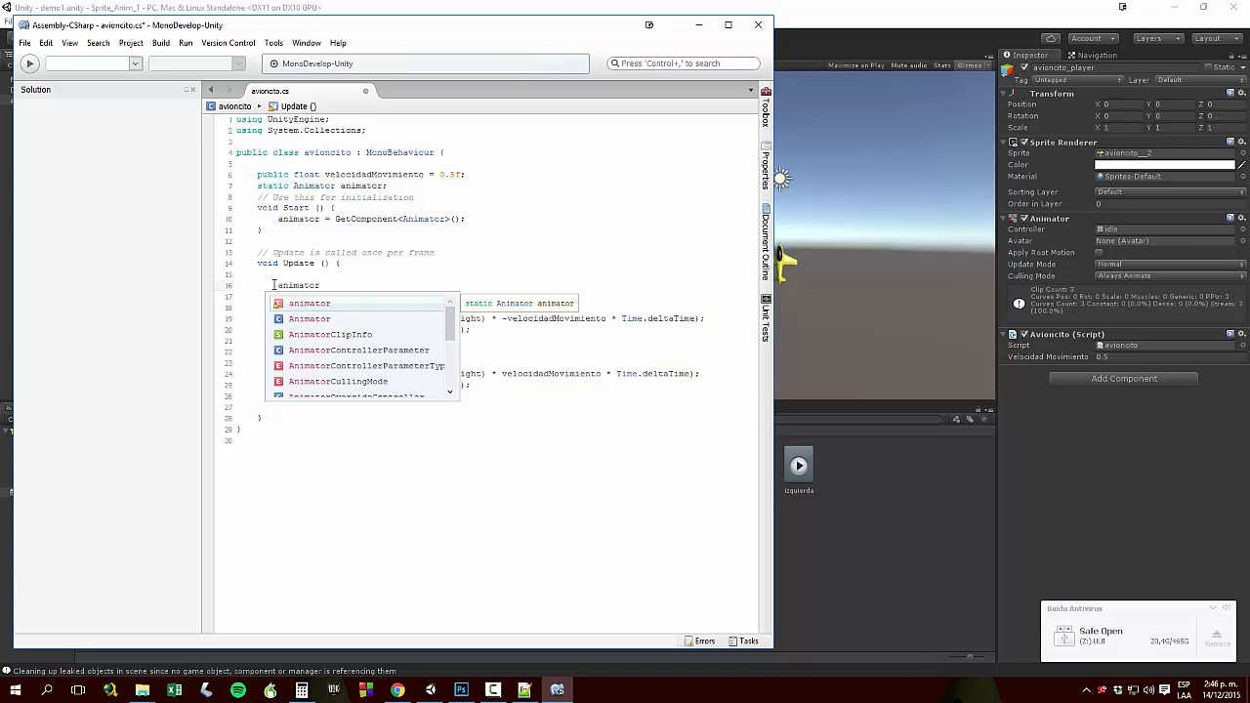
text(.Set)
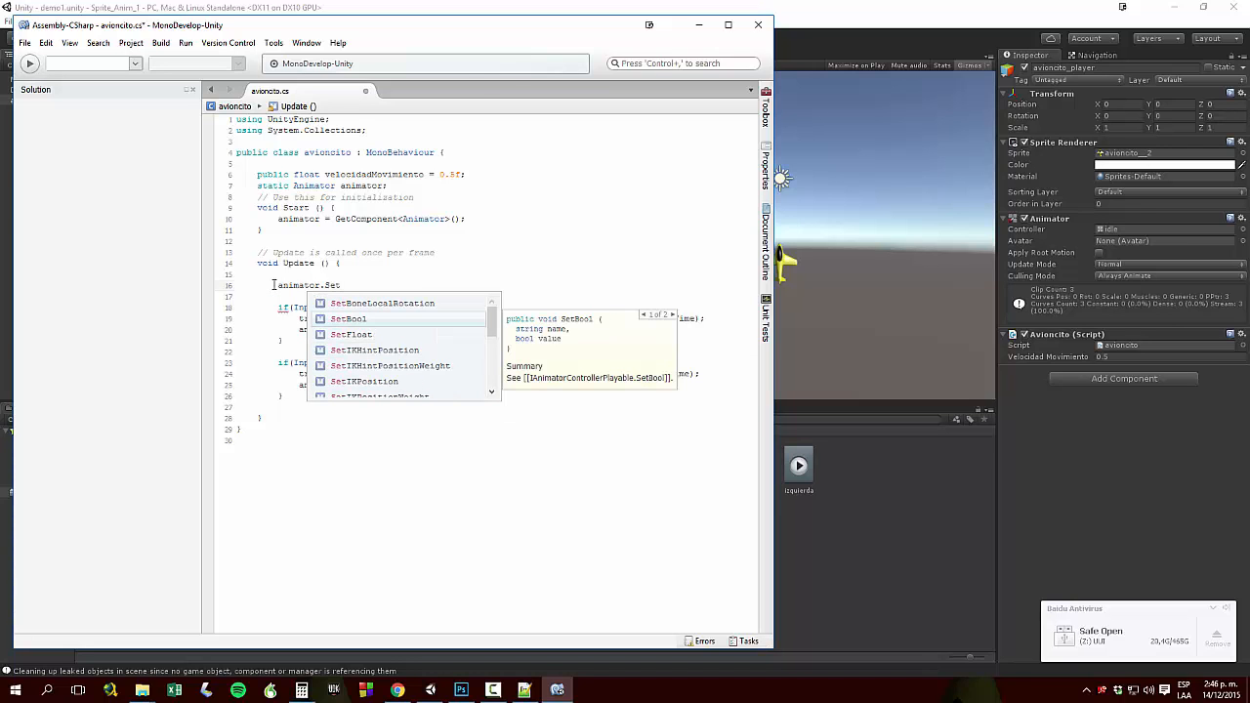
text(Integer )
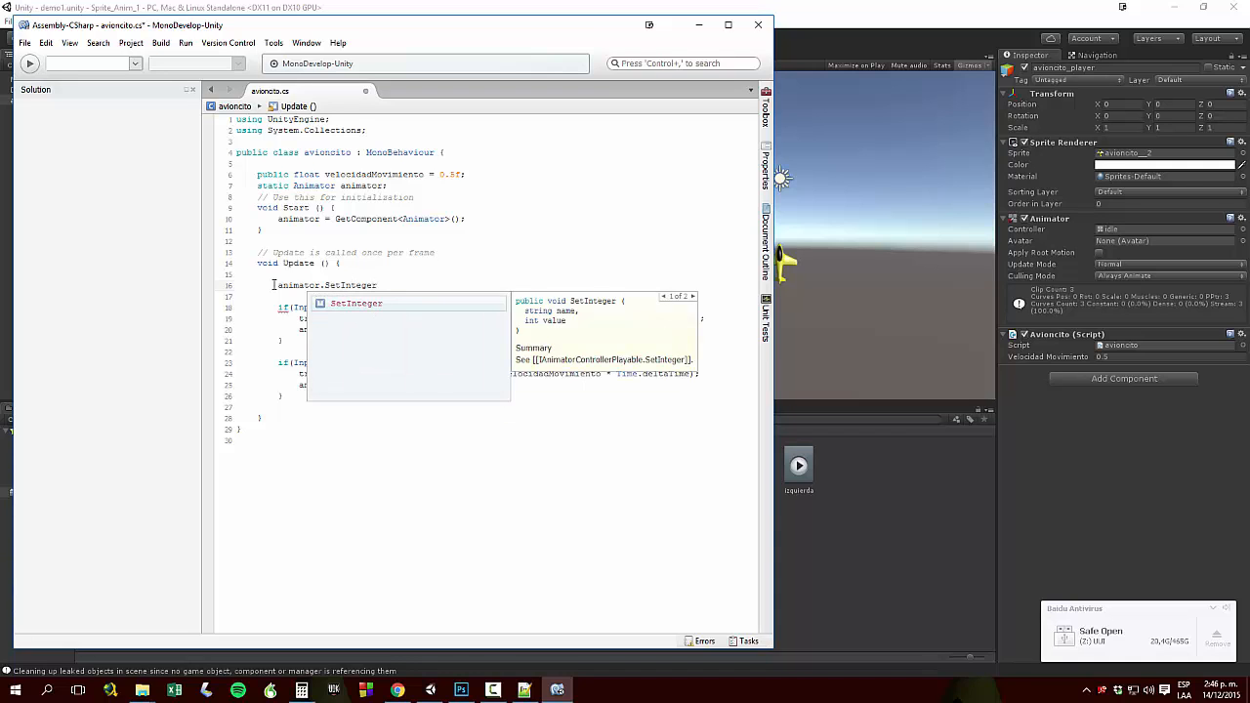
text(())
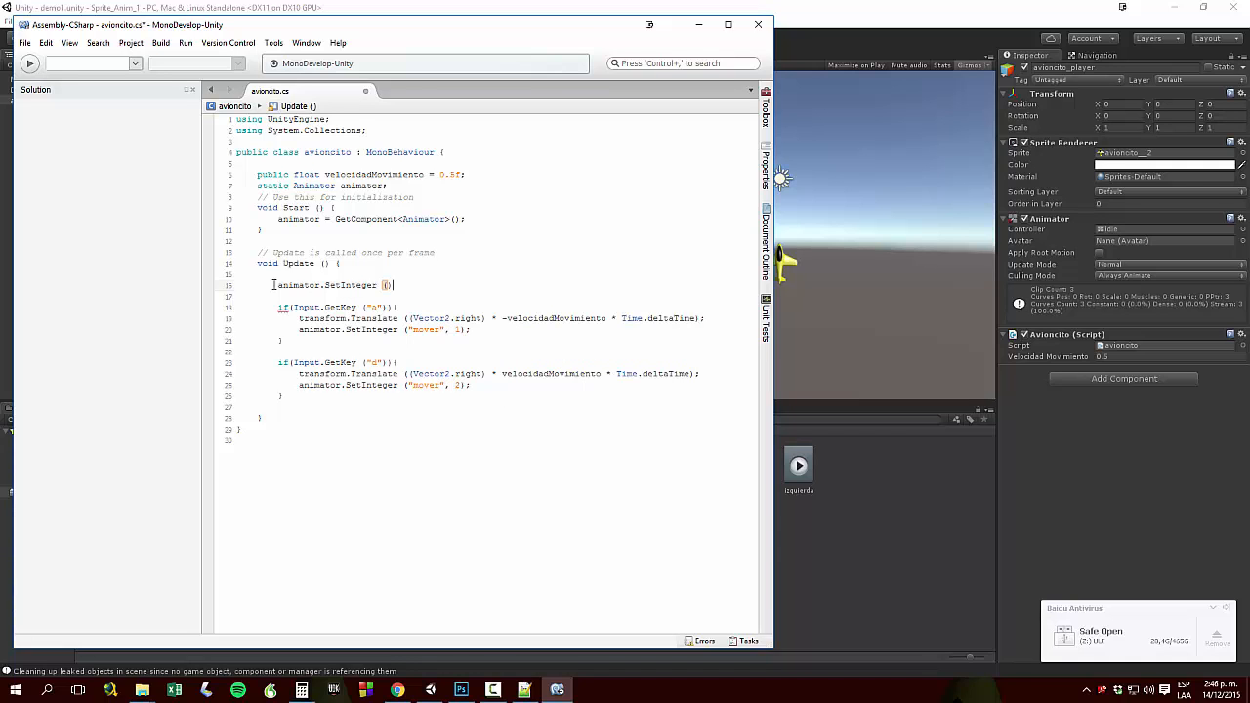
text(;)
key(Left)
text("mover", )
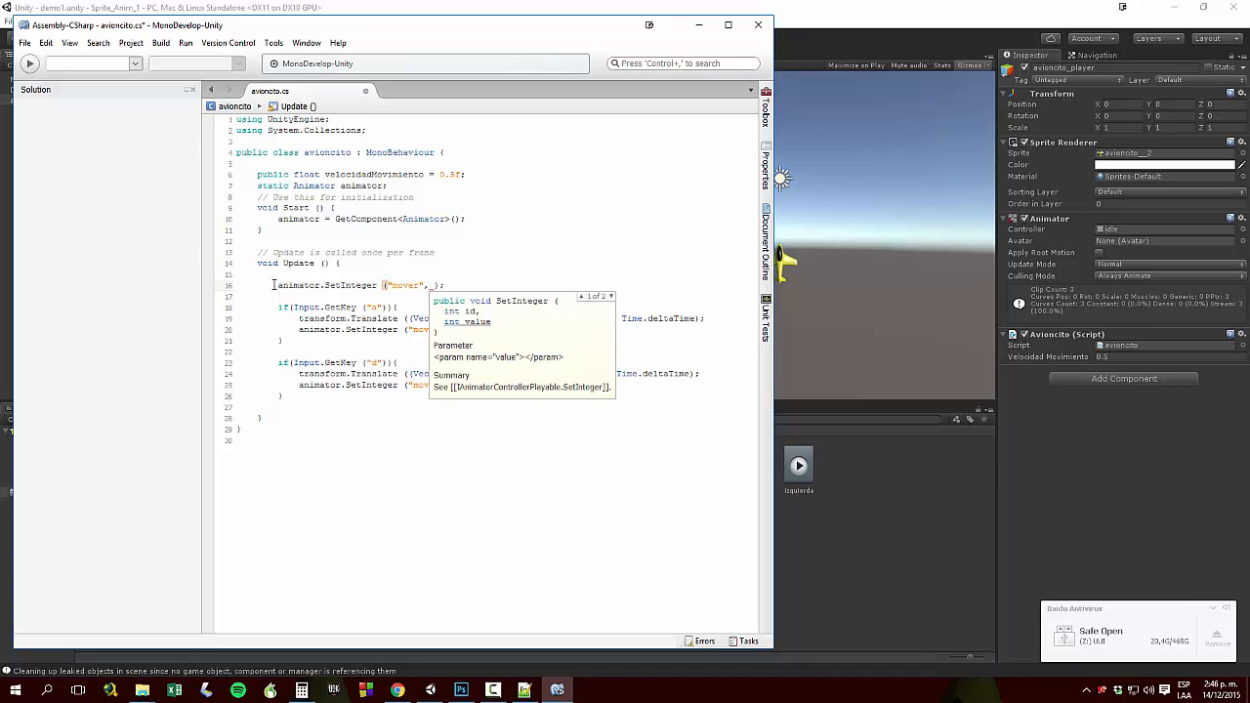
text(0)
key(ctrl+s)
Play the scene in Unity, alternate the plane repeatedly between right and left while watching the Animator states, and stop playback
click(869, 53)
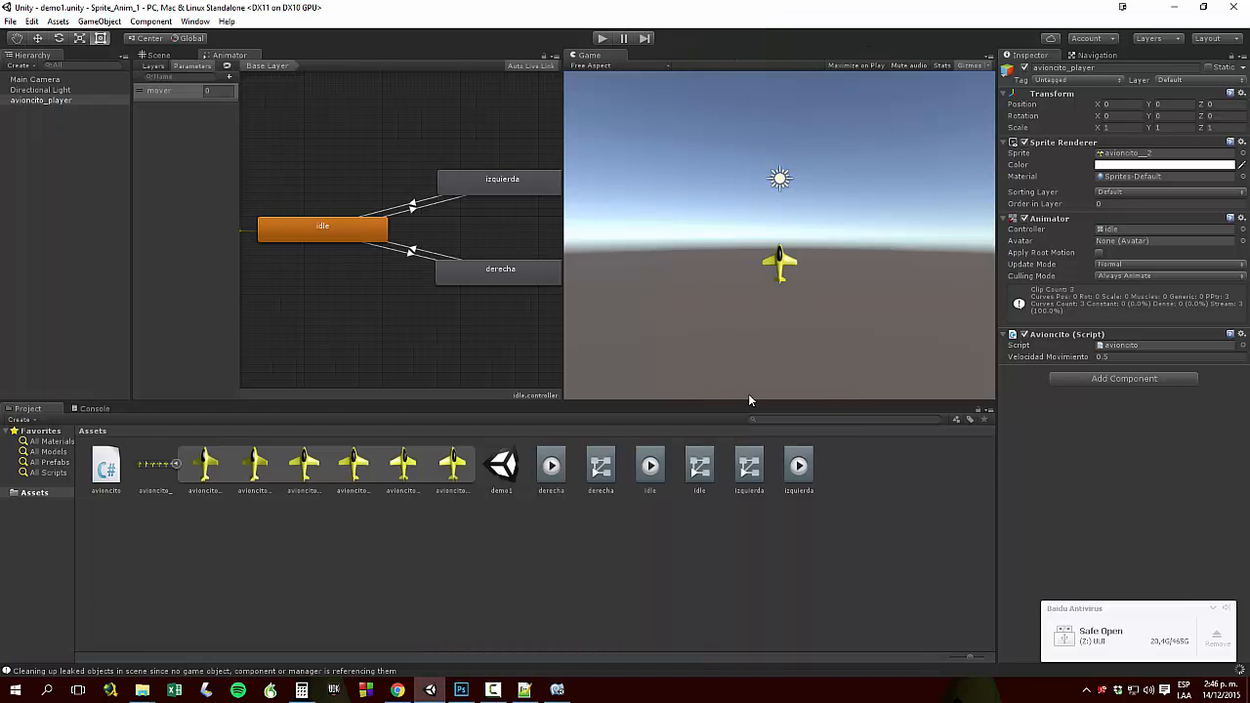
click(603, 39)
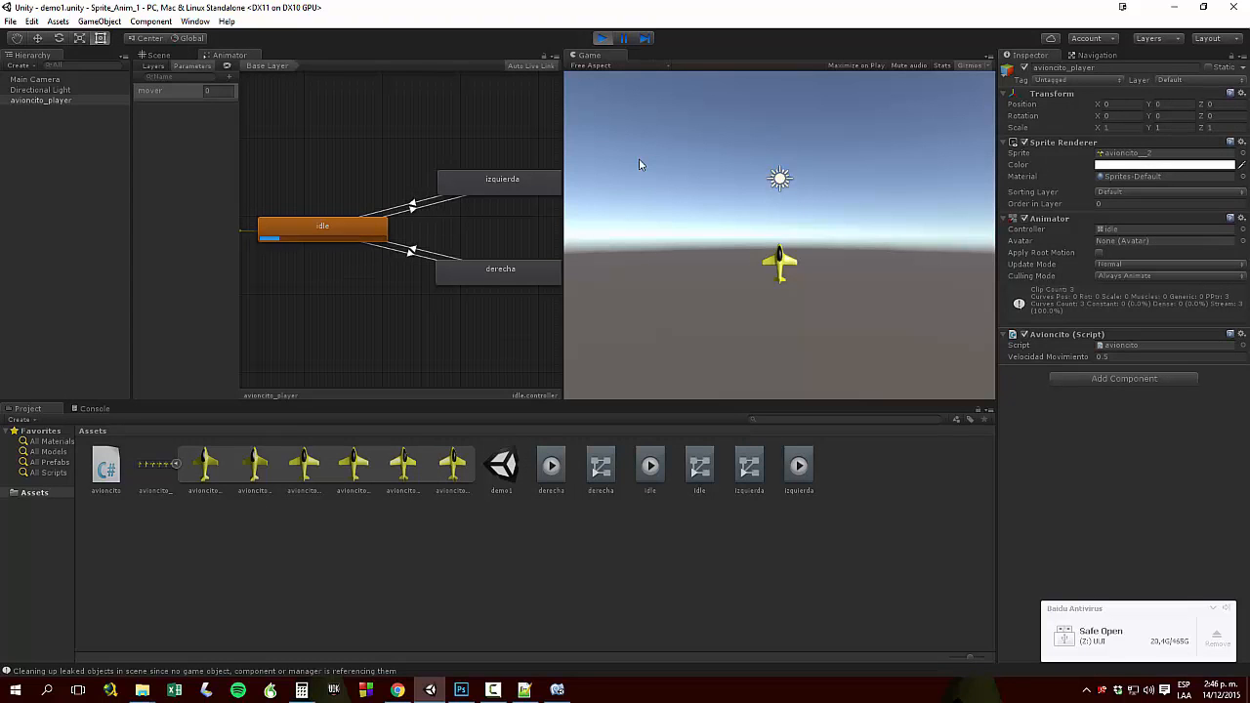
key(Right)
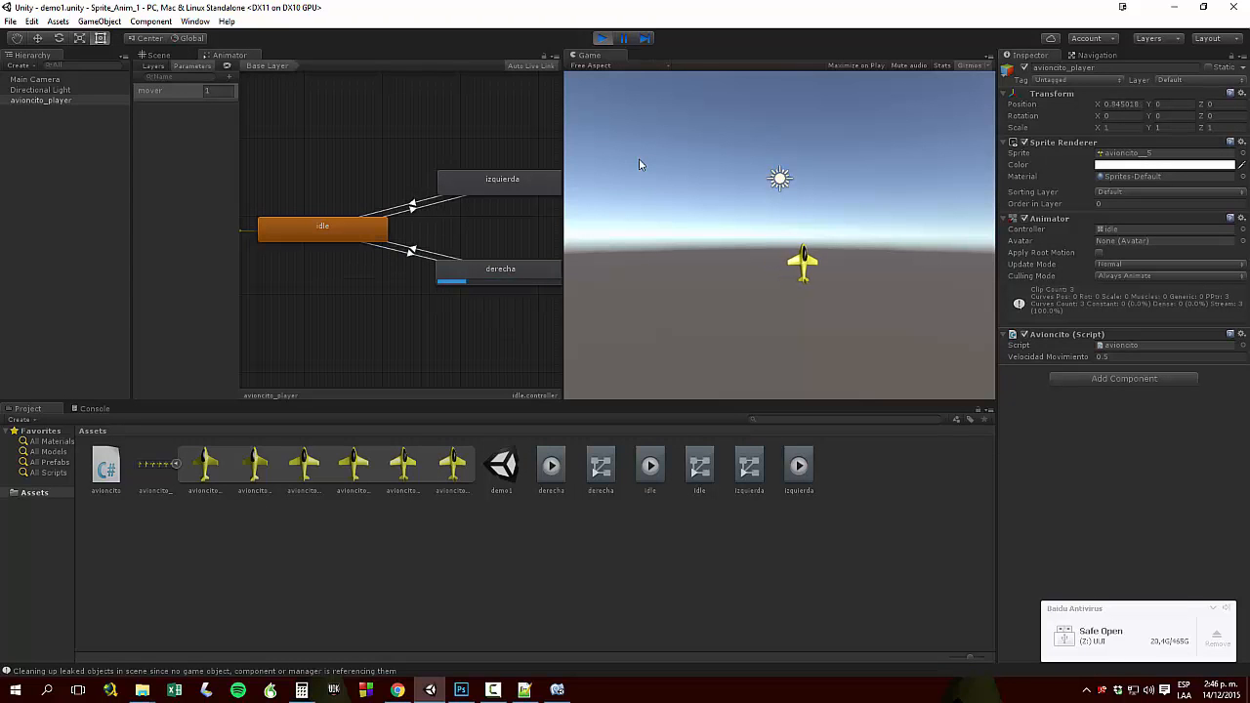
key(Left)
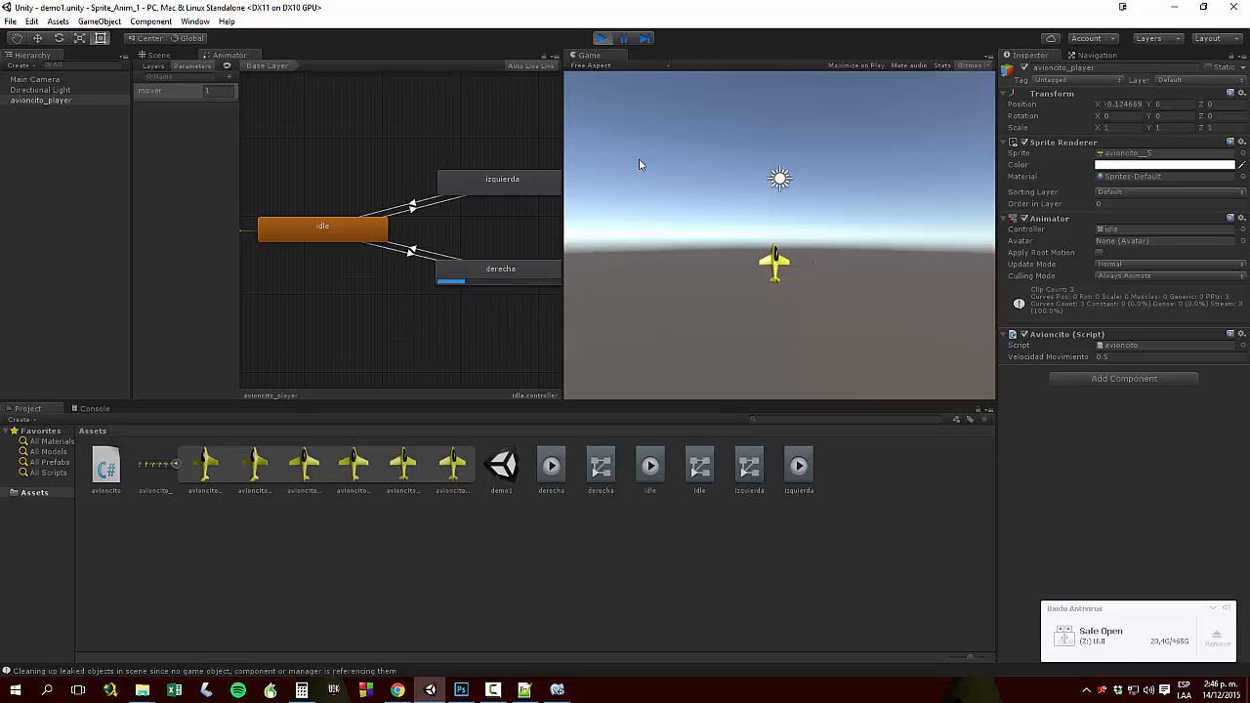
key(Left)
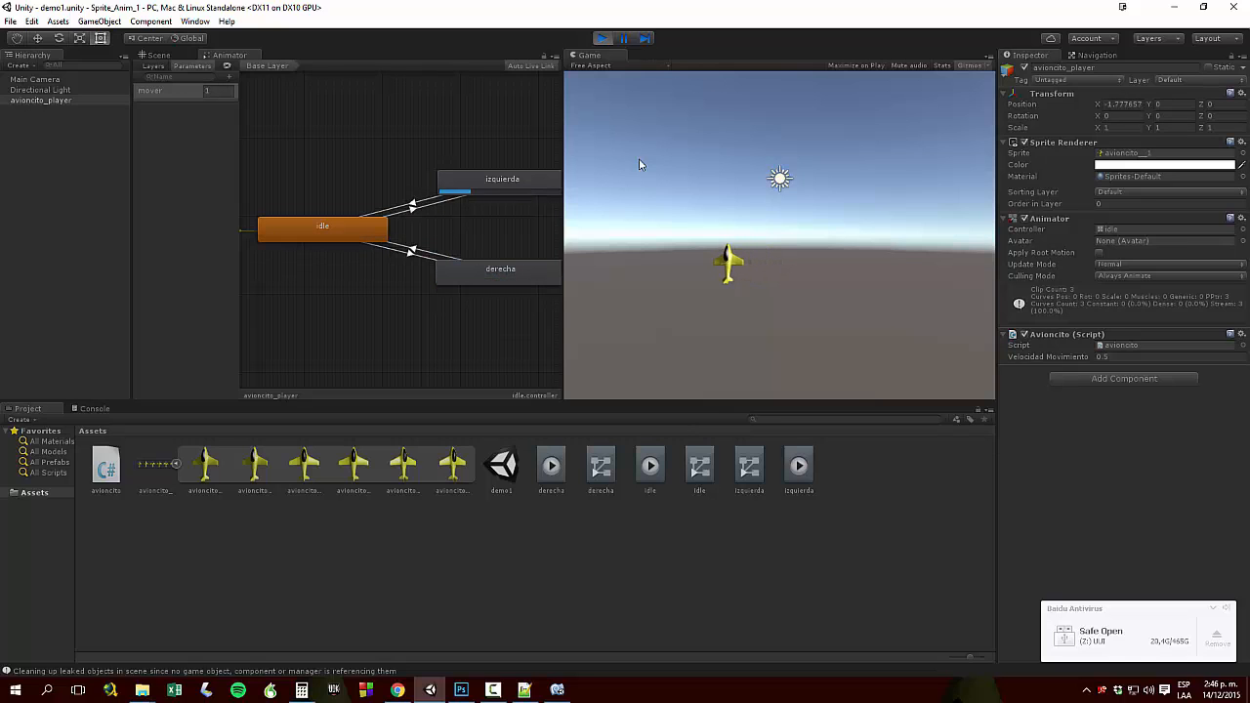
key(Right)
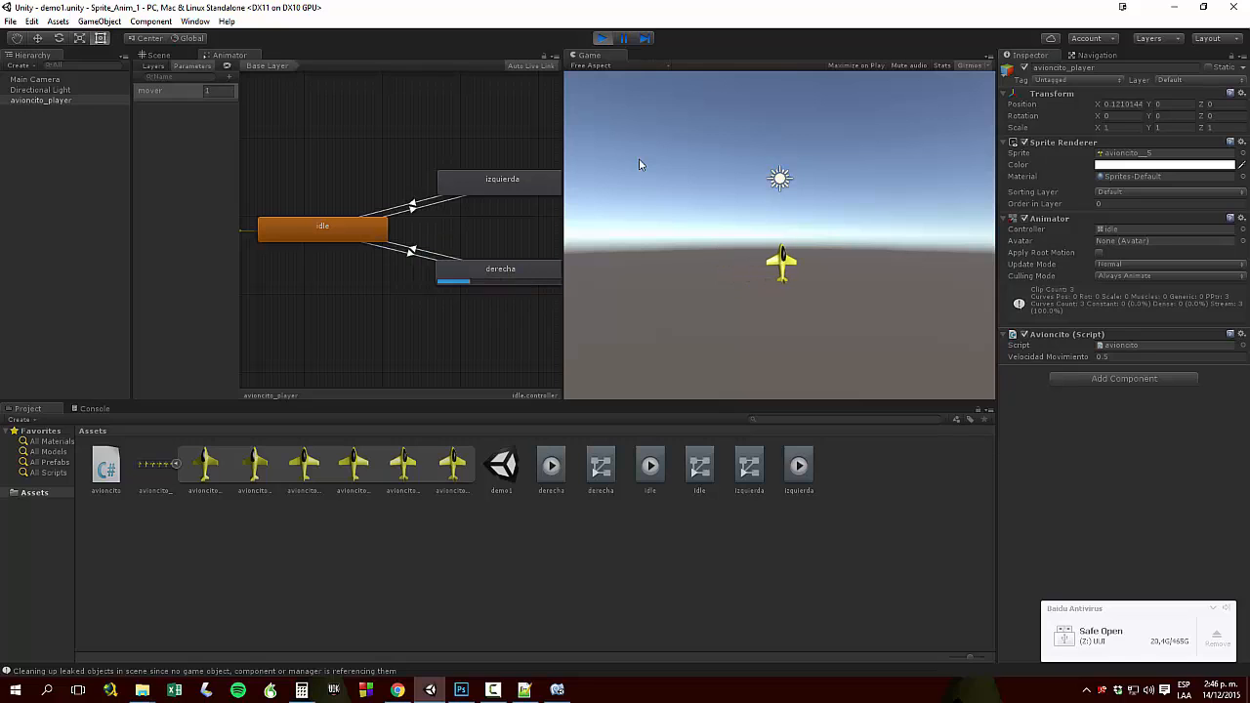
key(Left)
key(Right)
key(Left)
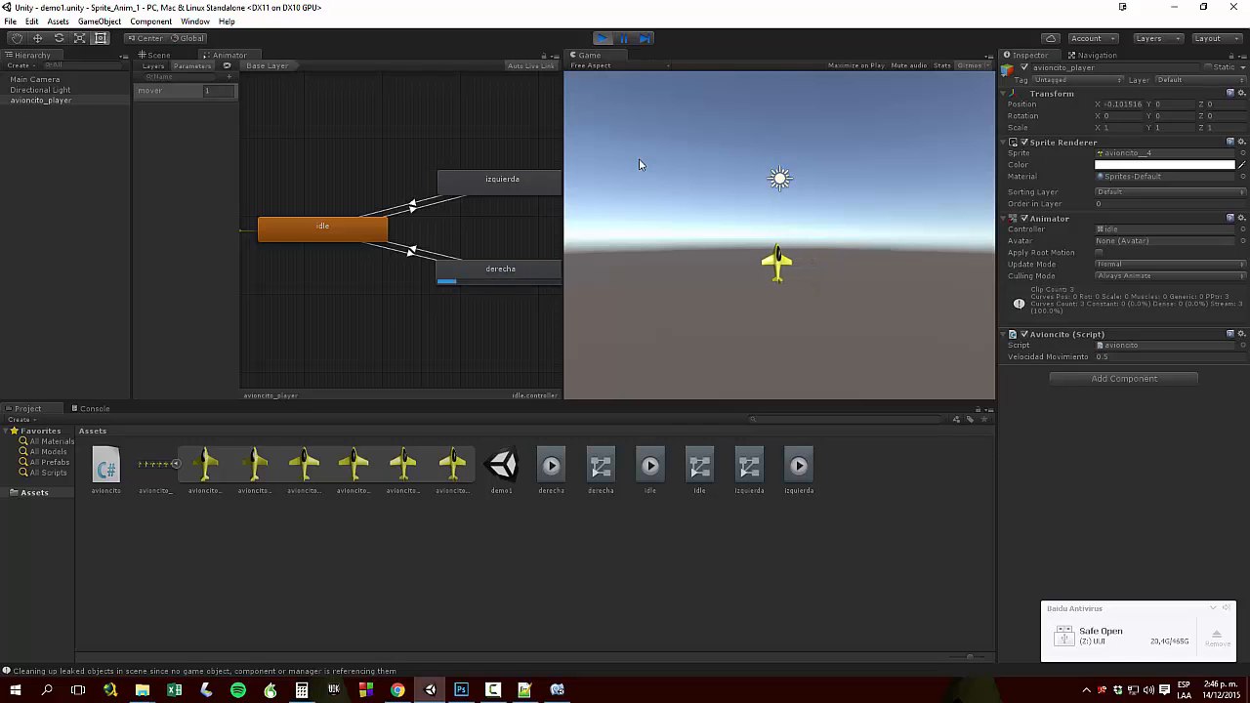
key(Right)
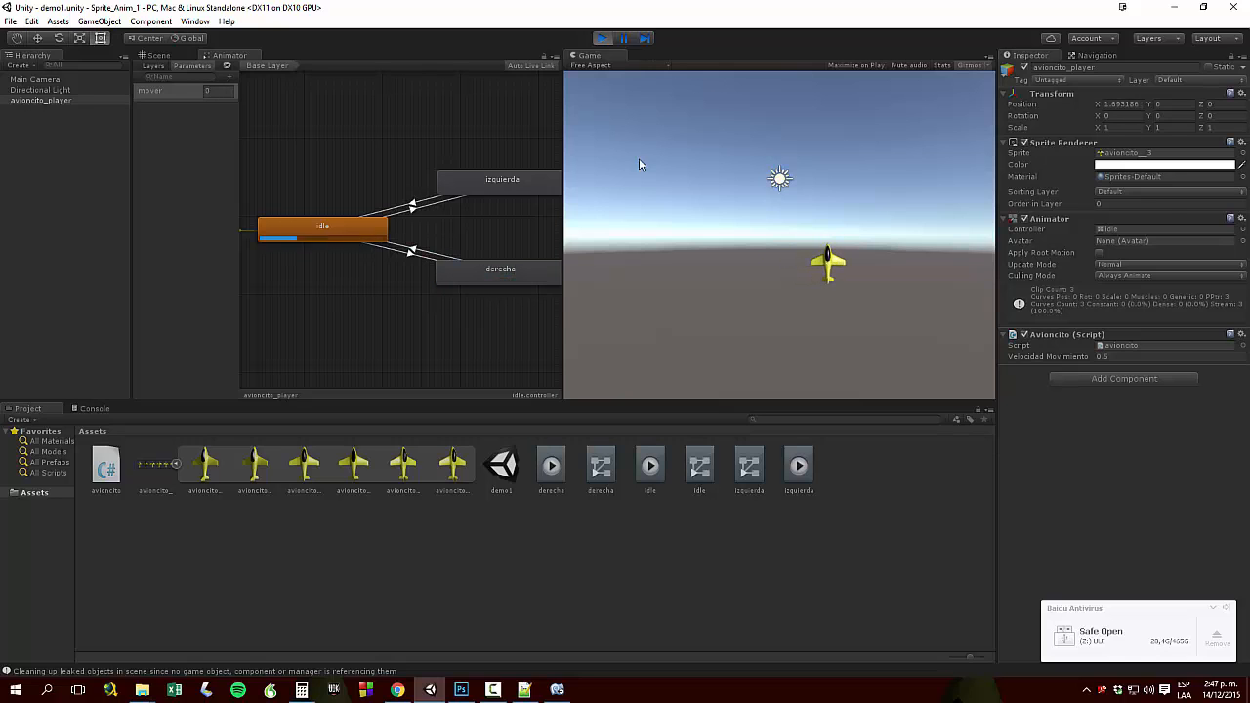
key(Left)
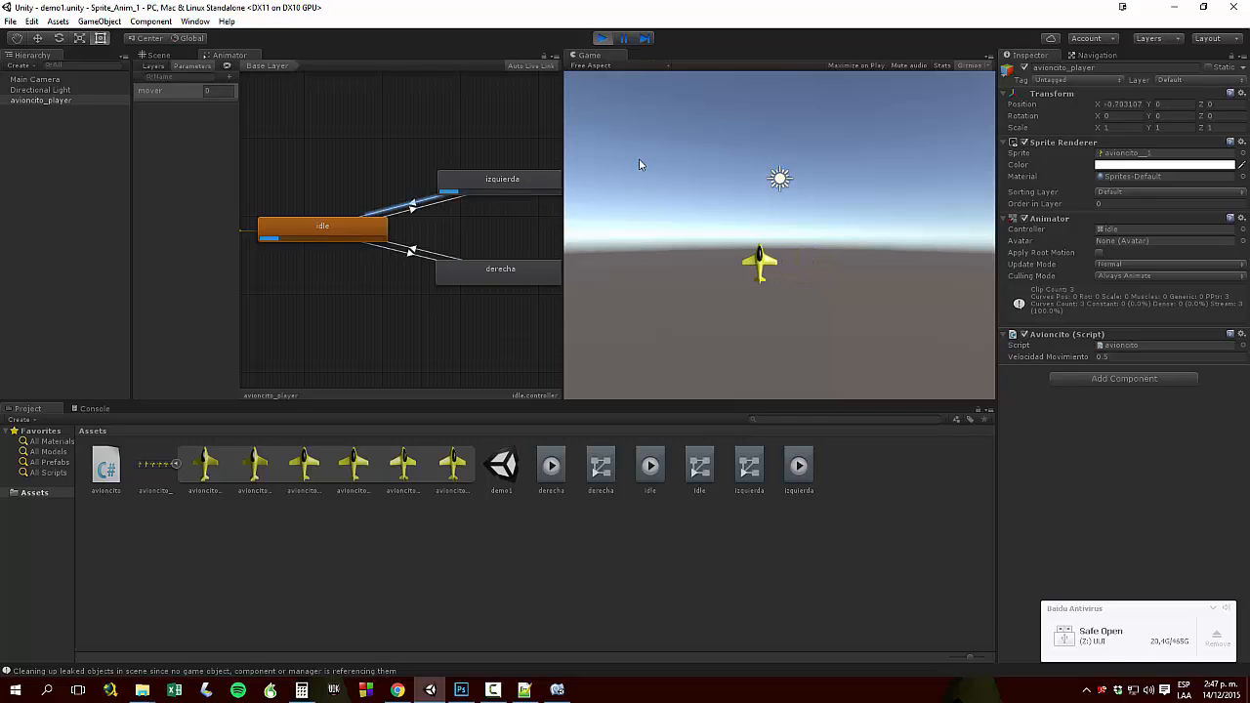
click(603, 38)
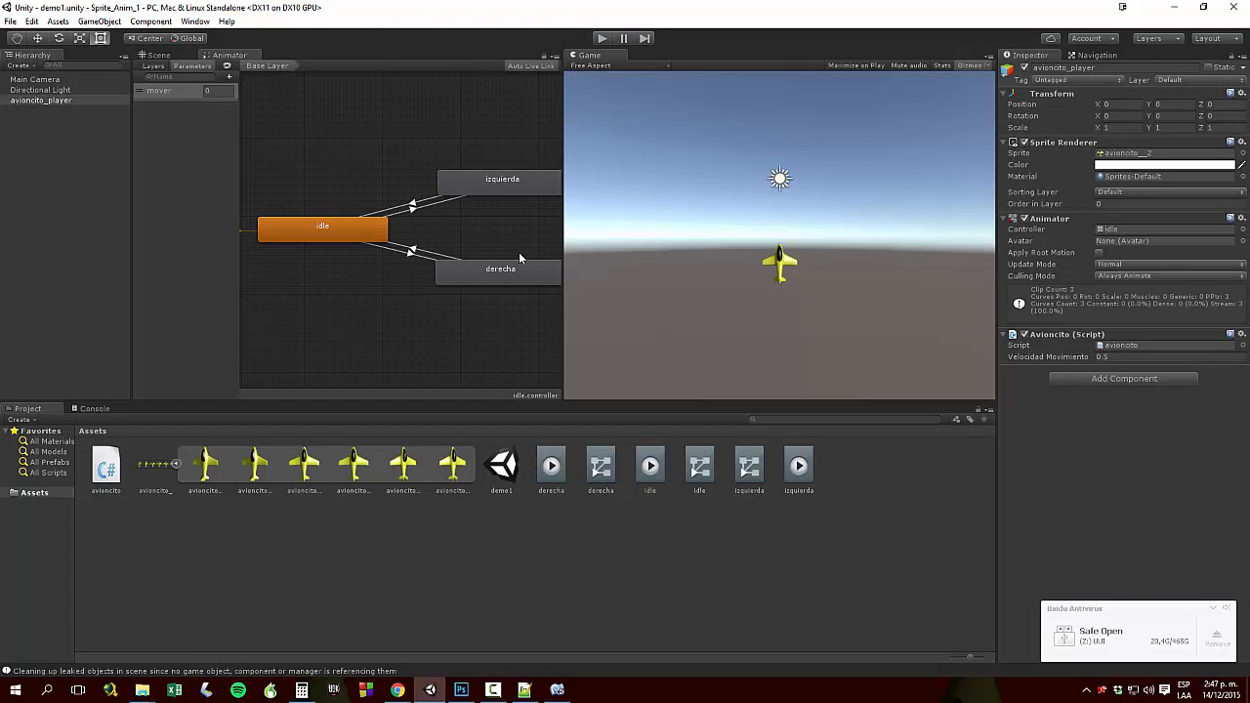
Inspect the transitions of the idle, derecha and izquierda states in the Animator
click(440, 268)
click(341, 230)
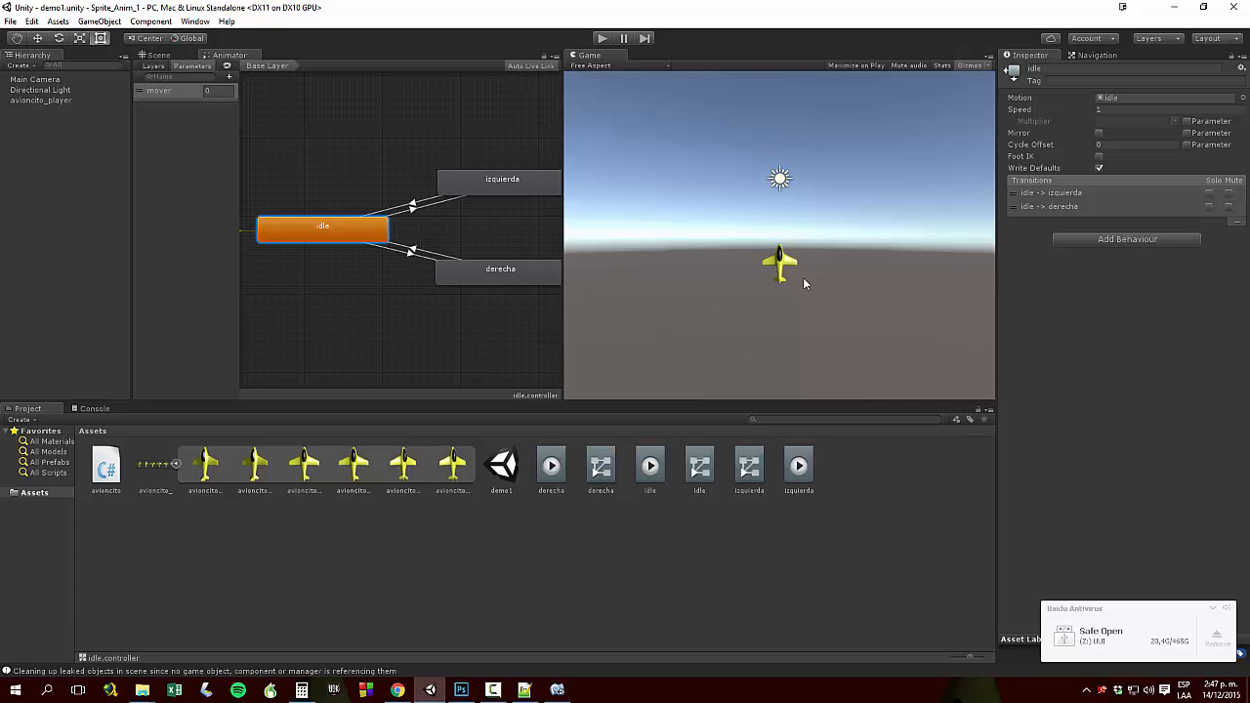
click(525, 279)
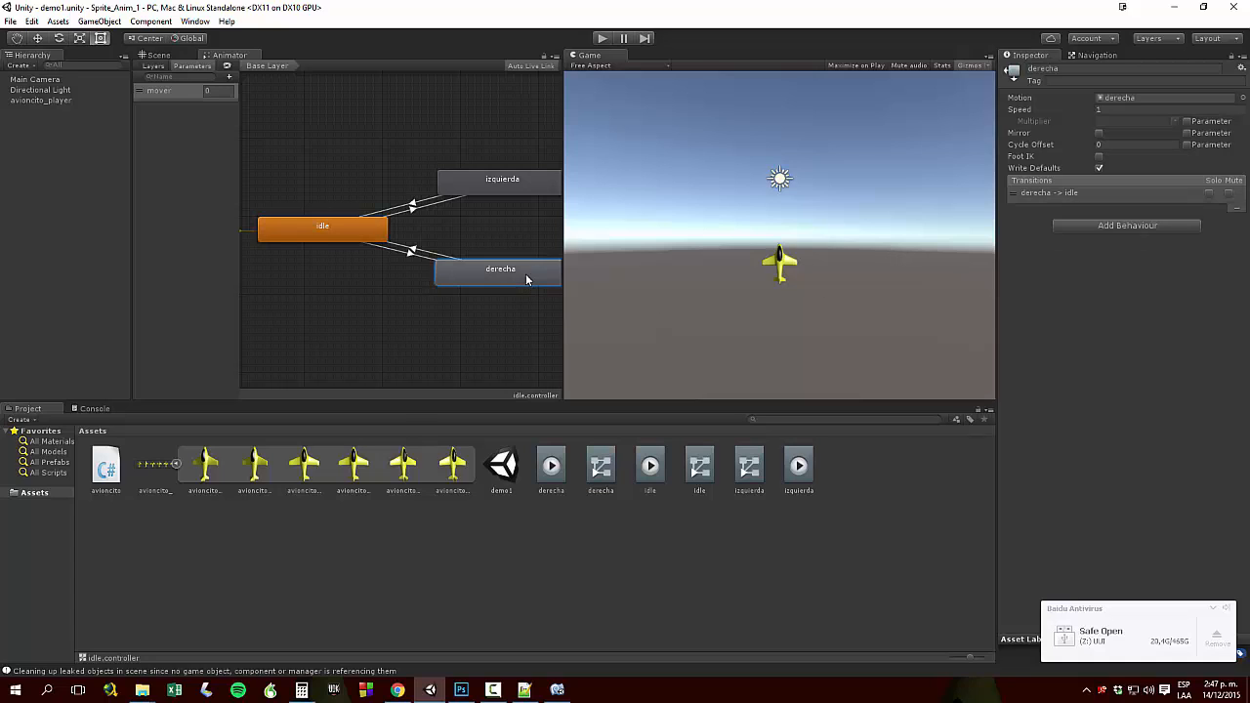
click(520, 179)
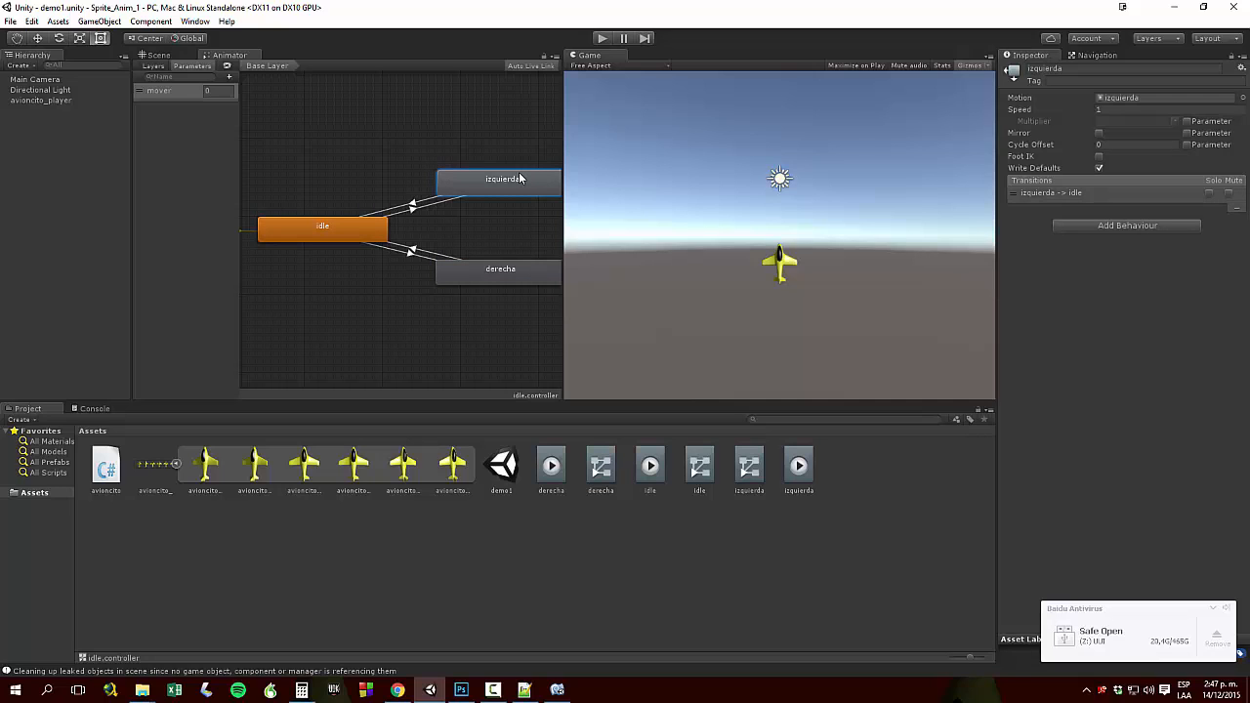
Run the scene again to check the plane's change from rightward to leftward movement, and stop it
click(601, 37)
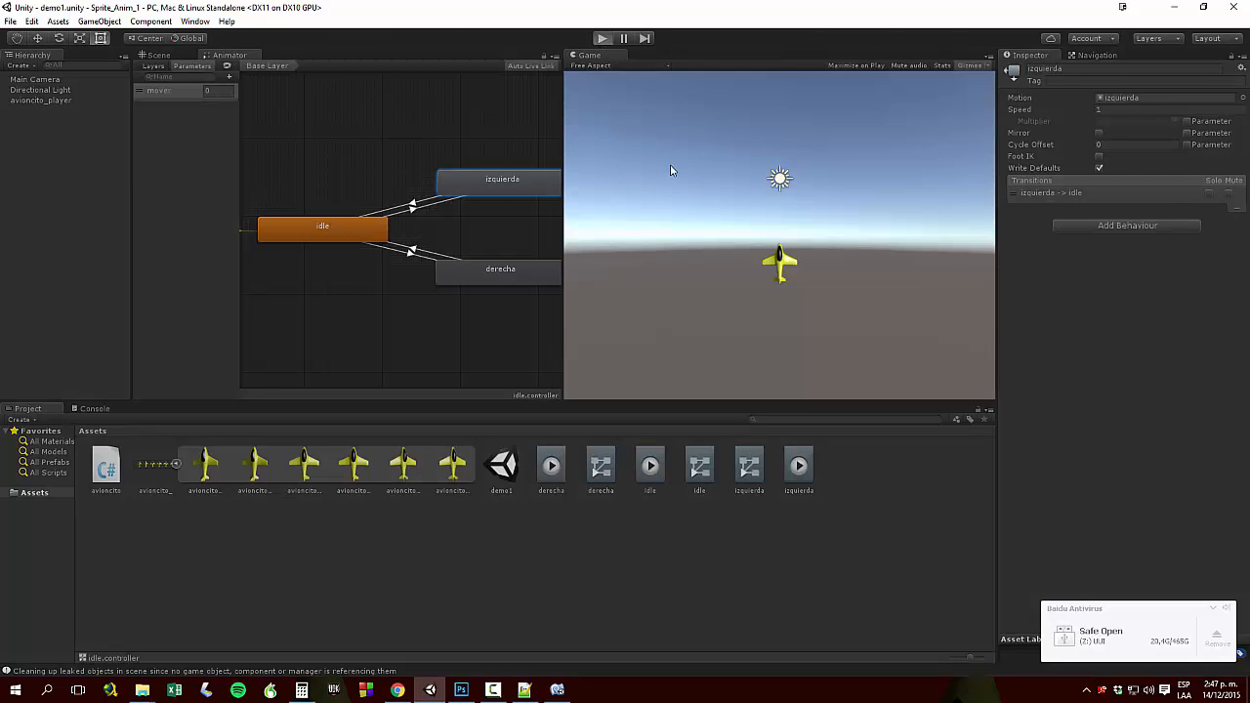
key(Right)
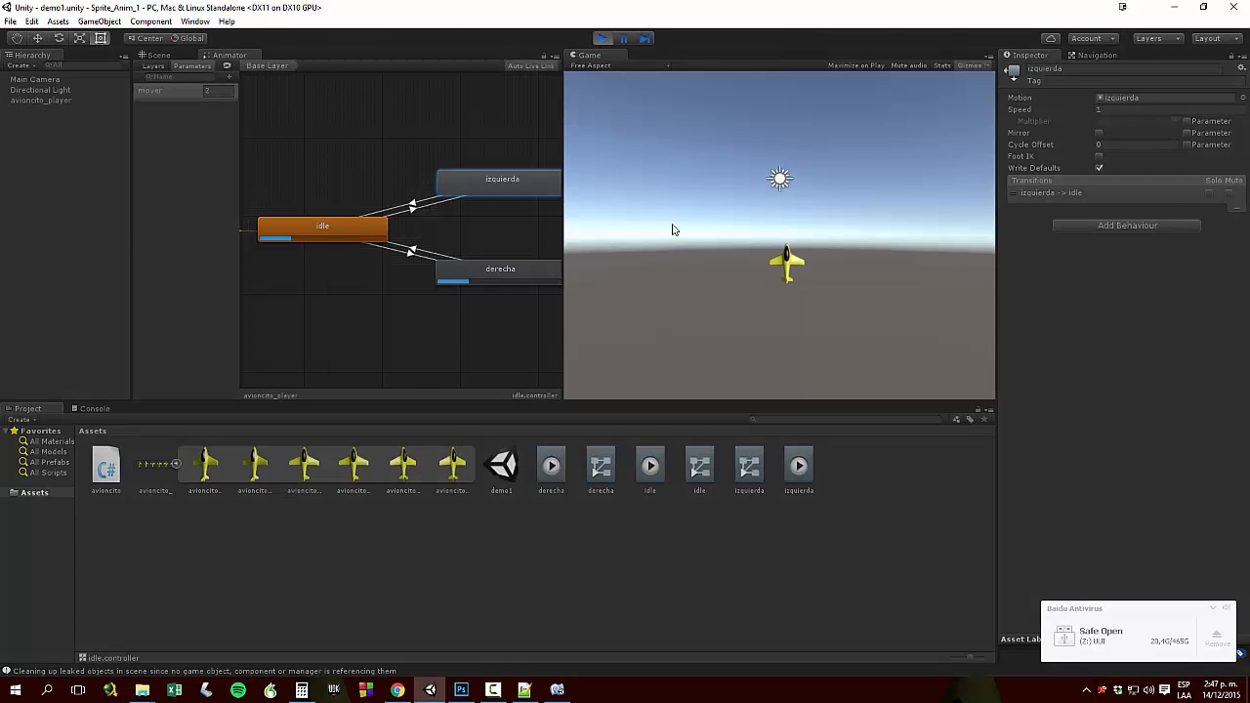
key(Left)
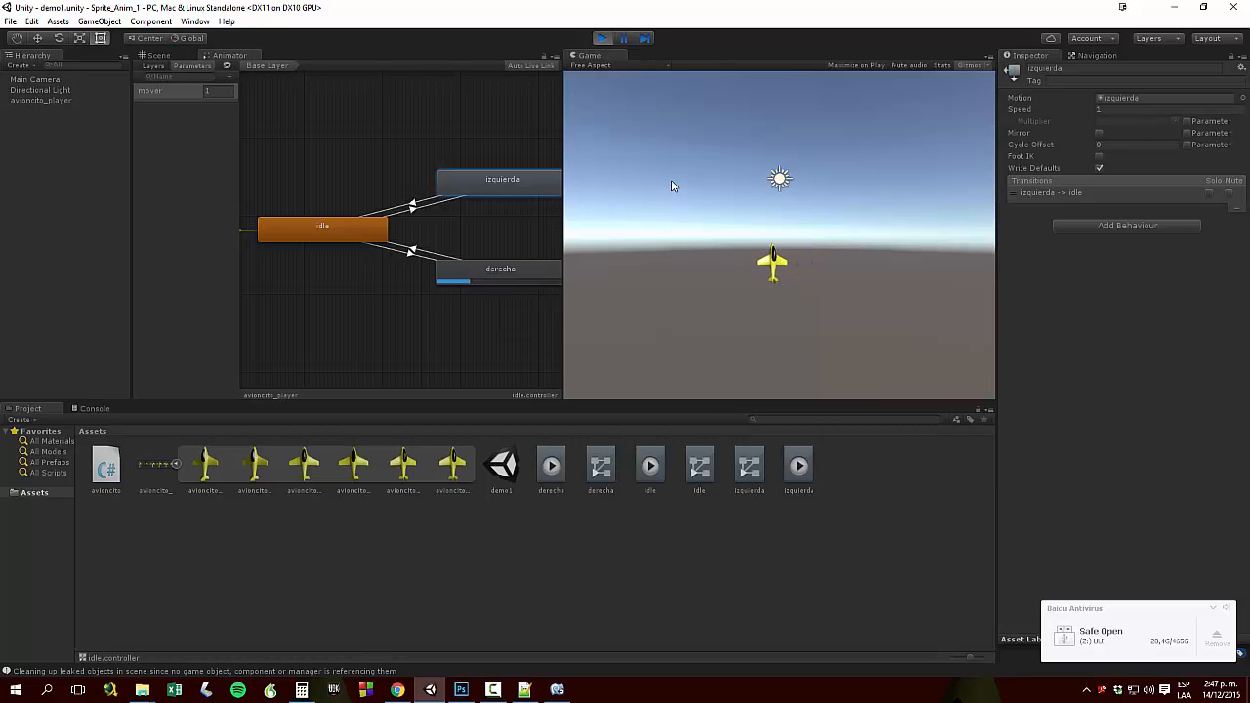
click(602, 38)
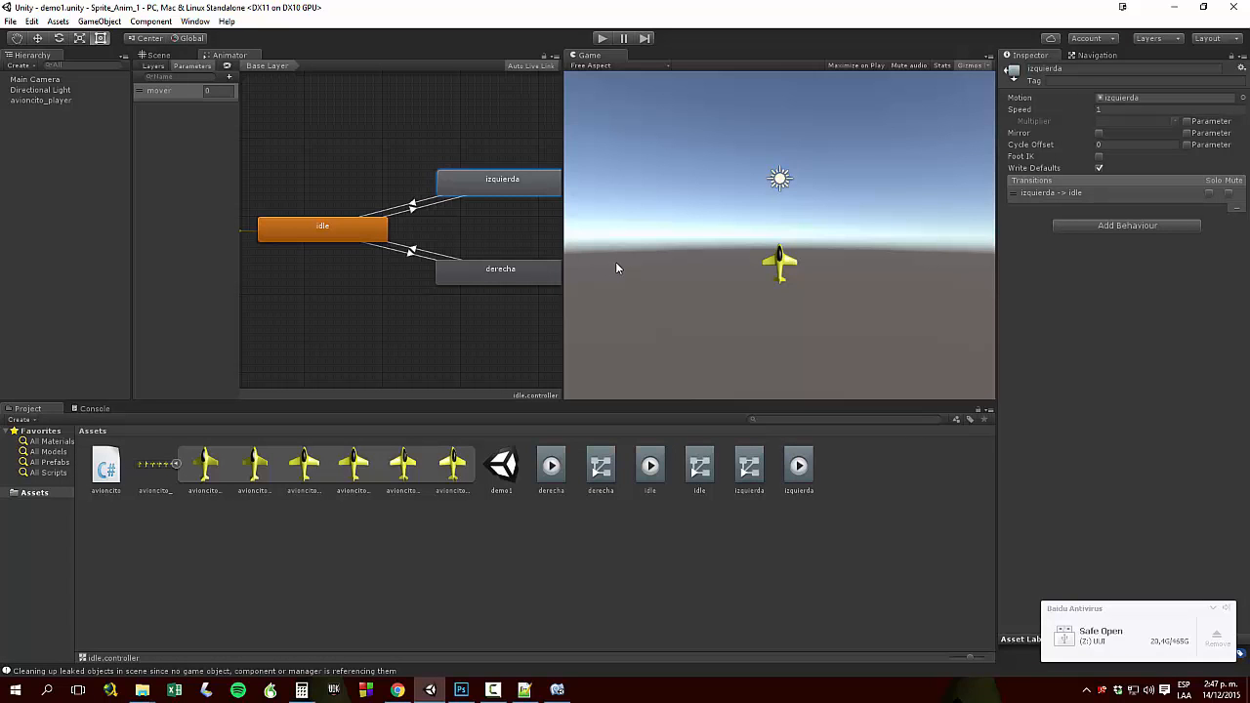
Create a transition from the derecha state to the izquierda state in the Animator
right_click(497, 277)
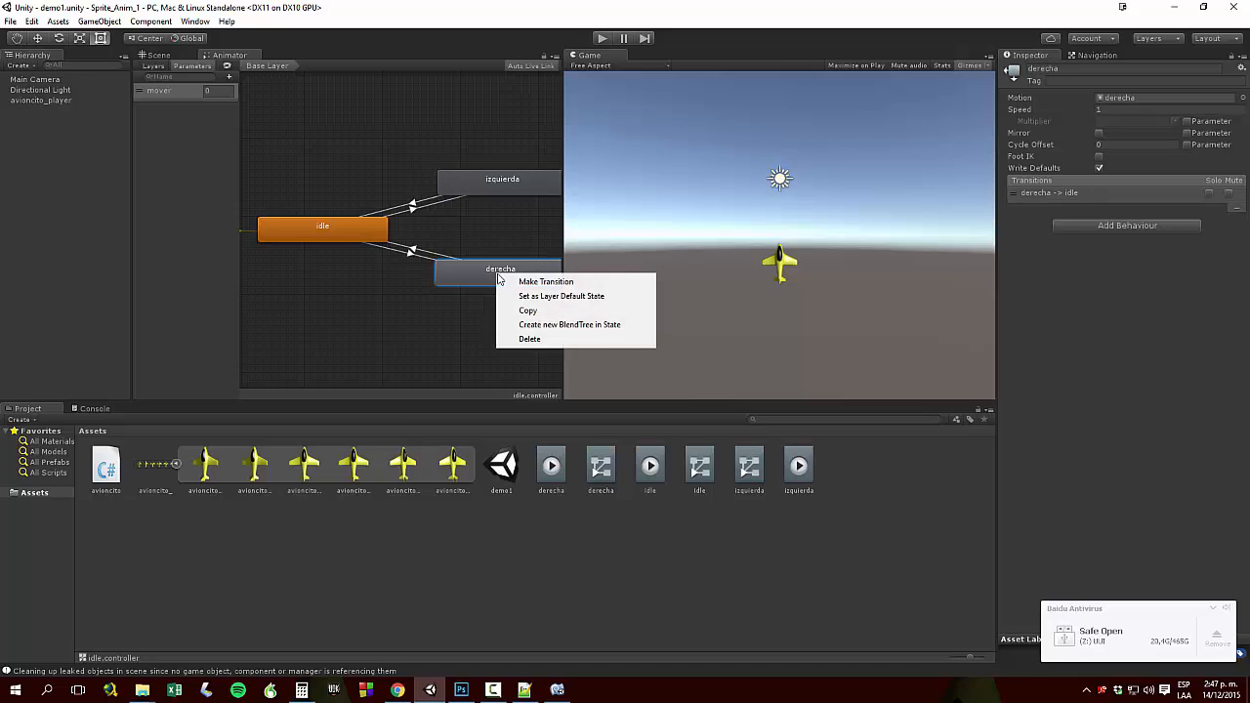
click(517, 282)
click(511, 176)
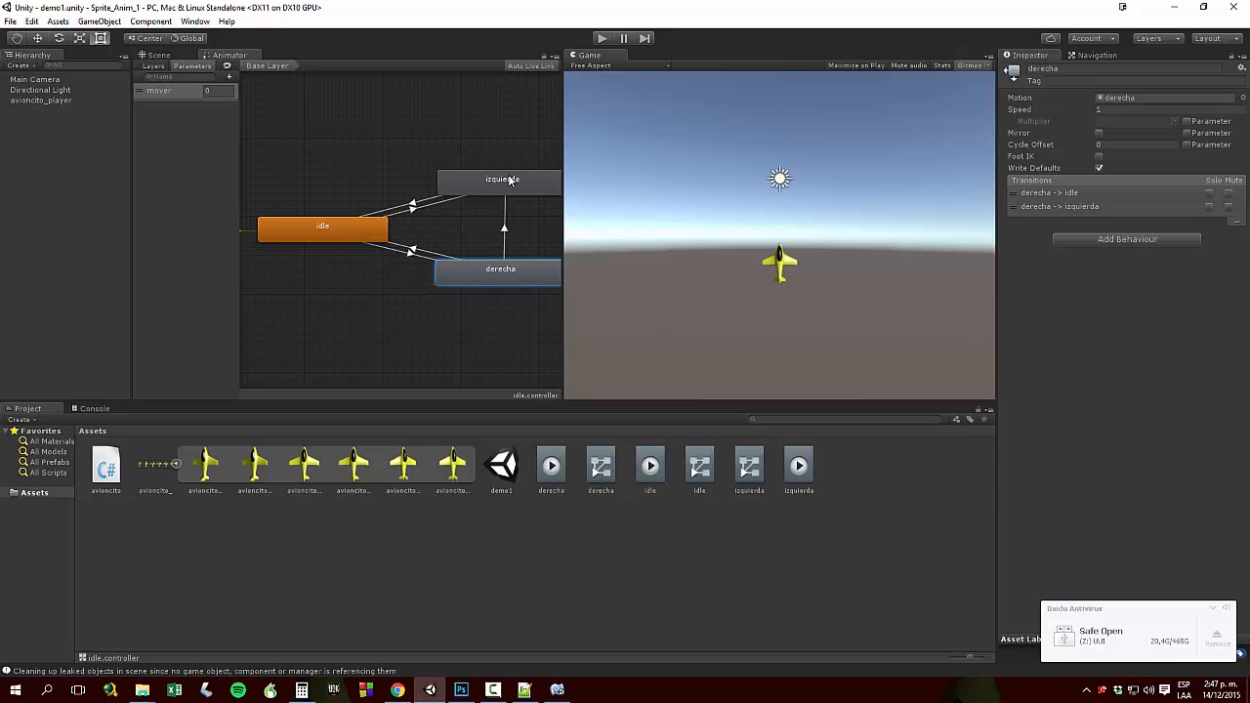
Create a transition from the izquierda state to the derecha state in the Animator
right_click(507, 177)
click(553, 185)
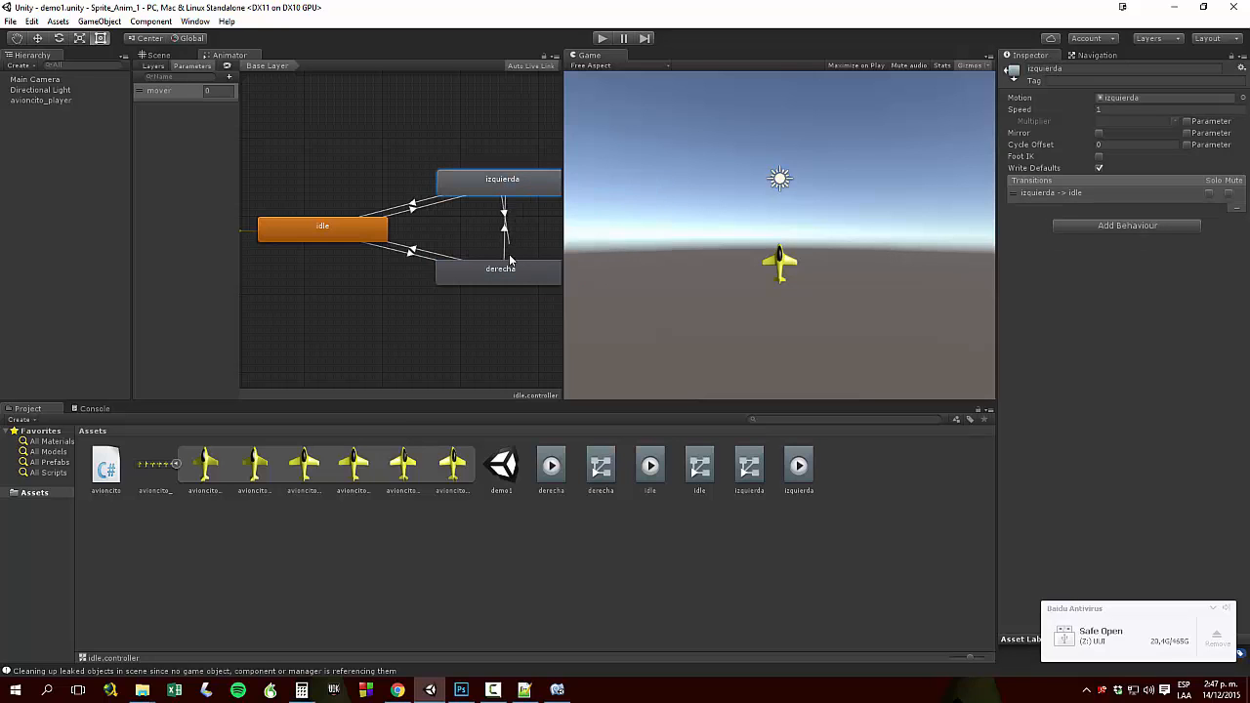
click(501, 273)
click(516, 270)
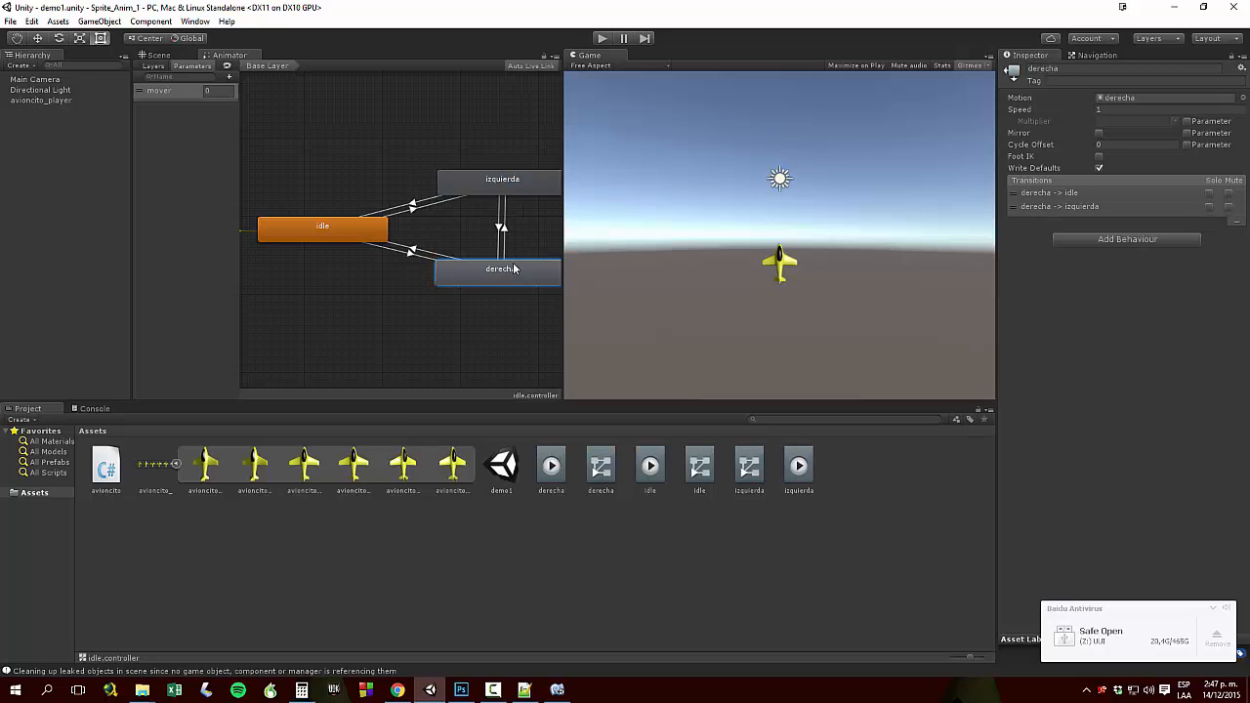
Play the scene, try setting the mover parameter to 1 while checking the Animator states, and stop playback
click(600, 40)
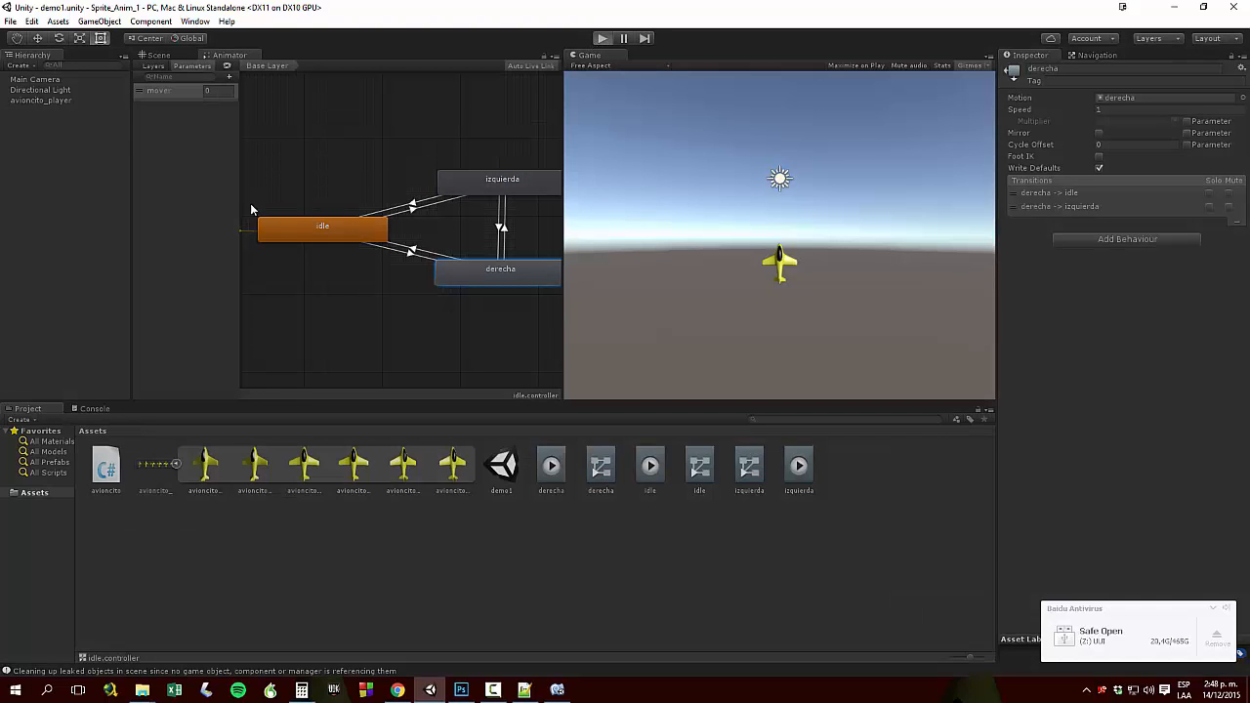
click(216, 93)
text(1)
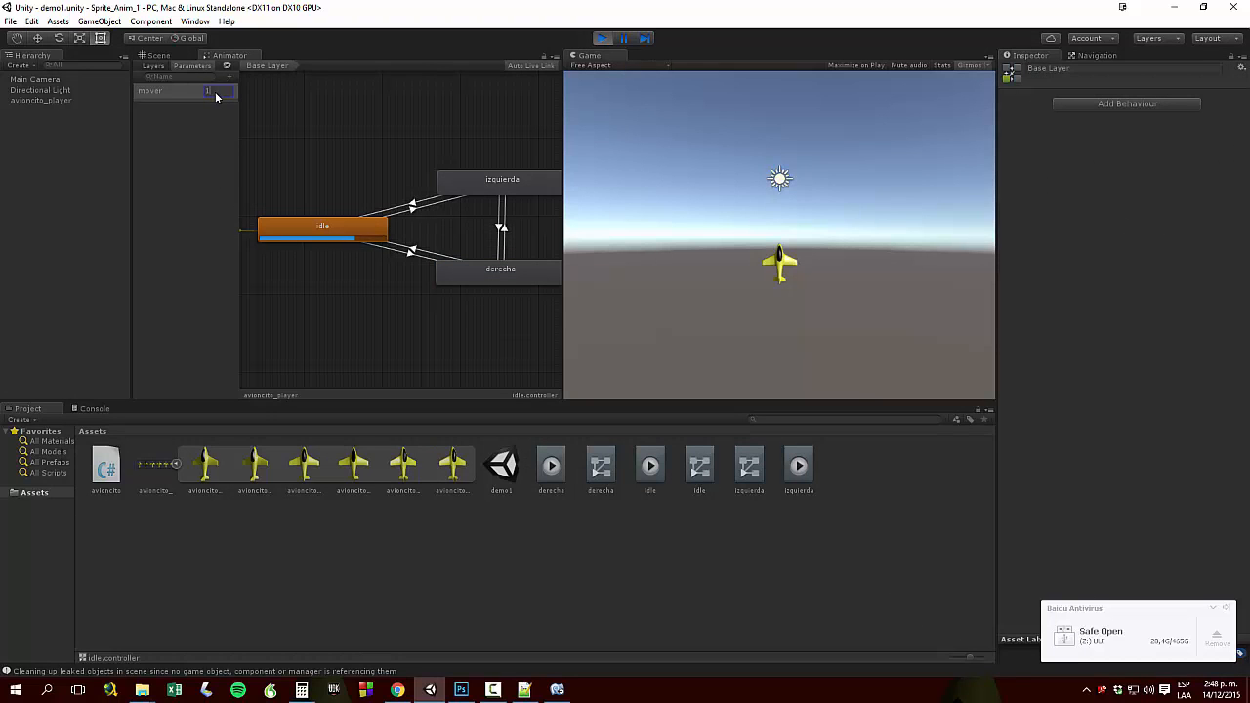
key(Return)
click(470, 274)
click(481, 182)
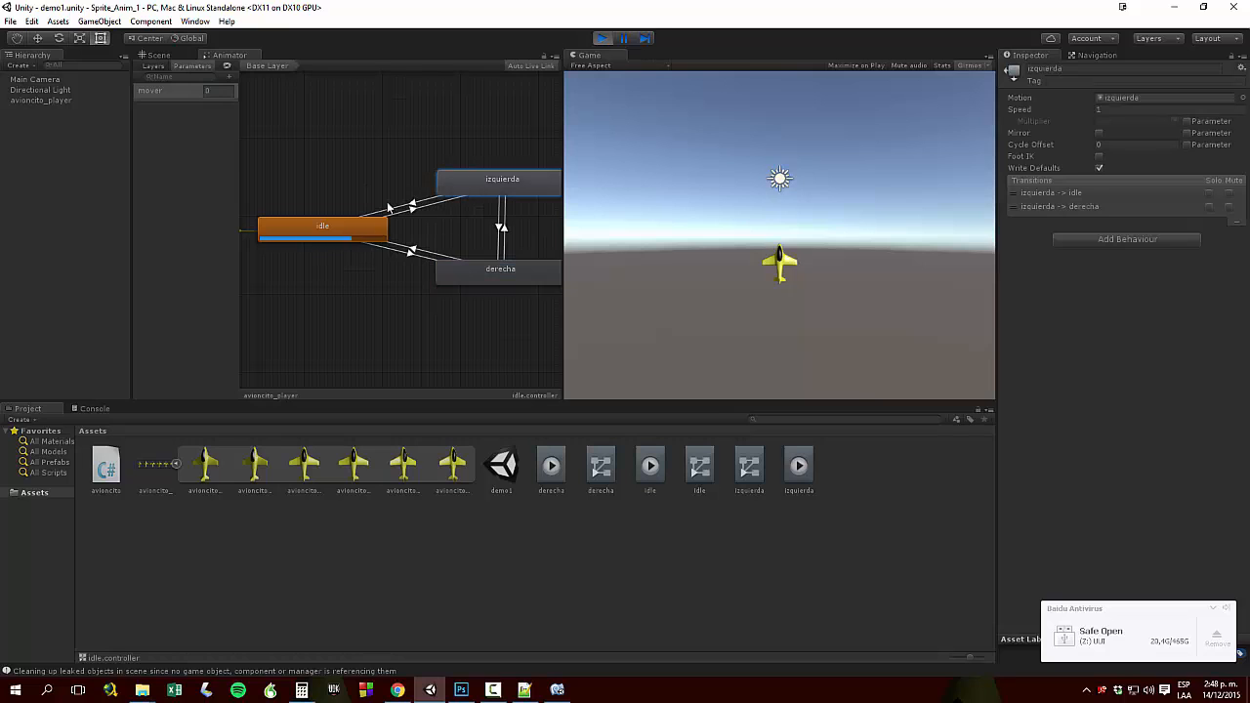
click(342, 225)
click(220, 91)
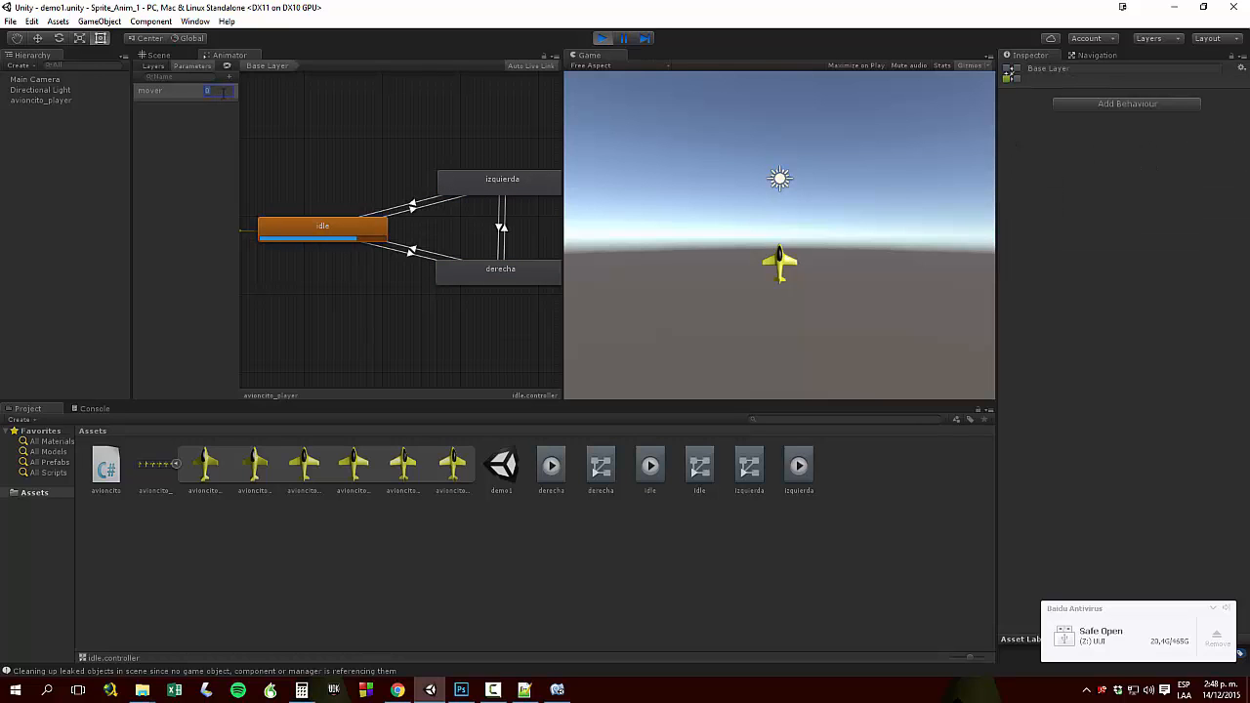
click(602, 38)
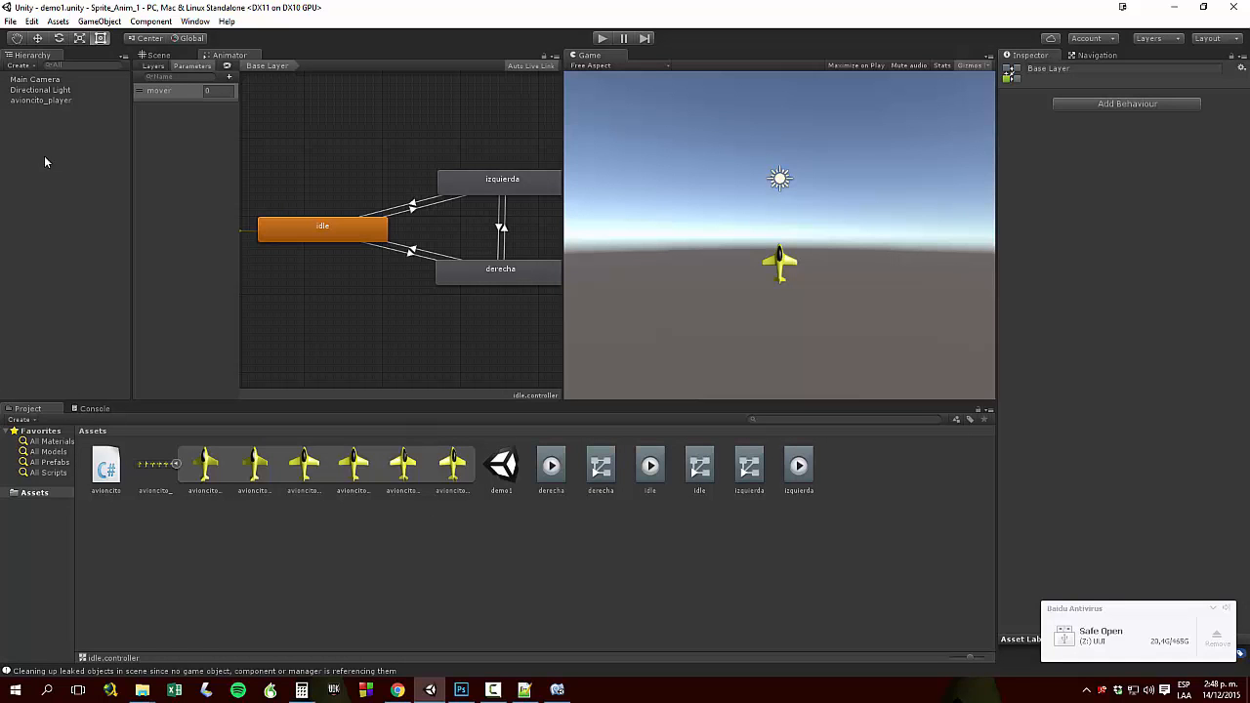
Disable the Avioncito script on avioncito_player, play the scene to test mover values 1, 2 and 0, and stop playback
click(44, 100)
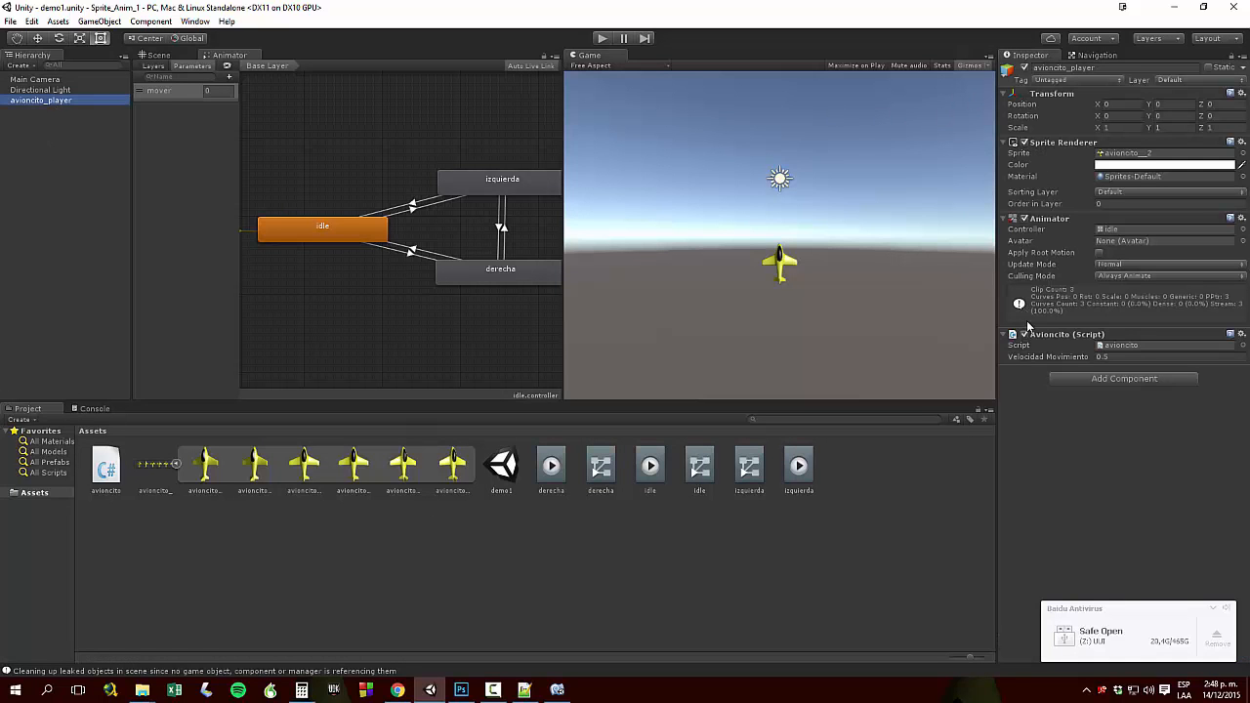
click(1024, 335)
click(602, 39)
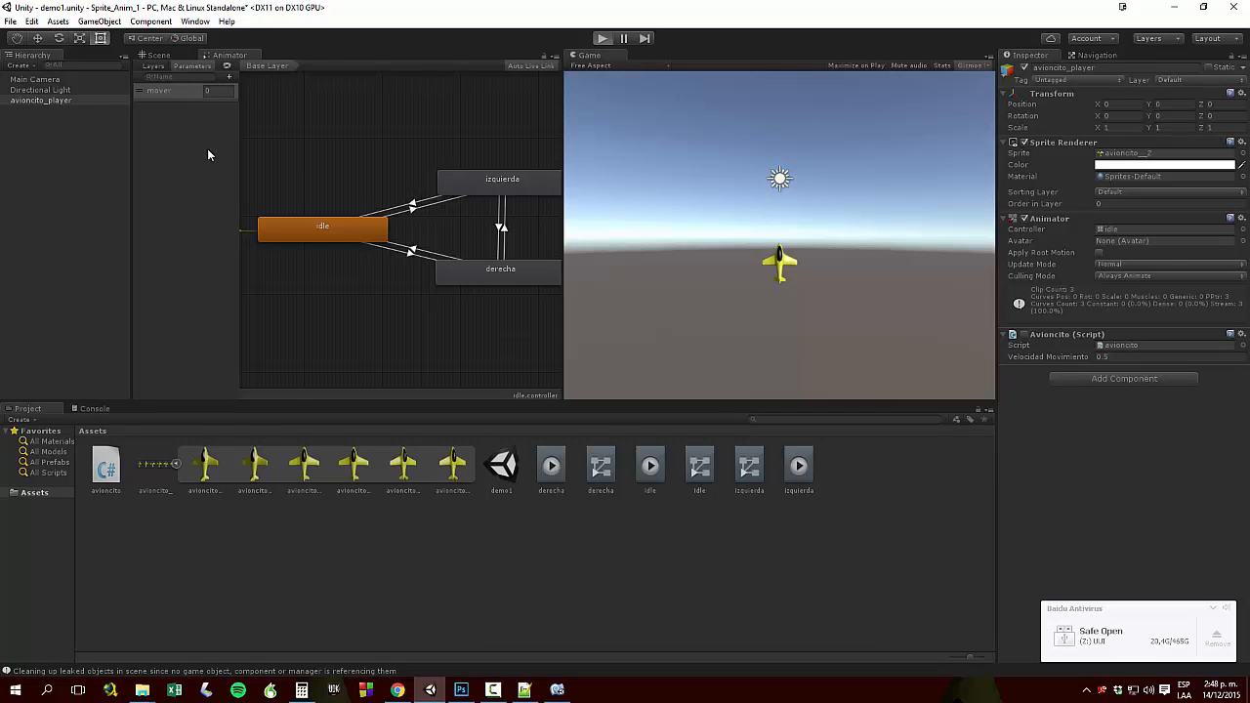
click(218, 91)
text(1)
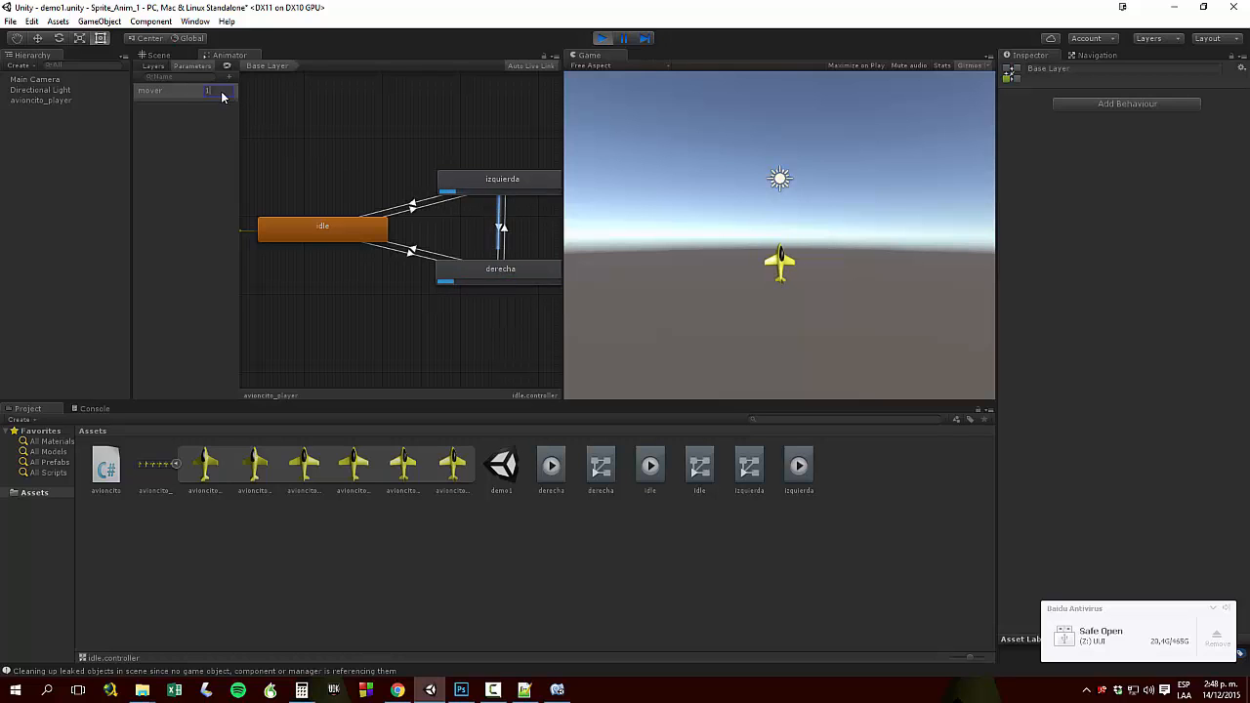
text(2)
click(384, 235)
click(210, 91)
text(0)
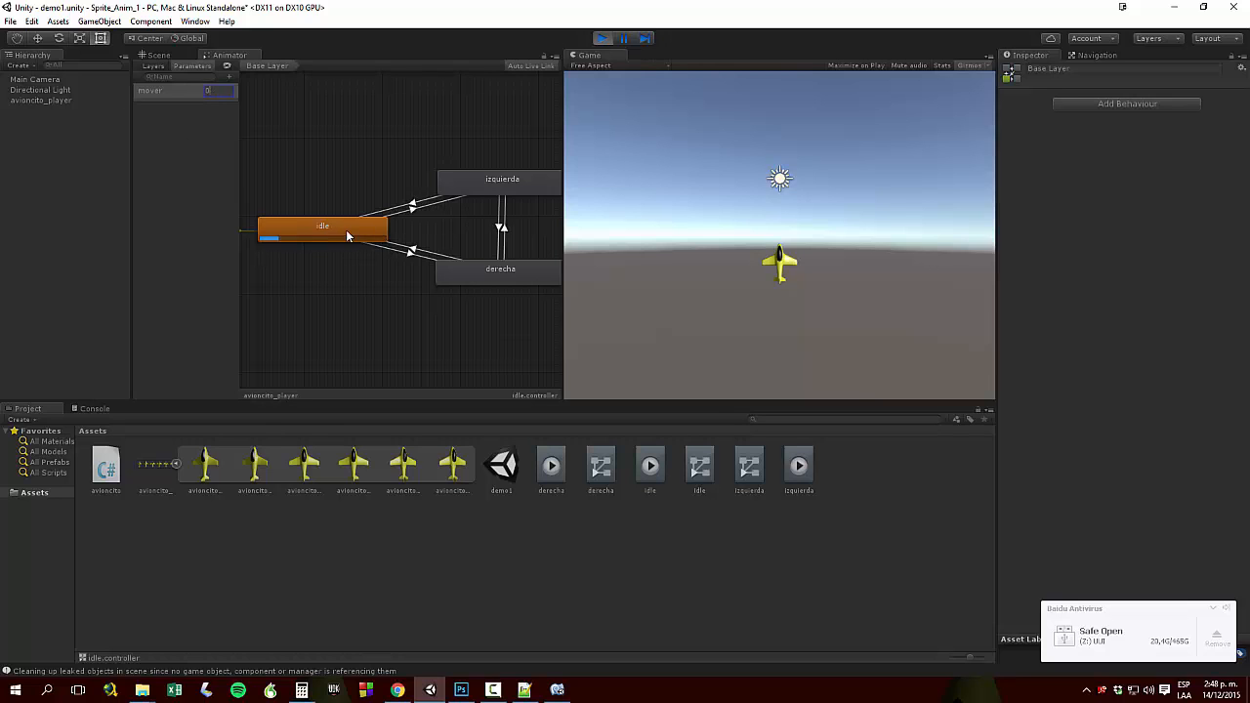
click(601, 40)
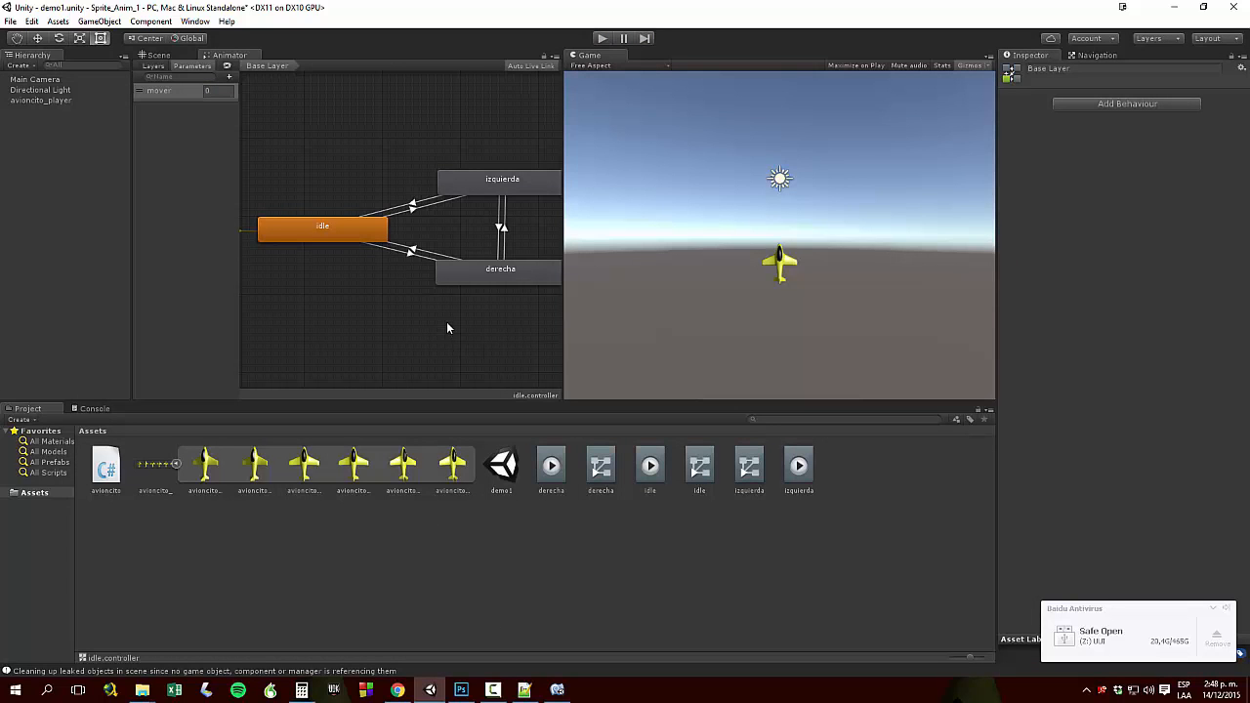
Re-enable the Avioncito script on avioncito_player and test moving the plane right and left in a short playback
click(29, 101)
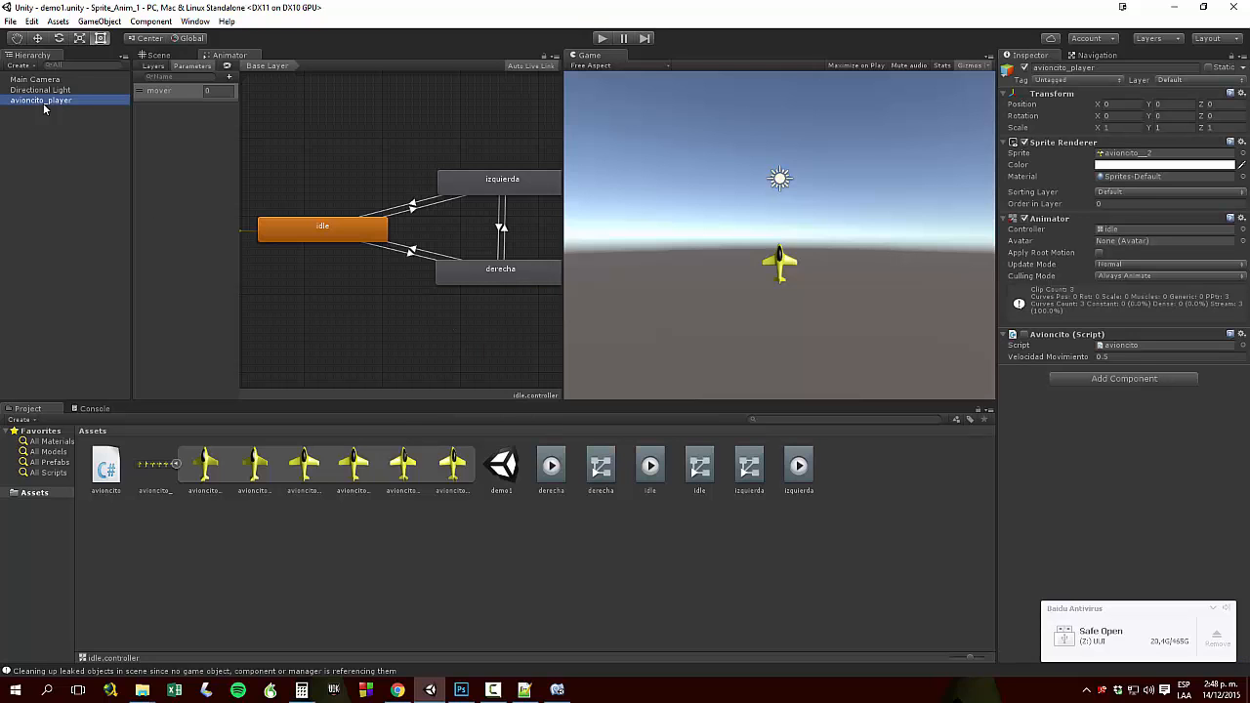
click(1023, 335)
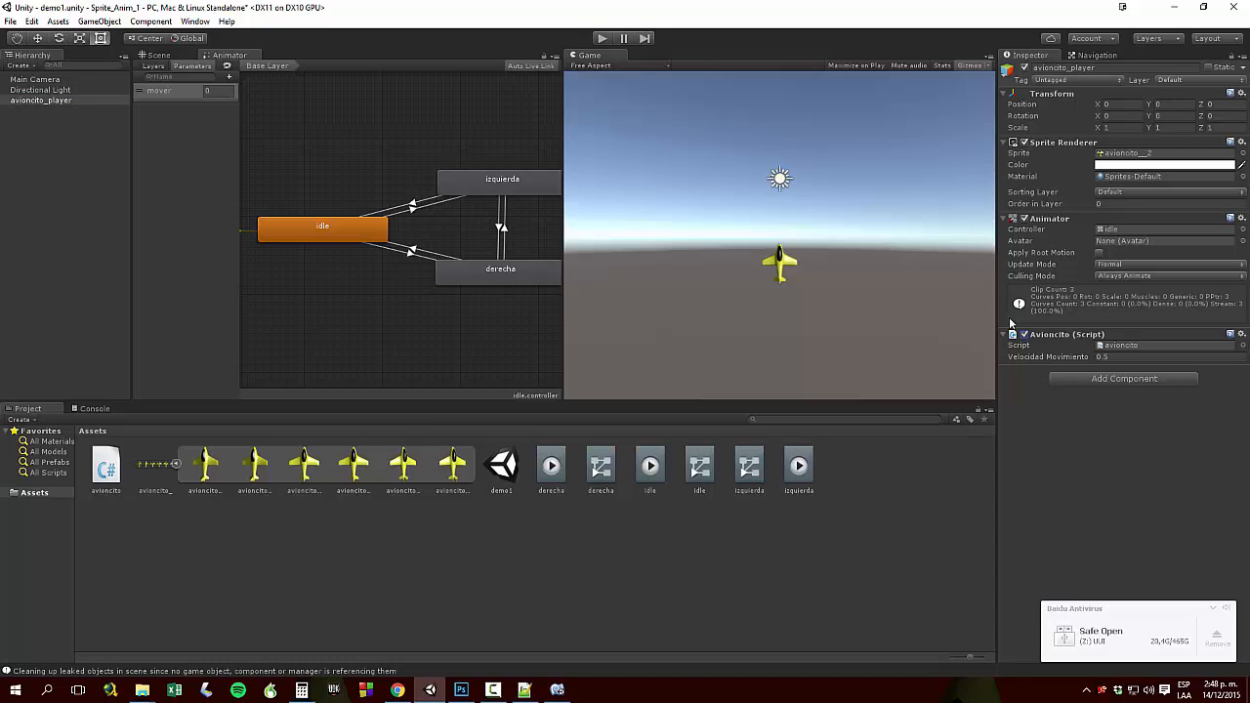
click(602, 39)
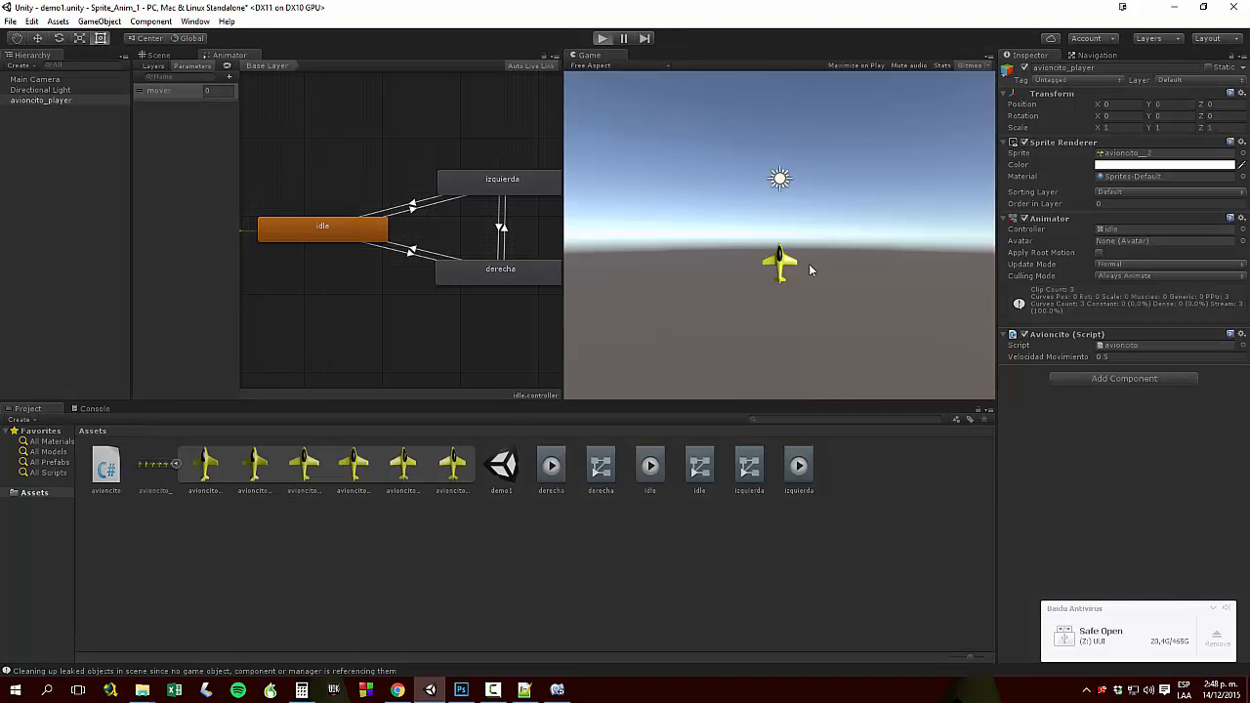
key(Right)
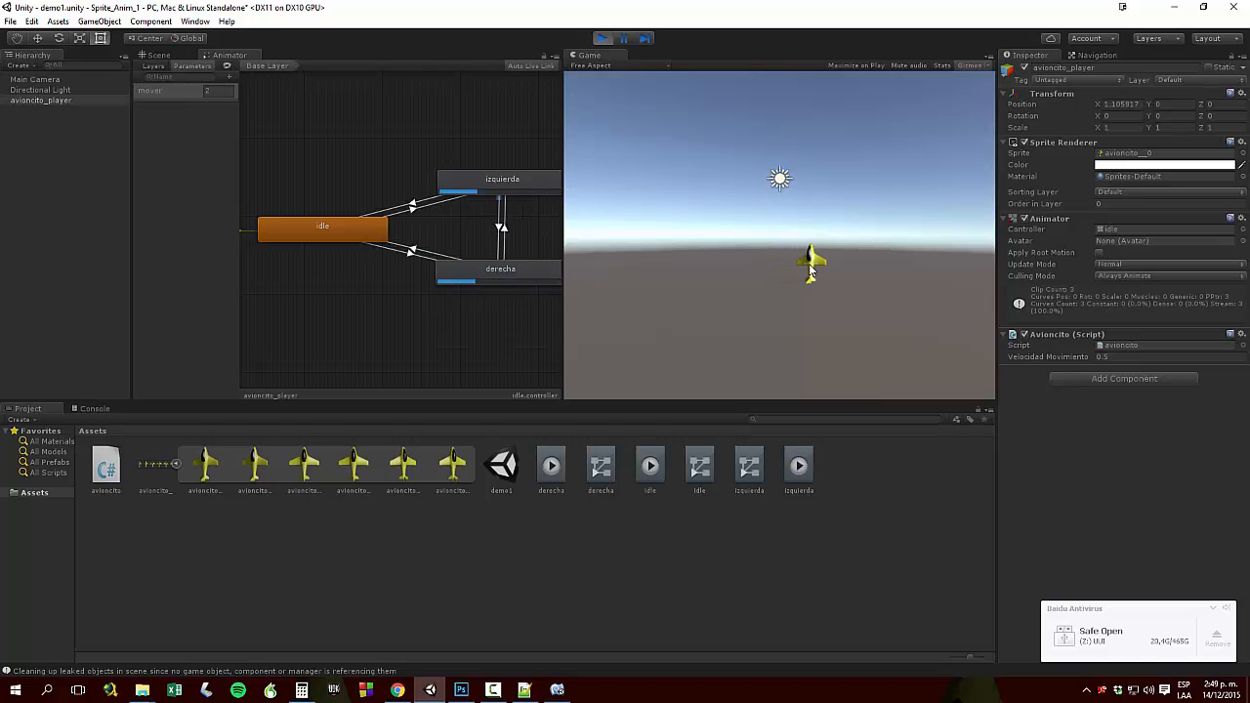
key(Left)
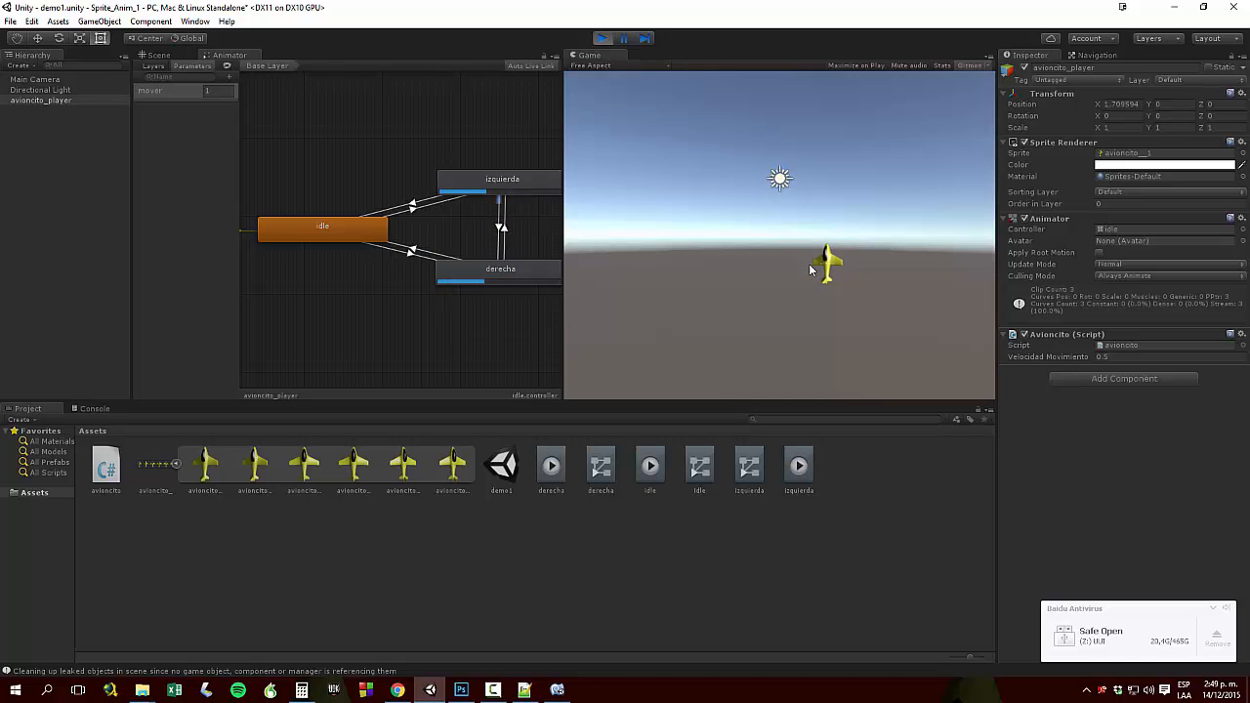
click(602, 38)
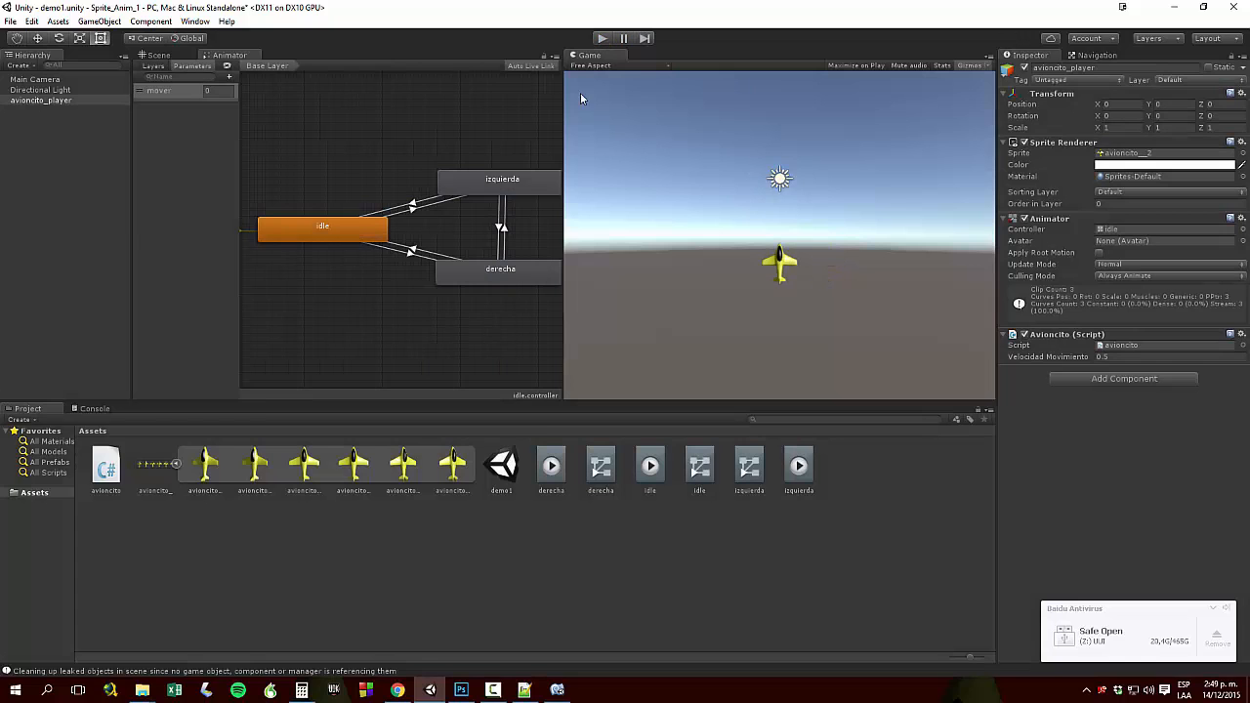
Examine the transitions of the derecha and izquierda states, including the conditions of izquierda -> derecha
click(518, 270)
click(522, 189)
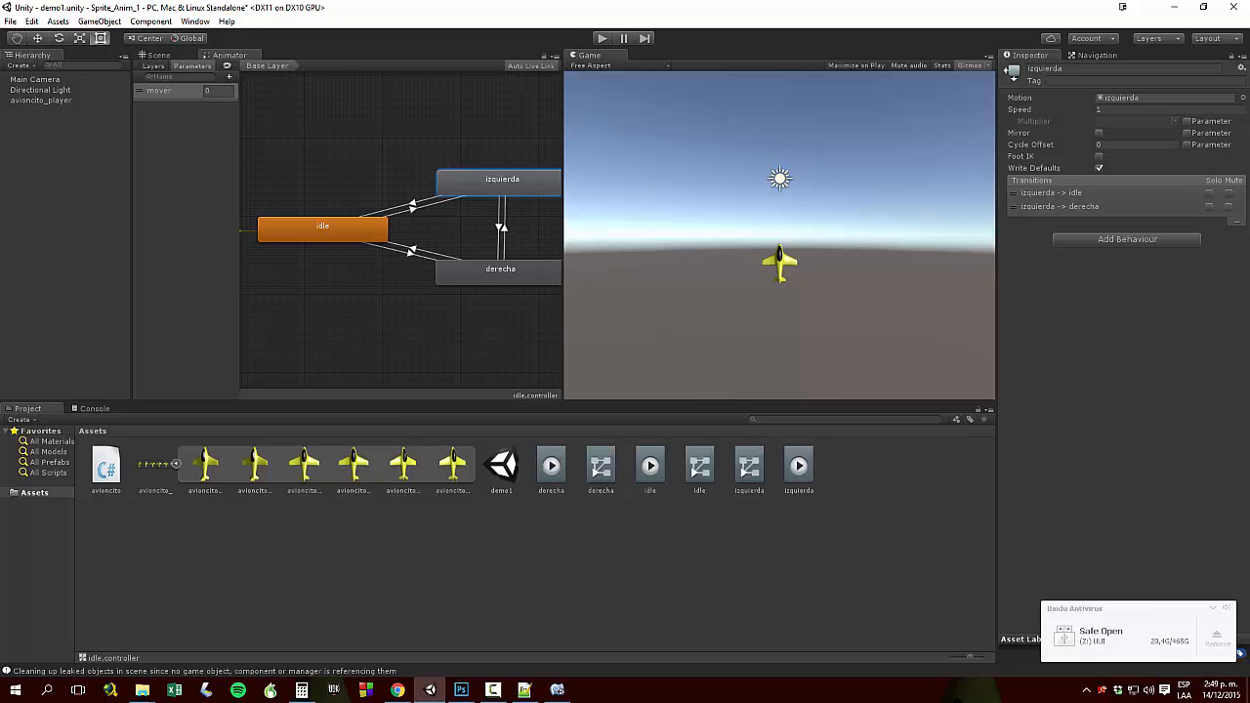
click(1060, 206)
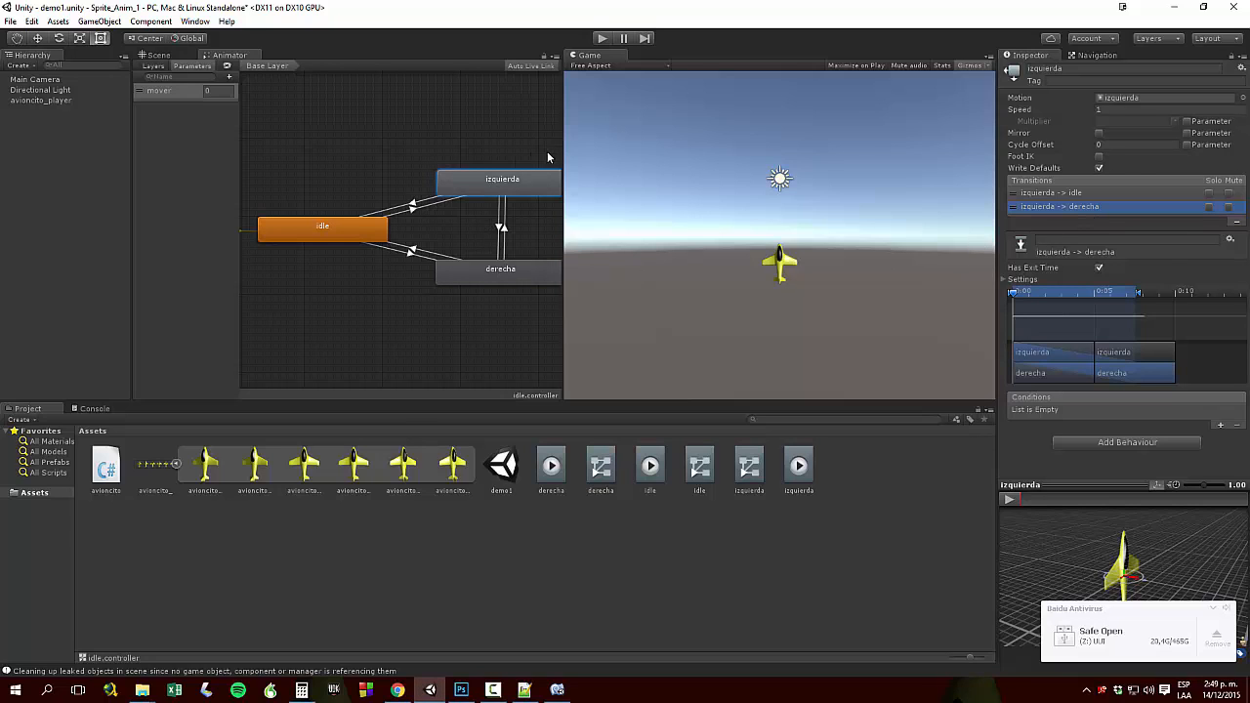
click(493, 182)
click(483, 282)
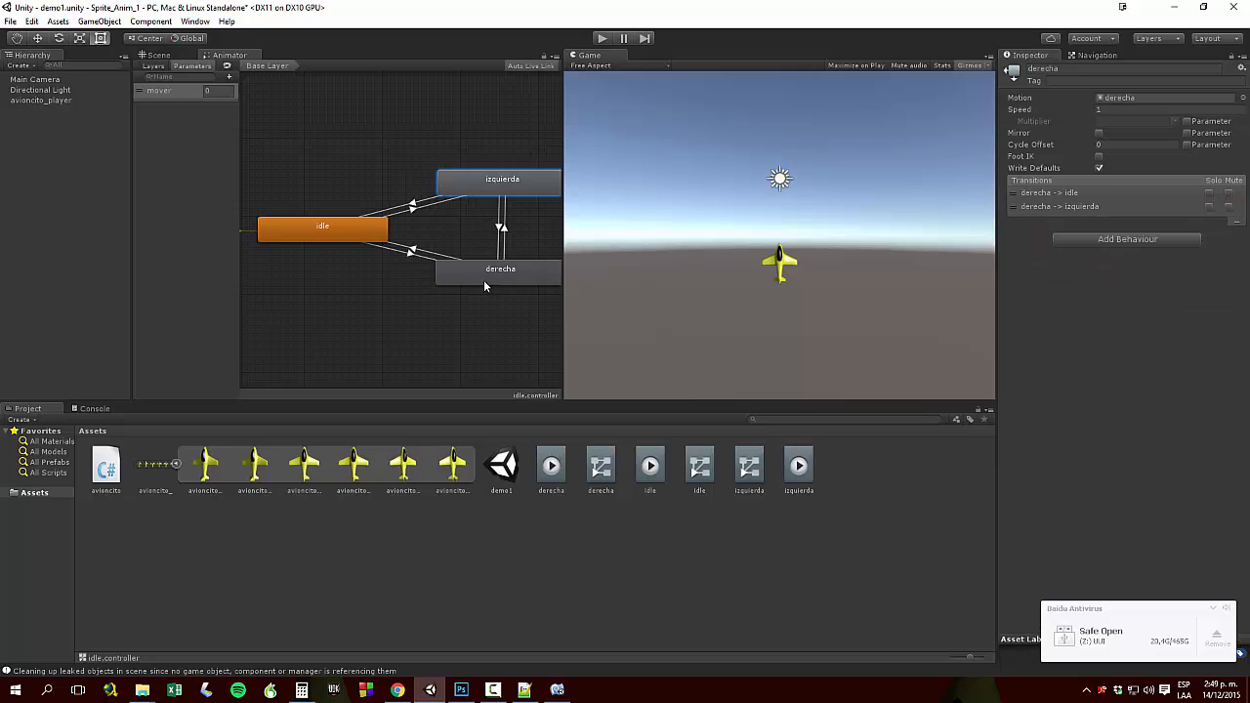
click(463, 186)
right_click(481, 281)
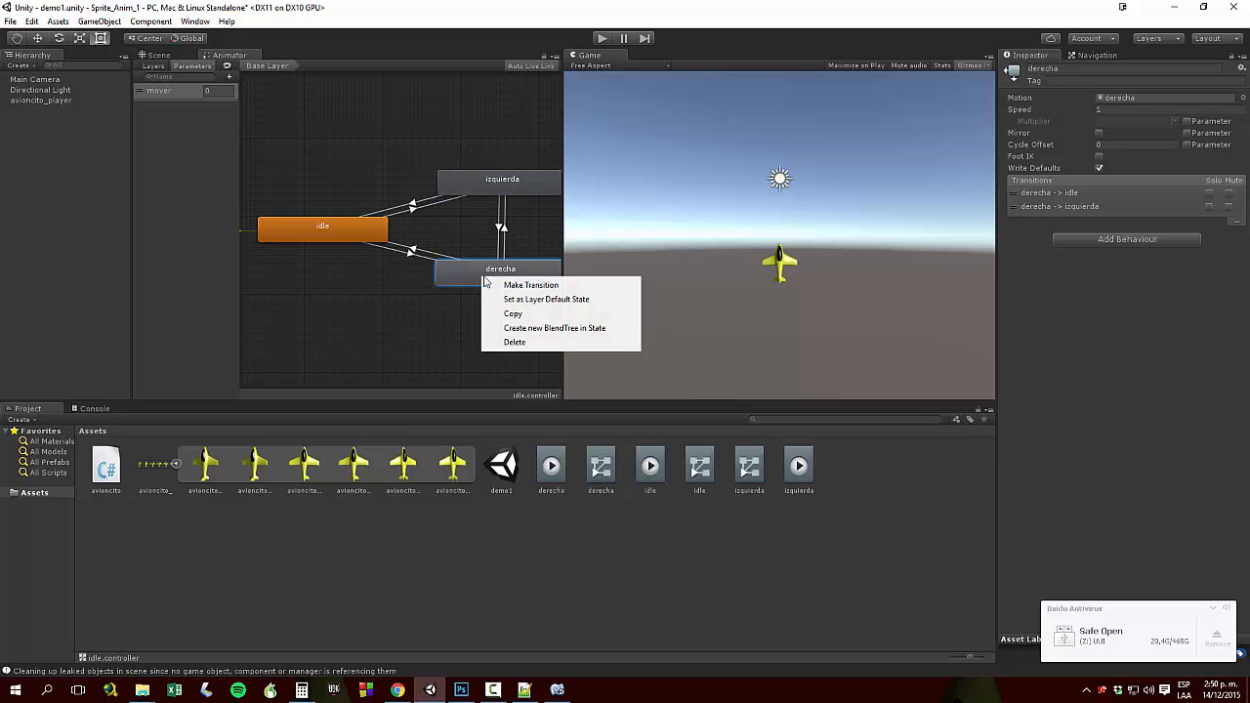
click(467, 185)
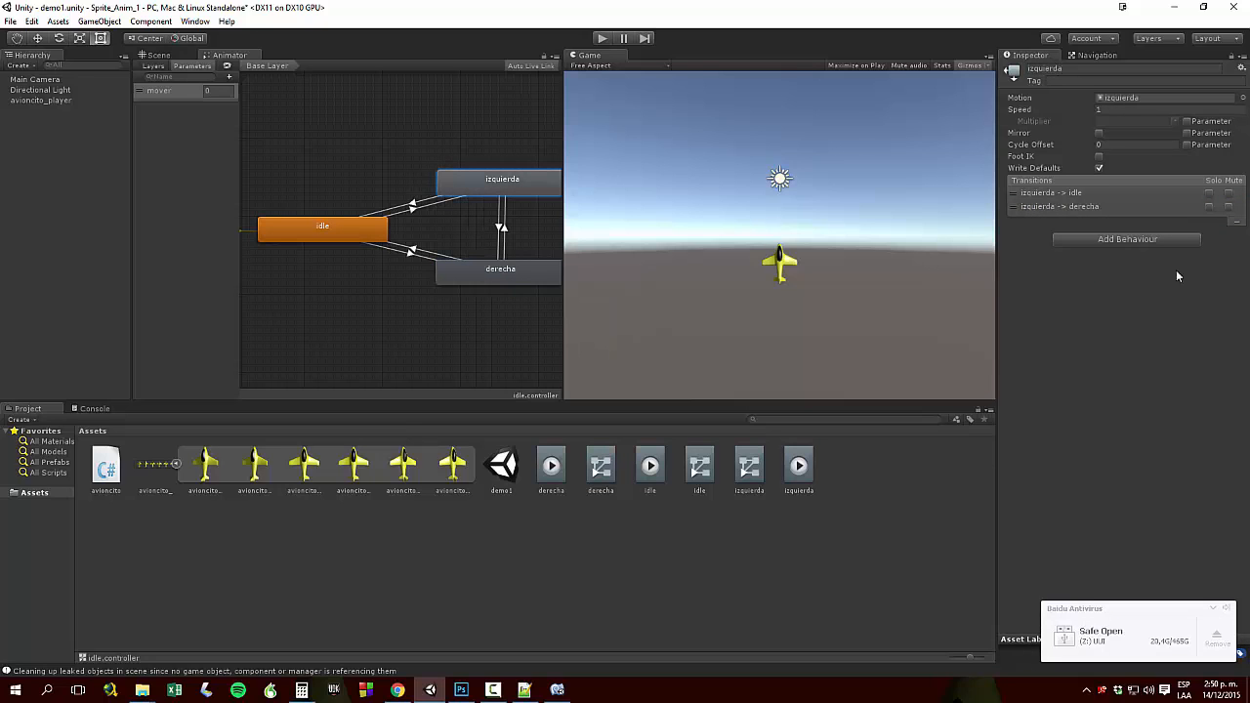
Add a condition to the izquierda -> derecha transition that compares the mover parameter using Equals
click(1013, 208)
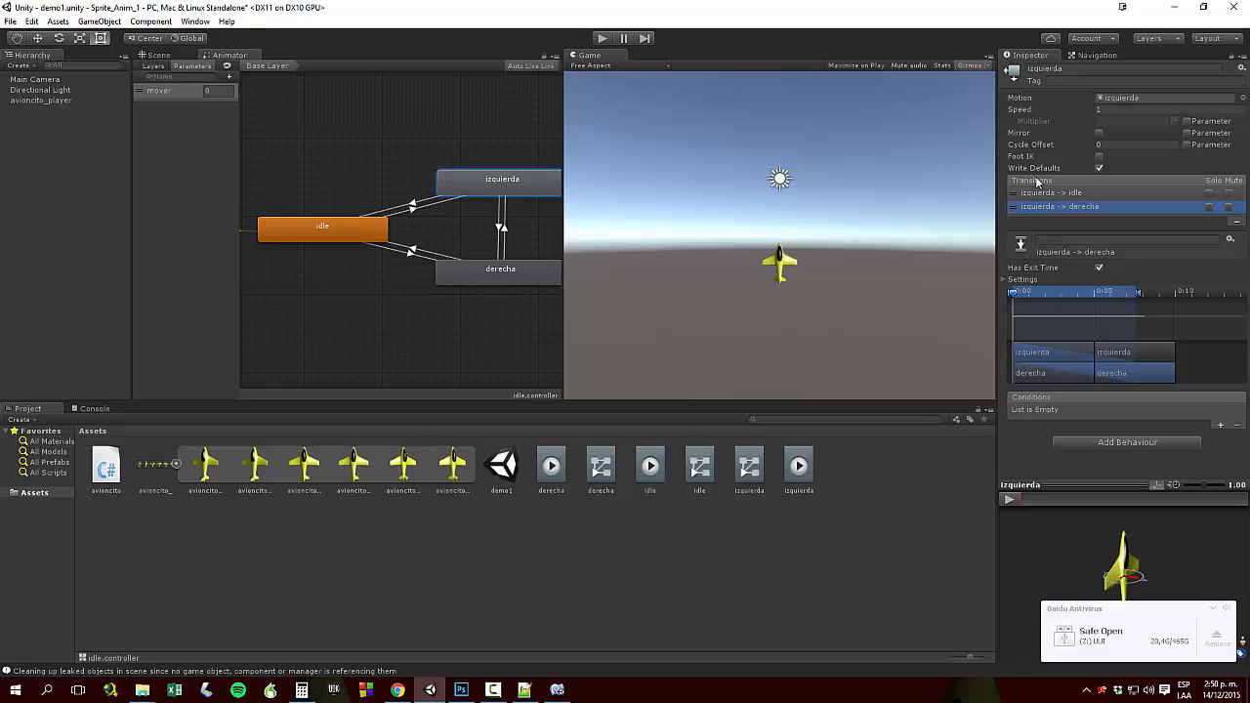
click(1220, 427)
click(1158, 411)
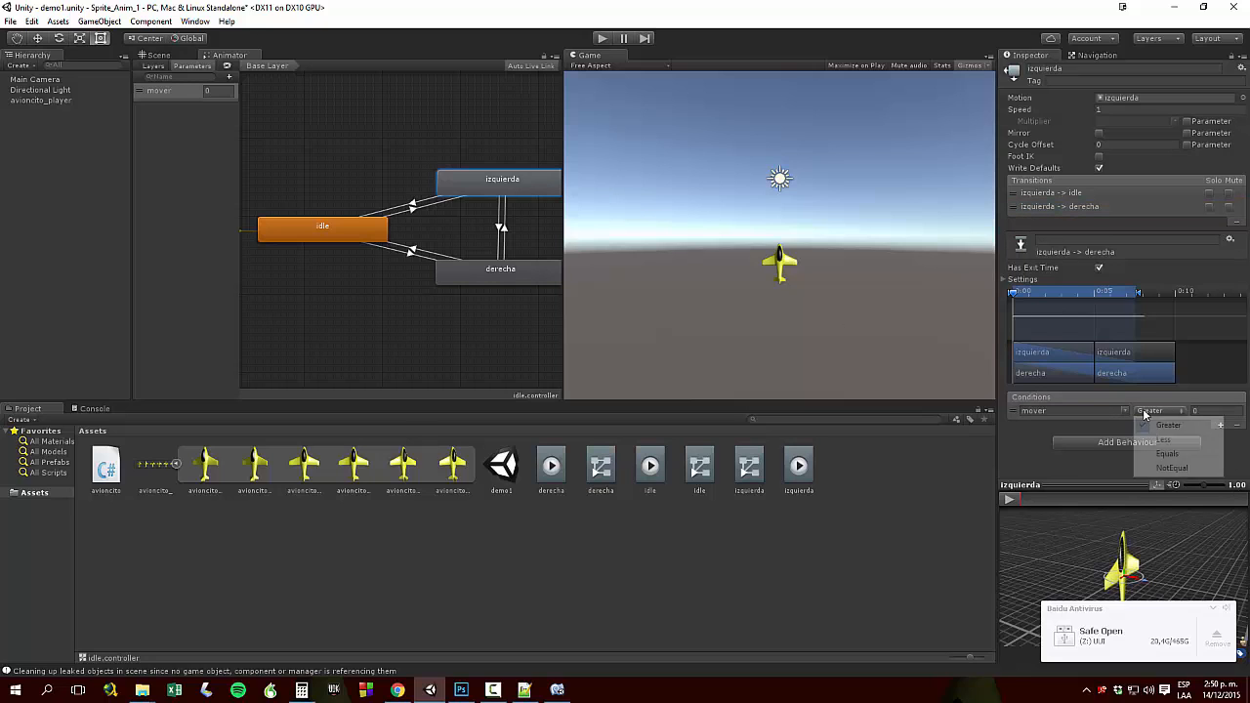
click(1165, 456)
click(1202, 410)
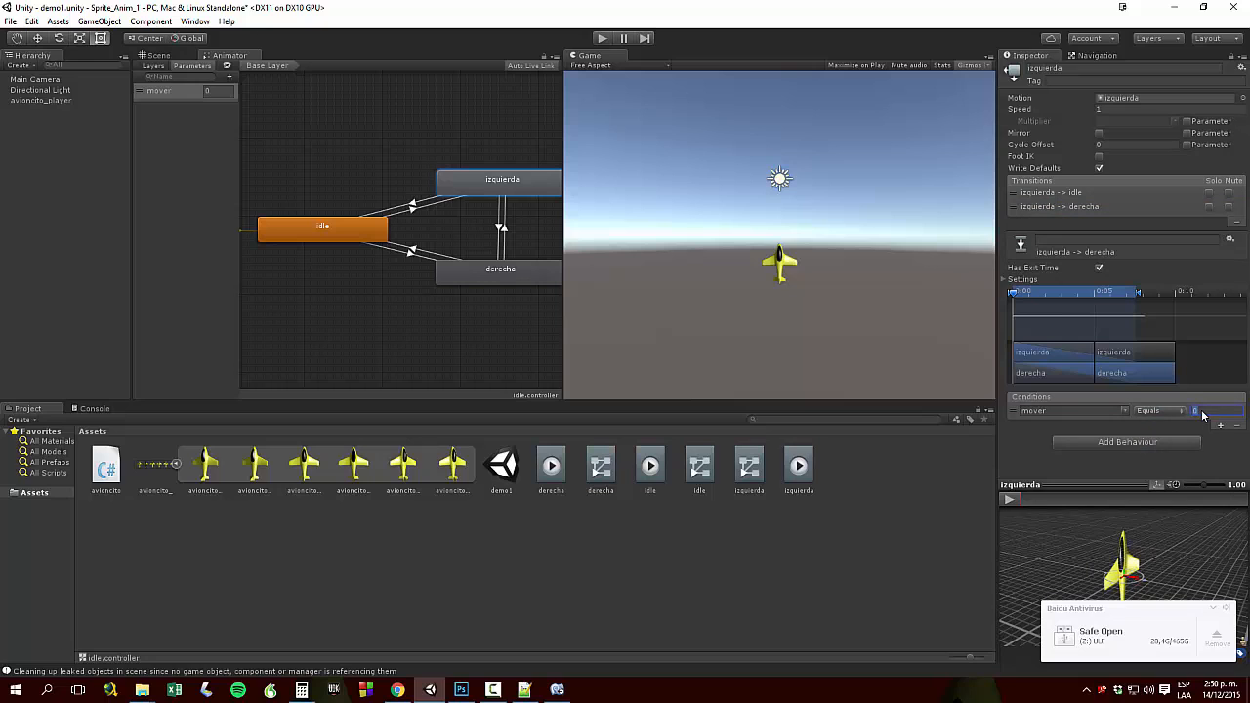
Add a condition to the derecha -> izquierda transition requiring mover Equals 1
click(526, 276)
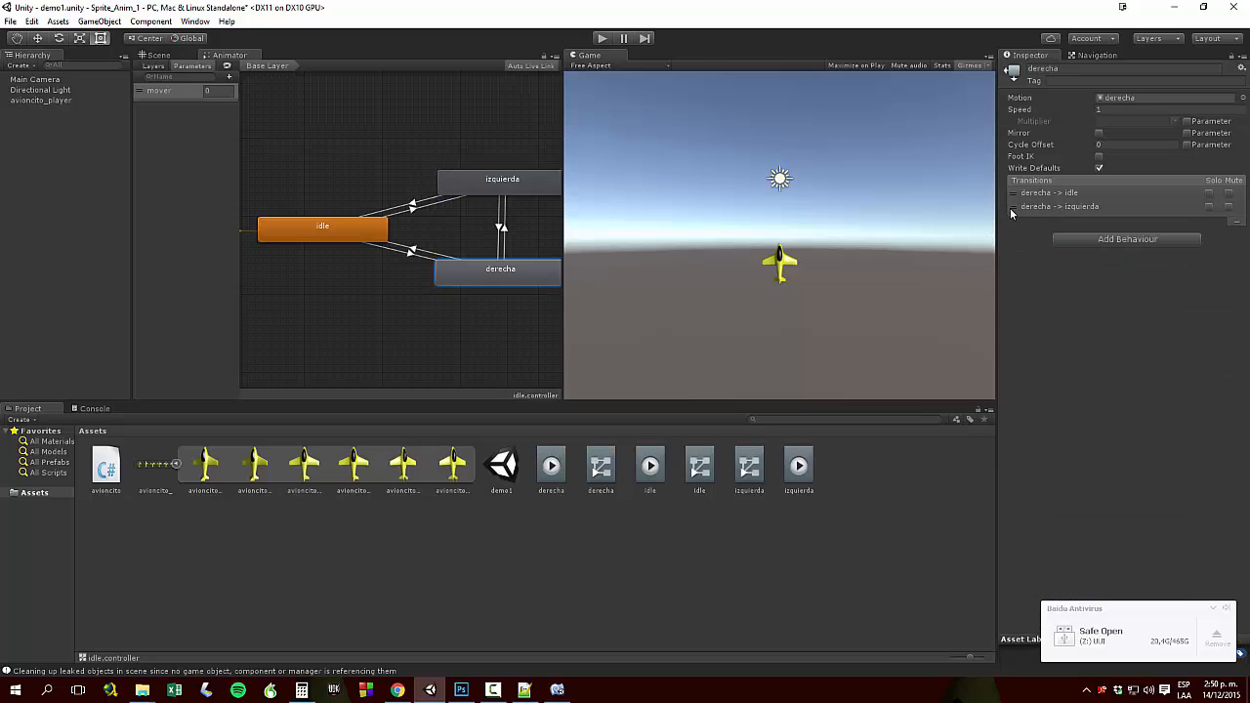
click(1036, 206)
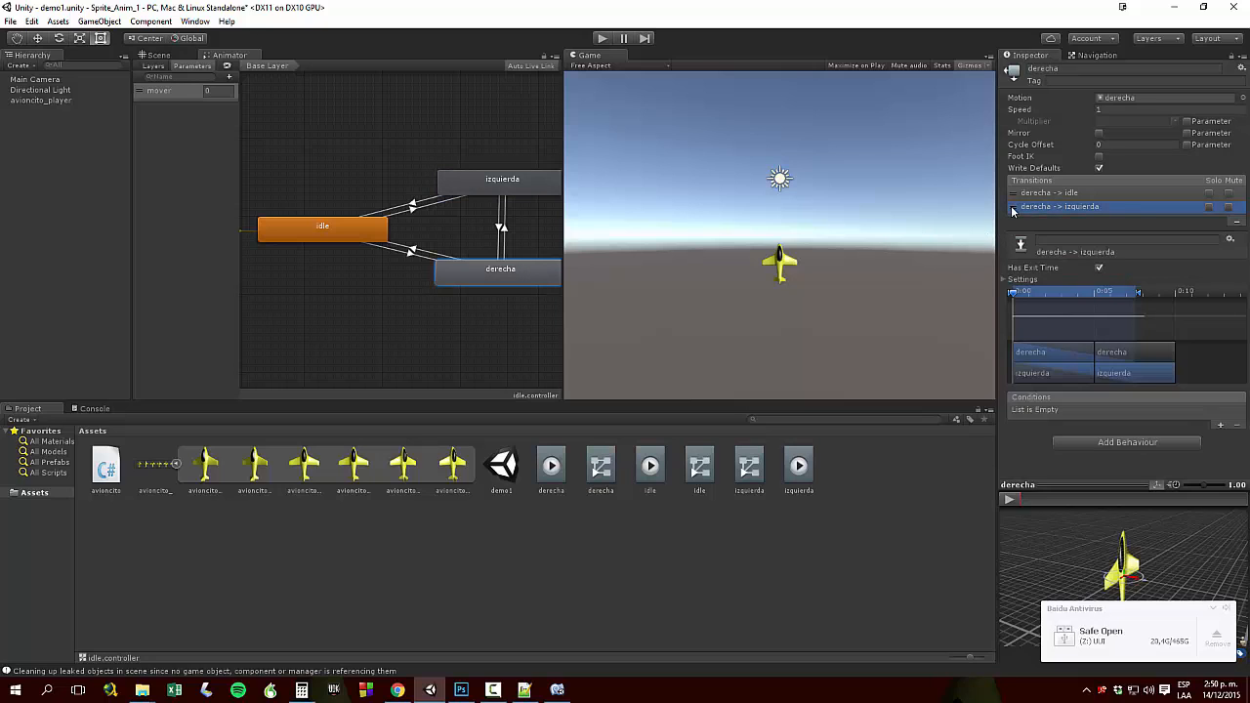
click(1218, 425)
click(1177, 418)
click(1163, 447)
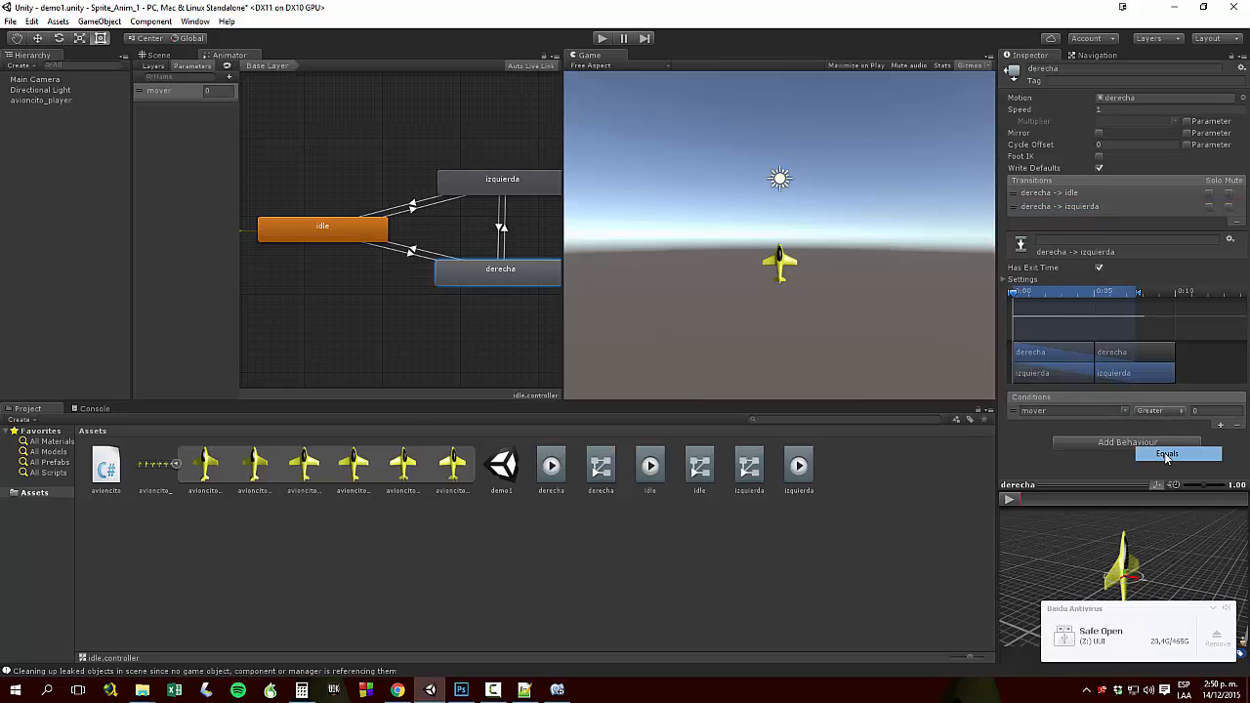
click(1209, 415)
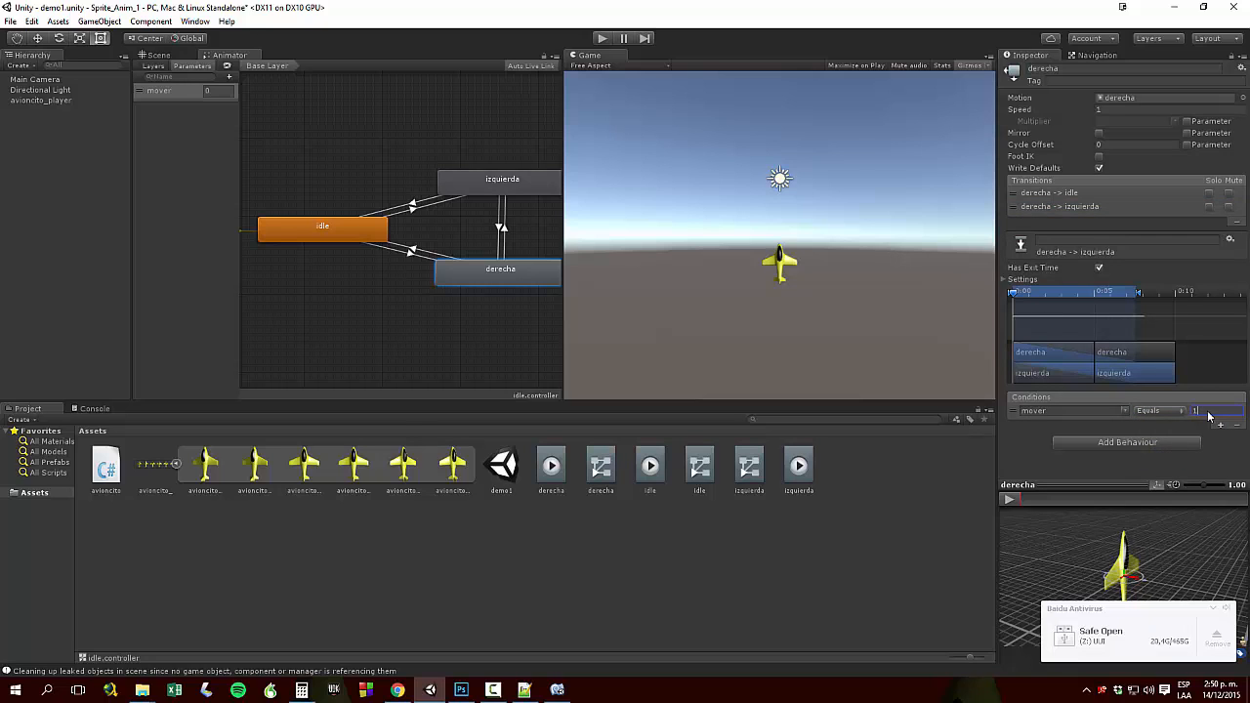
Play the scene, try mover values 1 and 2 to check the conditioned transitions, and stop playback
click(602, 40)
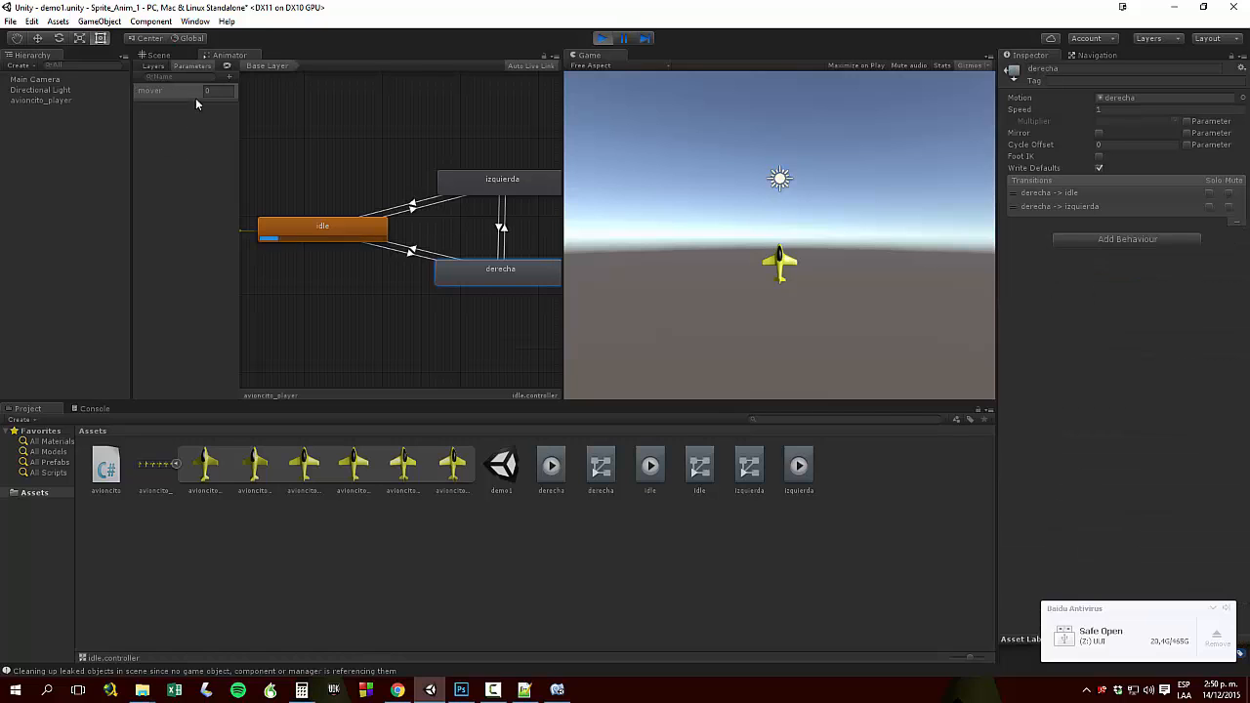
click(220, 89)
text(1)
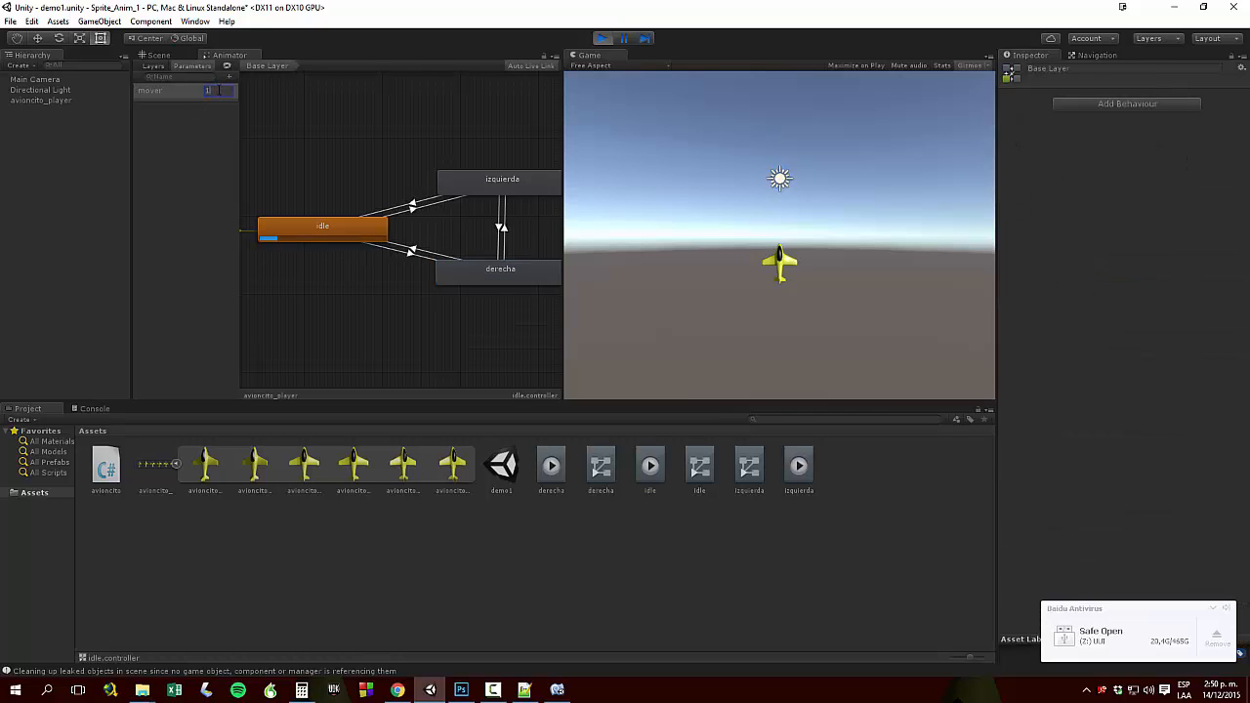
key(Return)
text(2)
click(474, 187)
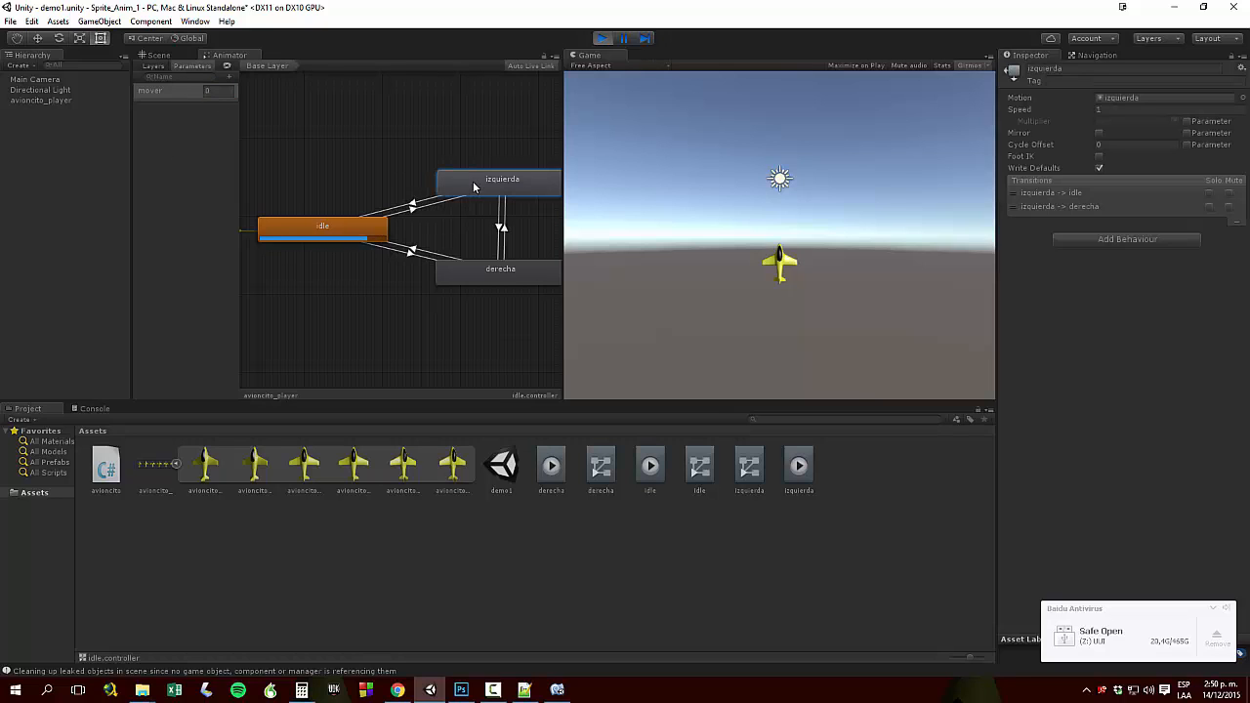
click(612, 39)
Play the scene, try a mover value of 1, and stop playback
click(599, 39)
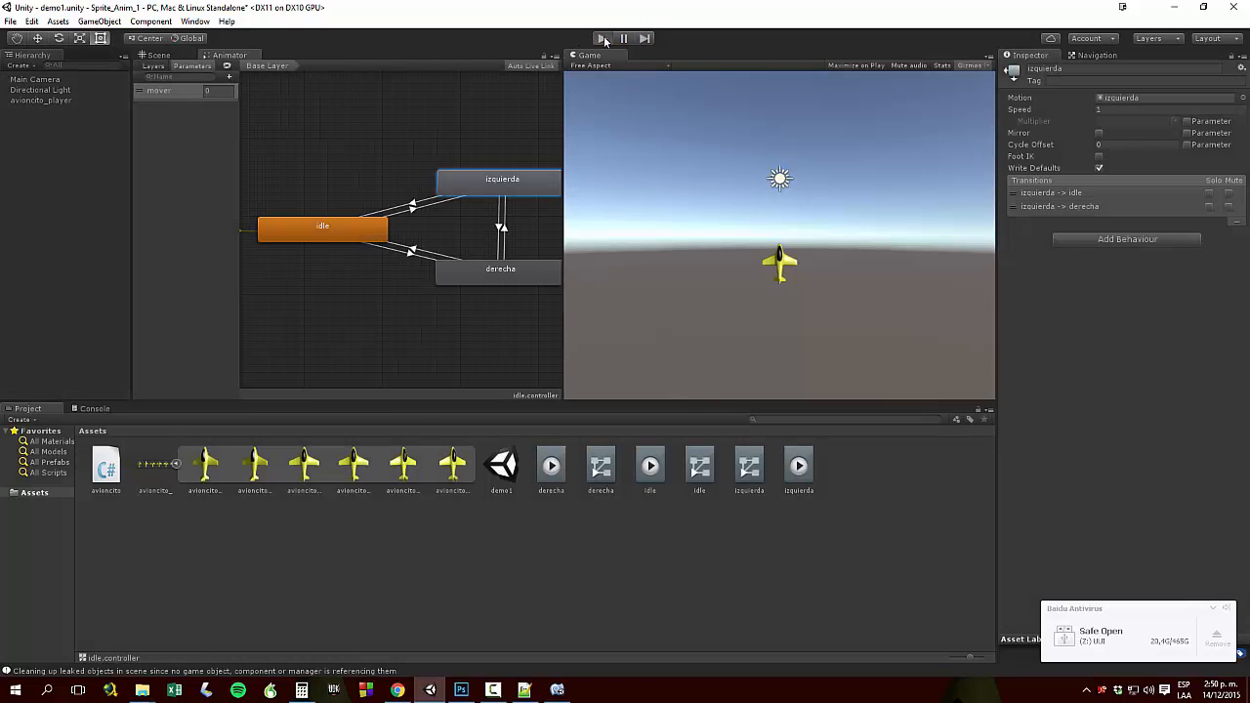
click(216, 93)
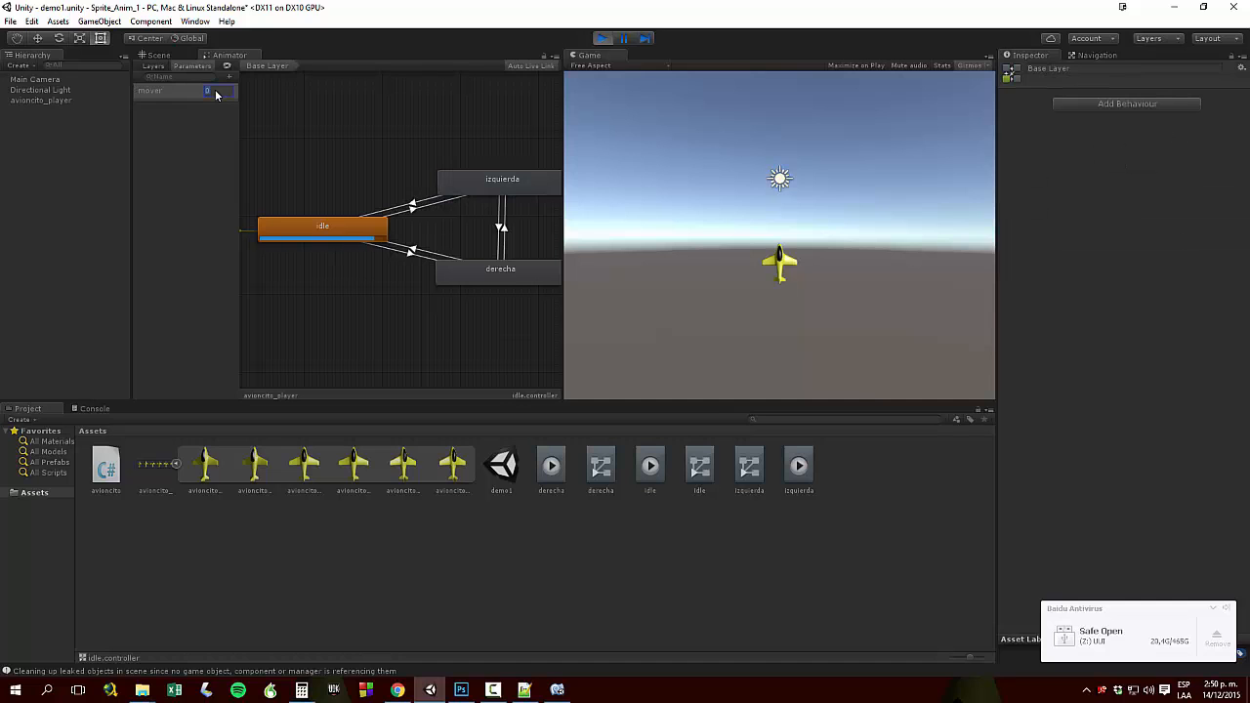
text(1)
click(599, 40)
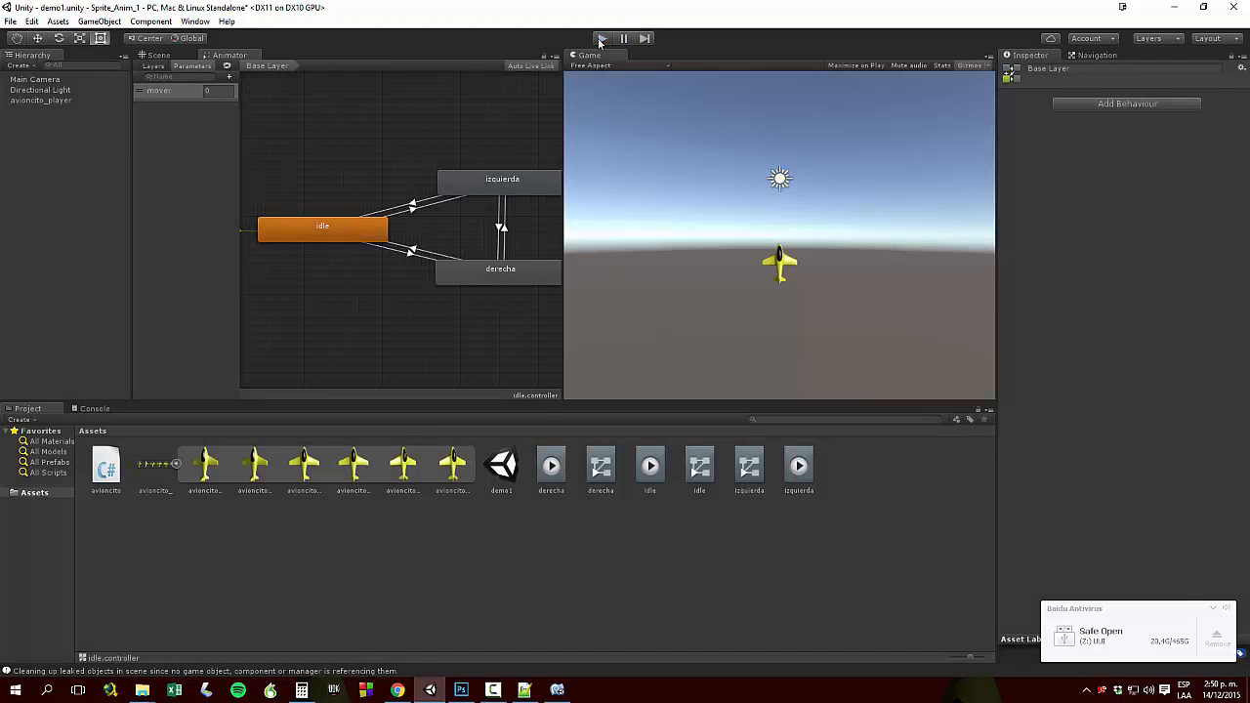
Examine the conditions of the idle -> izquierda, izquierda -> derecha and derecha -> izquierda transitions
click(285, 225)
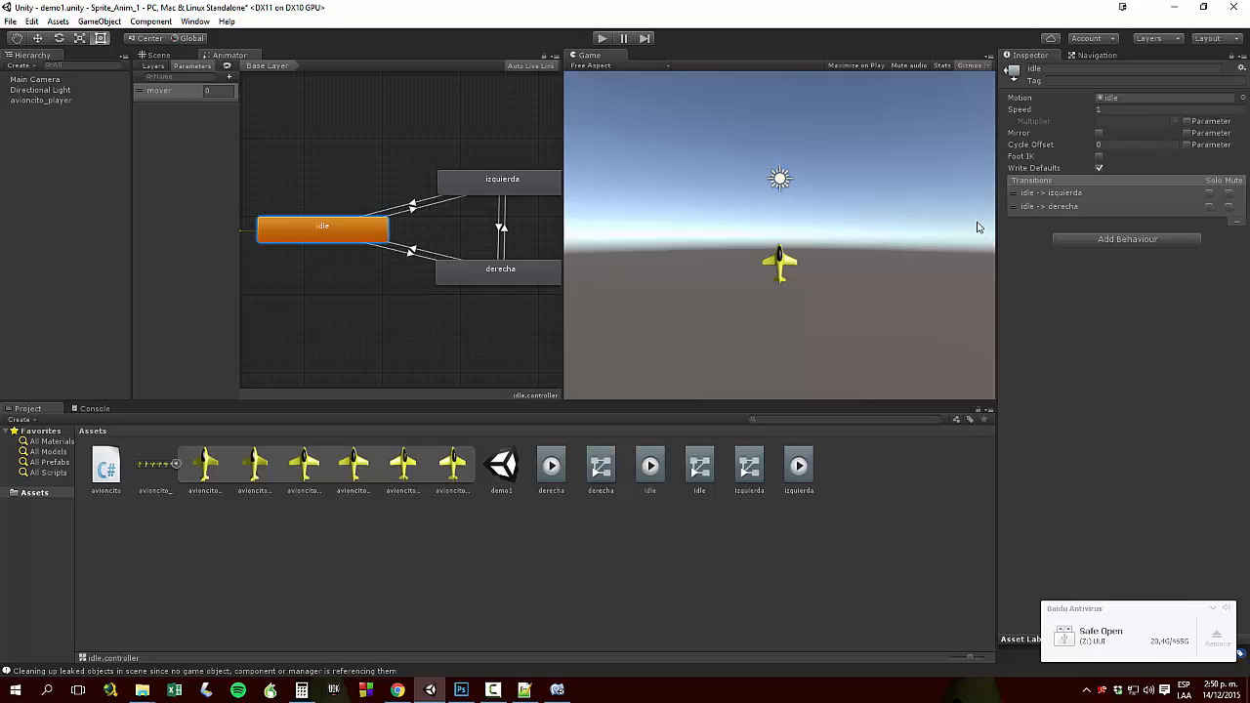
click(1012, 193)
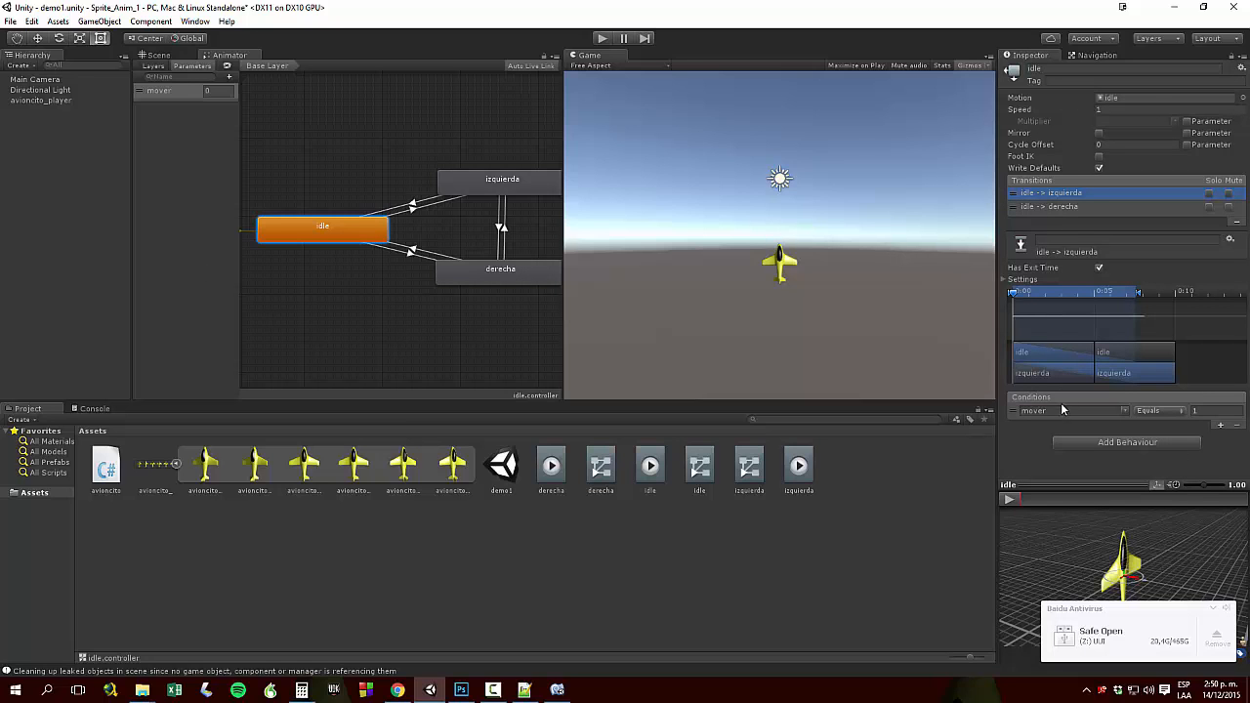
click(508, 196)
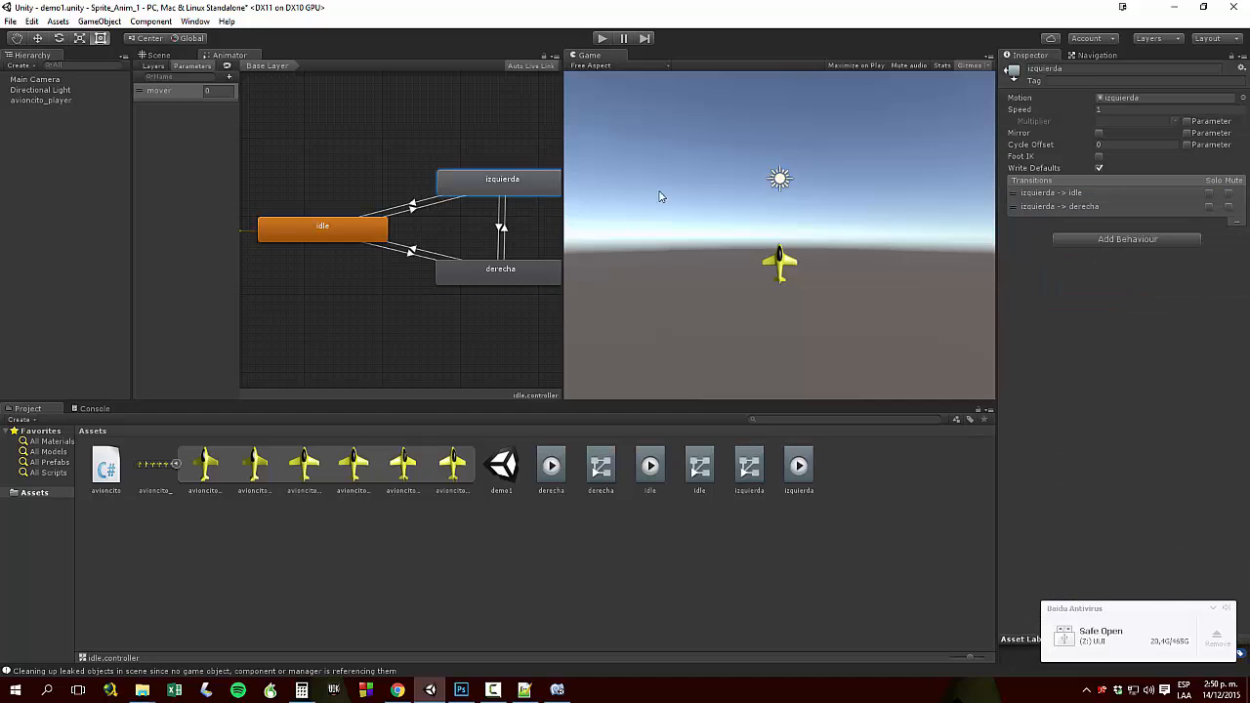
click(1012, 207)
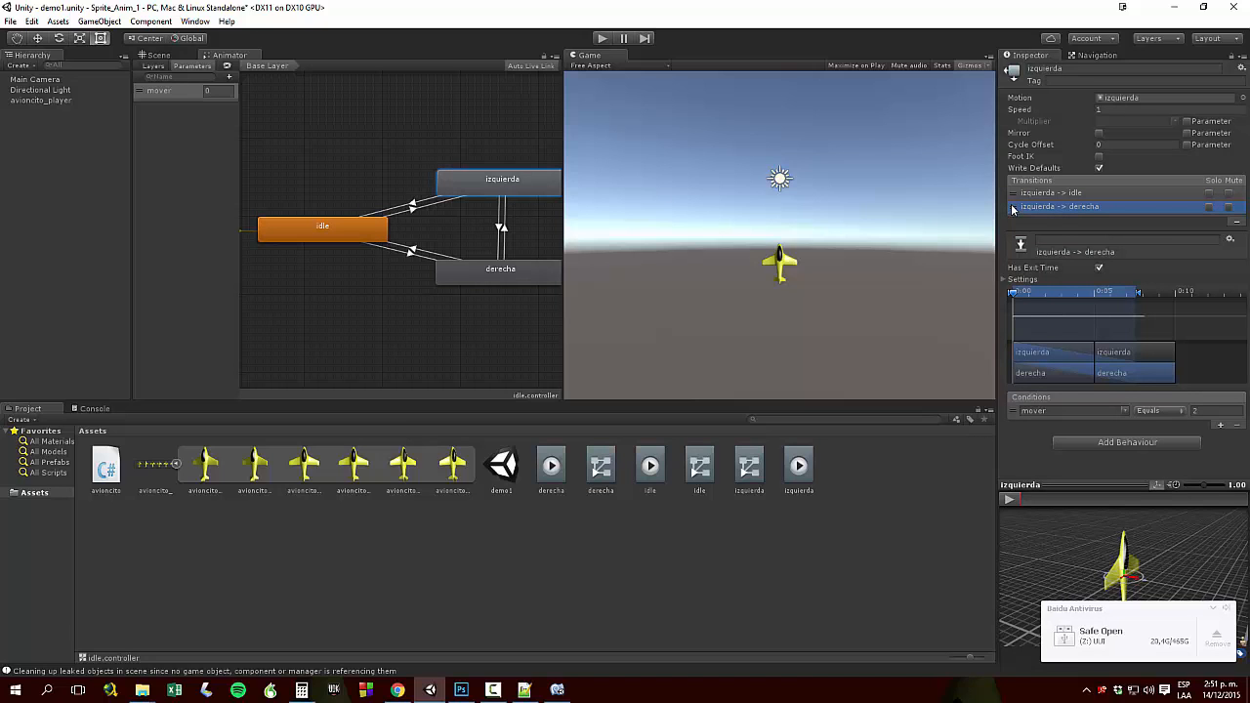
click(501, 282)
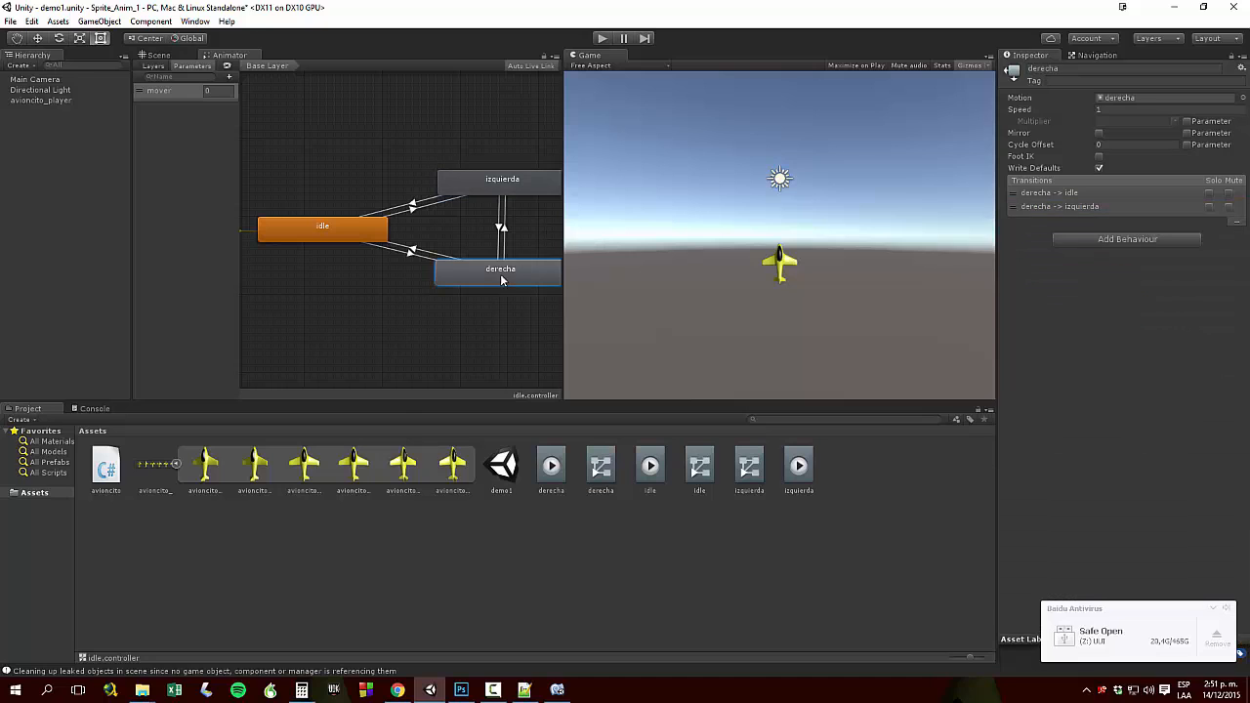
click(1016, 208)
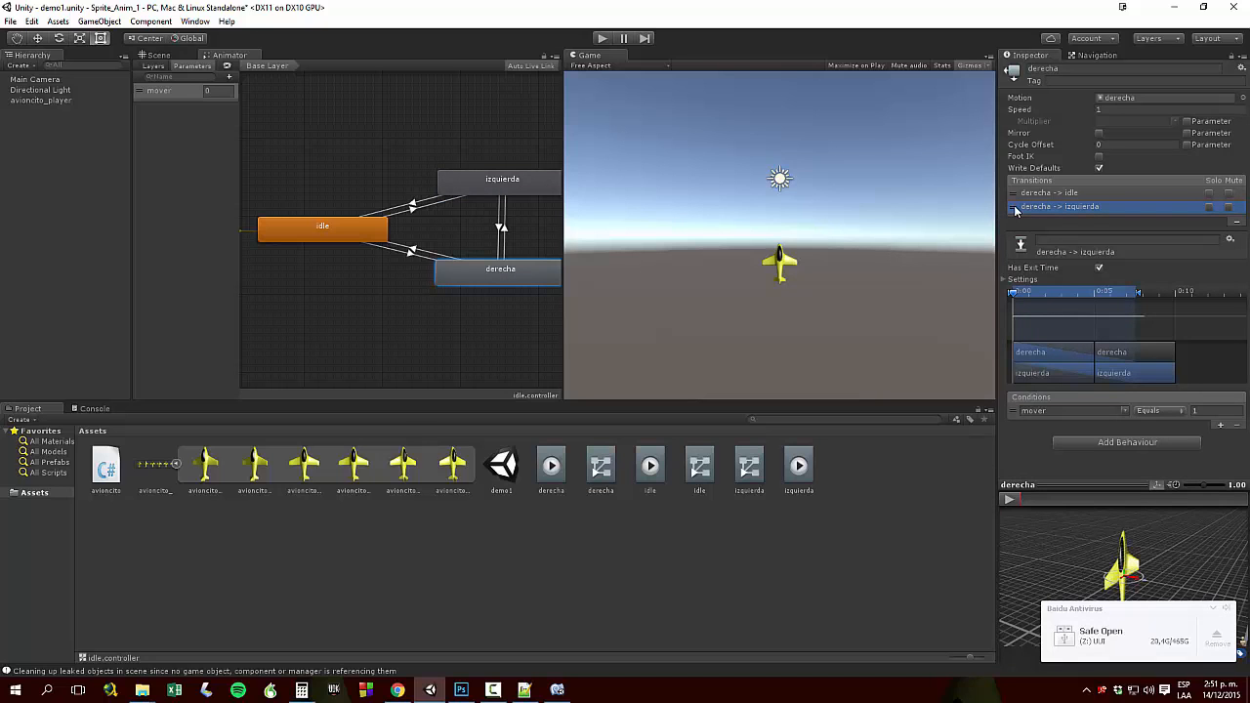
click(321, 228)
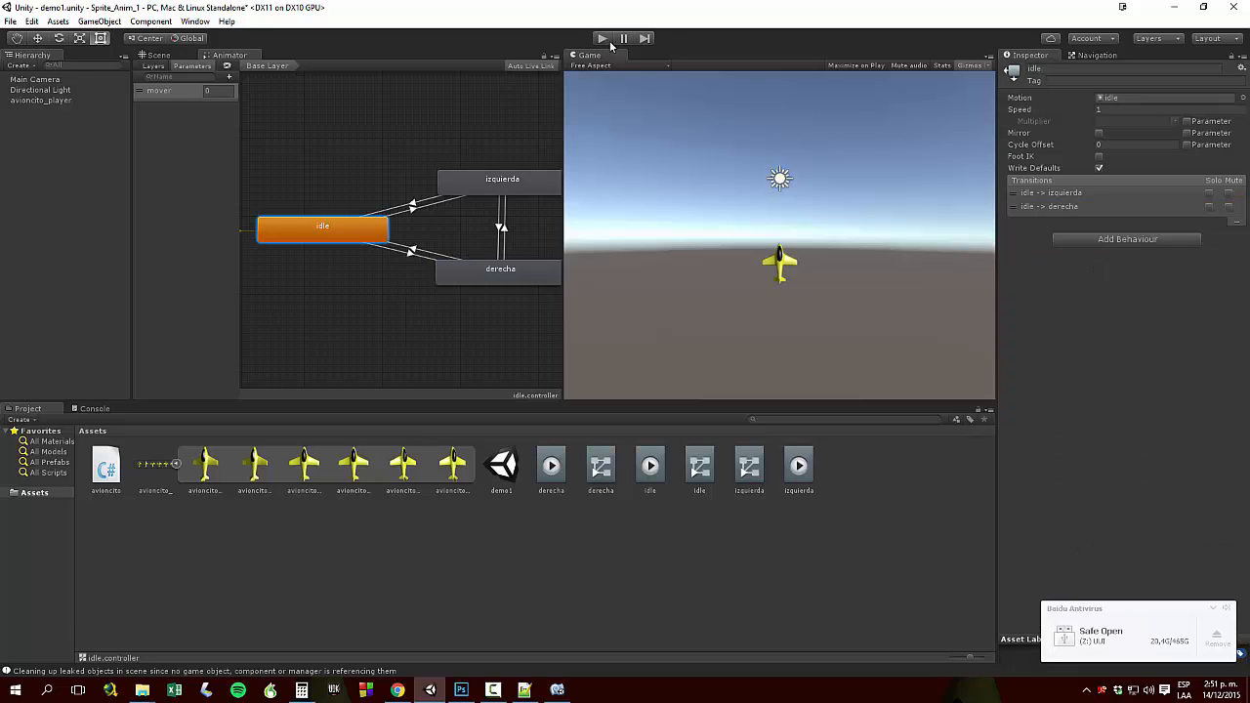
Test mover values 1 and 2 in play mode with avioncito_player's Avioncito script disabled, and re-enable the script once playback is stopped
click(60, 101)
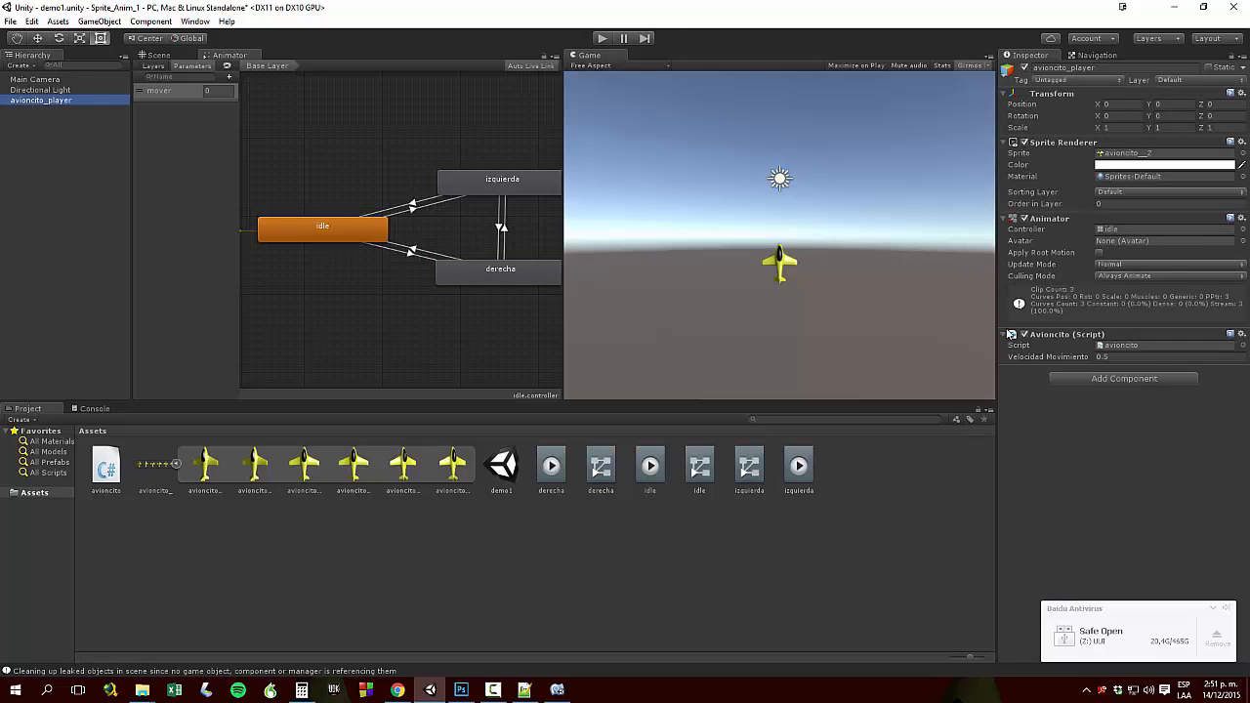
click(1024, 338)
click(601, 37)
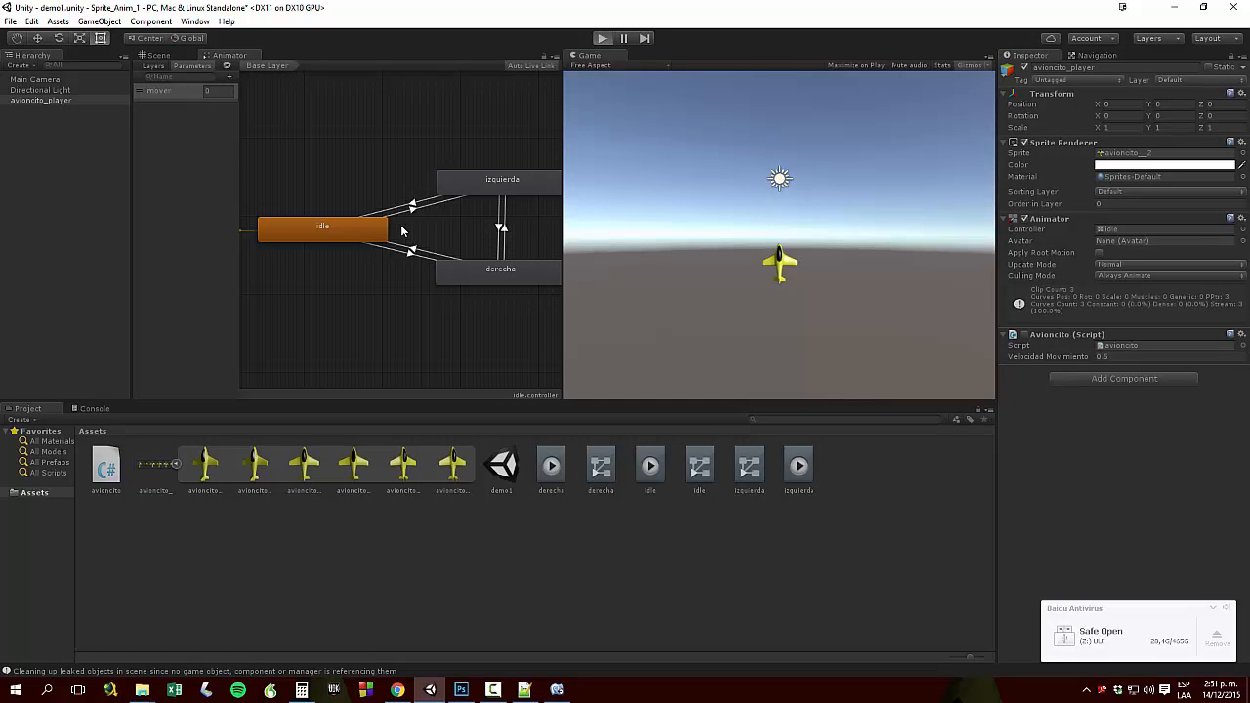
click(223, 94)
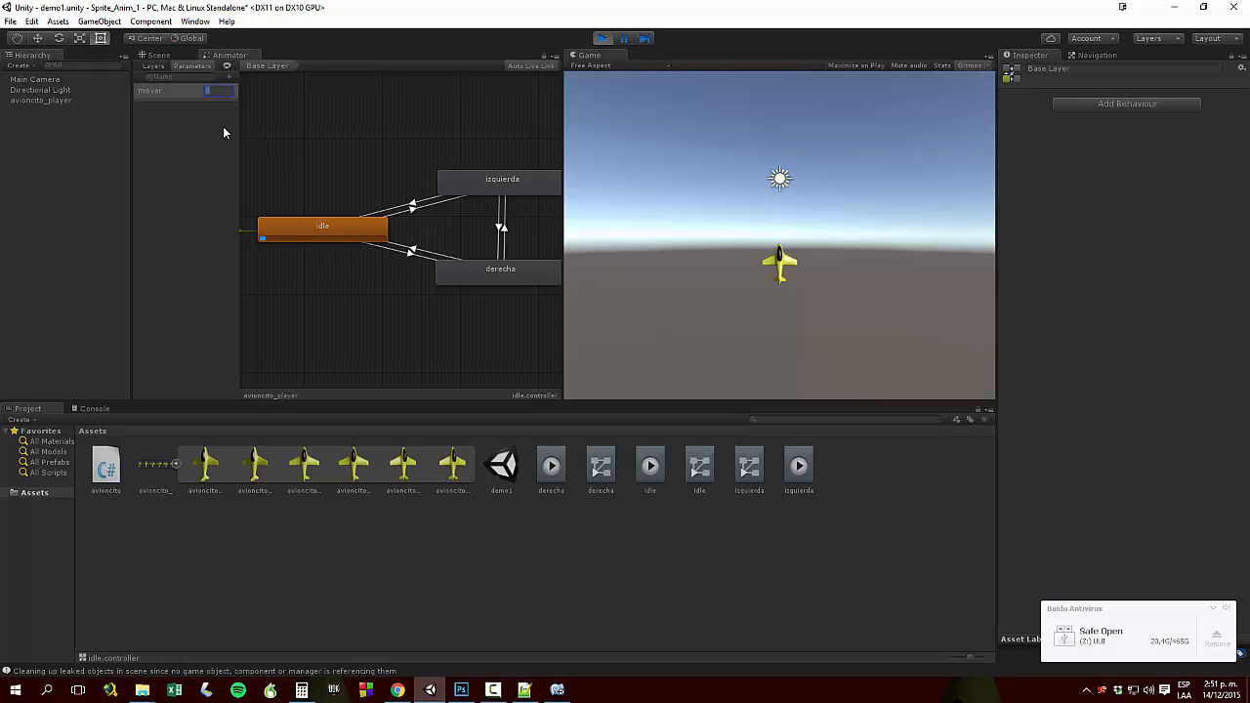
text(1)
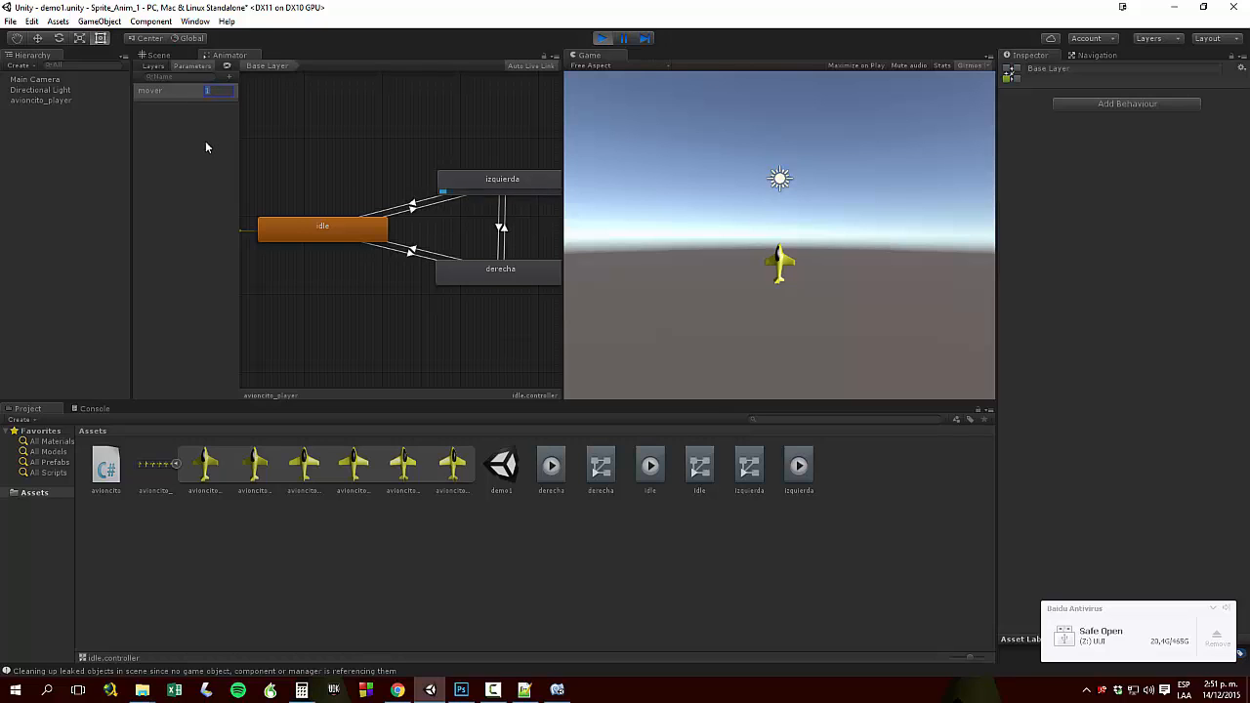
text(2)
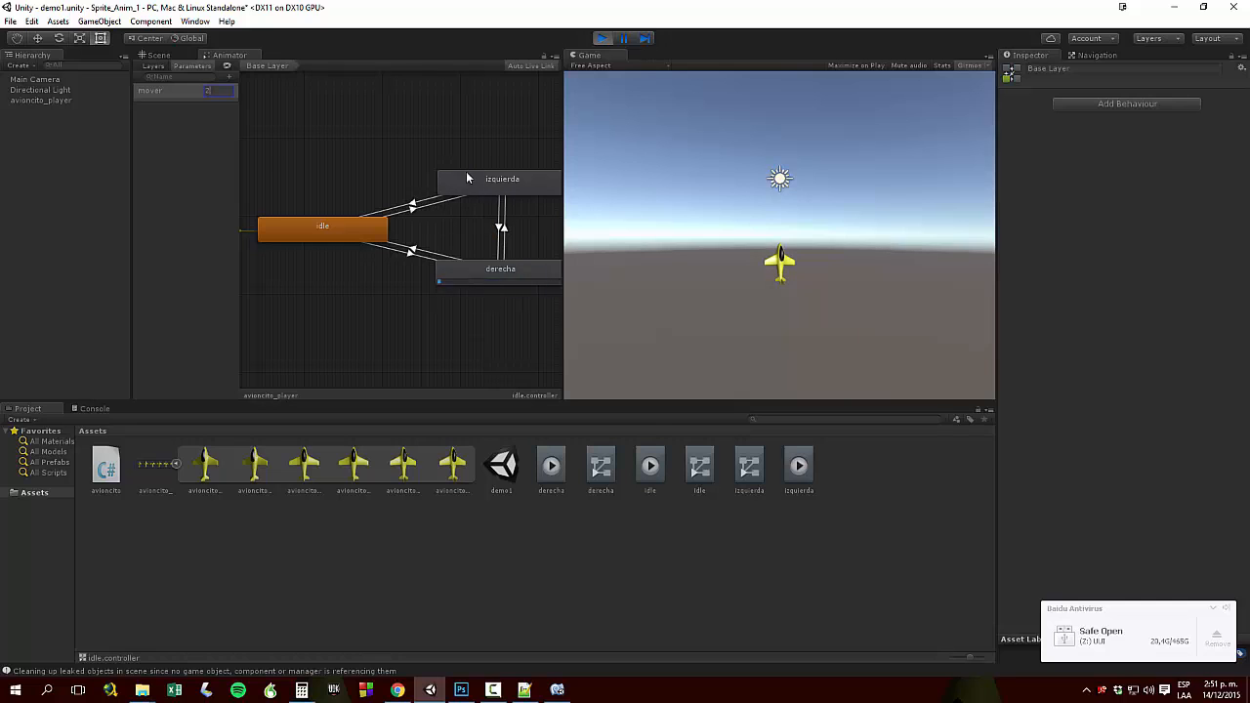
click(602, 37)
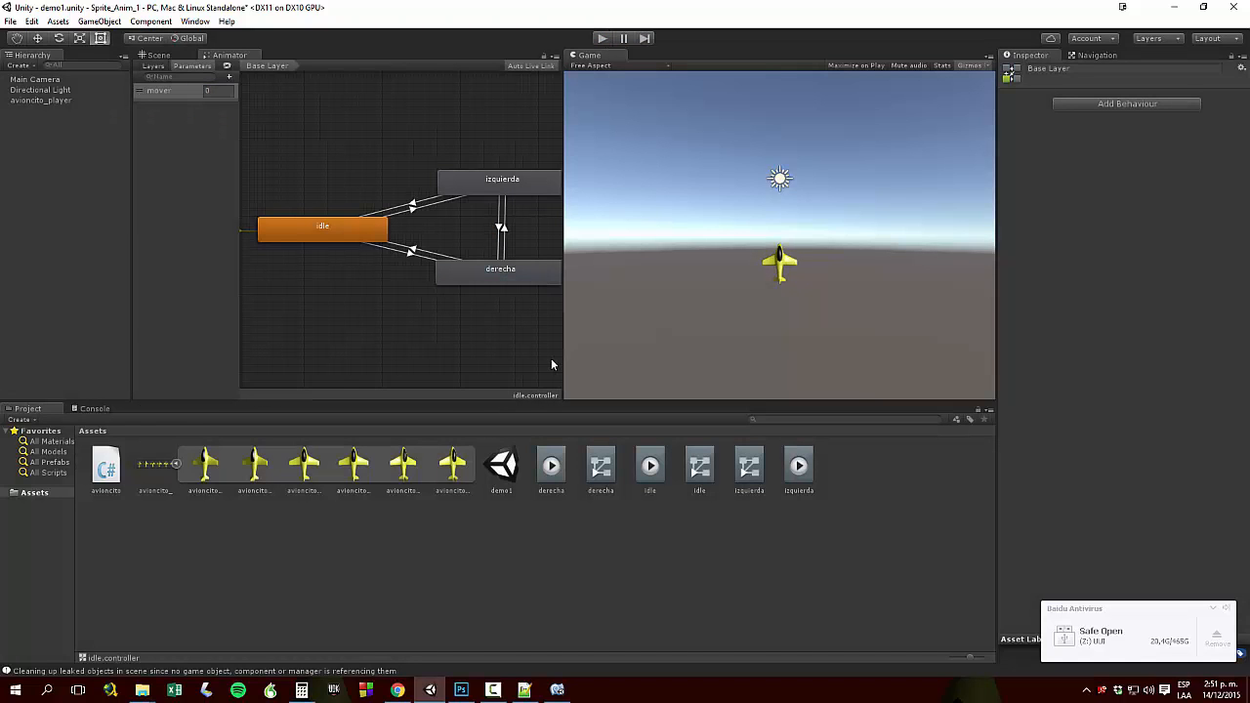
click(41, 101)
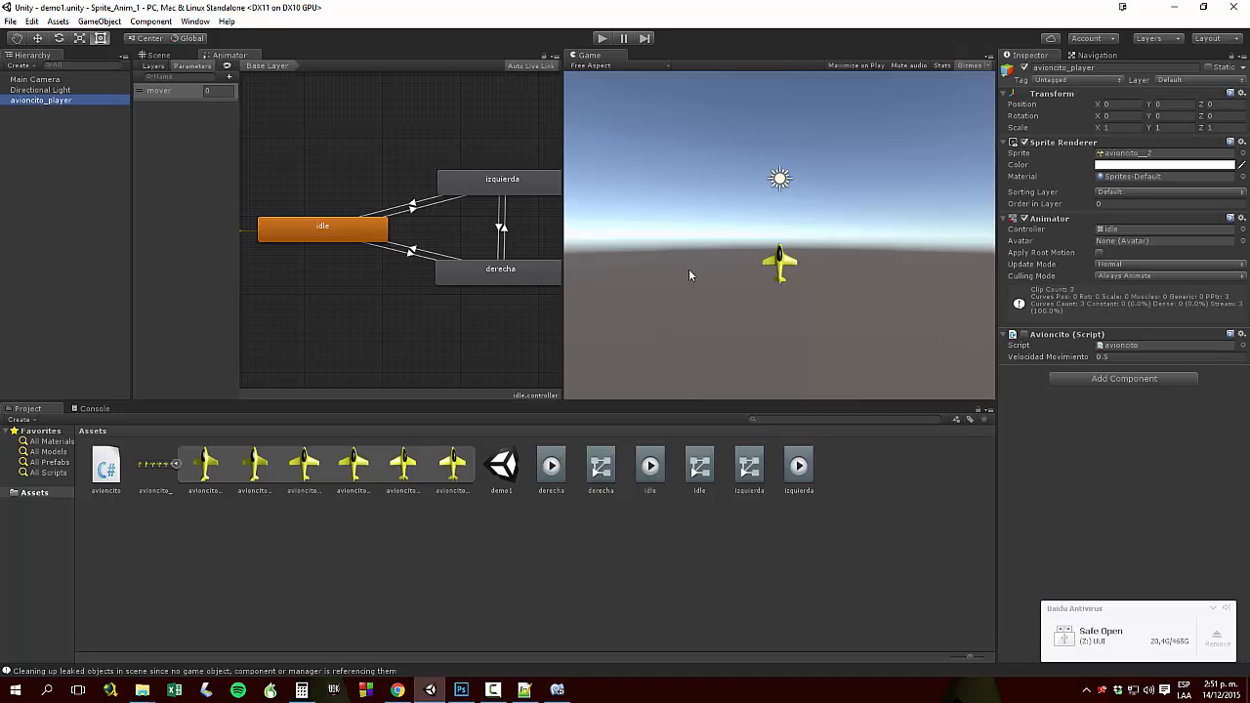
click(1015, 334)
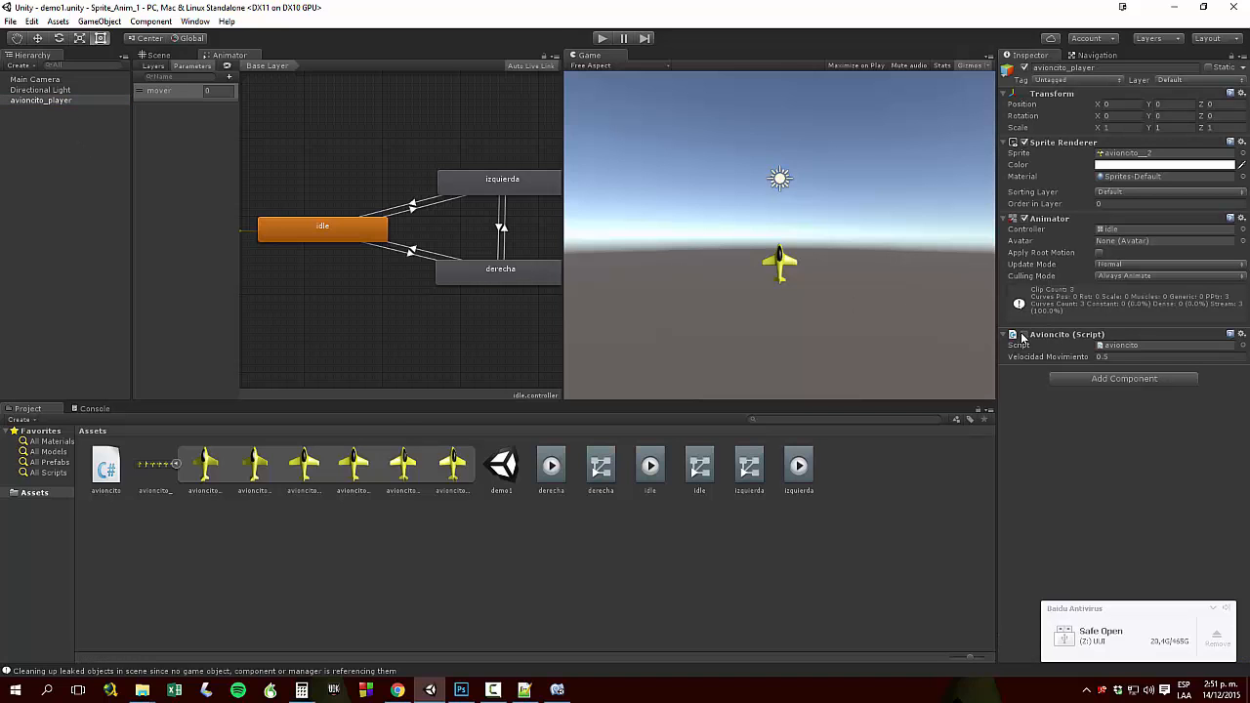
Play the scene, steer the plane right and left to check its turning animations, and stop playback
click(601, 39)
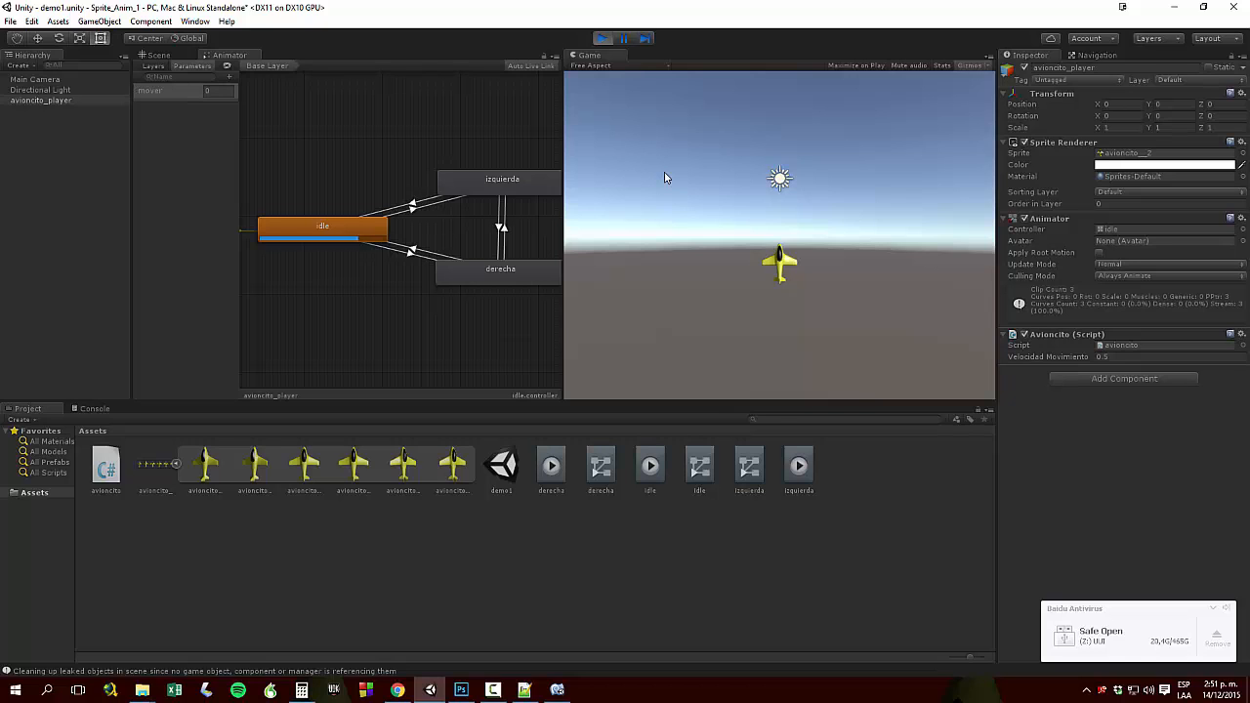
key(Right)
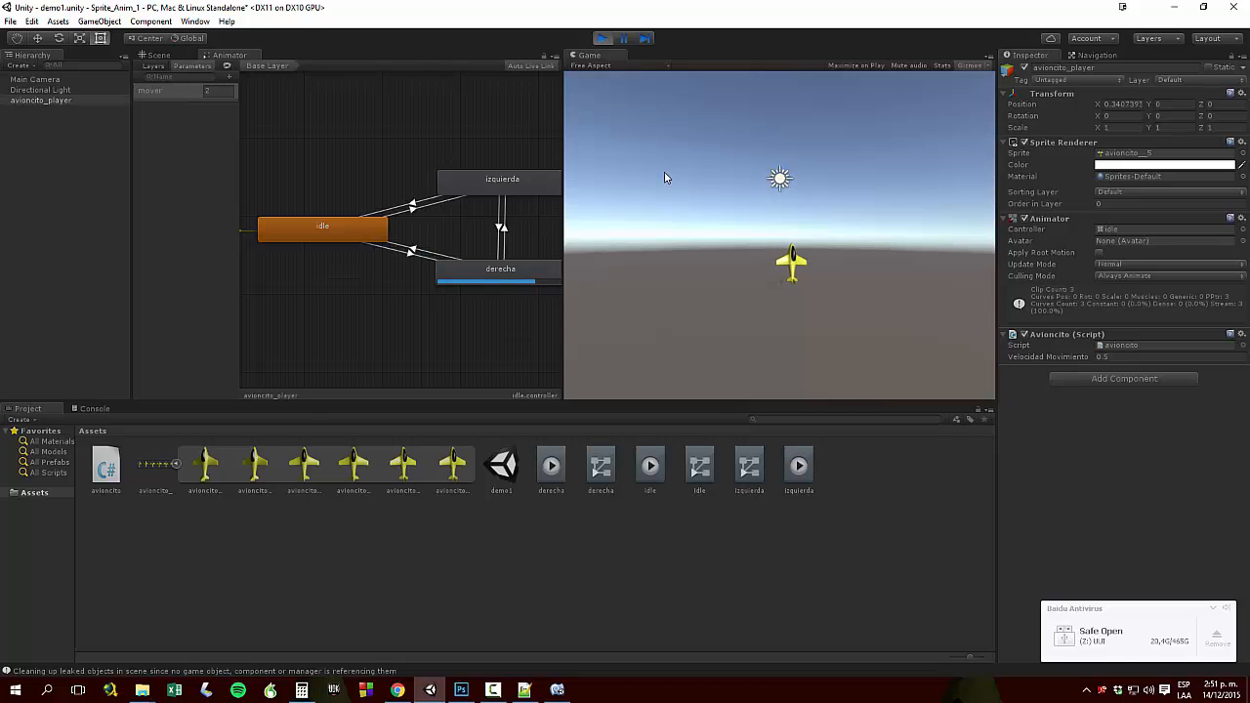
key(Left)
key(Left)
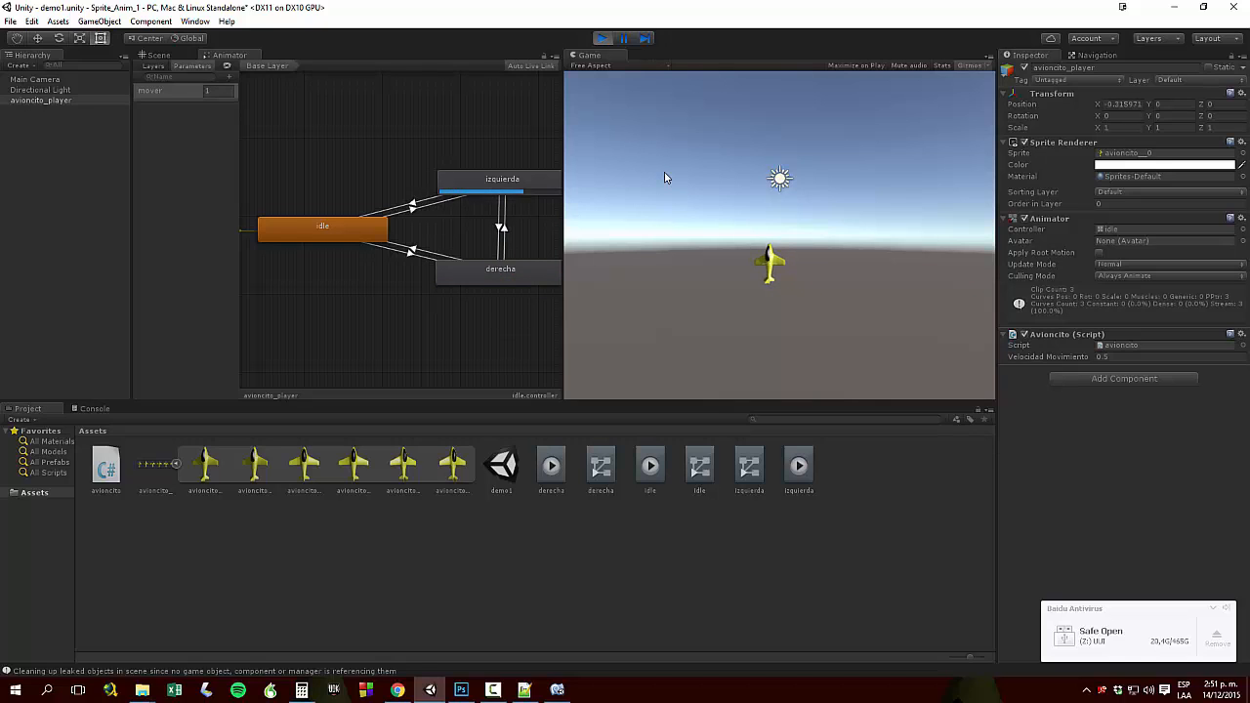
key(Right)
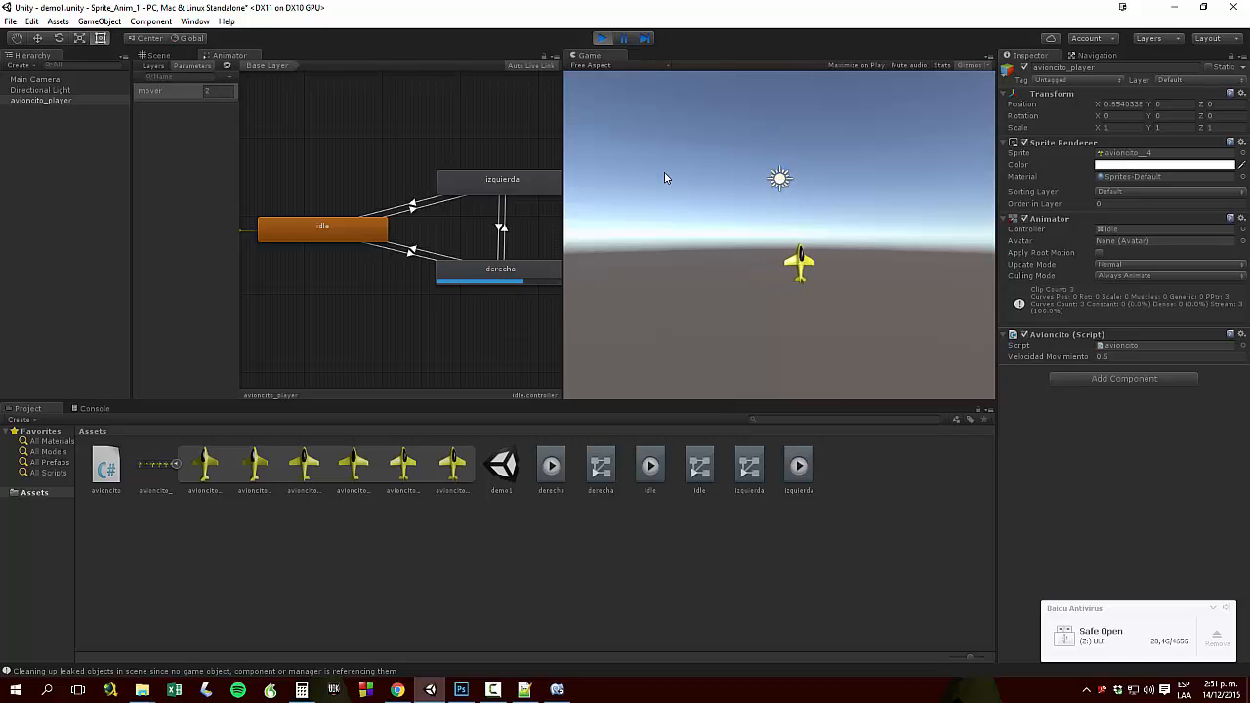
key(Left)
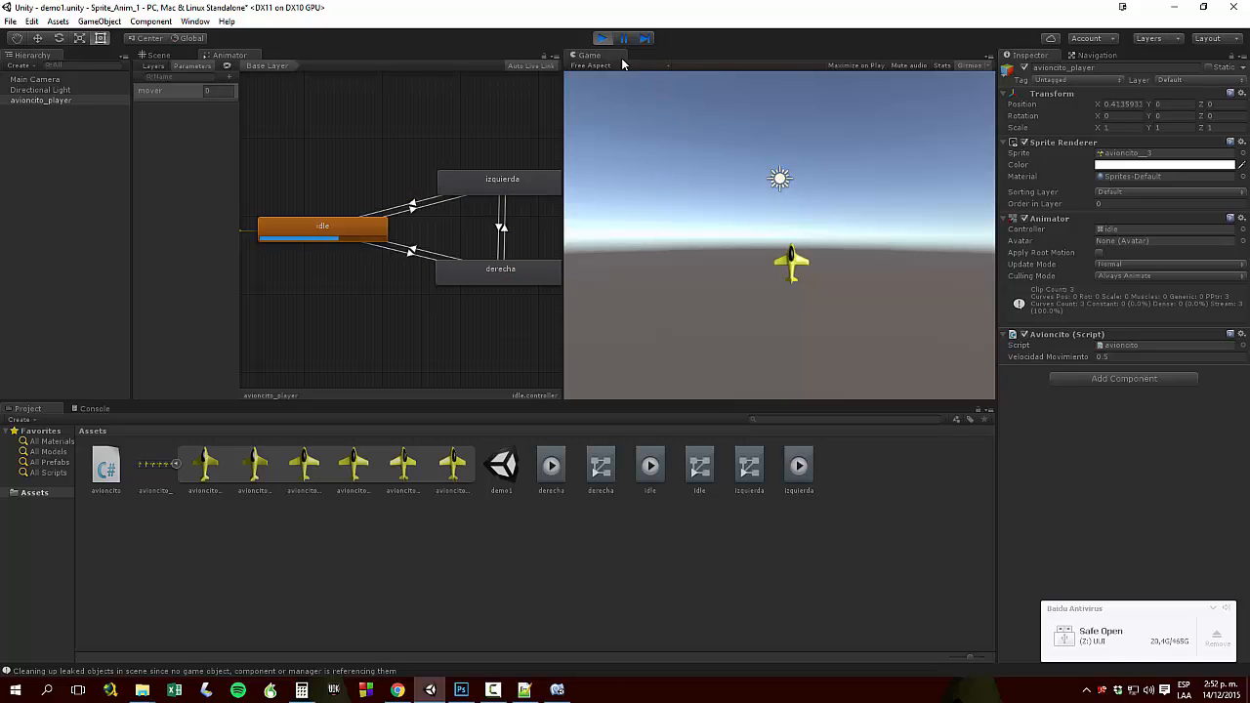
click(602, 38)
Raise the playback speed of the izquierda and derecha states, setting derecha's speed to 2
click(500, 182)
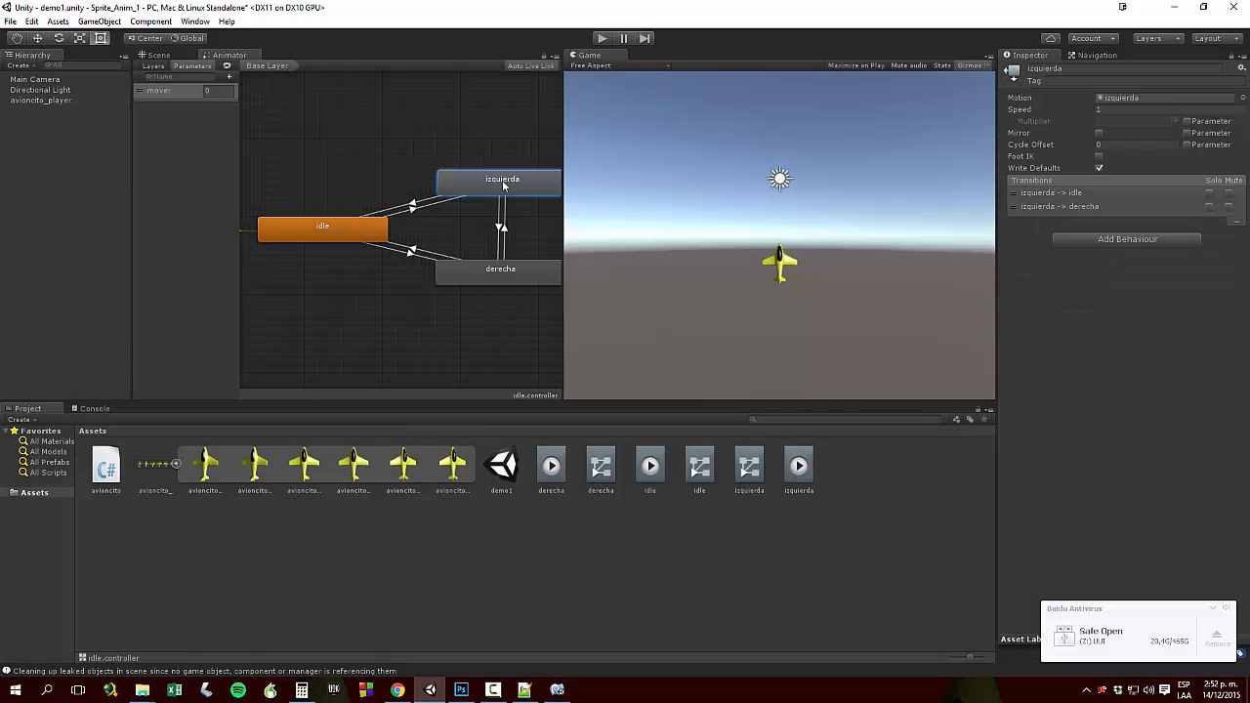
click(1103, 111)
click(535, 274)
click(1104, 113)
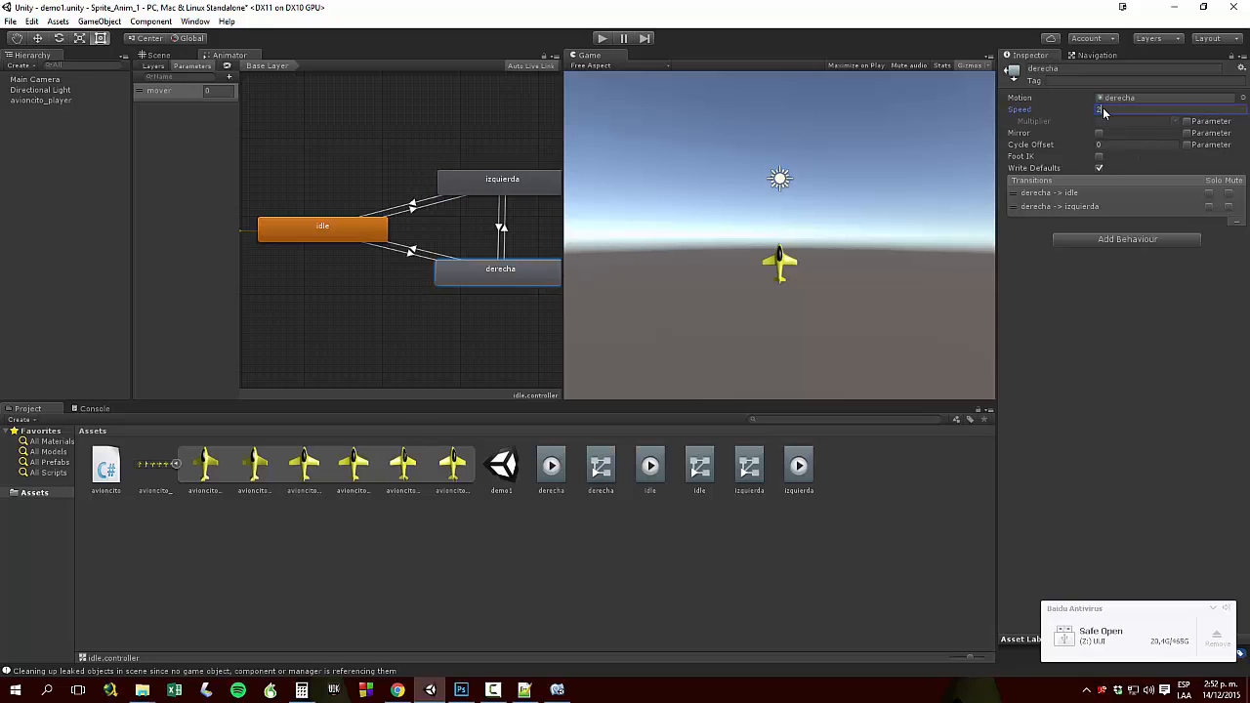
Play the scene, steer the plane alternately right and left to judge the raised animation speed, and stop playback
click(603, 39)
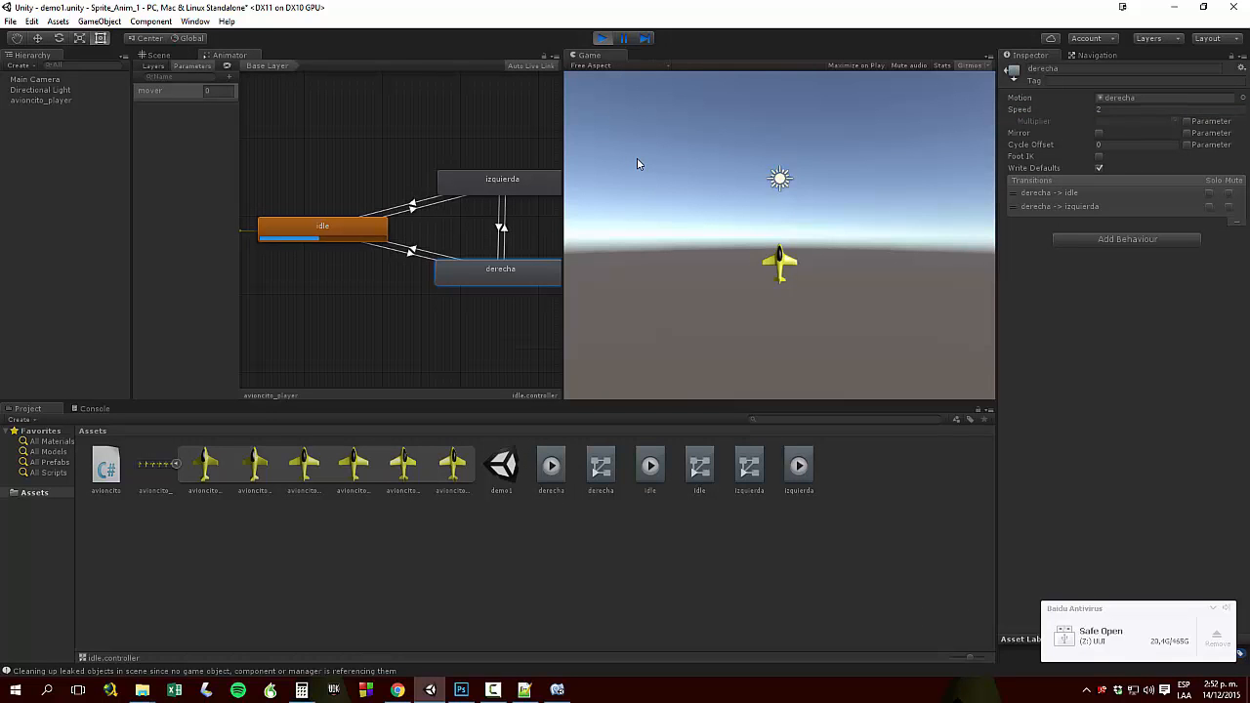
key(Right)
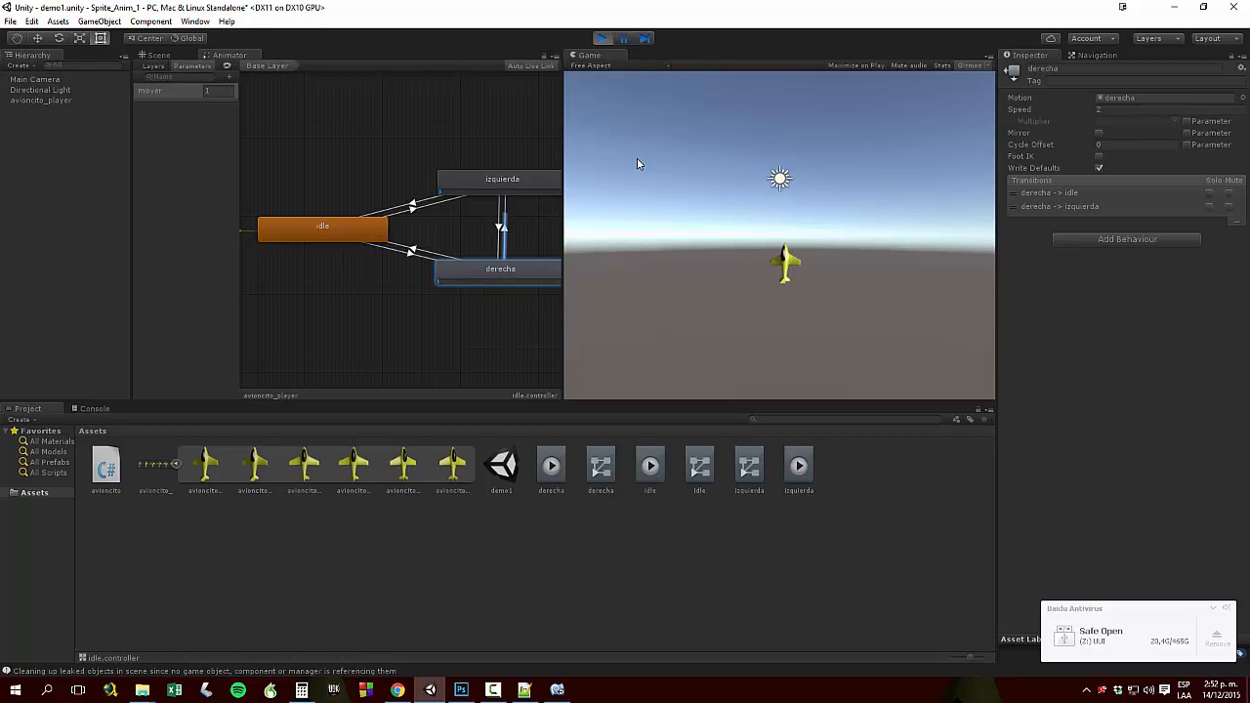
key(Left)
key(Right)
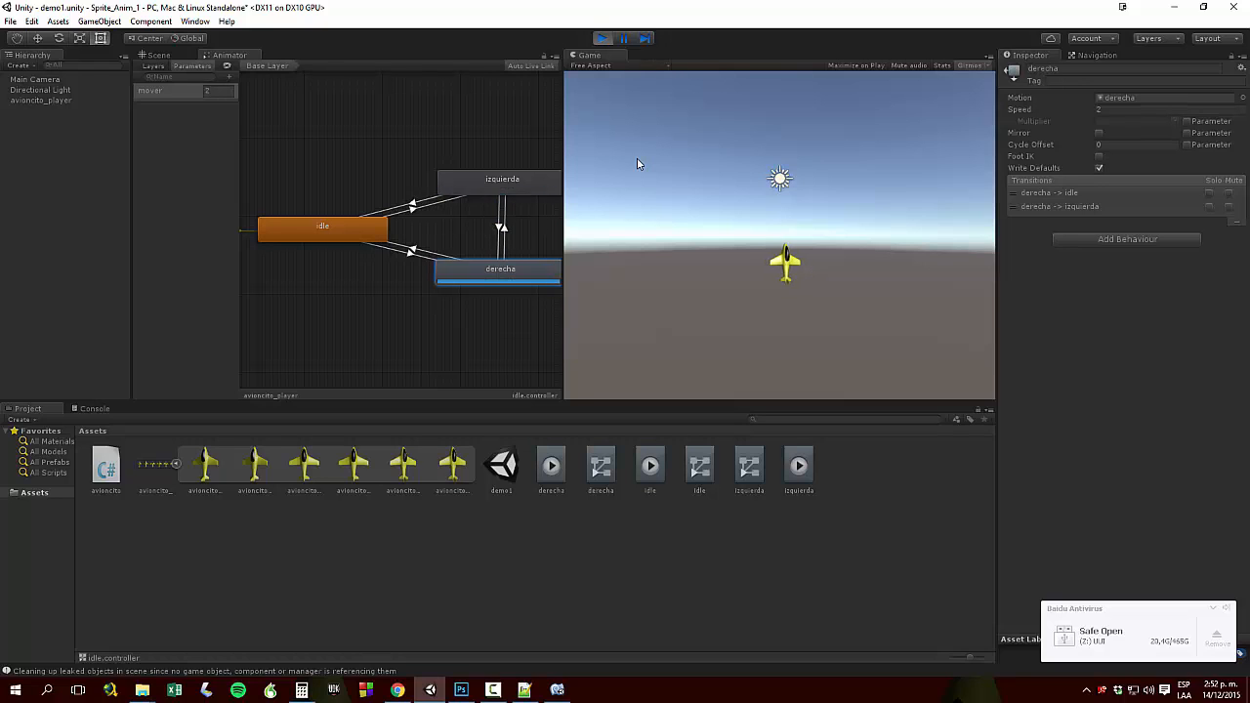
key(Left)
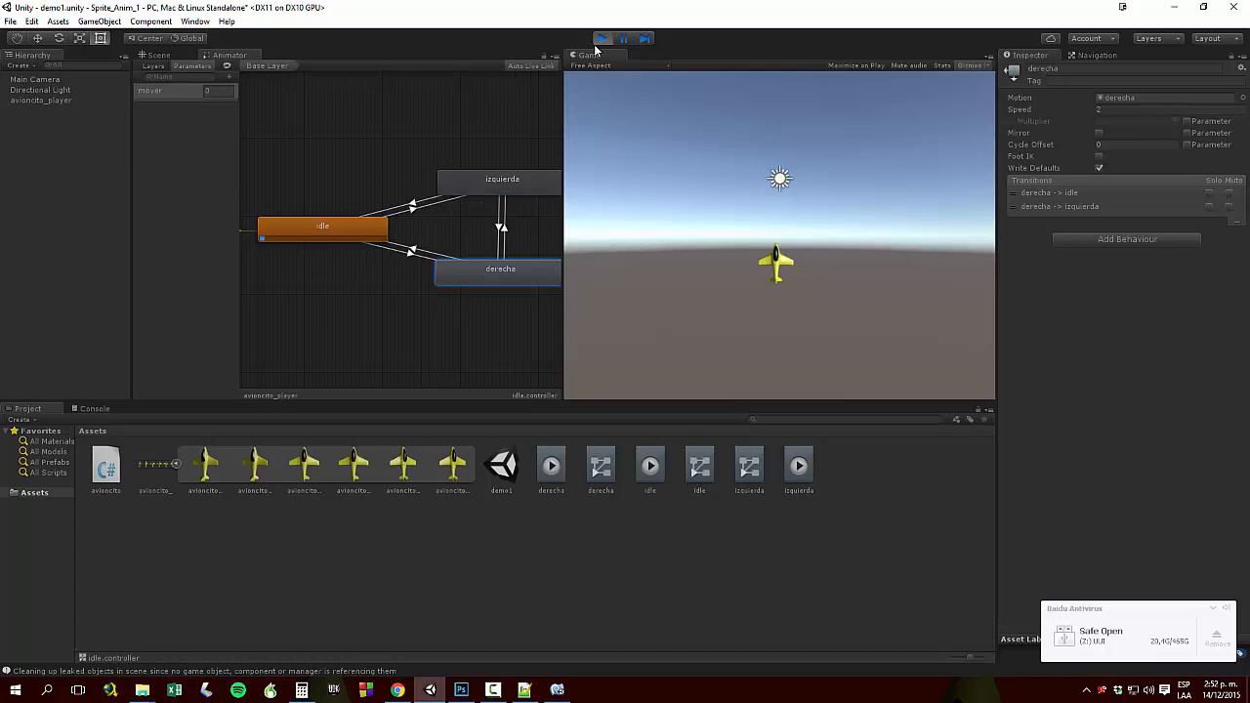
click(602, 40)
Set the speed of both the derecha and izquierda states to 10
click(1110, 109)
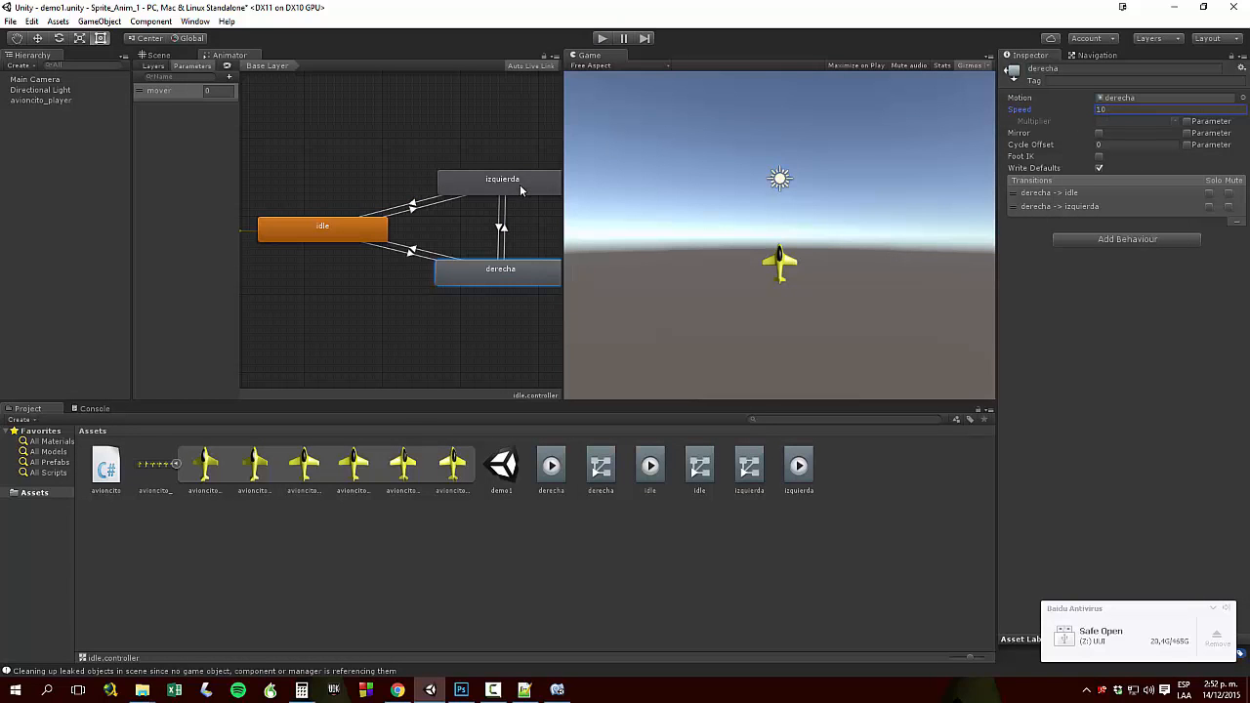
click(520, 188)
click(1109, 110)
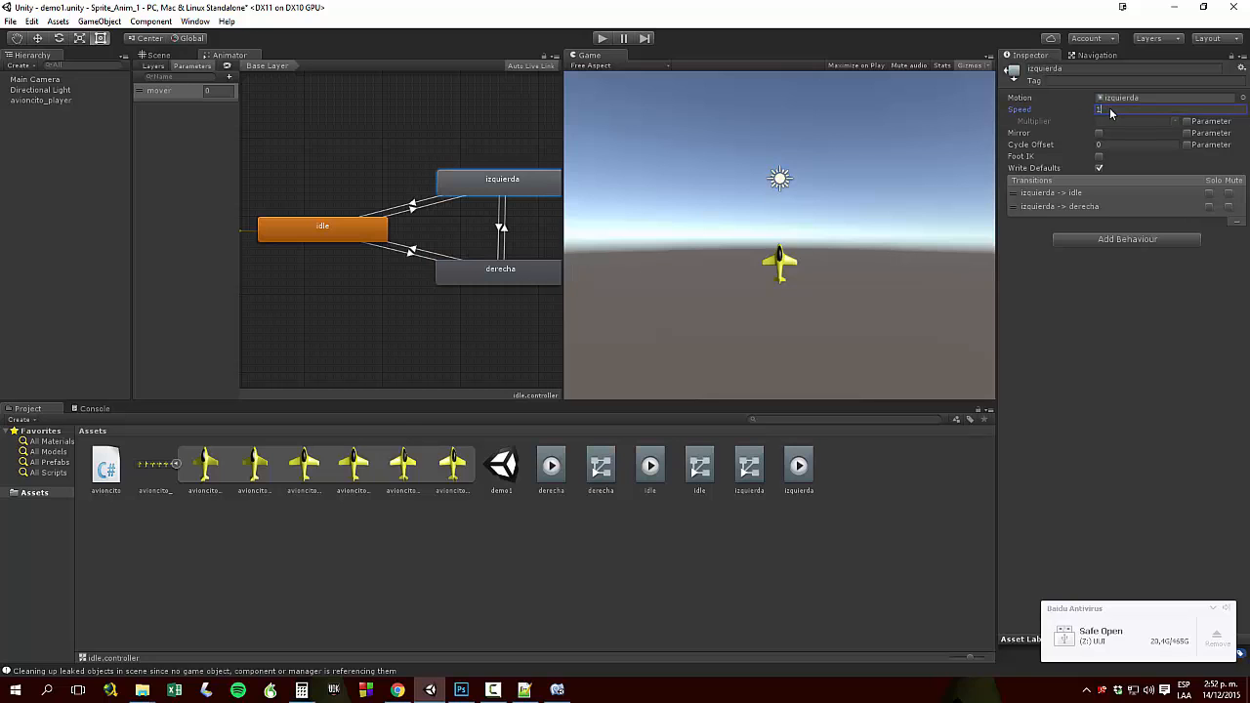
Play the scene, steer the plane alternately right and left to check the turning animations at speed 10, and stop playback
click(602, 39)
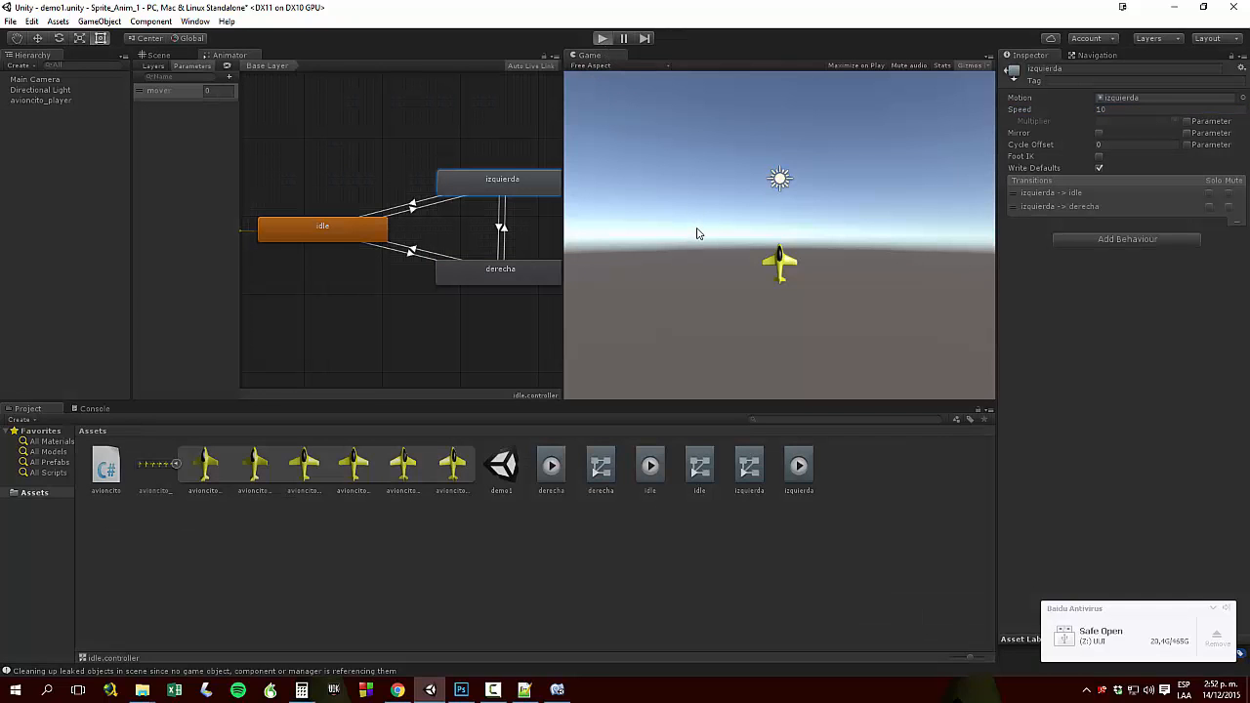
key(Right)
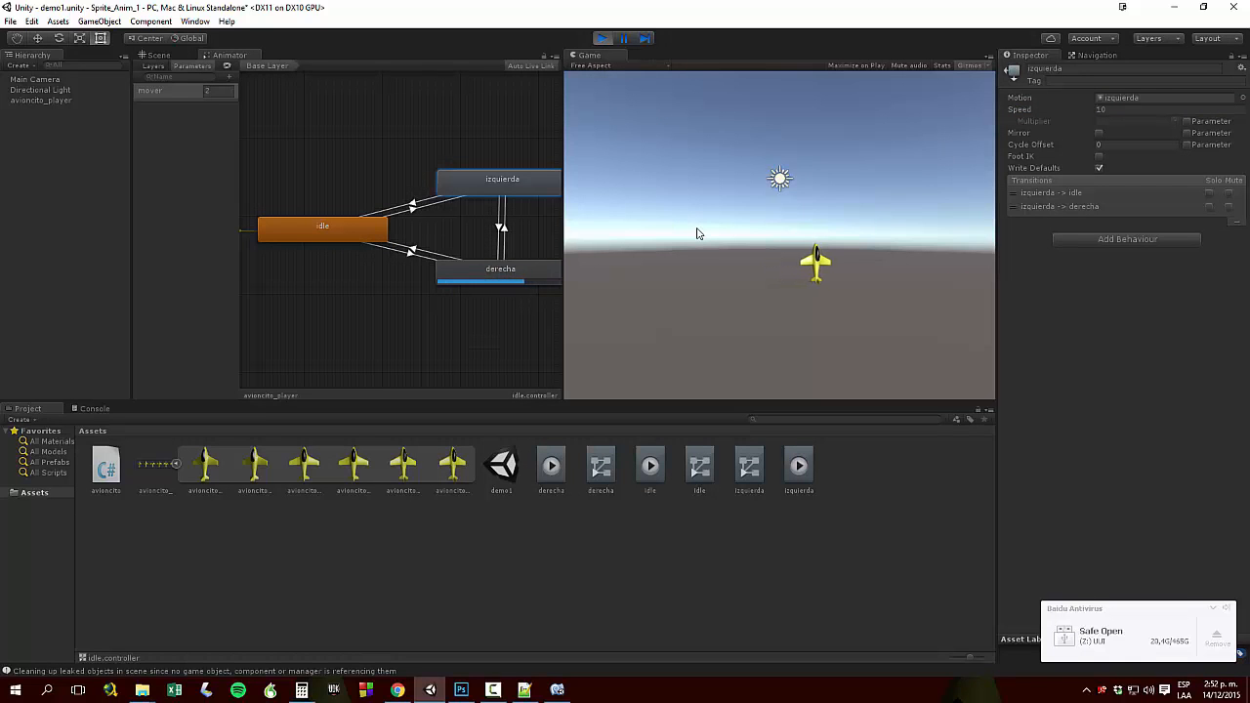
key(Left)
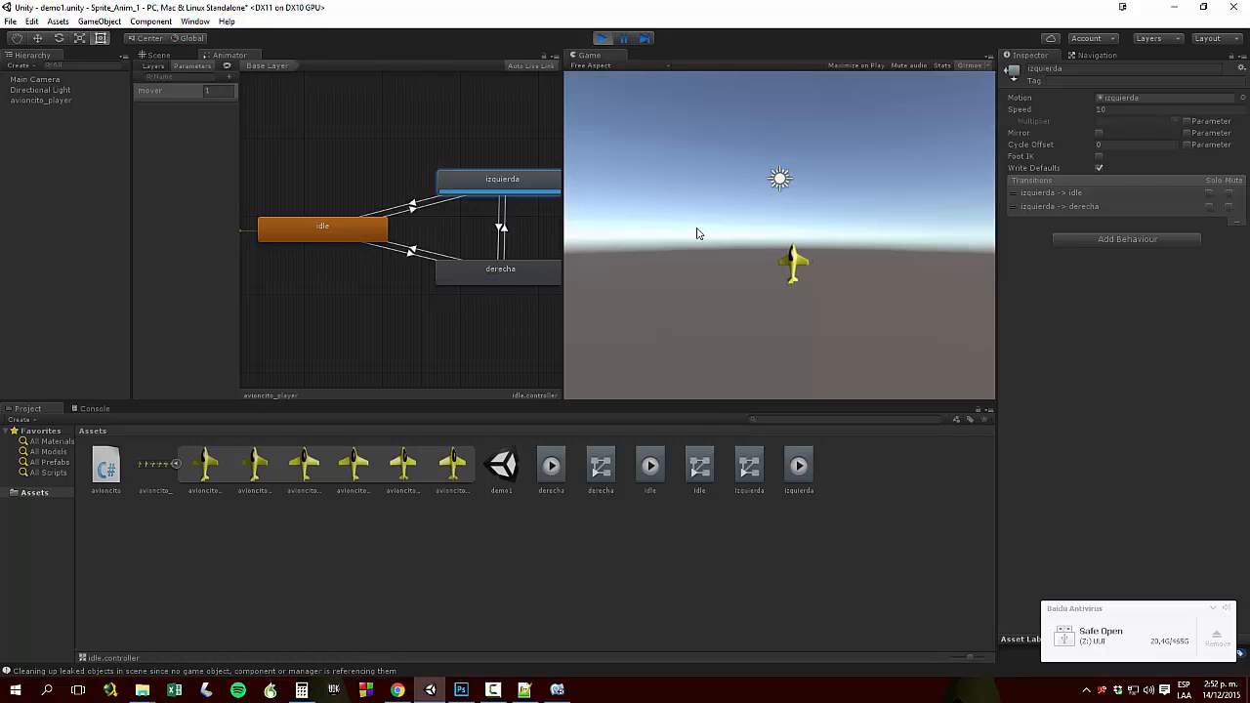
key(Right)
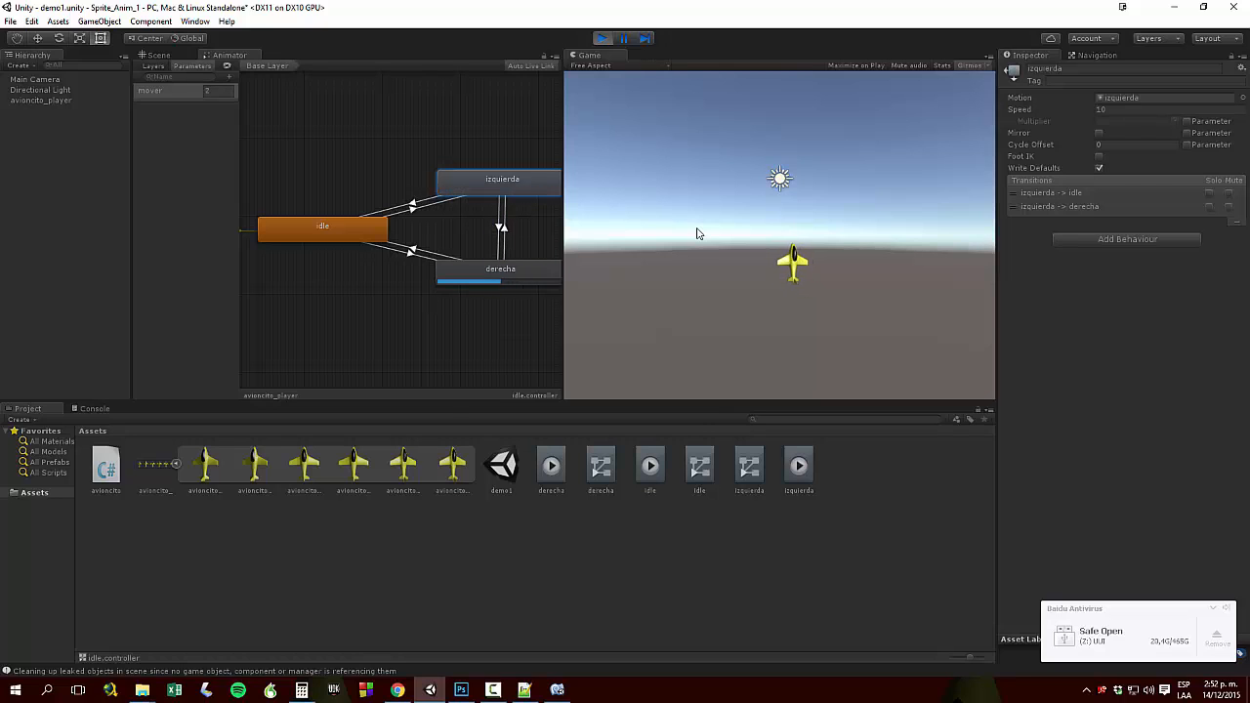
key(Left)
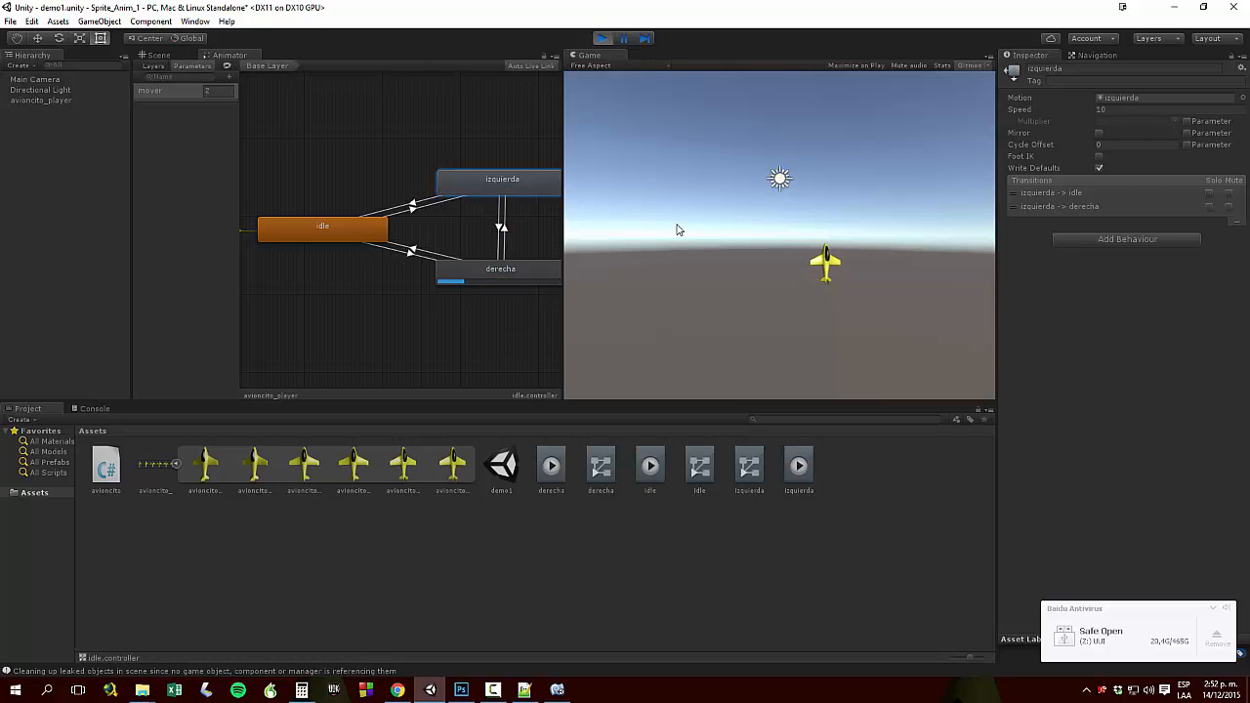
key(Right)
key(Left)
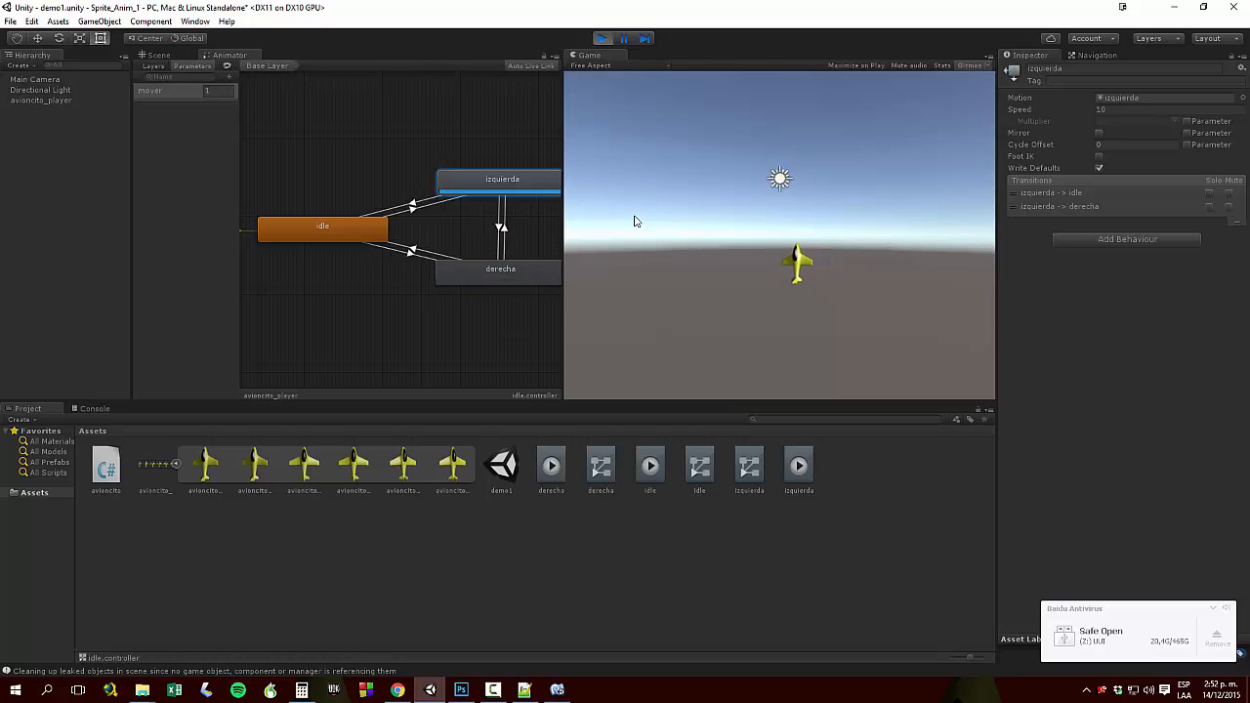
click(602, 39)
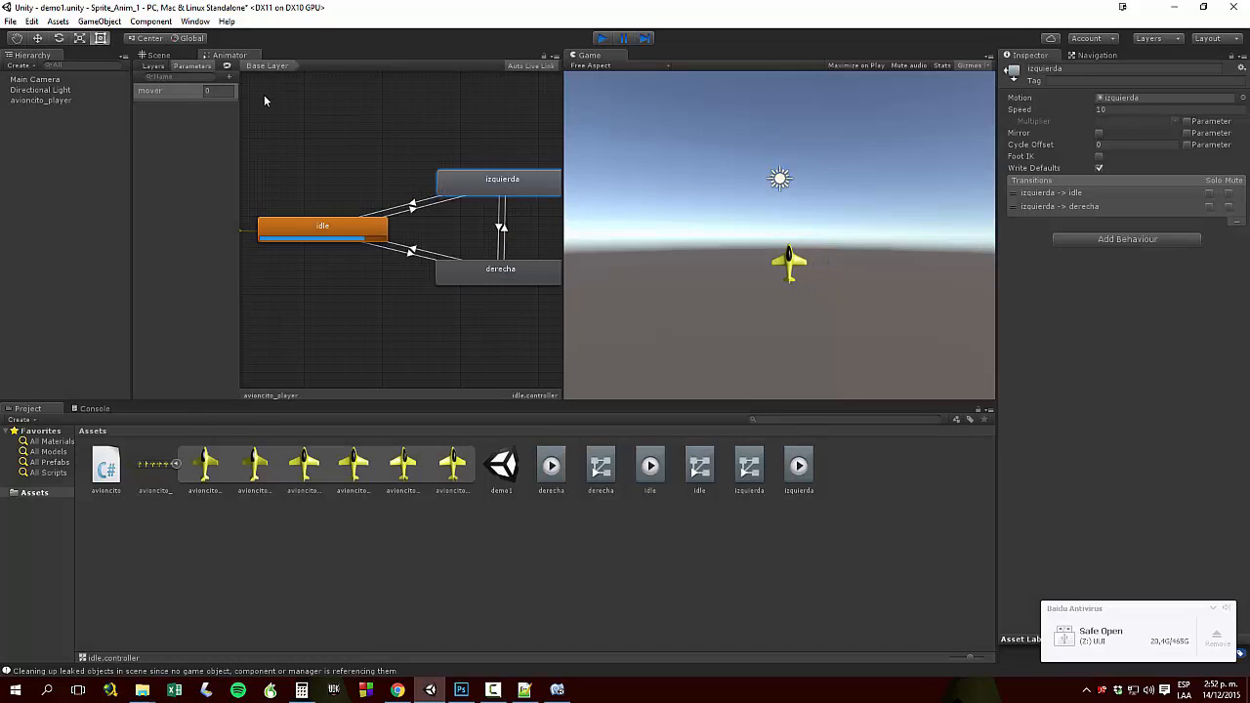
Set Velocidad Movimiento to 2 in the Avioncito script component of avioncito_player
click(38, 101)
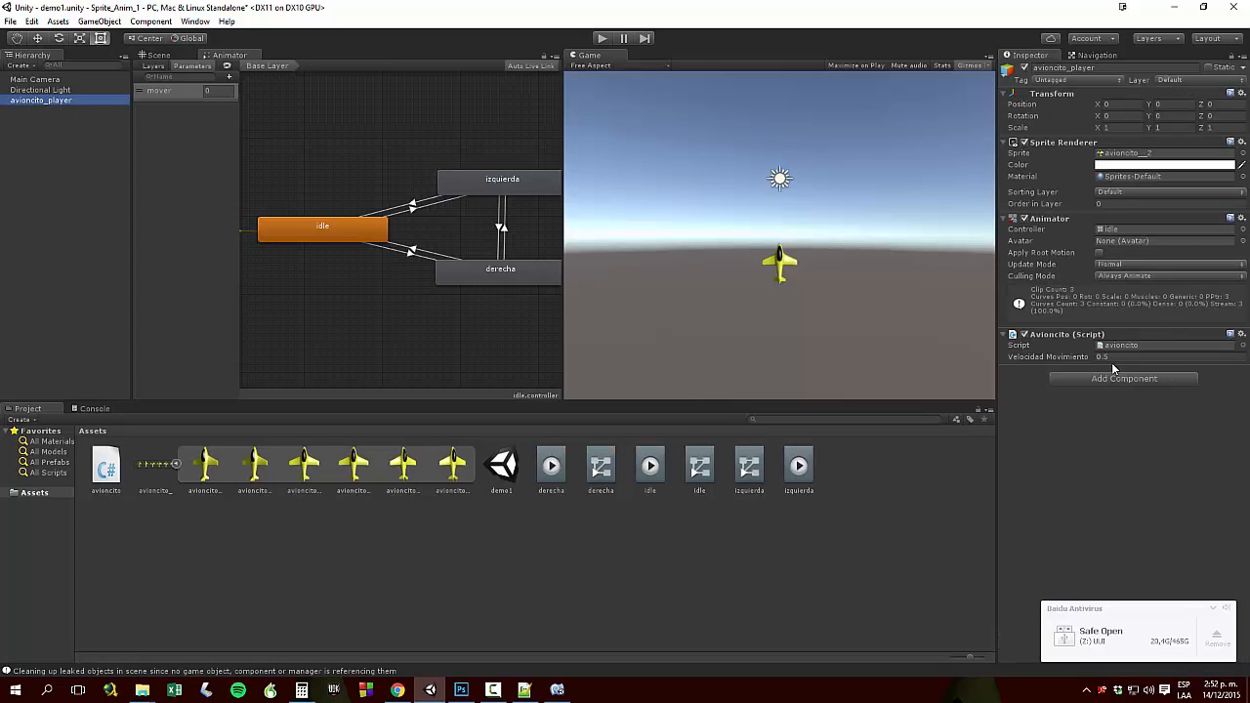
click(1113, 360)
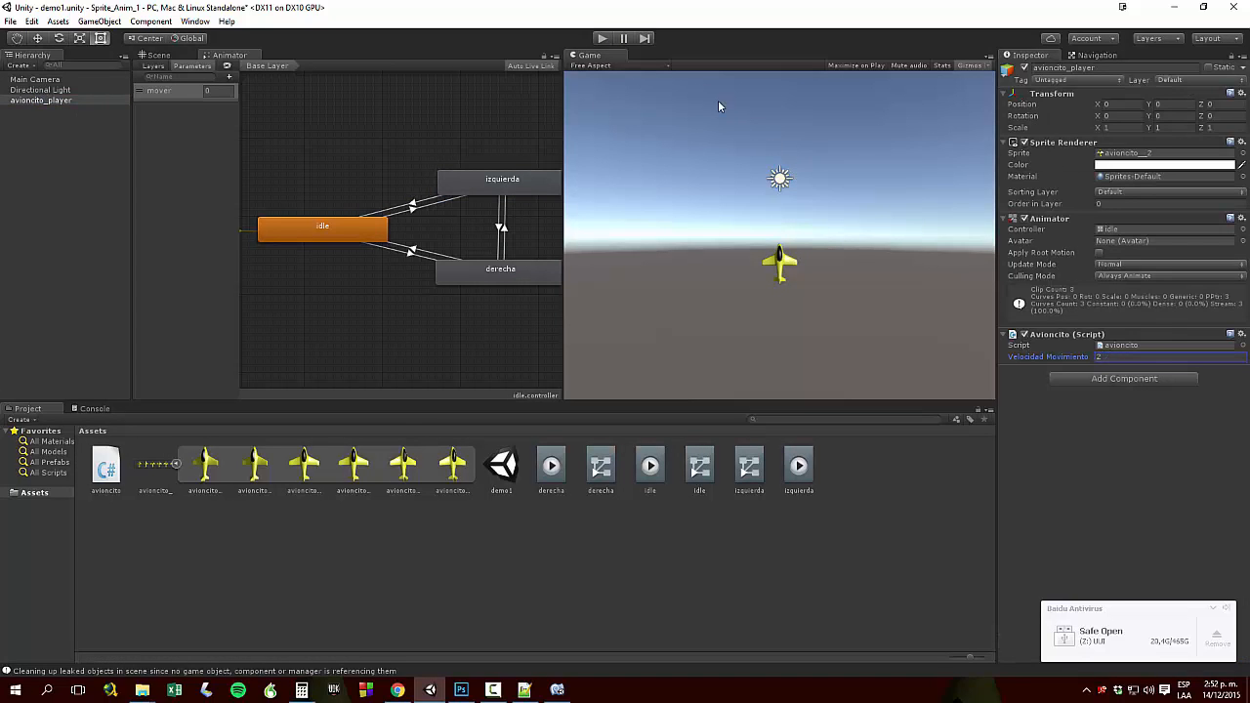
text(2)
Play the scene, steer the plane repeatedly right and left to test the faster movement with its animations, and stop playback
click(602, 38)
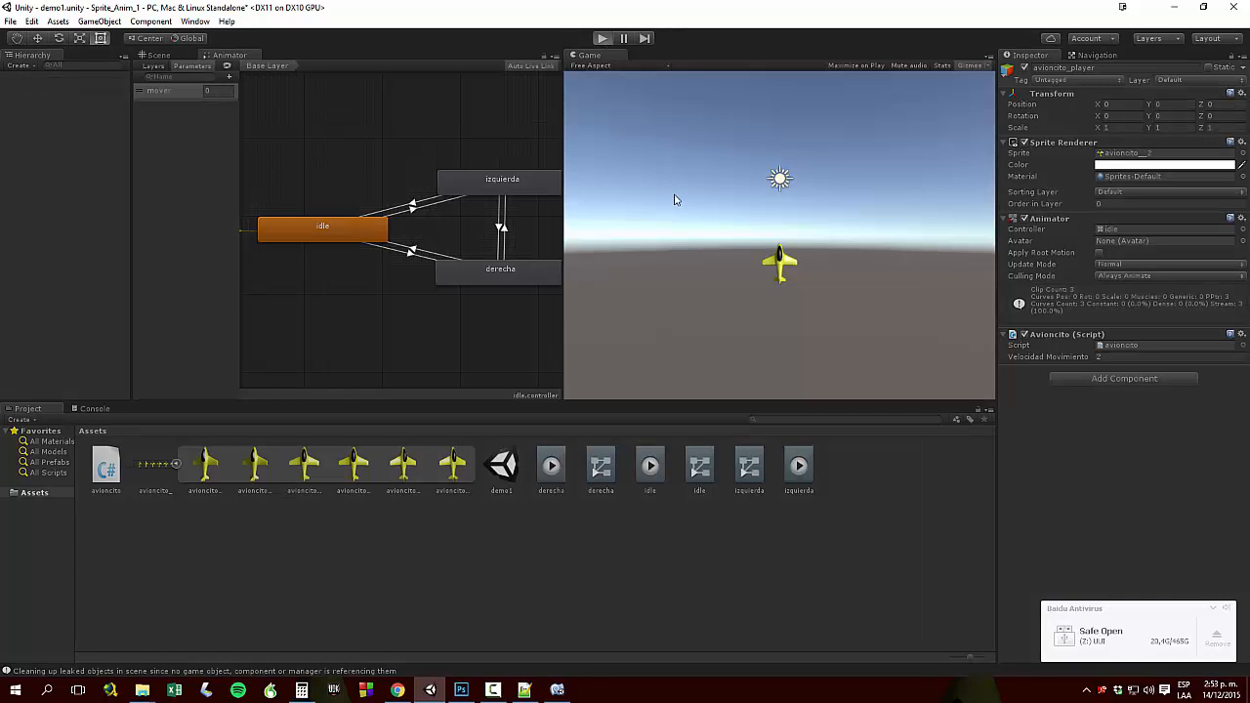
key(Right)
key(Left)
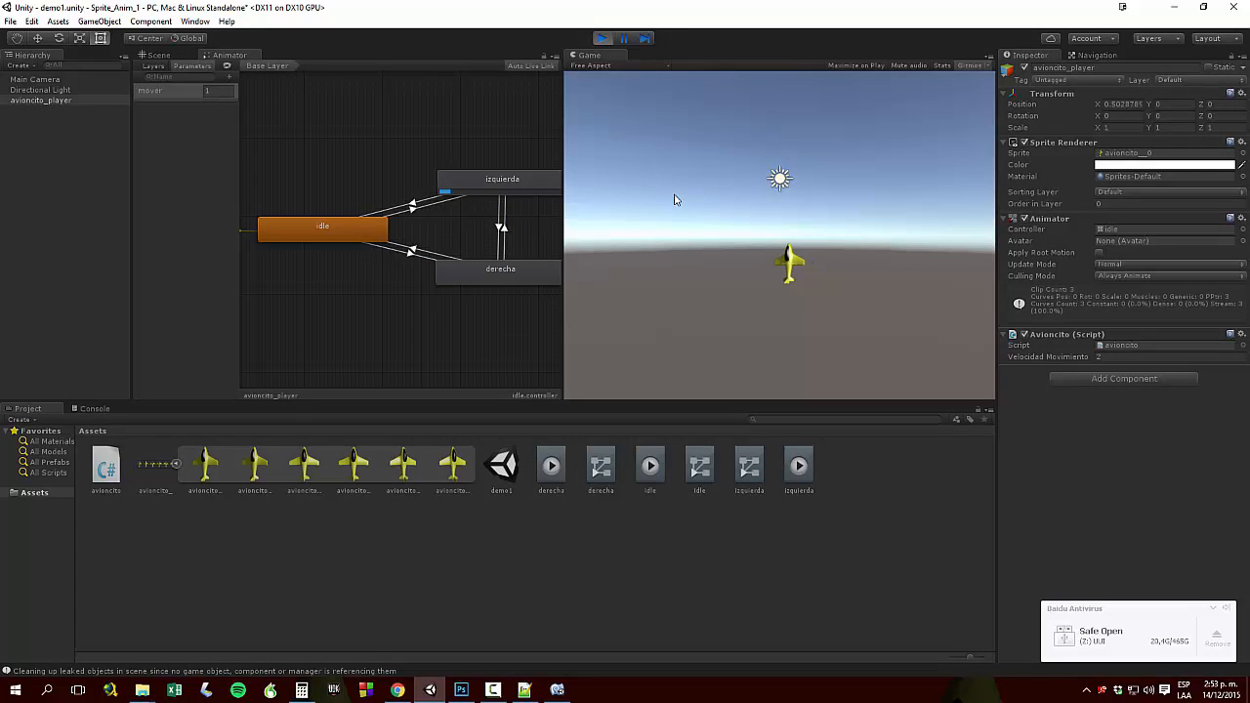
key(Right)
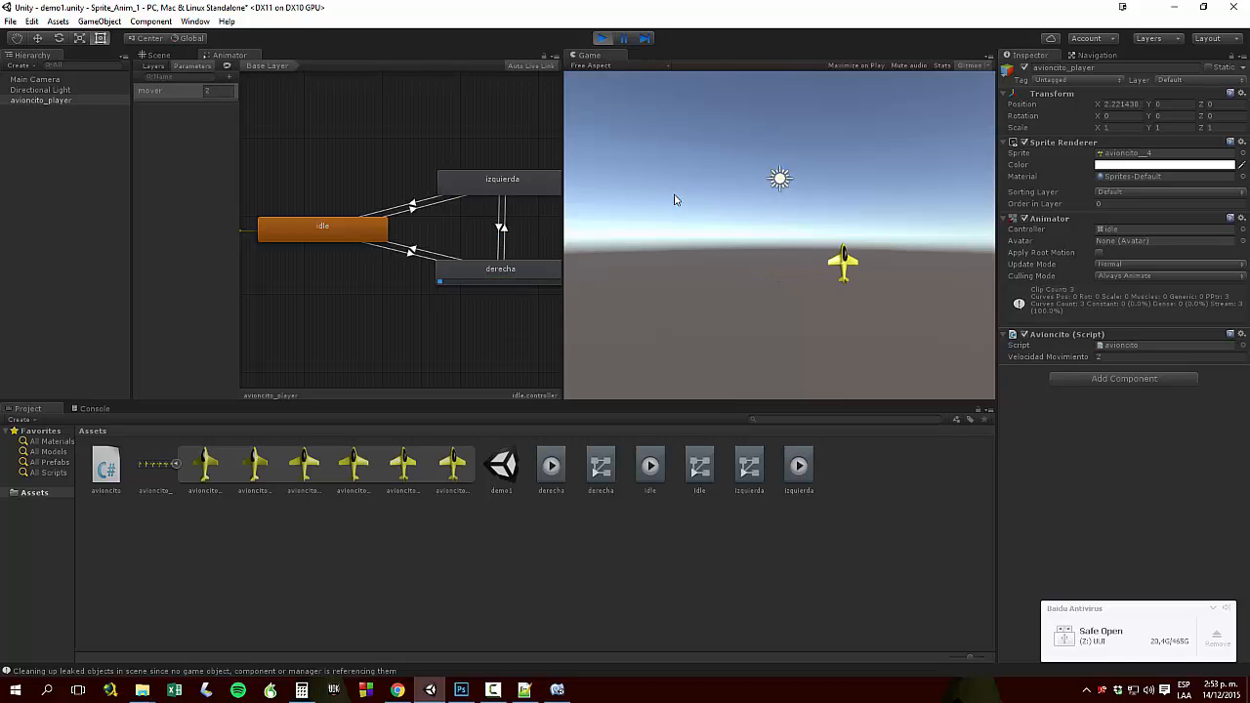
key(Left)
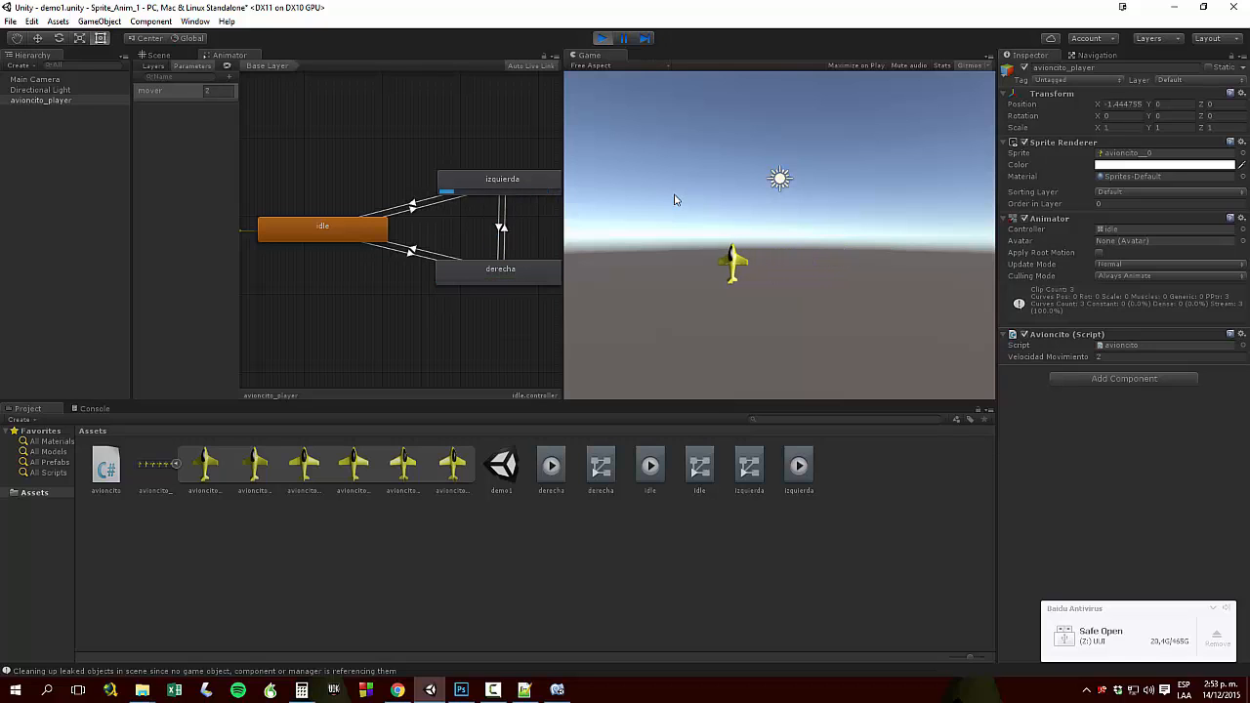
key(Right)
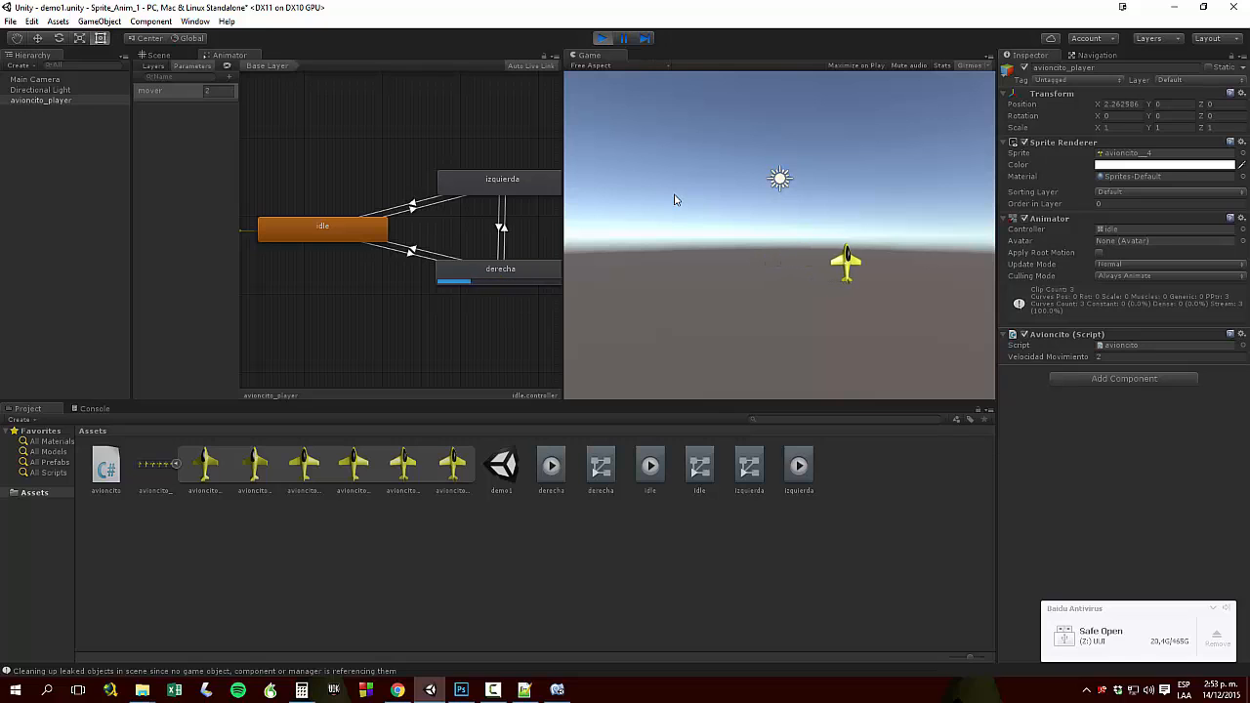
key(Left)
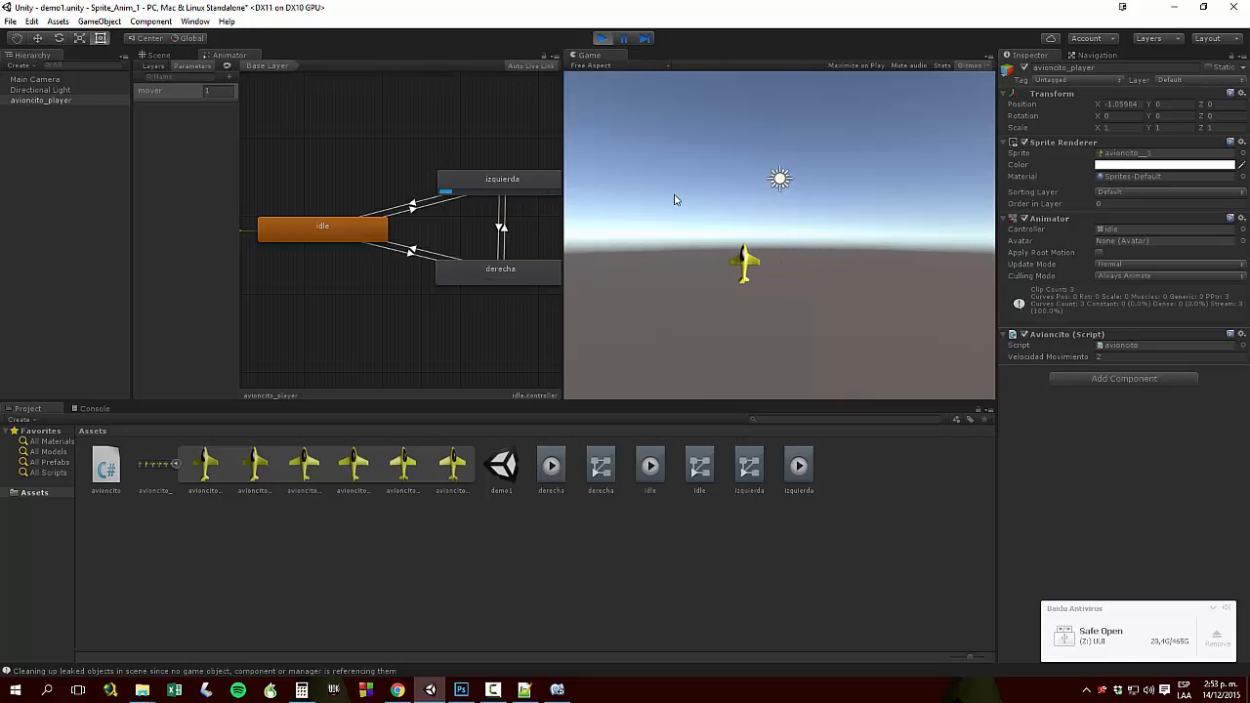
key(Right)
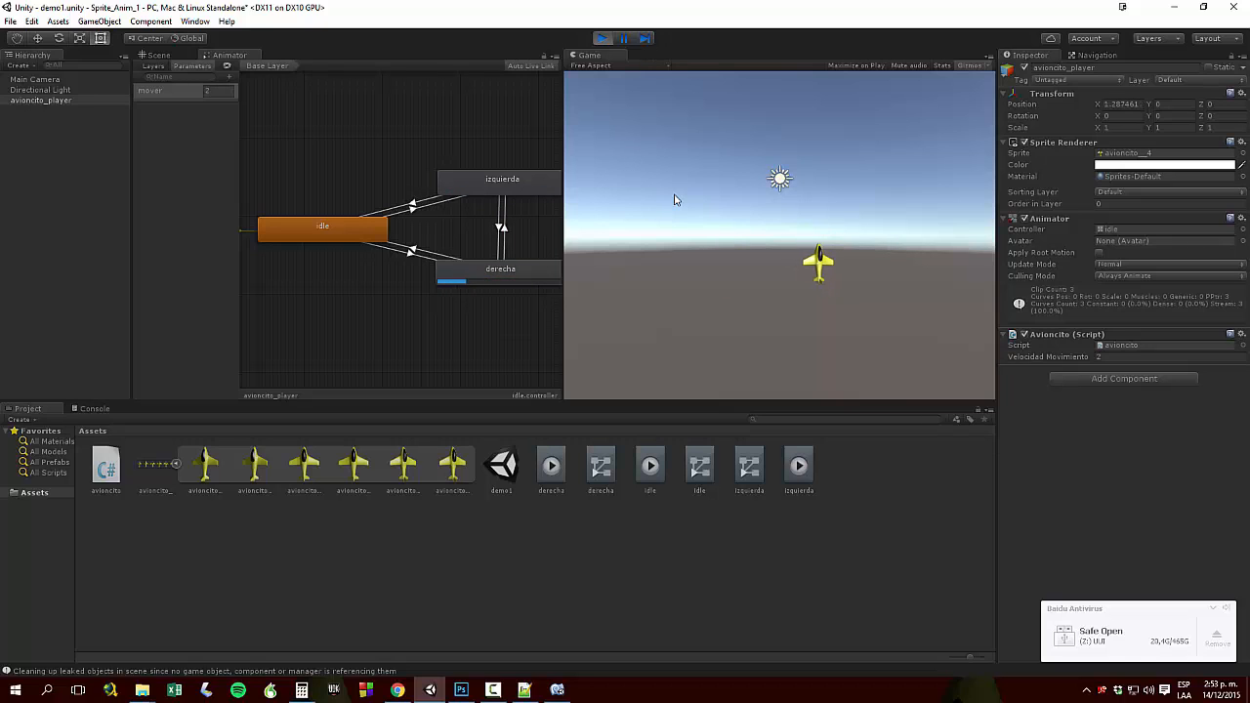
key(Left)
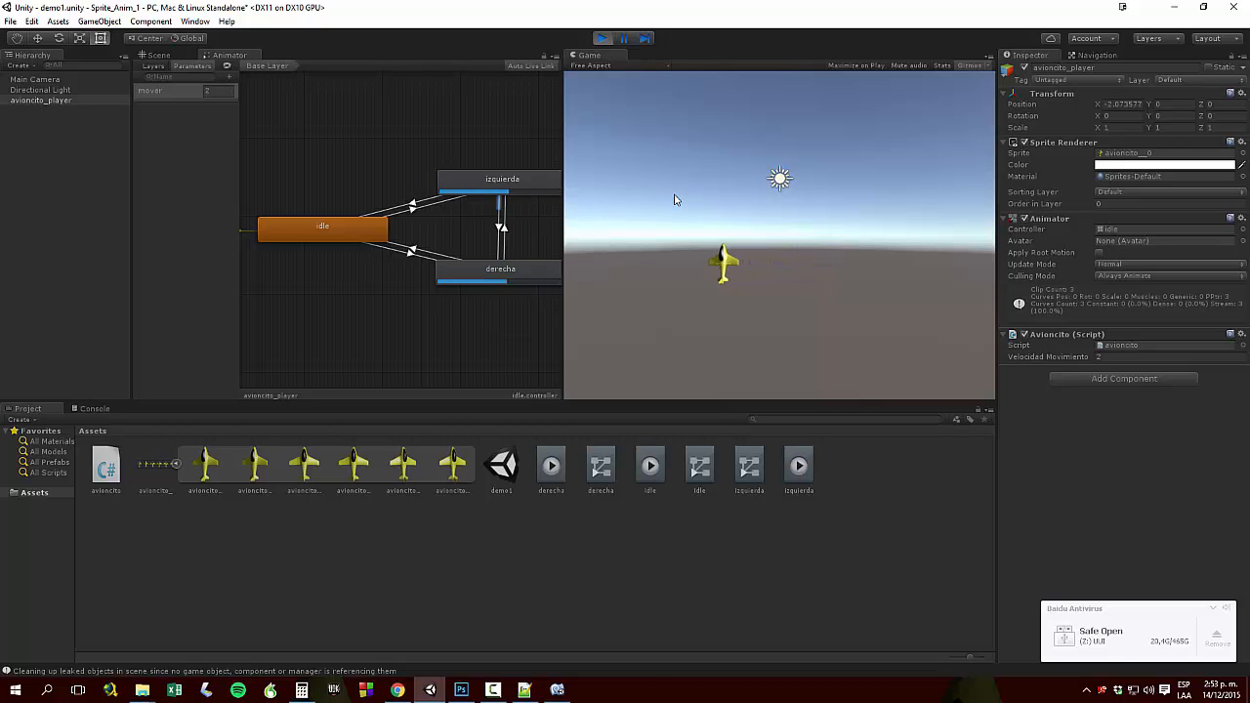
key(Right)
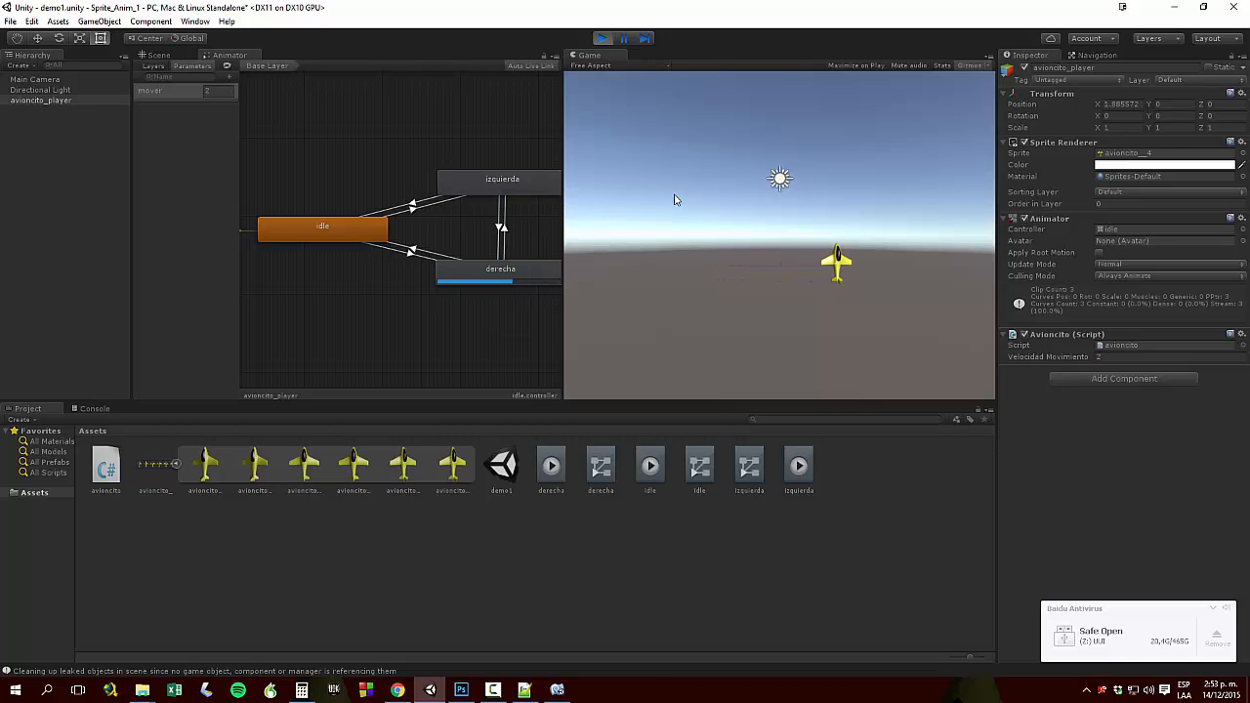
key(Left)
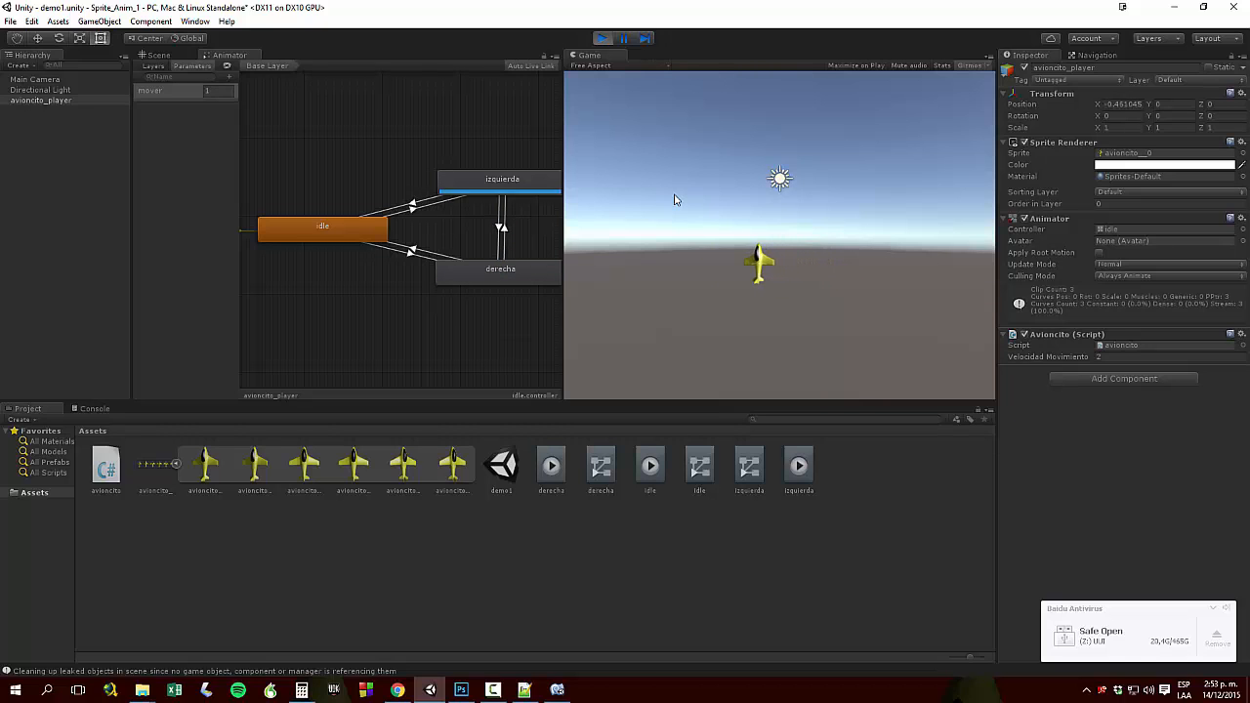
key(Right)
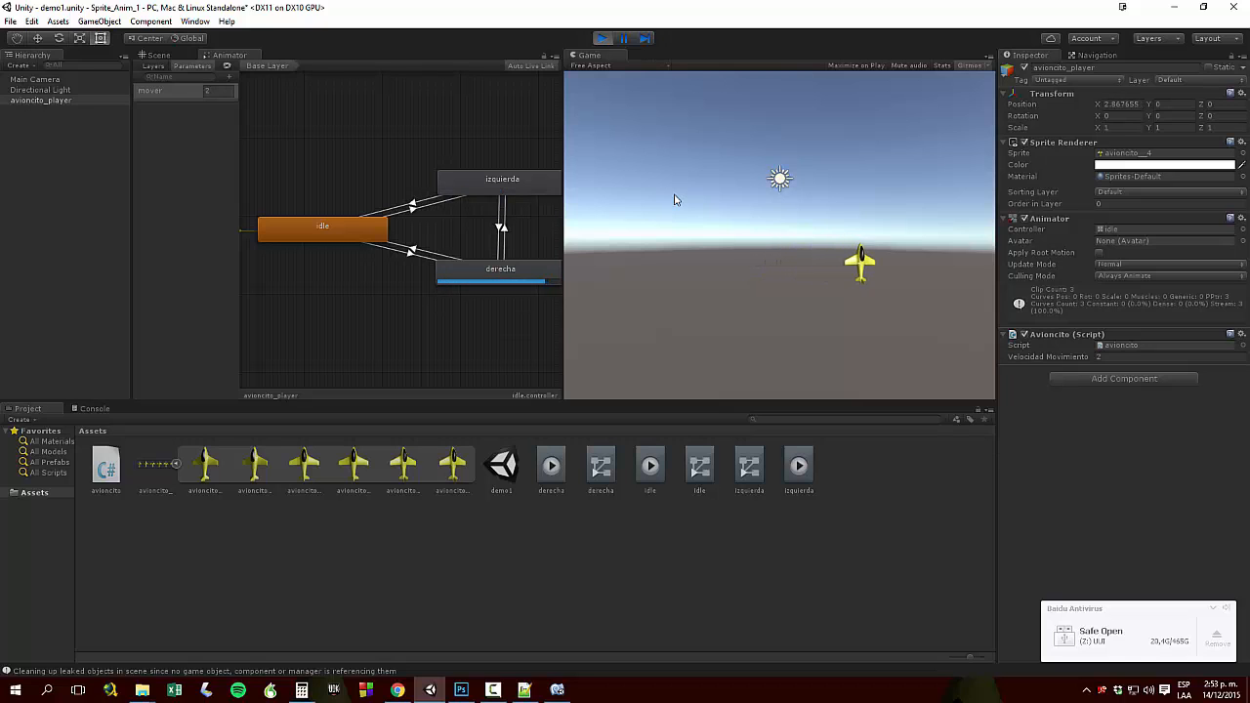
key(Left)
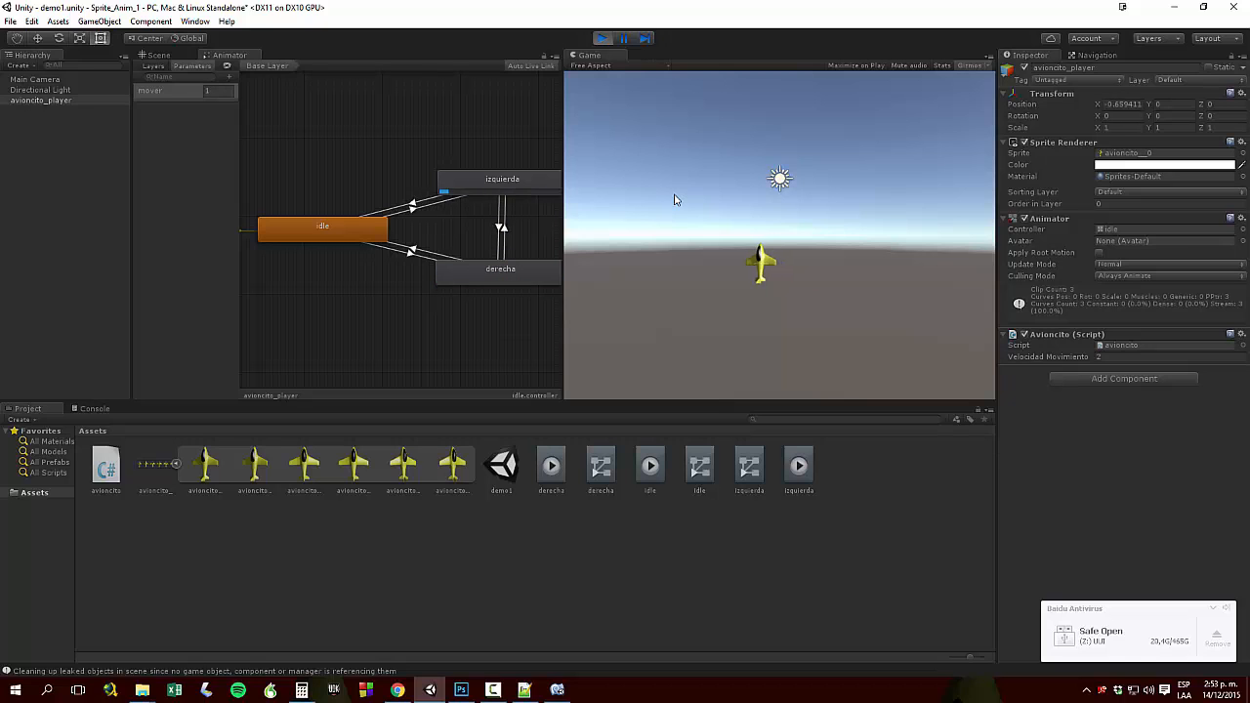
key(Right)
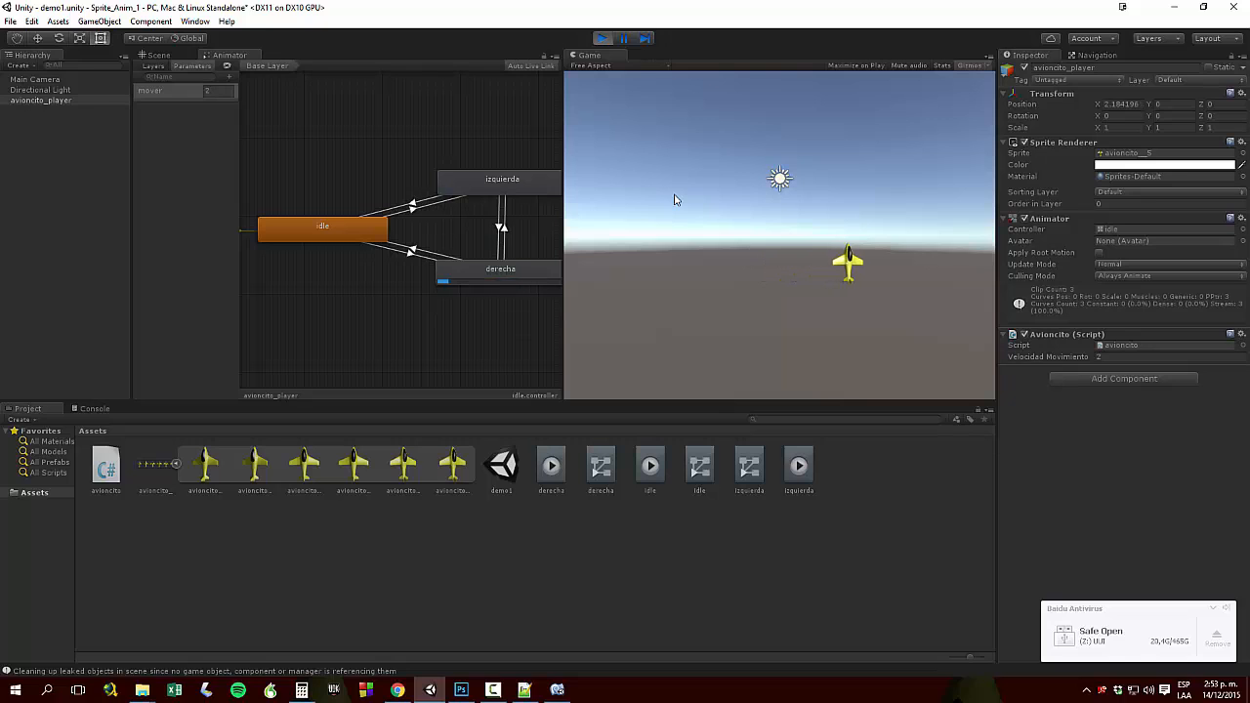
key(Left)
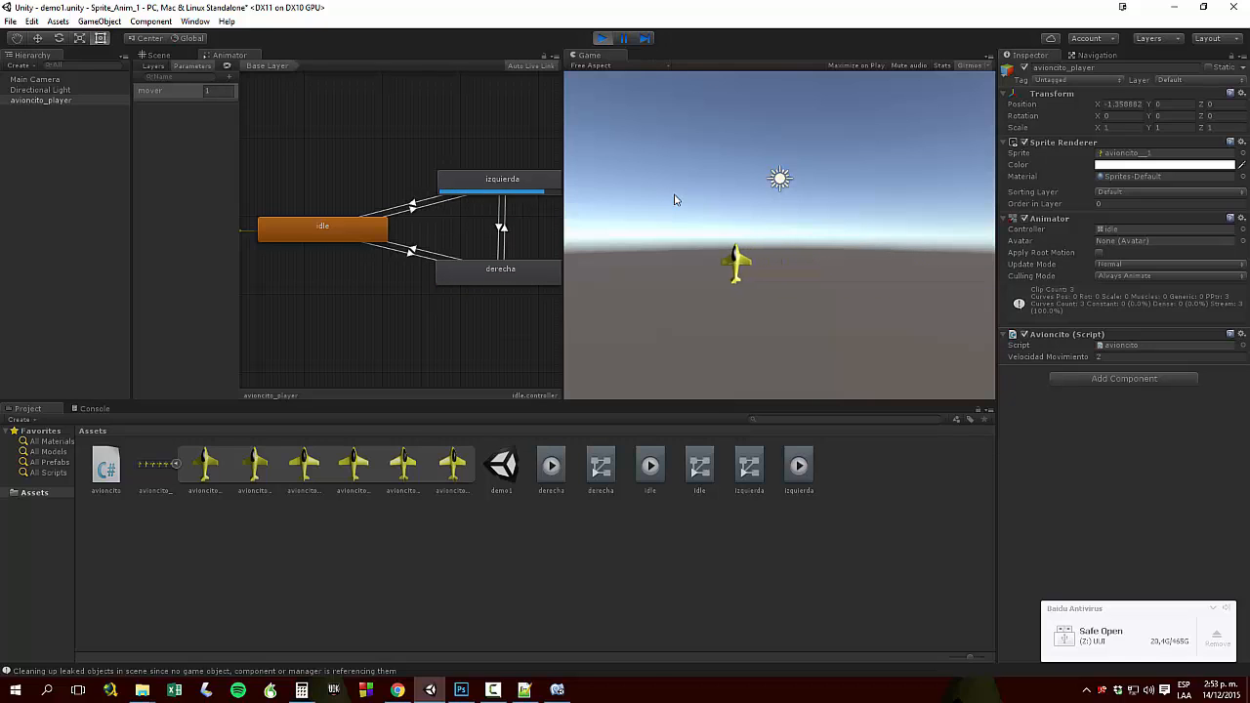
key(Right)
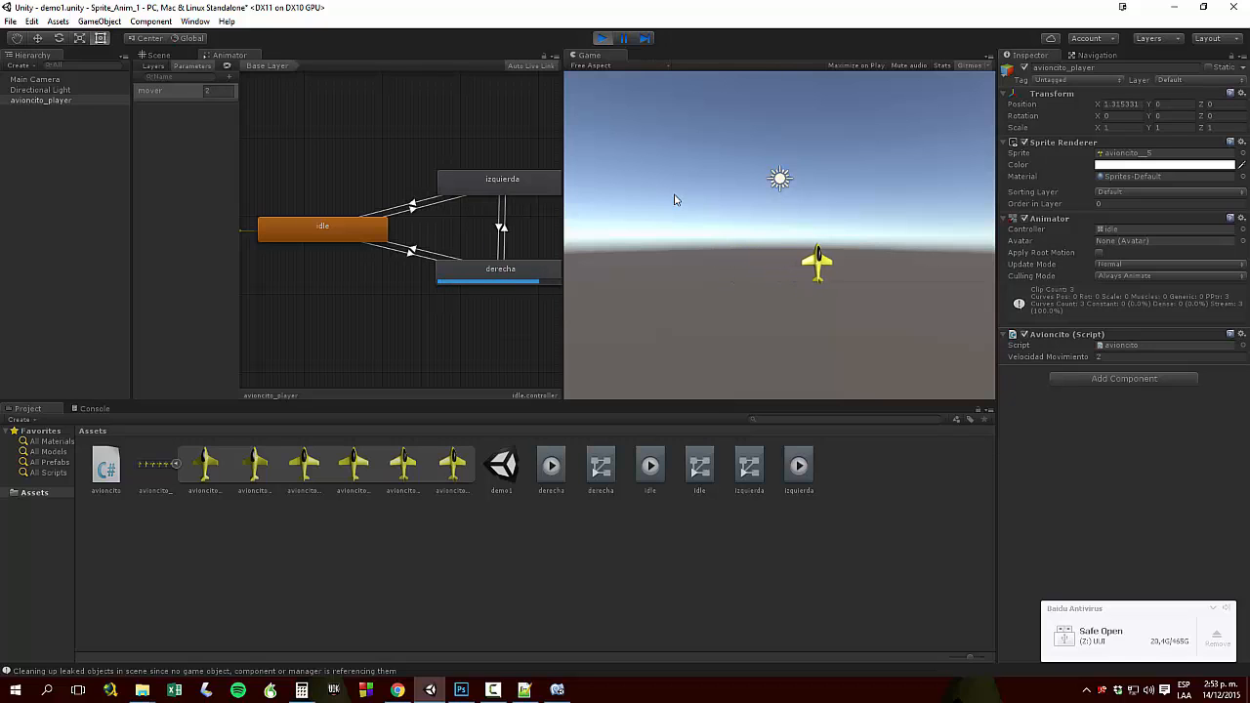
key(Left)
key(Right)
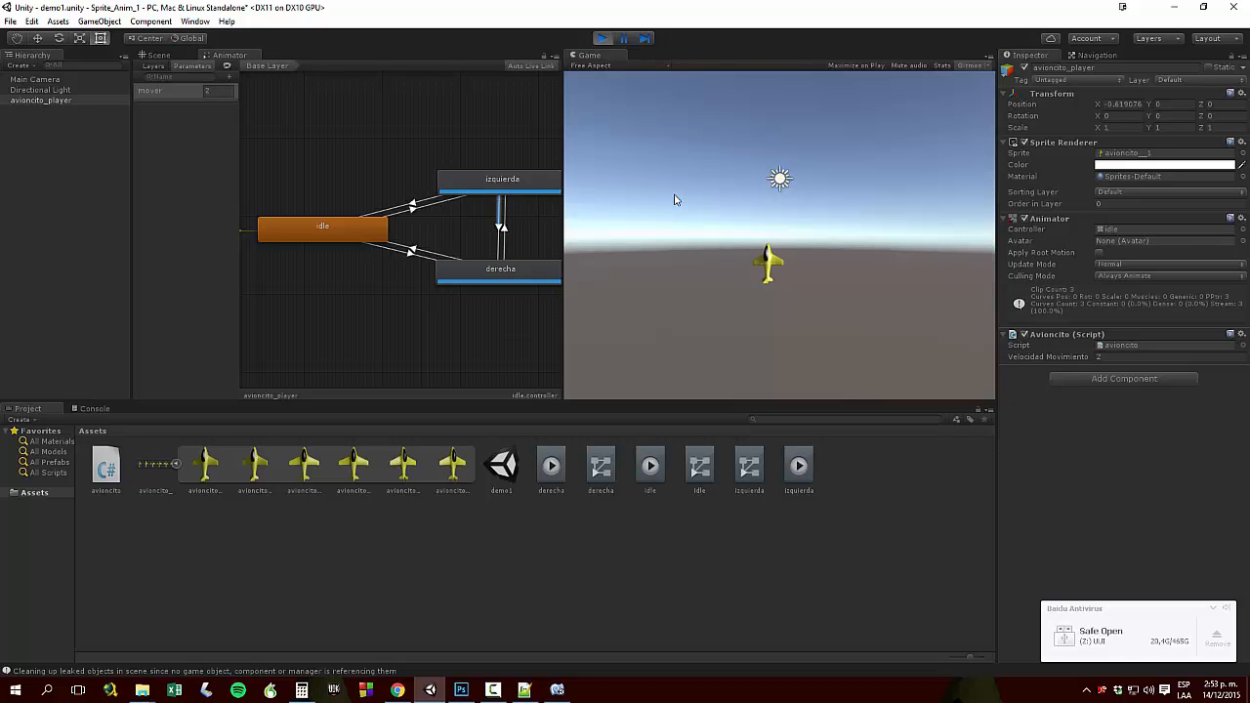
key(Left)
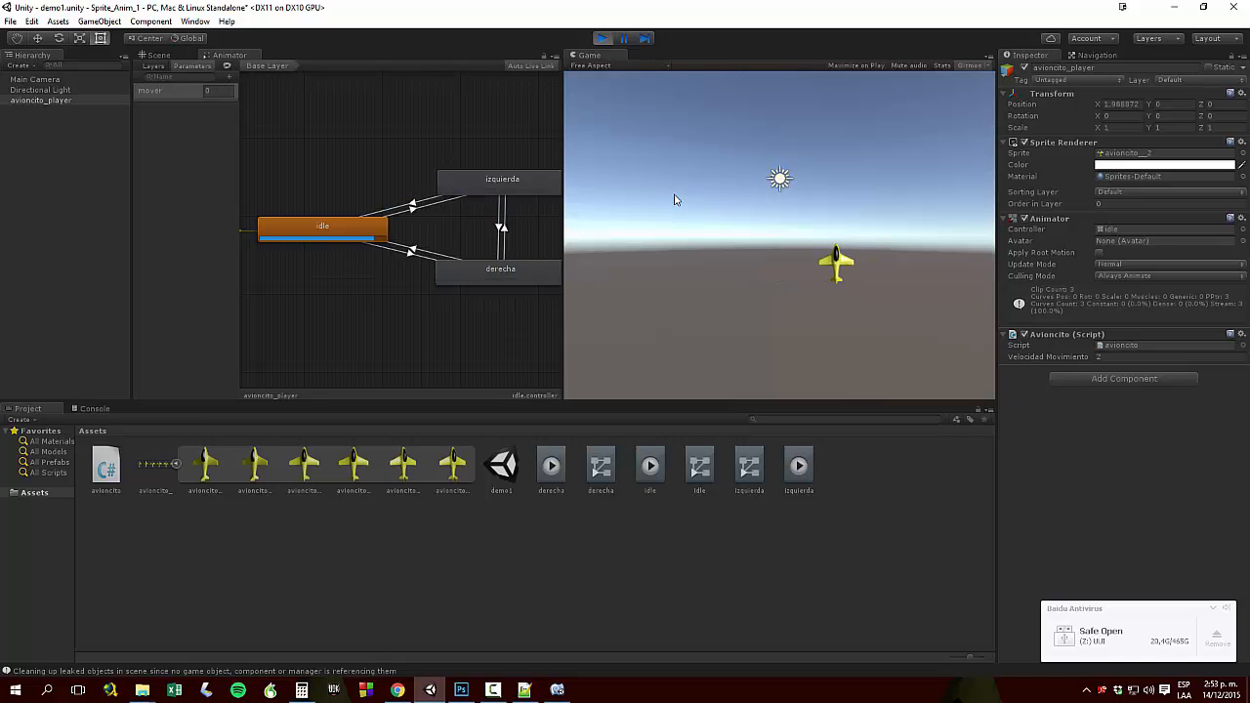
click(602, 38)
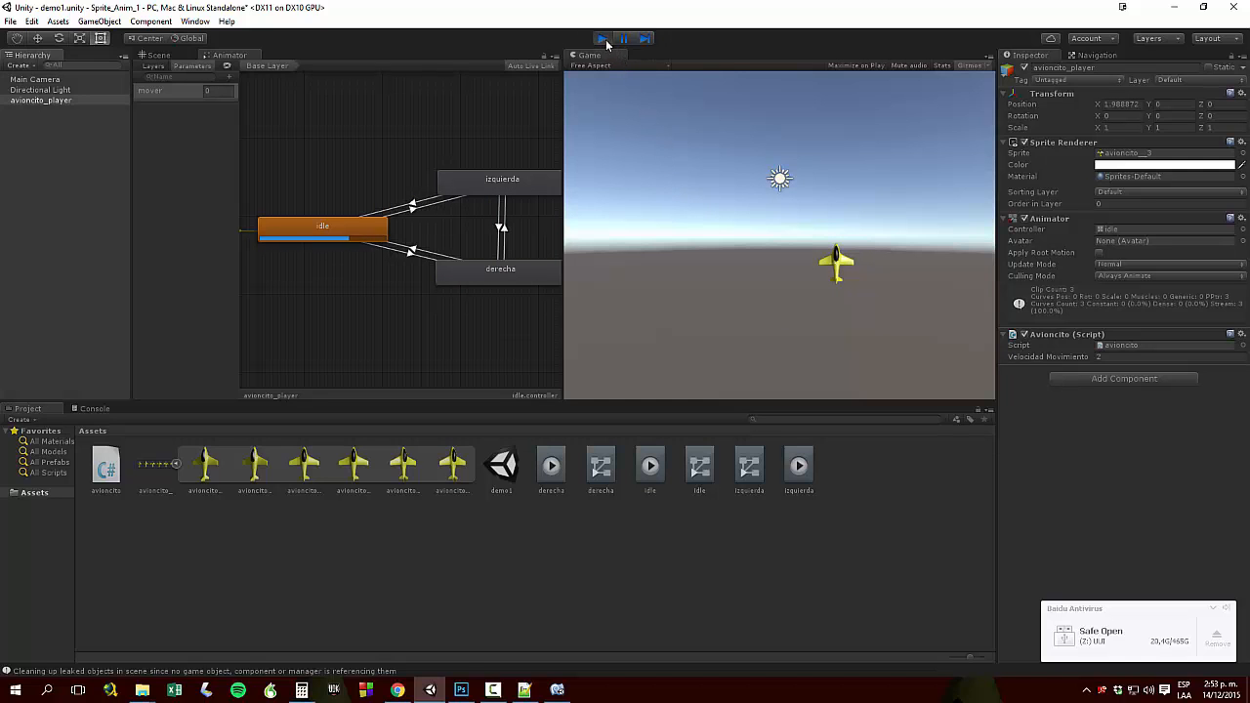
Switch to avioncito.cs in MonoDevelop and duplicate the Input.GetKey ("d") if block below the original inside Update
click(557, 690)
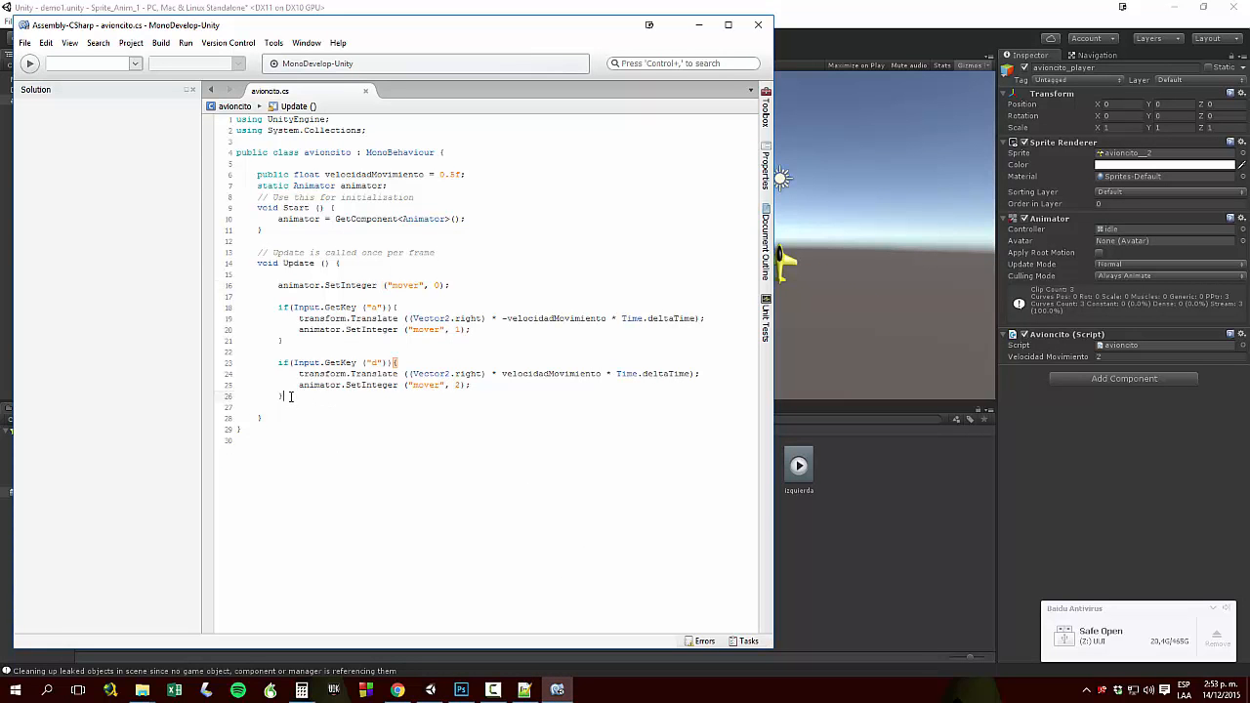
key(Return)
key(Return)
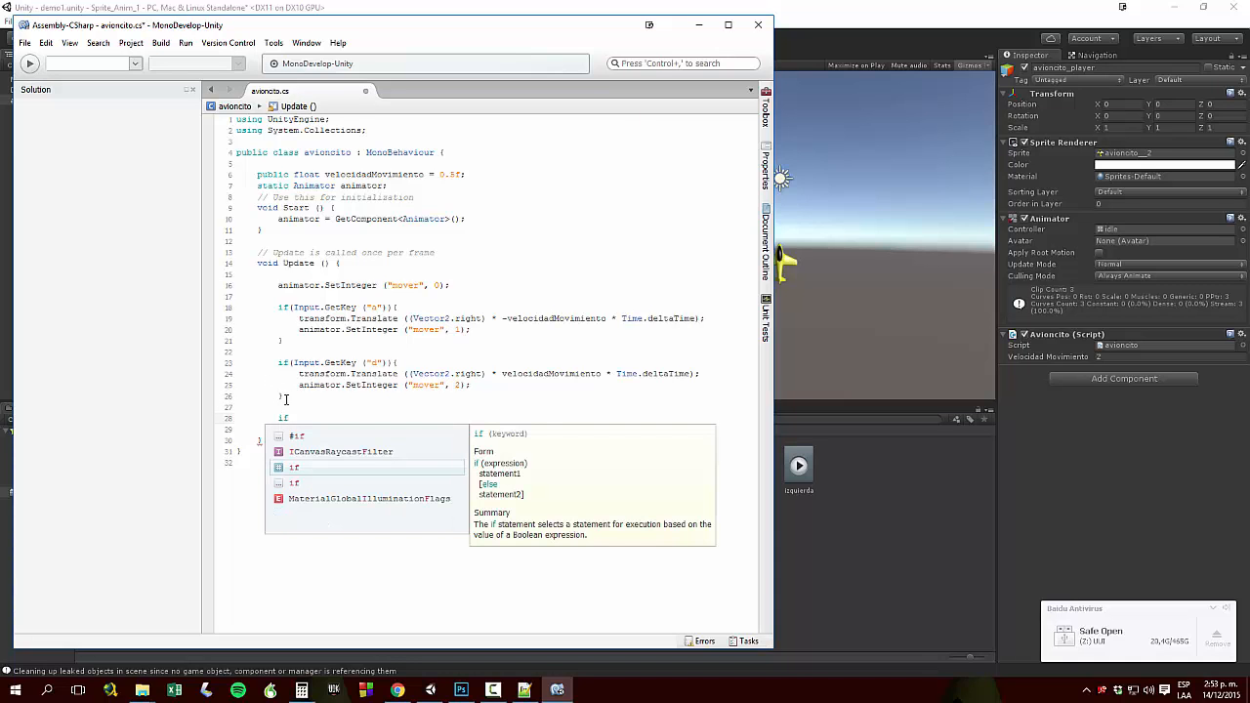
drag(285, 397, 279, 307)
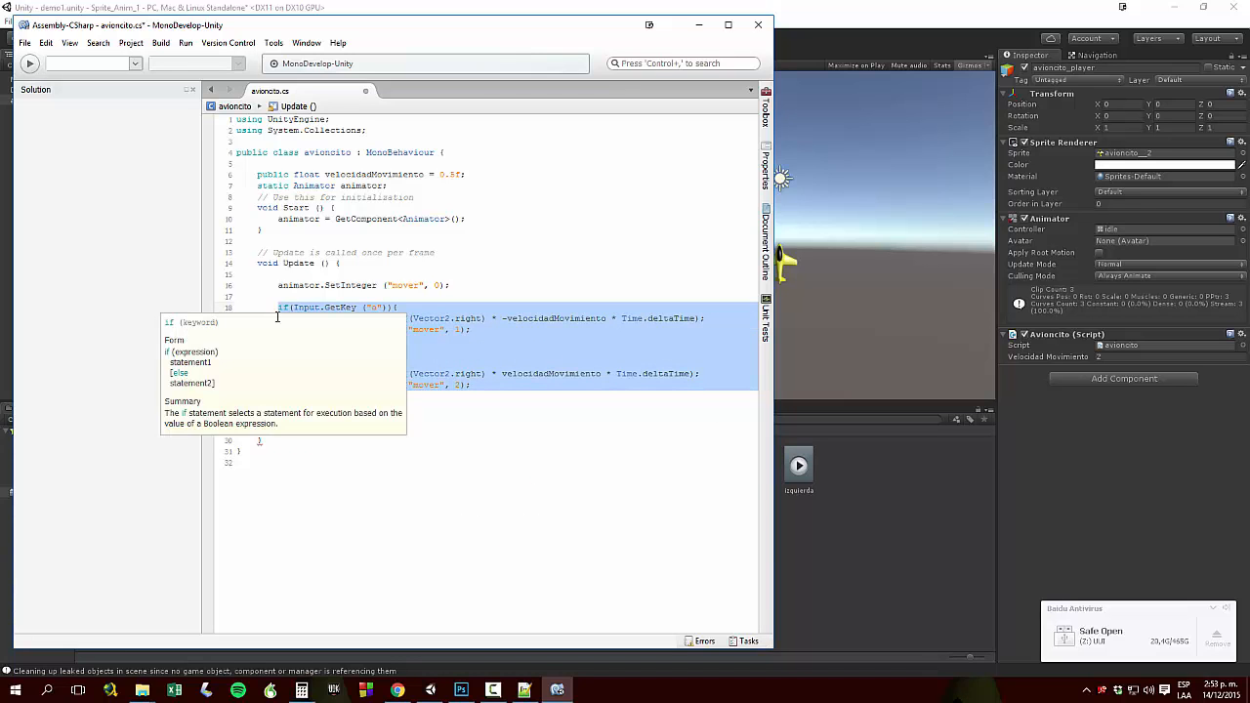
click(286, 405)
double_click(283, 418)
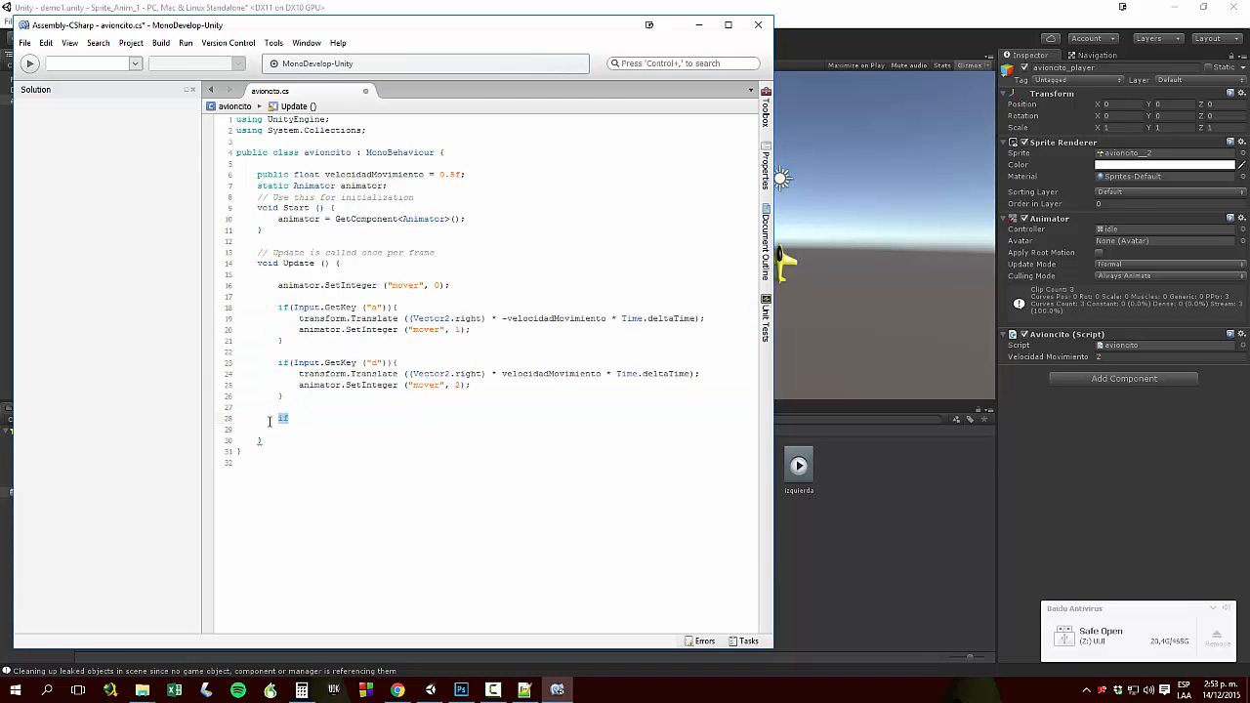
drag(285, 396, 276, 364)
key(ctrl+c)
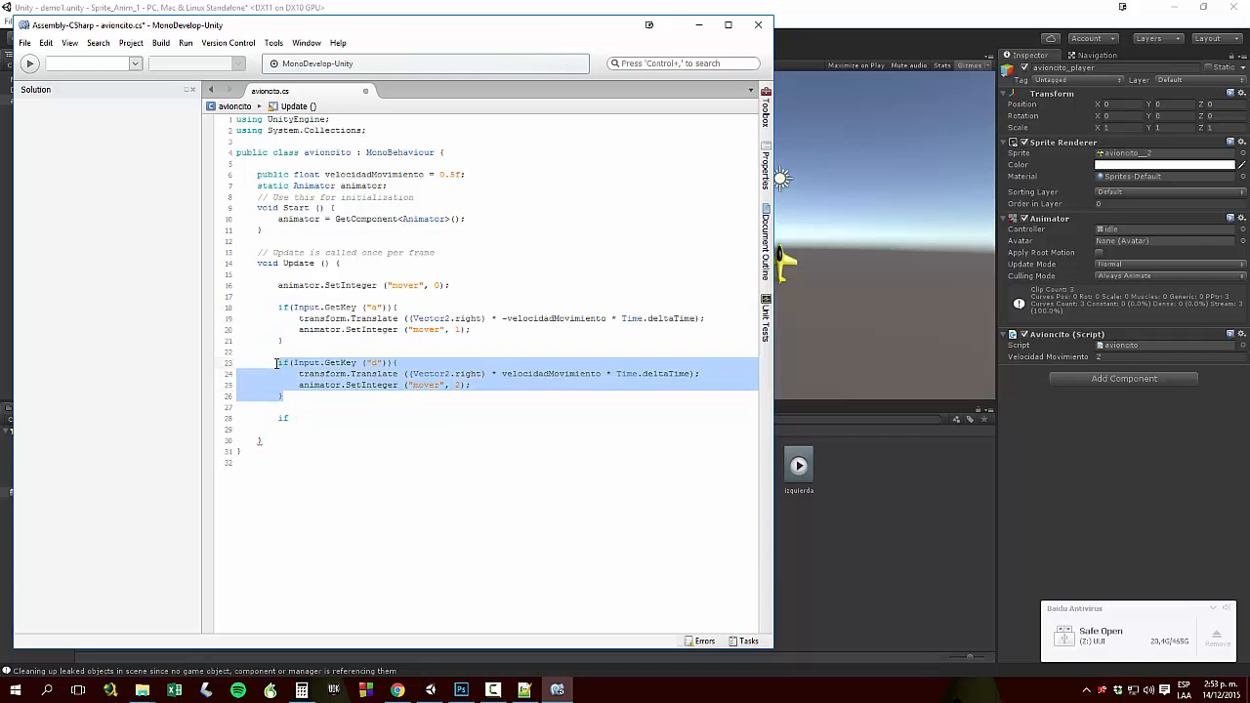
drag(294, 420, 278, 417)
key(ctrl+v)
Change the duplicated block's key to "w" and its translation direction to Vector2.up
click(372, 419)
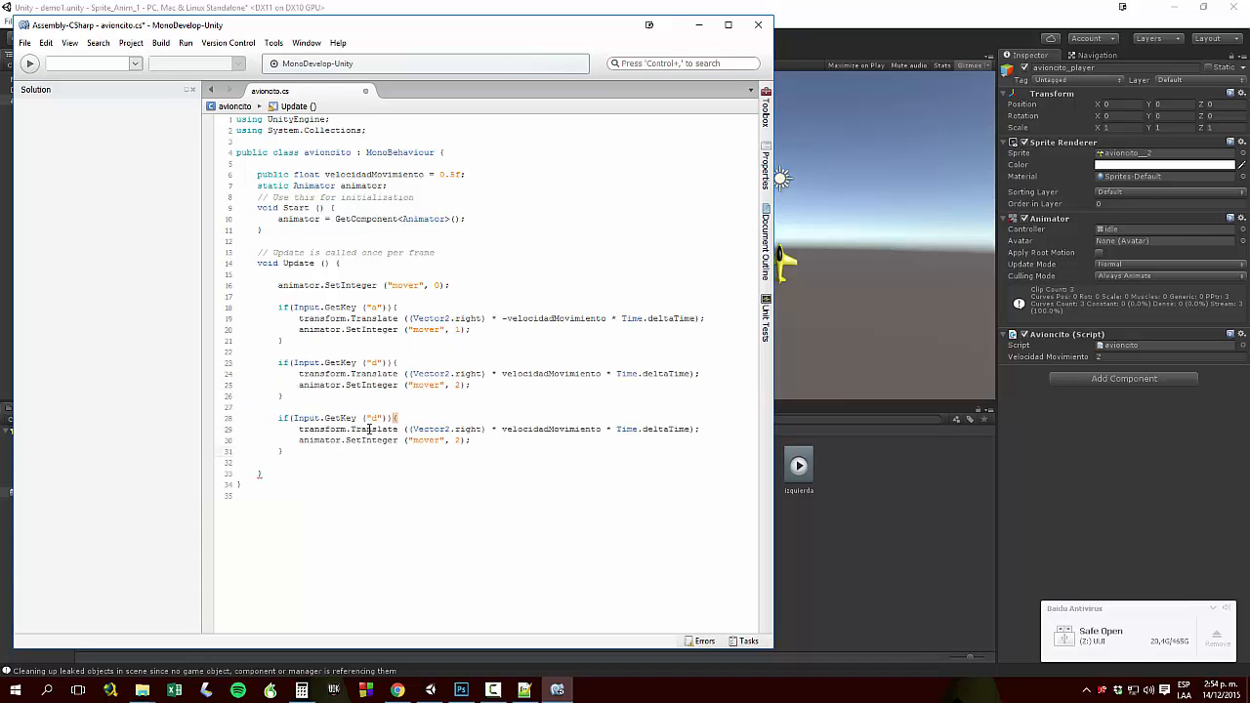
double_click(374, 418)
text(w)
drag(455, 430, 484, 431)
text(up)
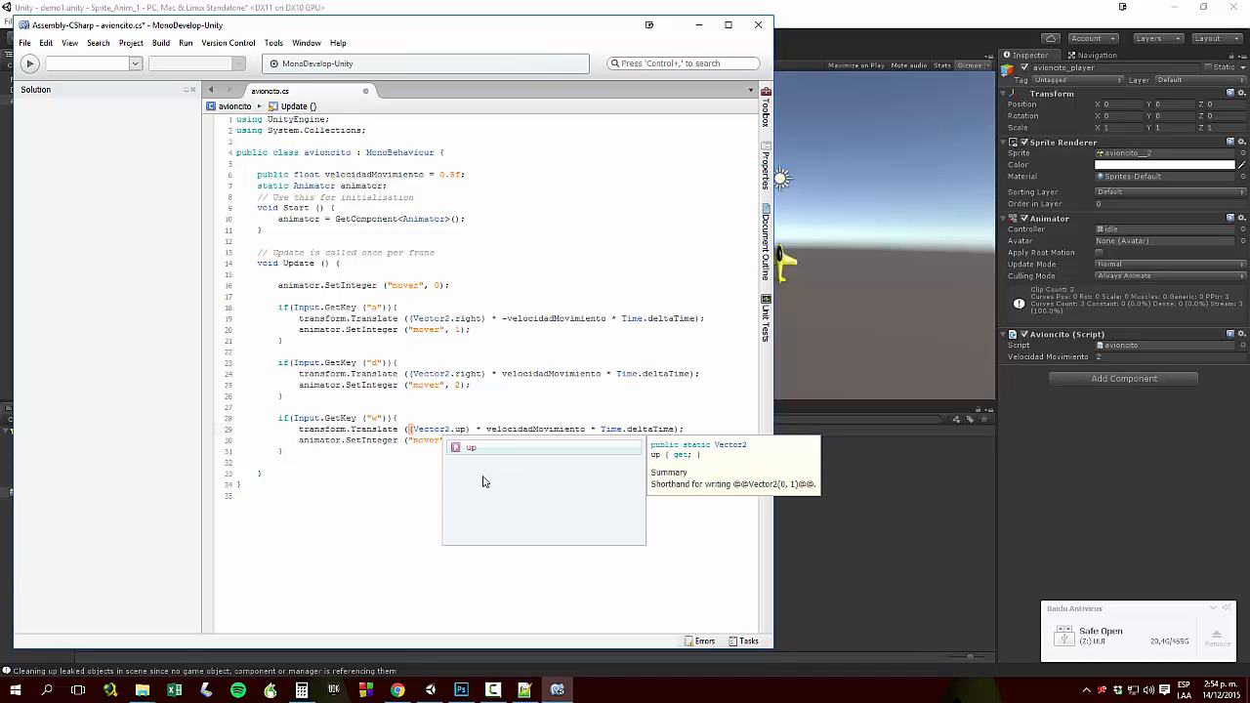
click(512, 428)
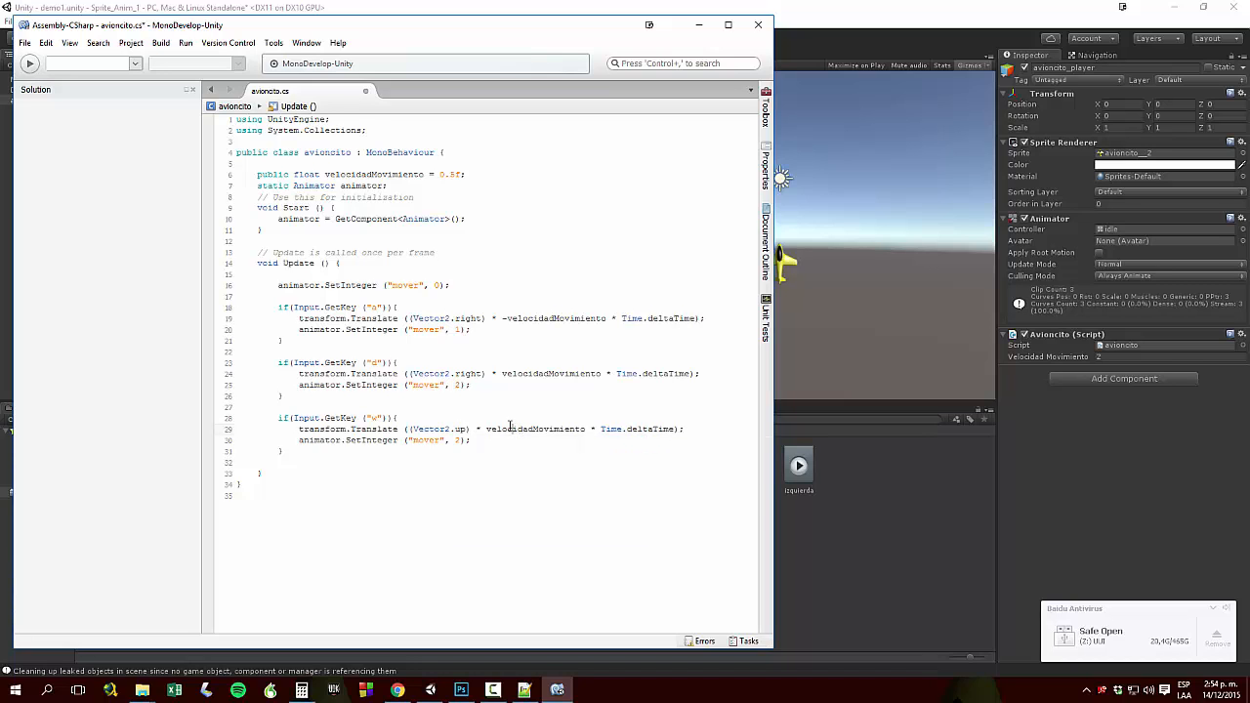
Delete the animator.SetInteger ("mover", 2) line and its leftover empty line from the Input.GetKey ("w") block
click(302, 441)
drag(302, 442, 470, 442)
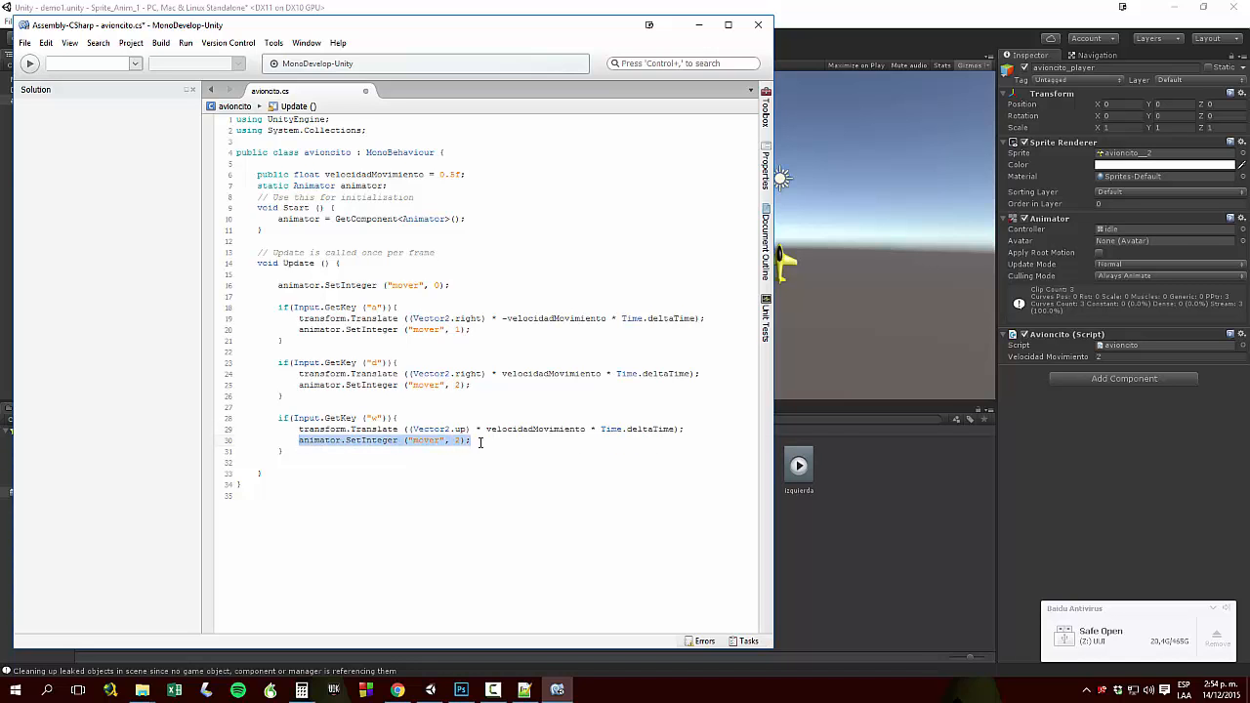
click(480, 442)
key(Delete)
key(ctrl+z)
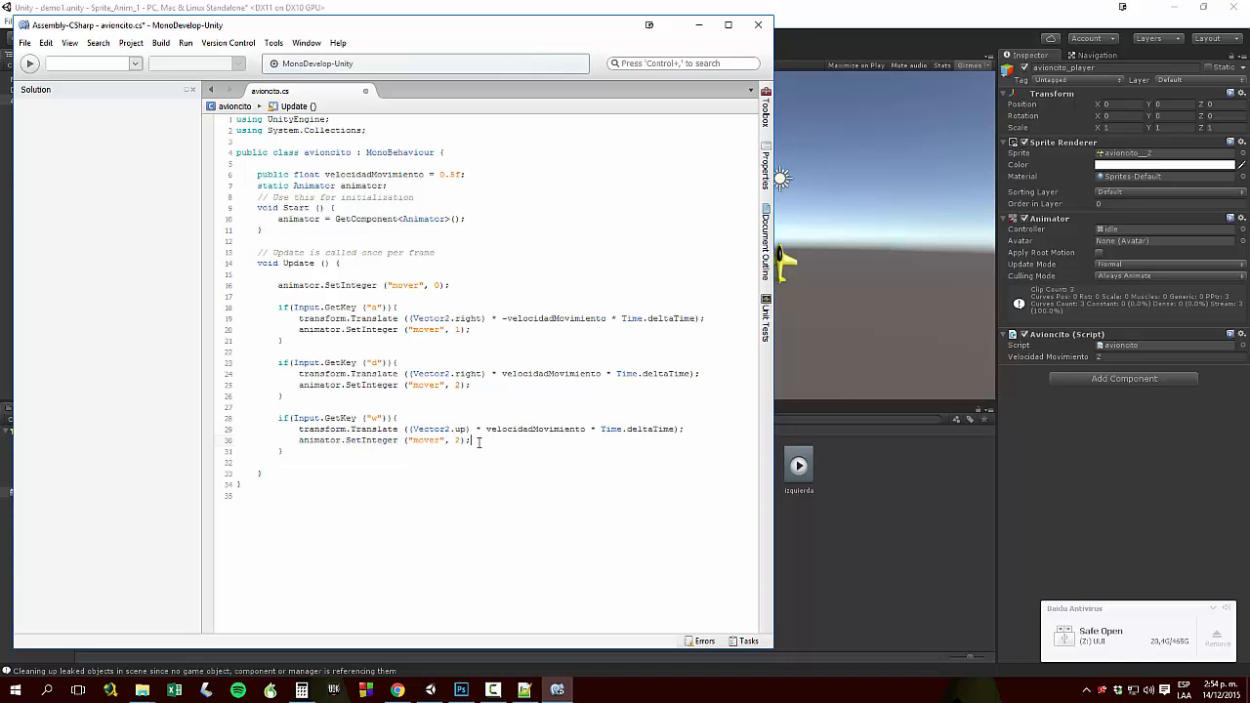
drag(299, 440, 474, 441)
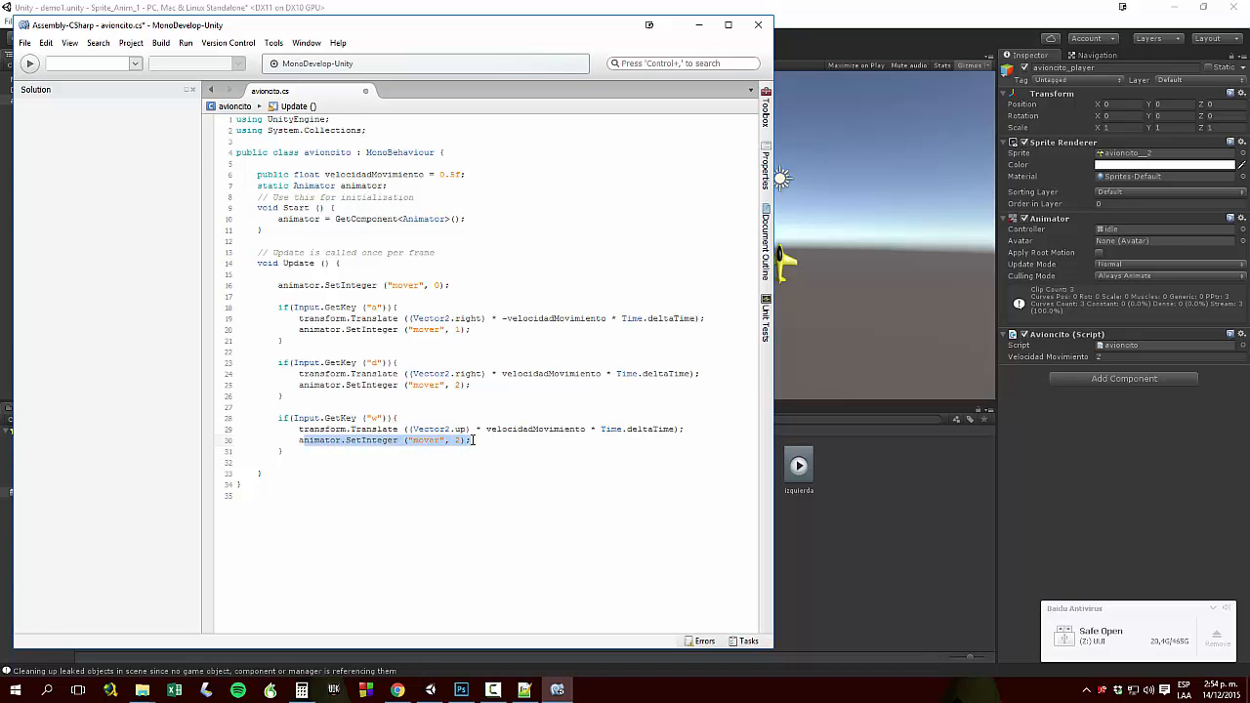
key(Delete)
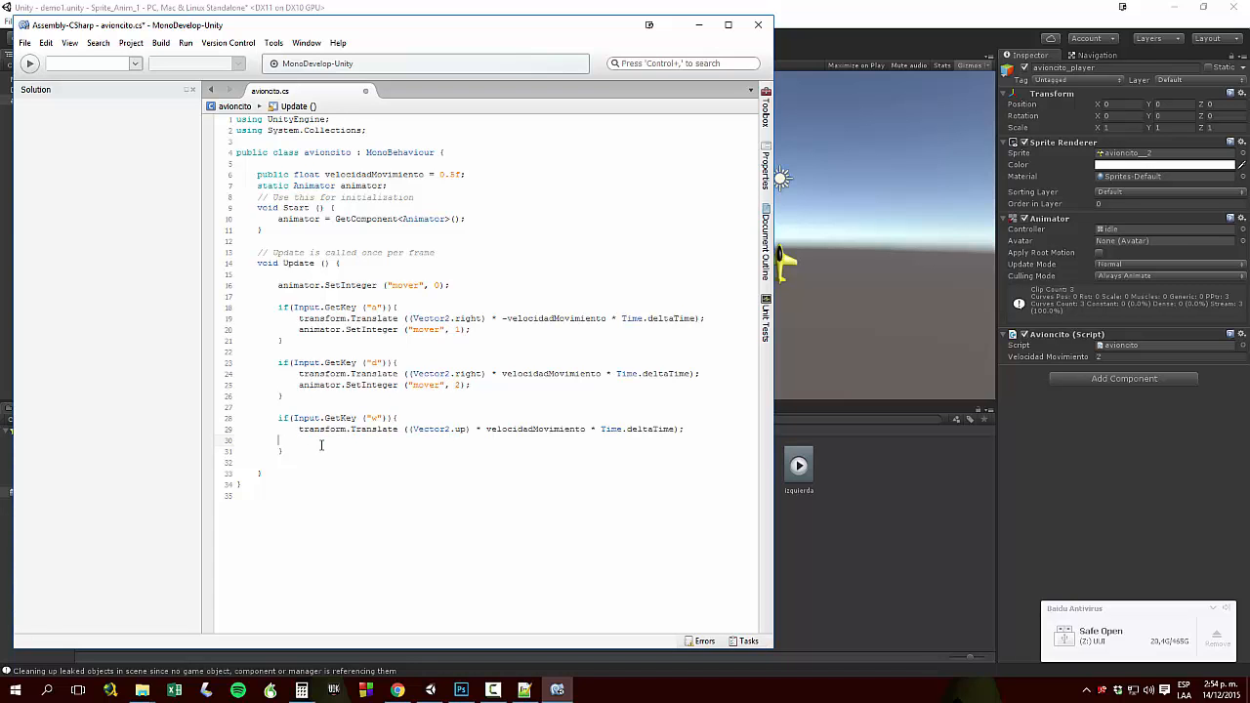
key(BackSpace)
Duplicate the Input.GetKey ("w") if block below the original inside Update, separated by an empty line
drag(306, 443, 281, 420)
key(ctrl+c)
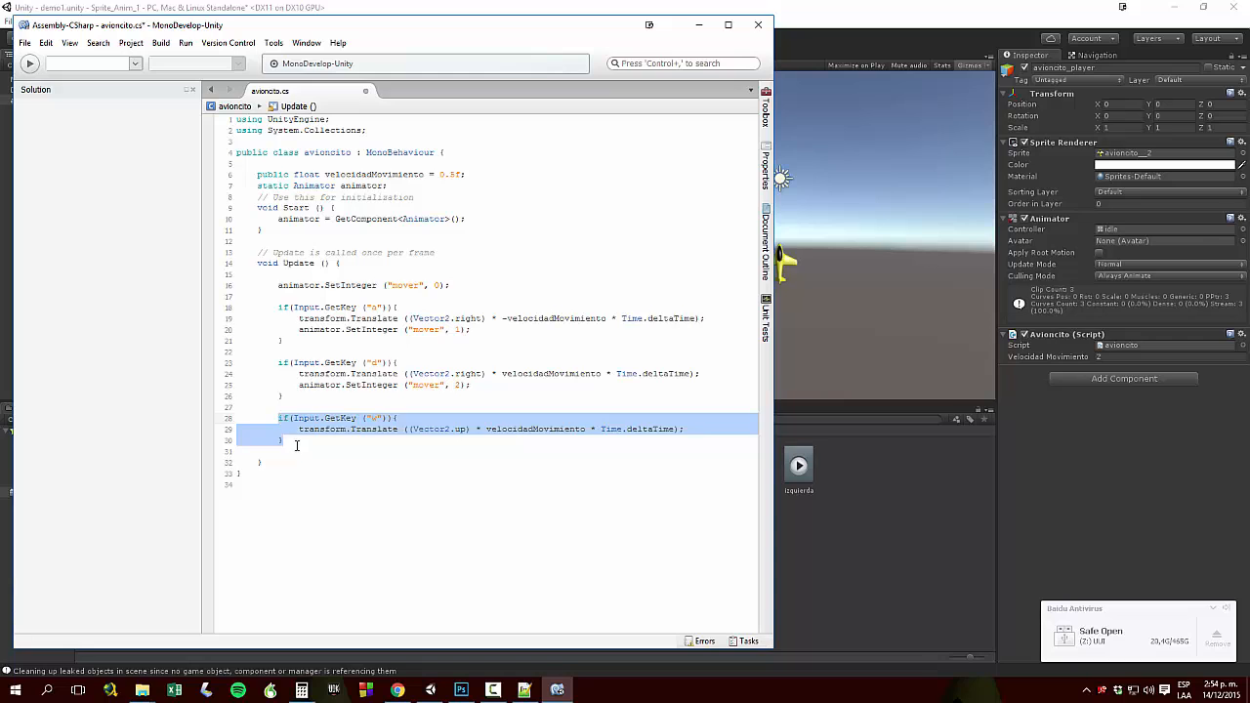
click(296, 444)
key(Return)
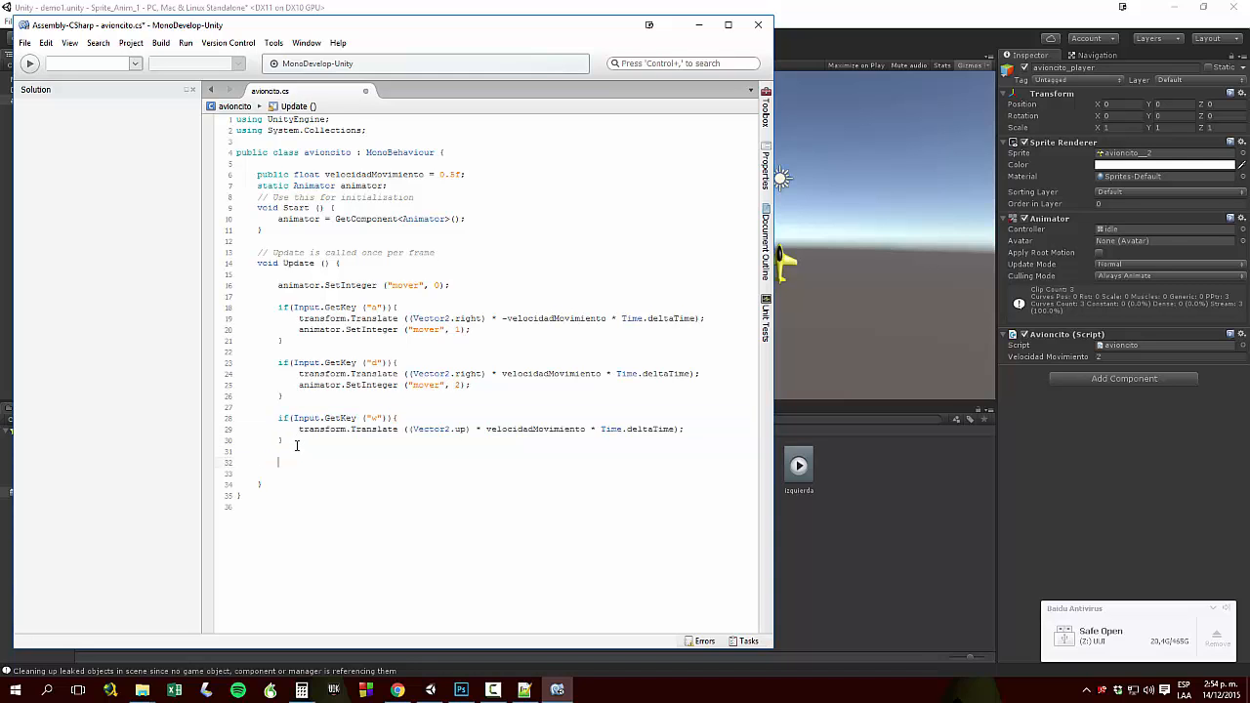
key(ctrl+v)
Change the copied block's key to "s", negate its velocity to -velocidadMovimiento, and save avioncito.cs
double_click(374, 462)
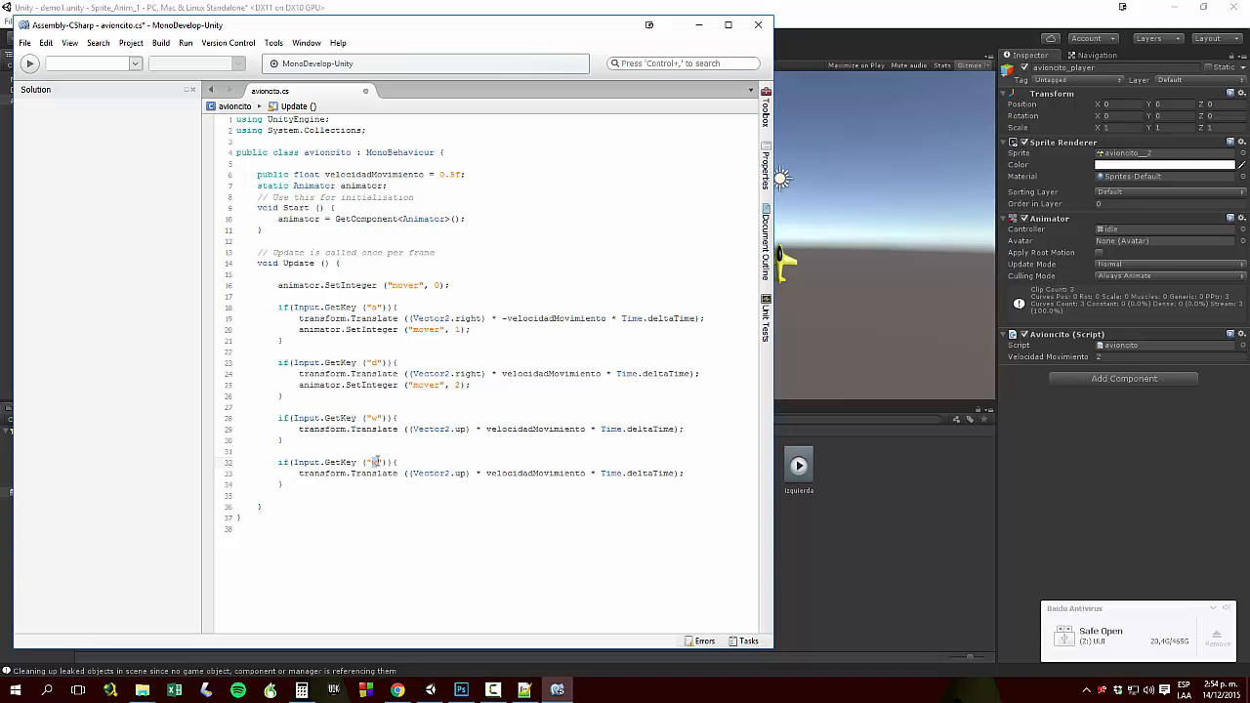
text(s)
click(487, 474)
text(-)
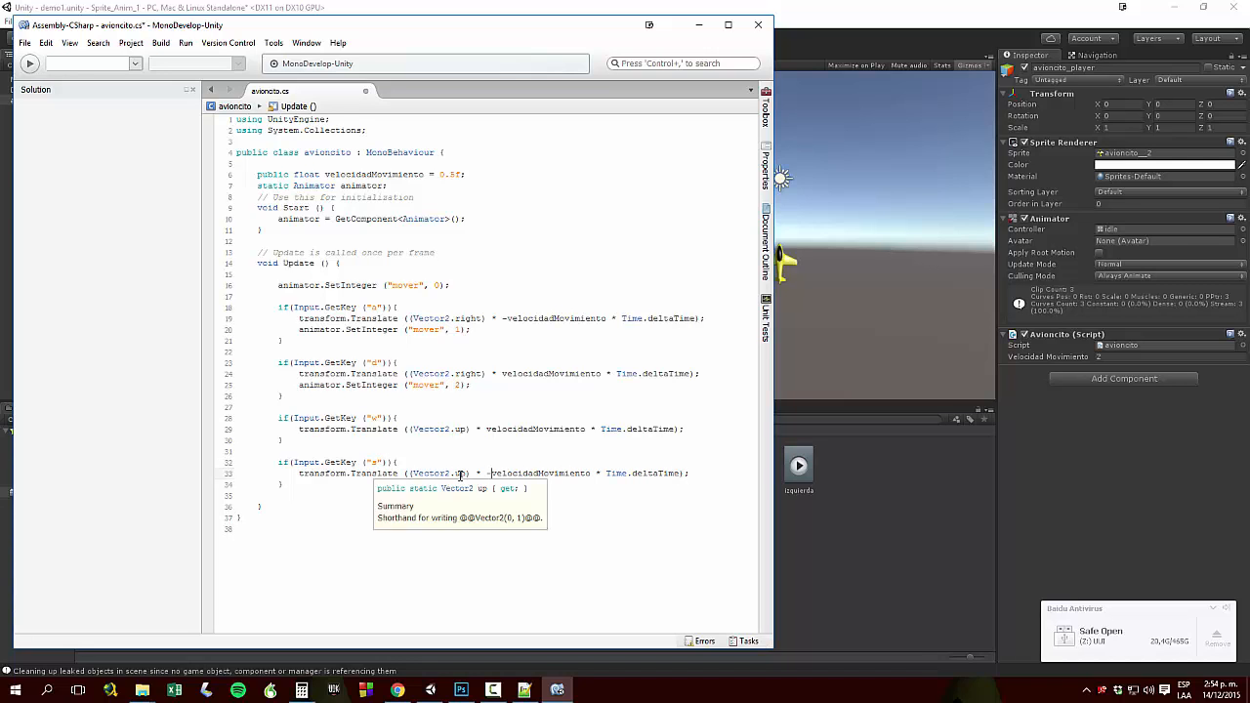
key(ctrl+s)
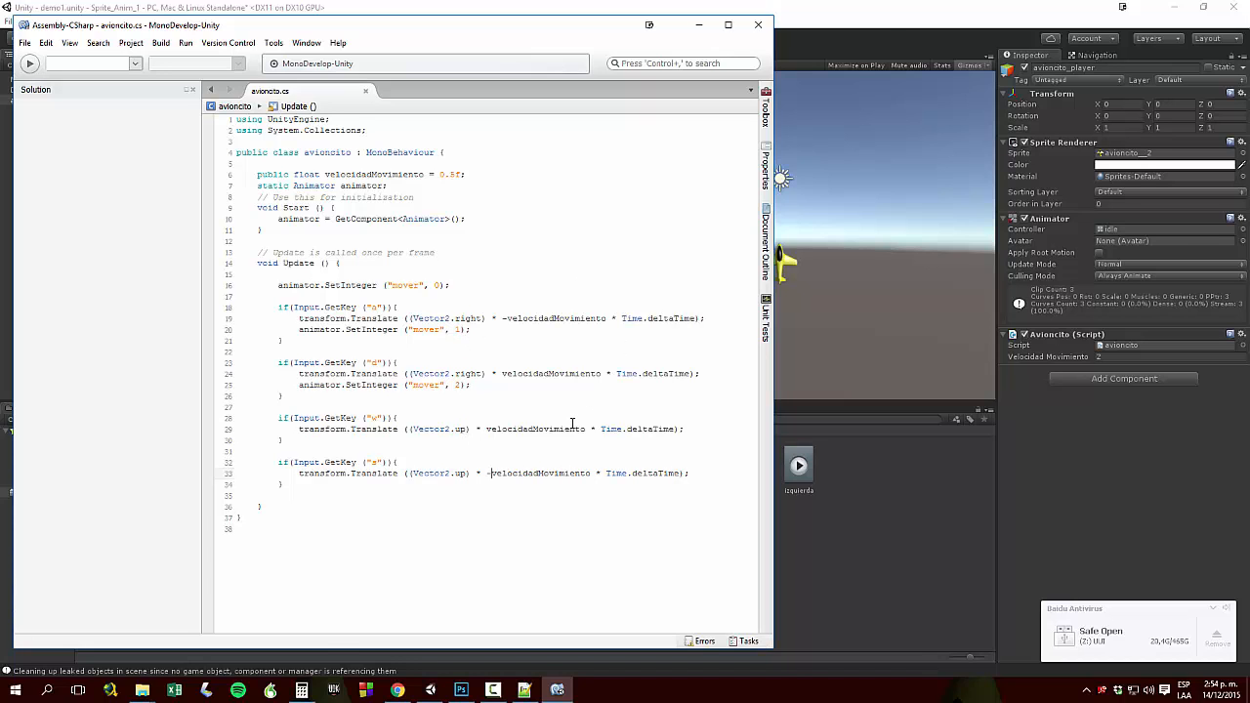
Switch to Unity, play the scene, steer the plane repeatedly in all four directions to test movement and animations, and stop playback
key(alt+Tab)
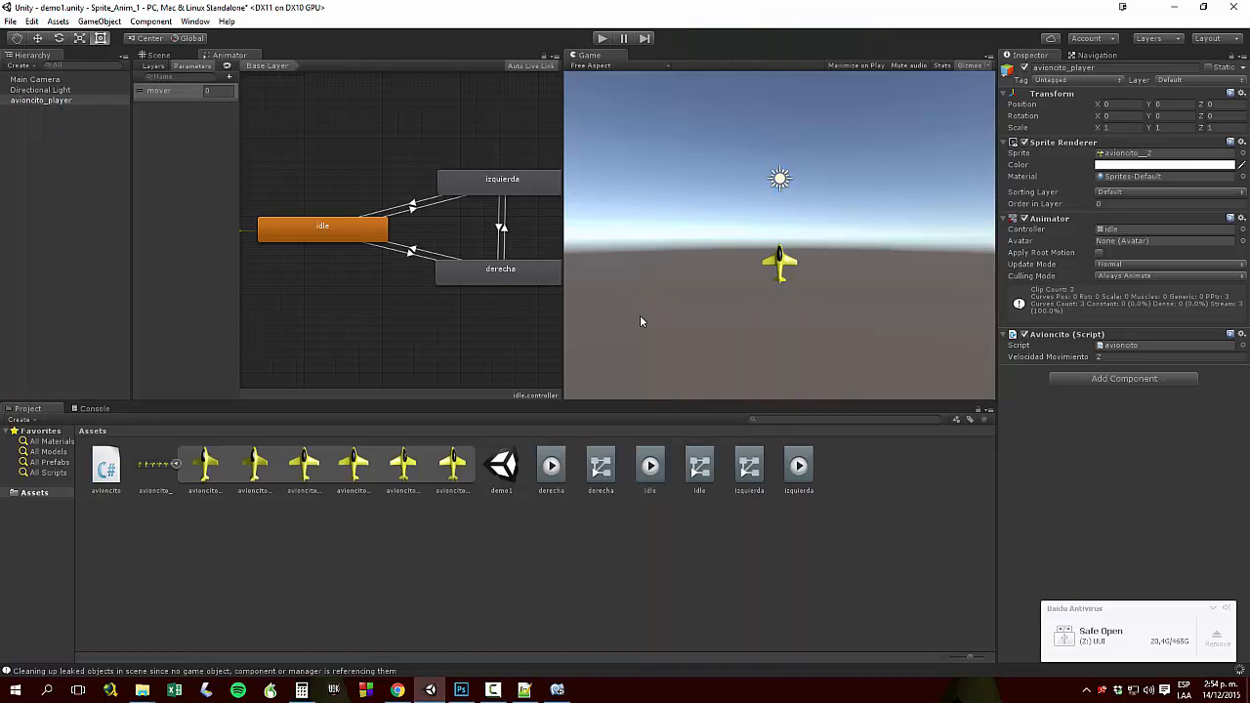
click(603, 39)
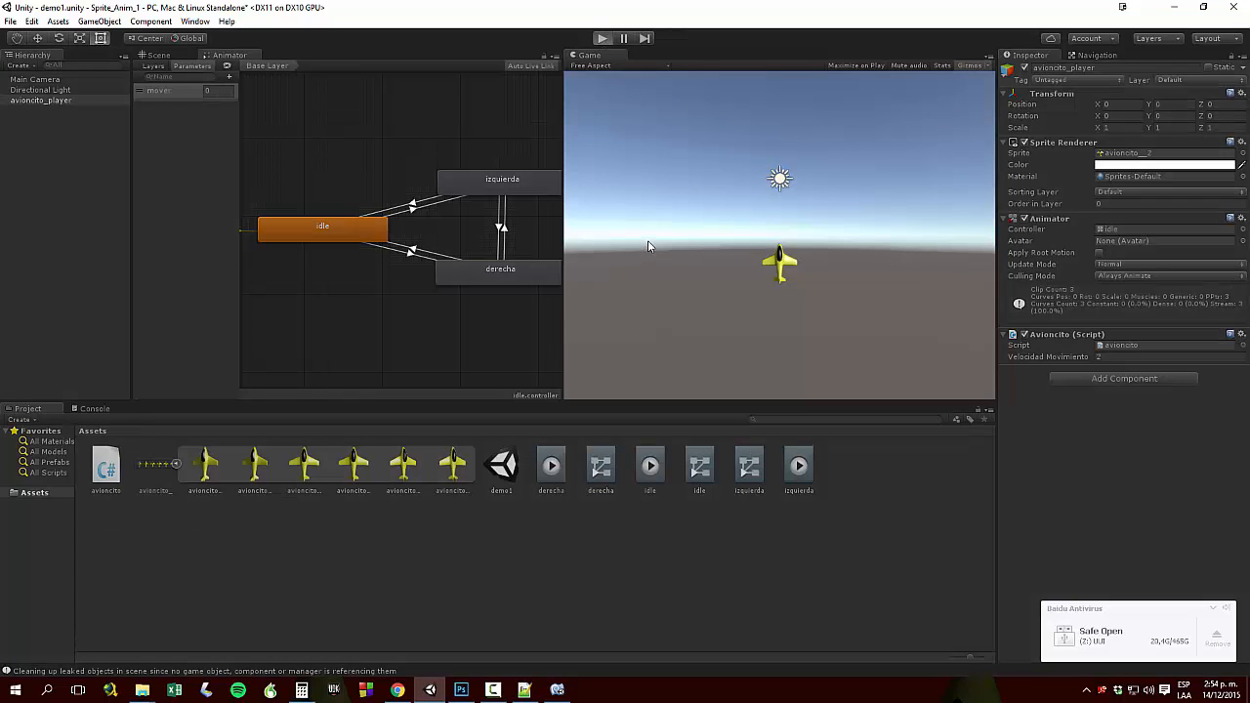
key(Right)
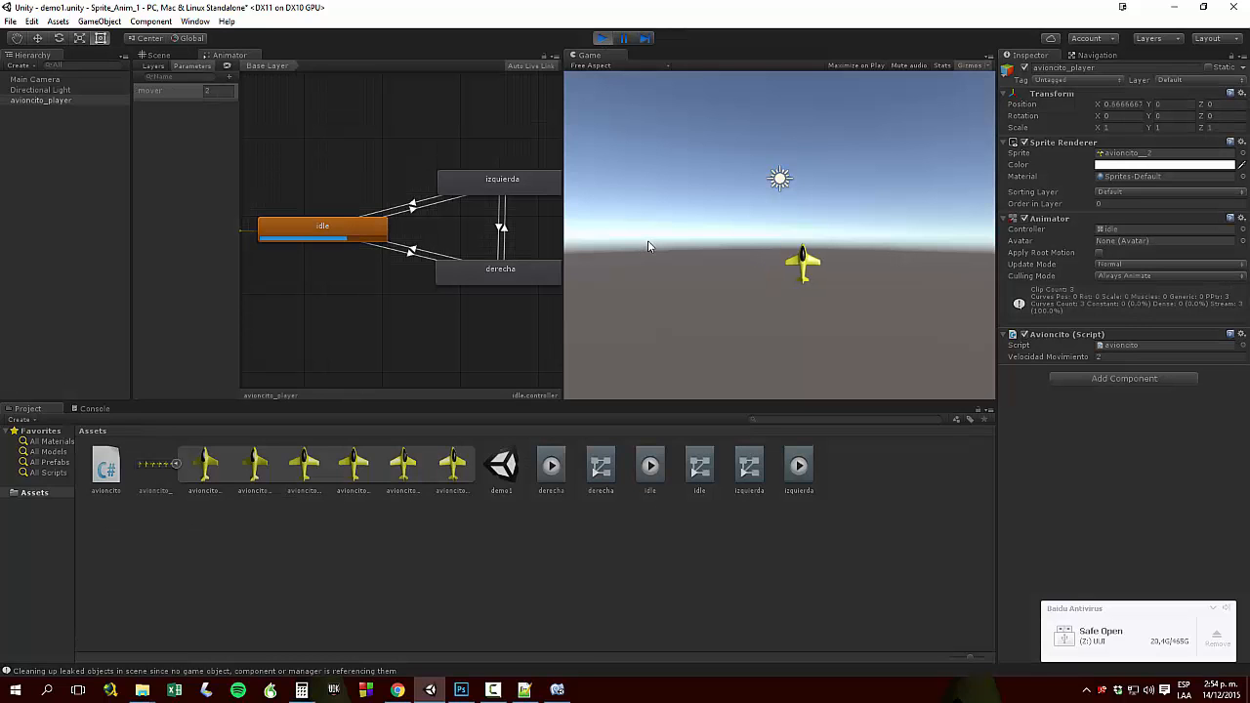
key(Left)
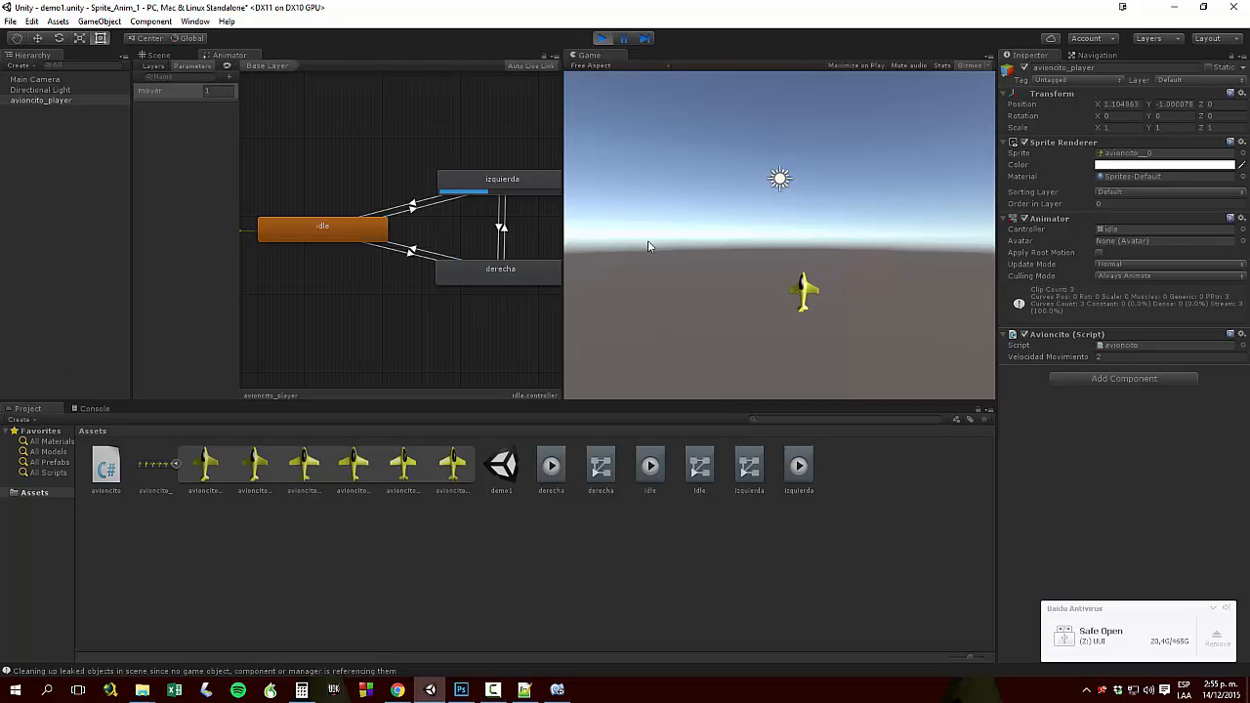
key(Up)
key(Down)
key(Left)
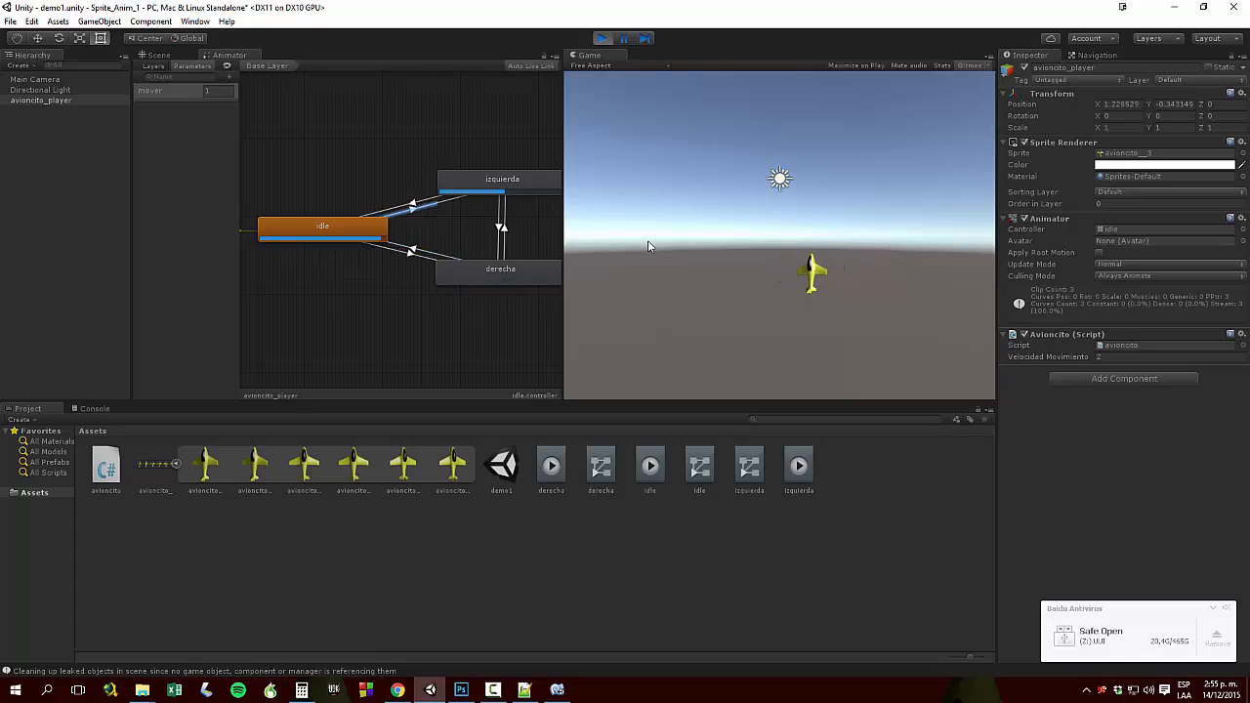
key(Up)
key(Left)
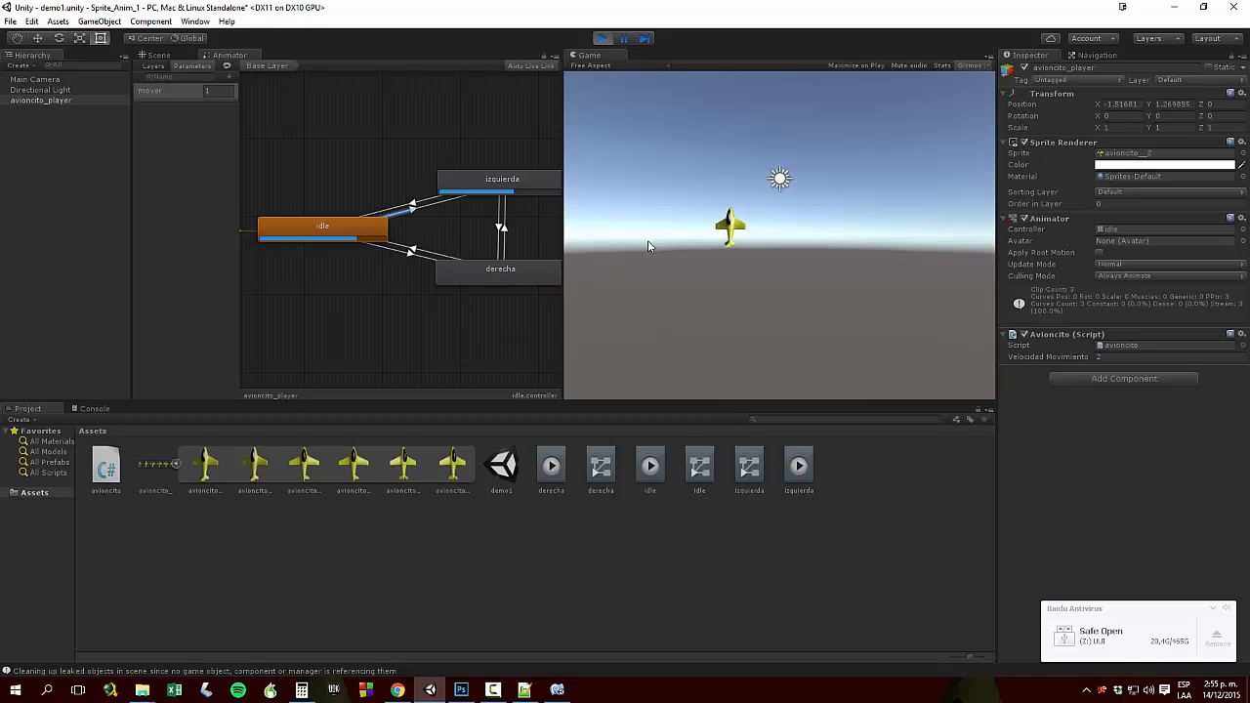
key(Right)
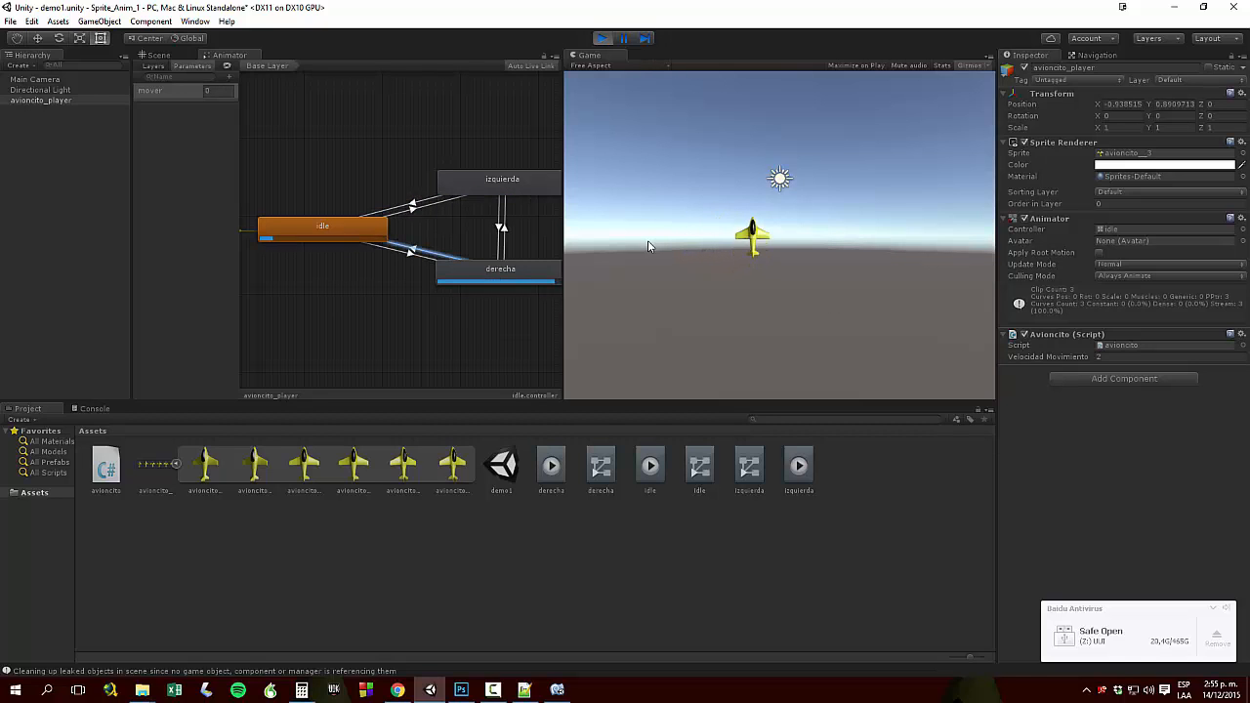
key(Up)
key(Down)
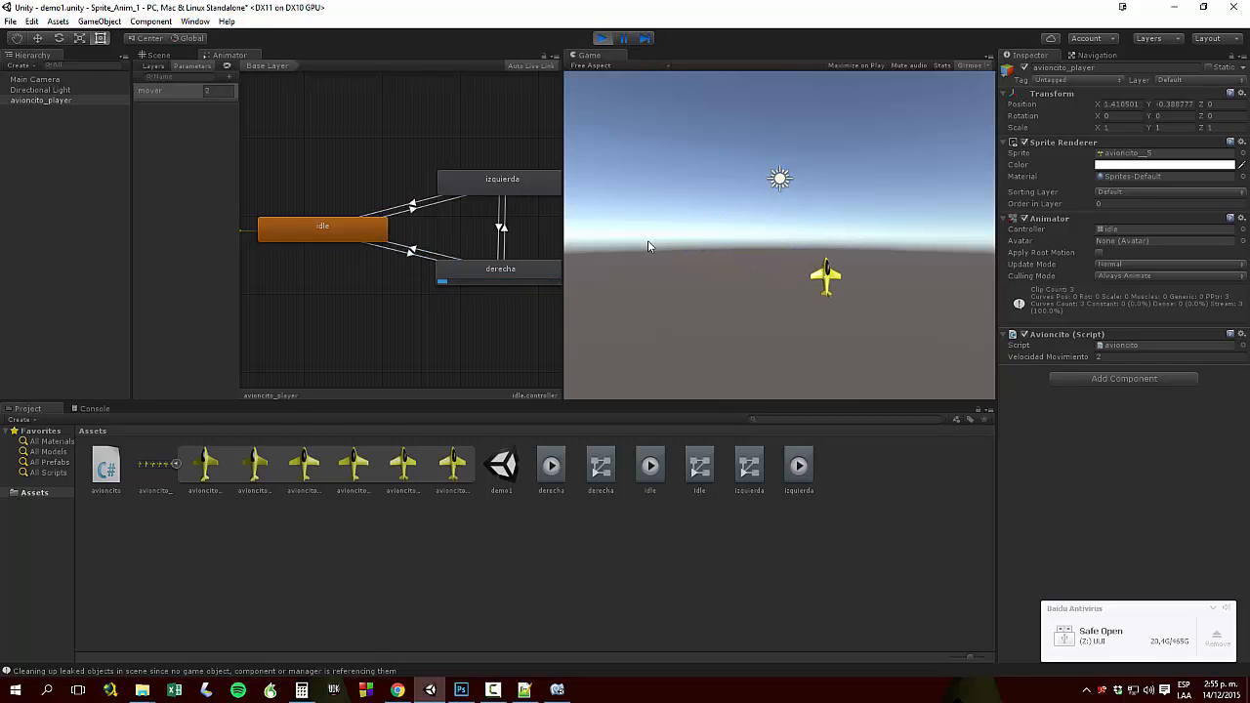
key(Left)
key(Left)
key(Up)
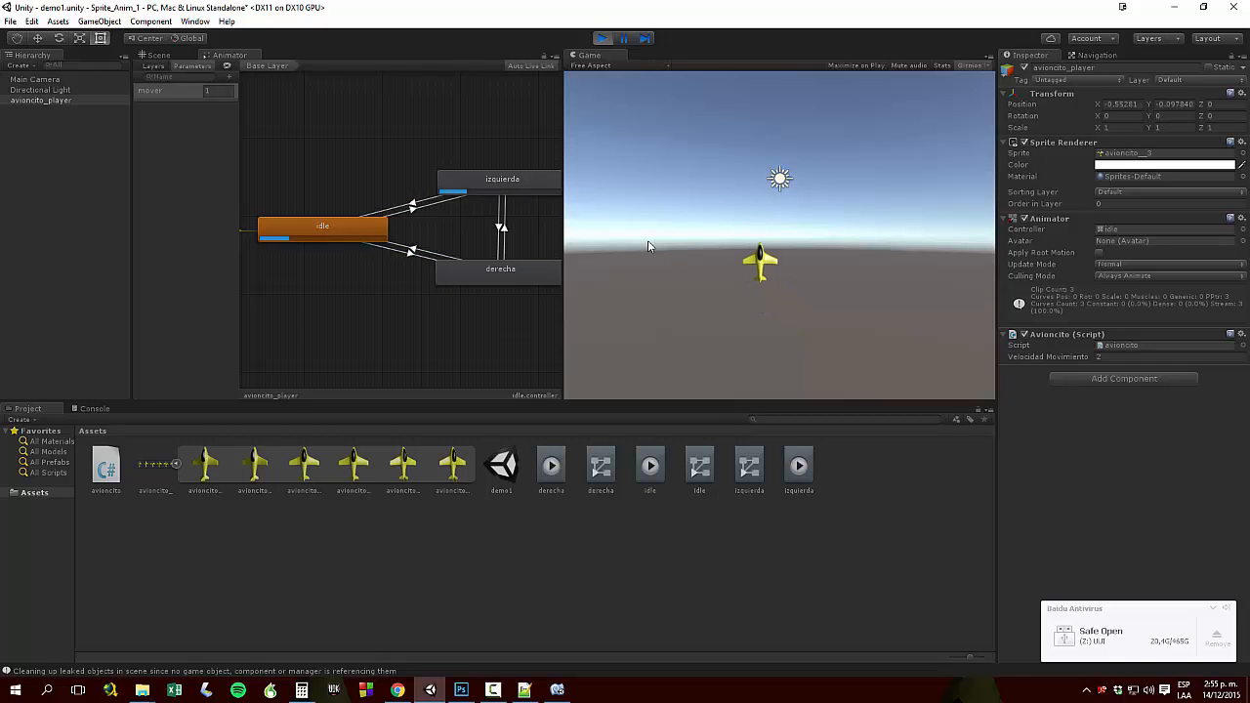
key(Right)
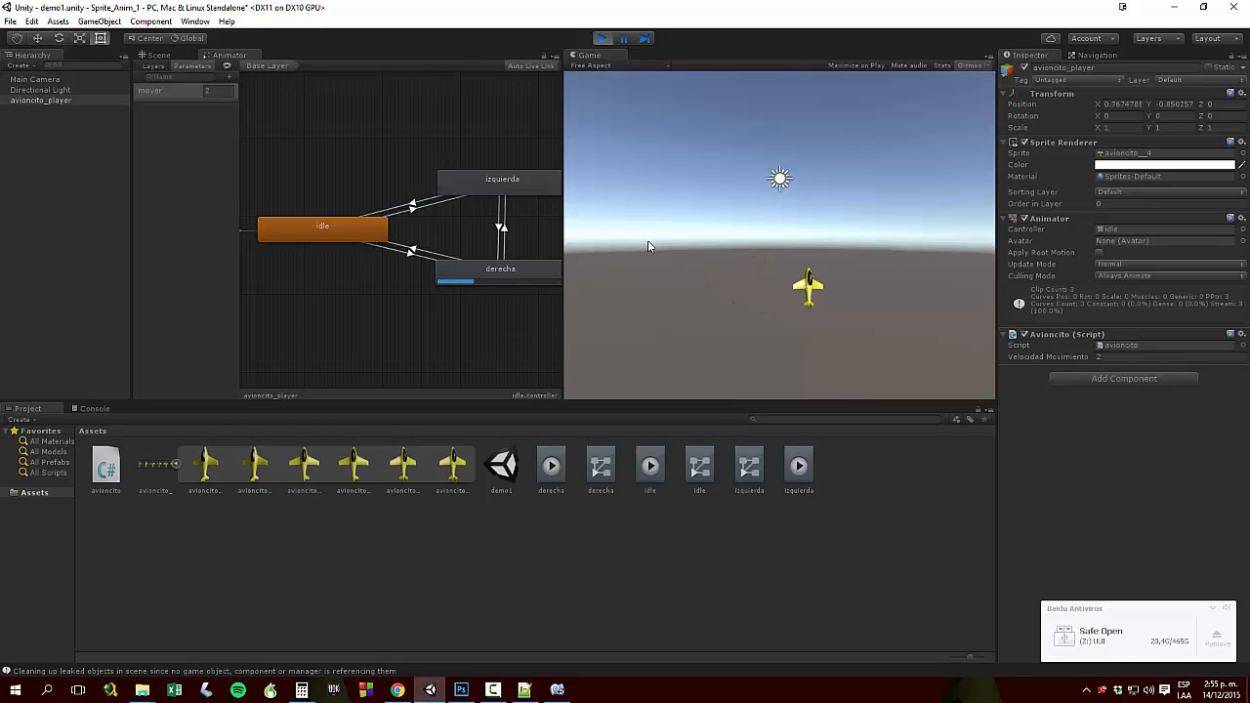
key(Up)
key(Down)
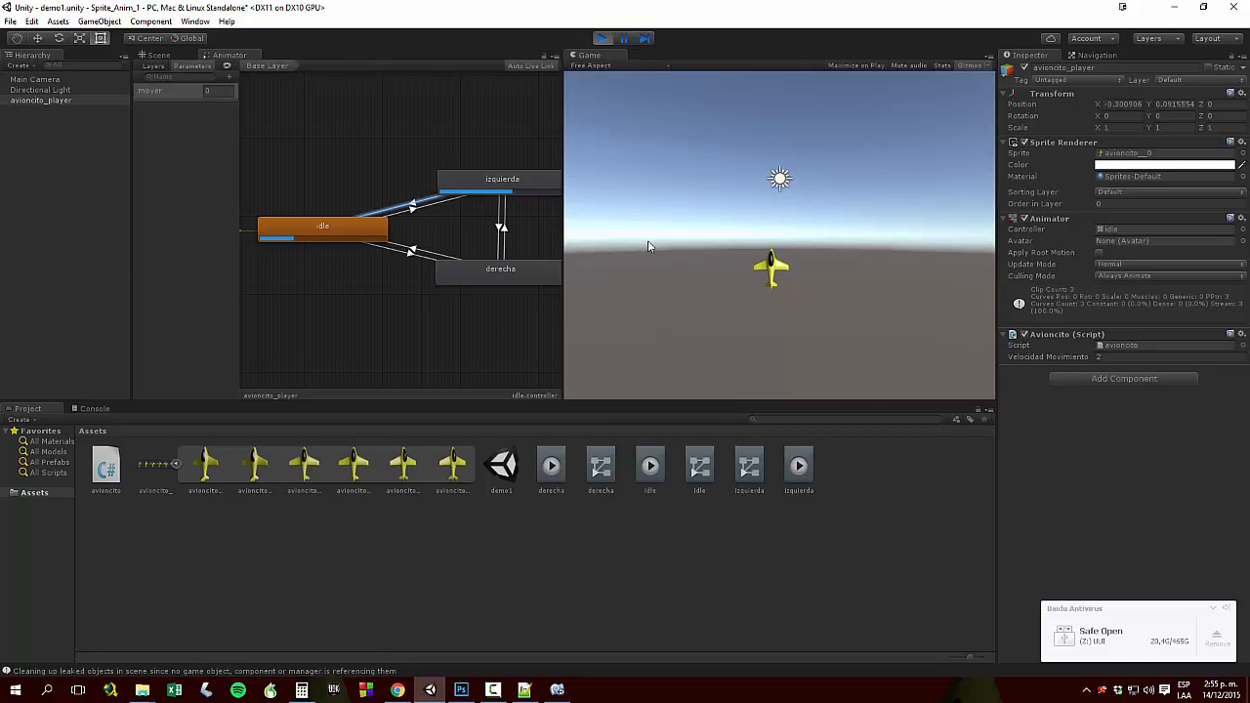
key(Right)
key(Down)
key(Left)
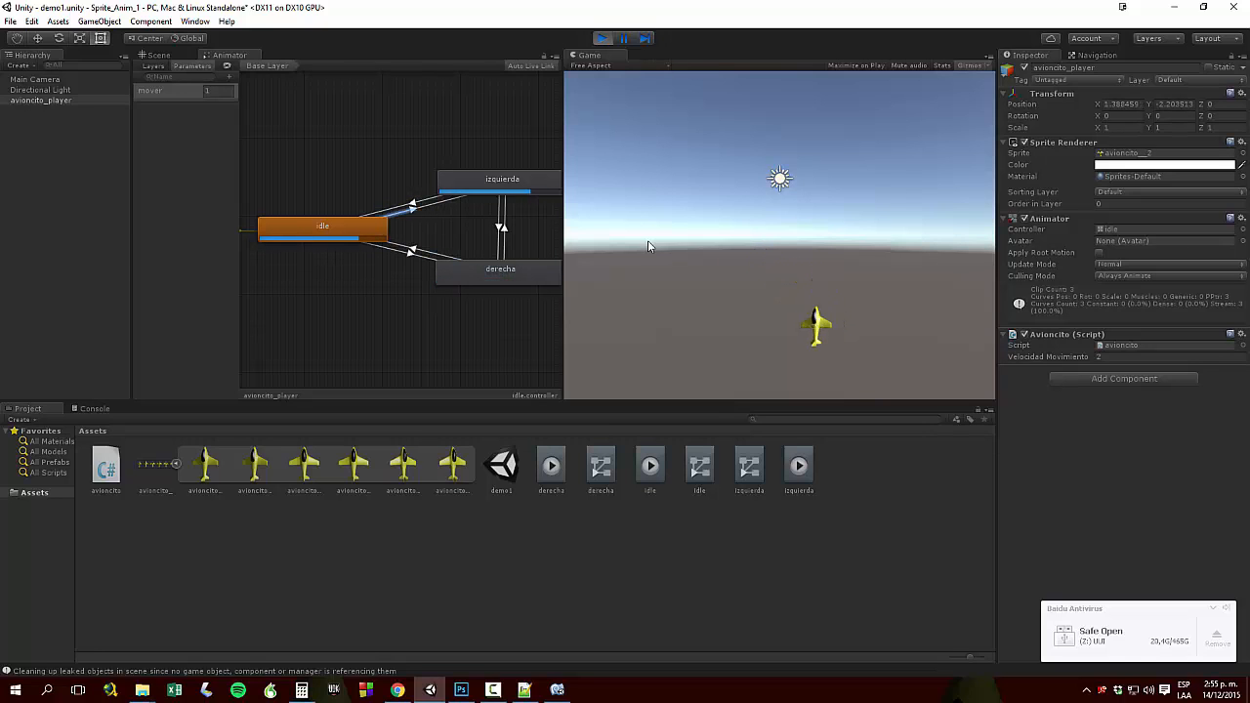
key(Up)
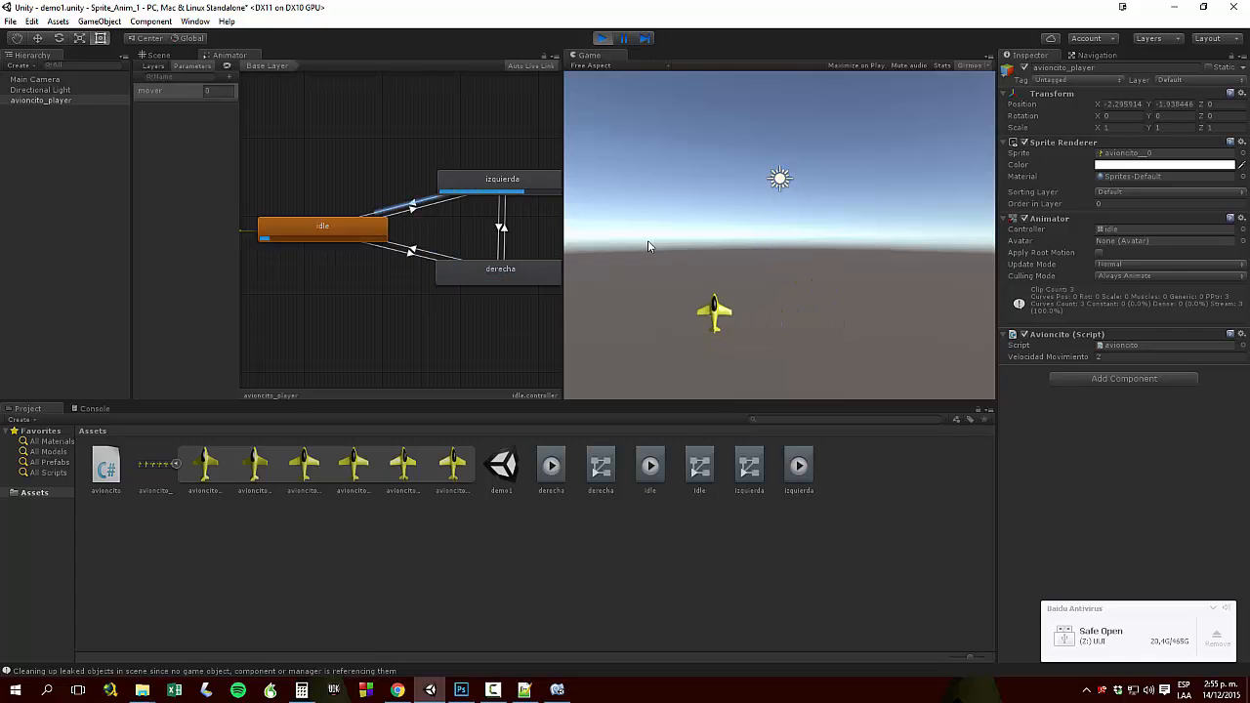
key(Right)
key(Down)
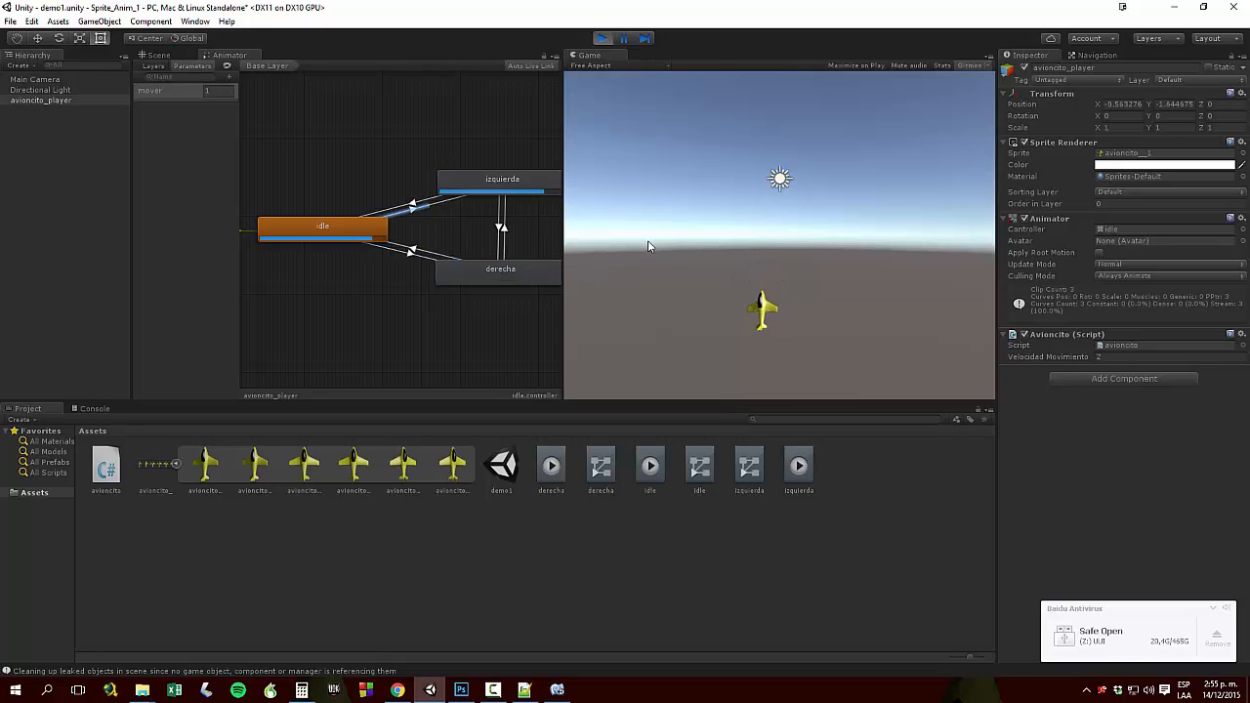
key(Left)
key(Right)
key(Left)
key(Right)
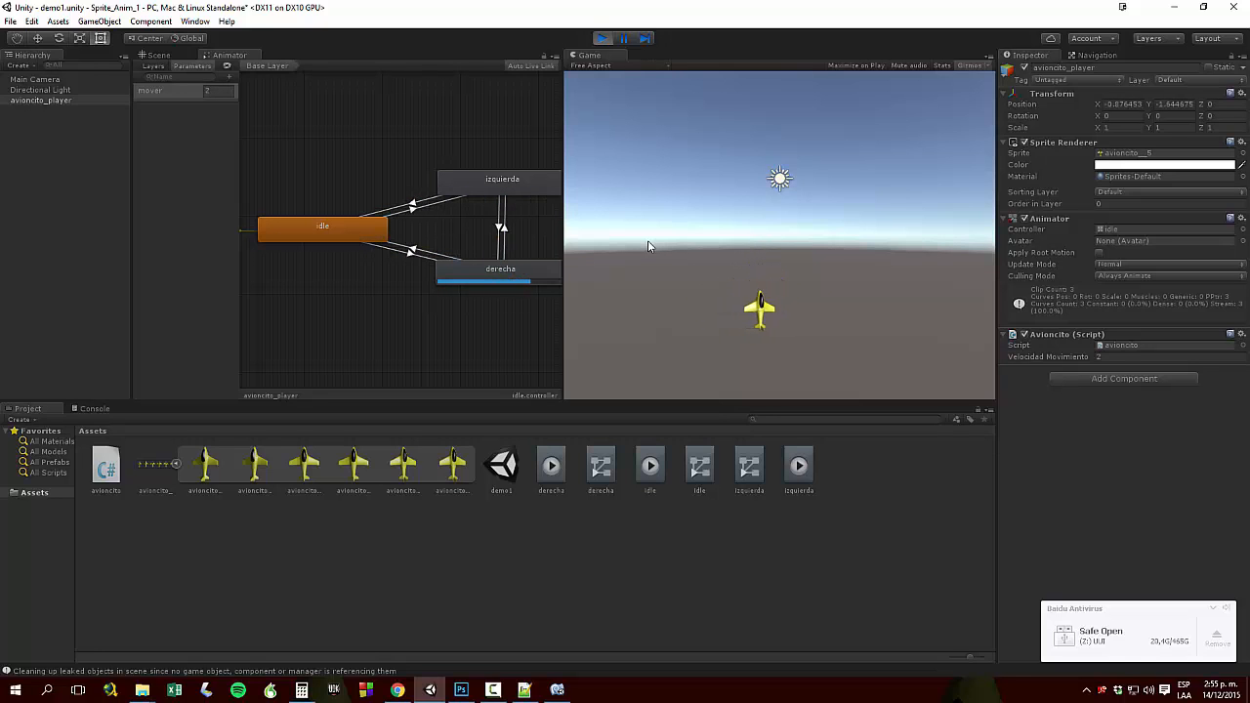
key(Up)
key(Left)
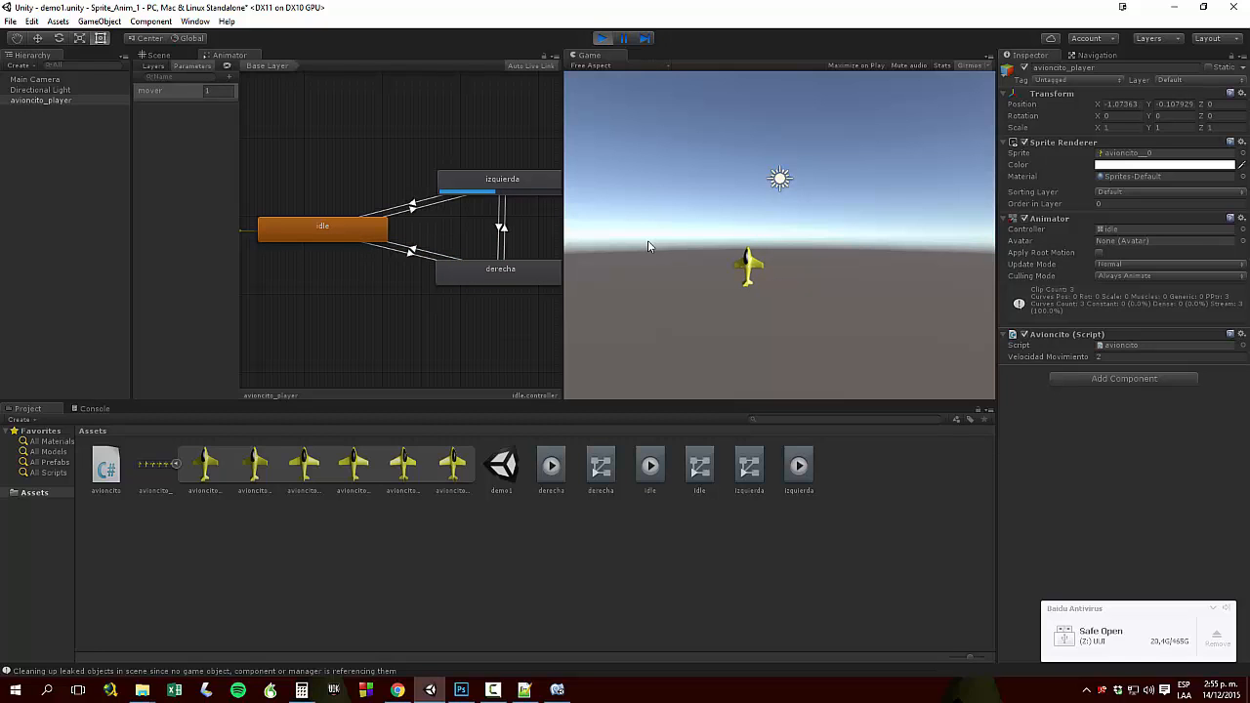
key(Down)
key(Right)
key(Down)
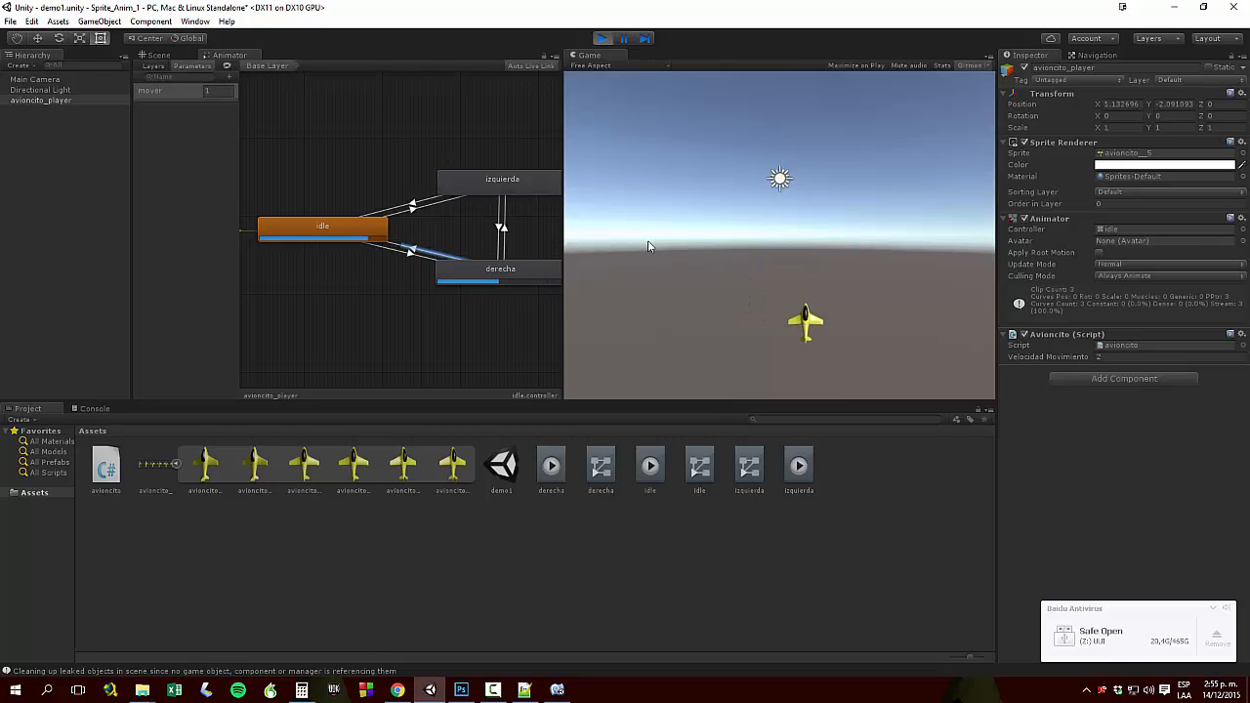
key(Left)
key(Right)
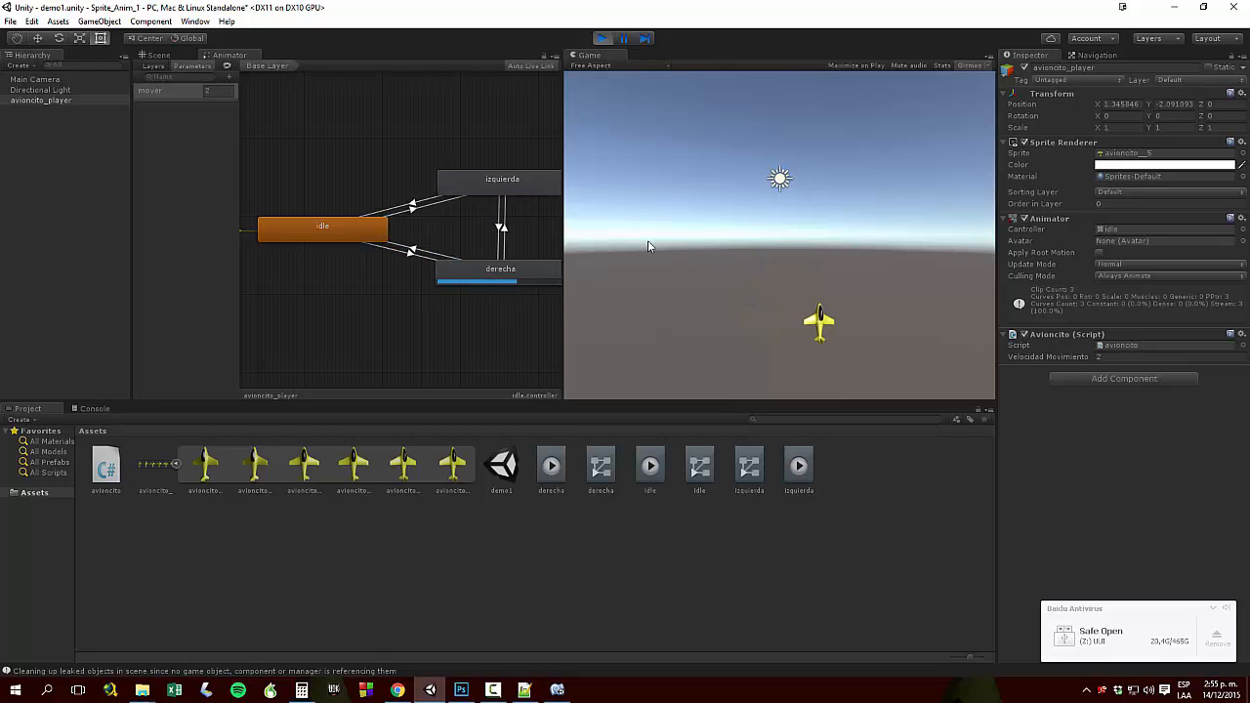
key(Left)
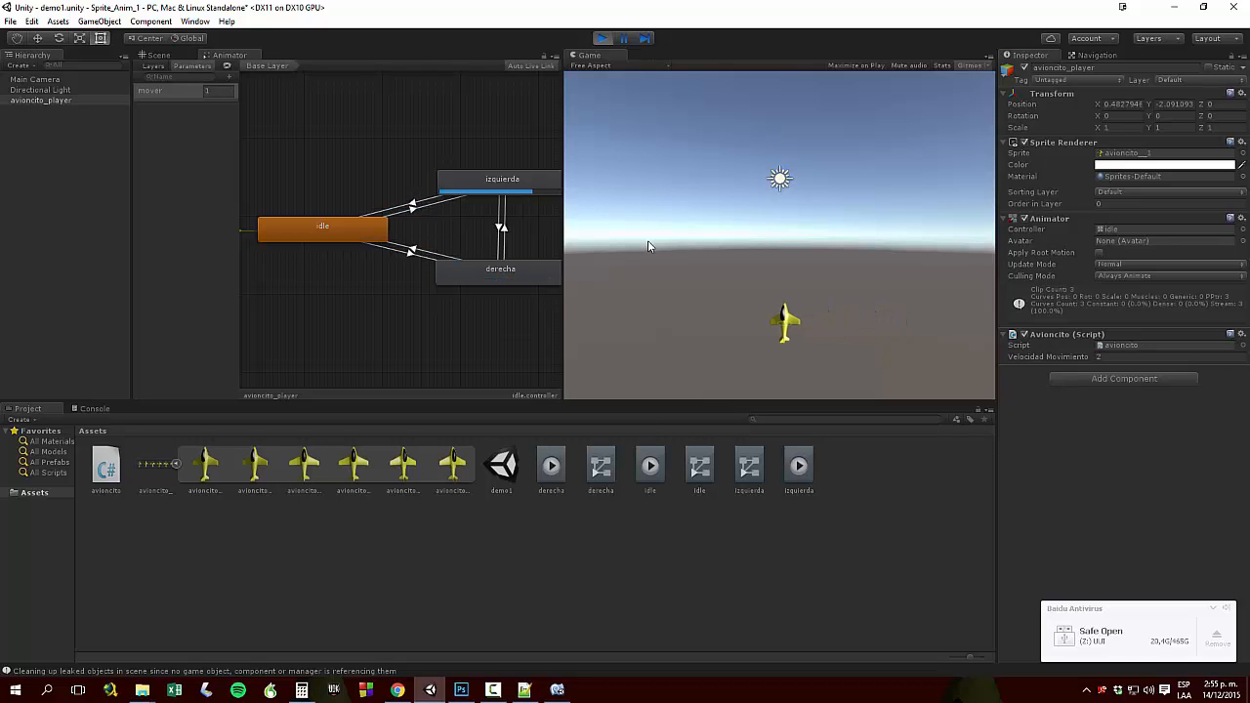
key(Right)
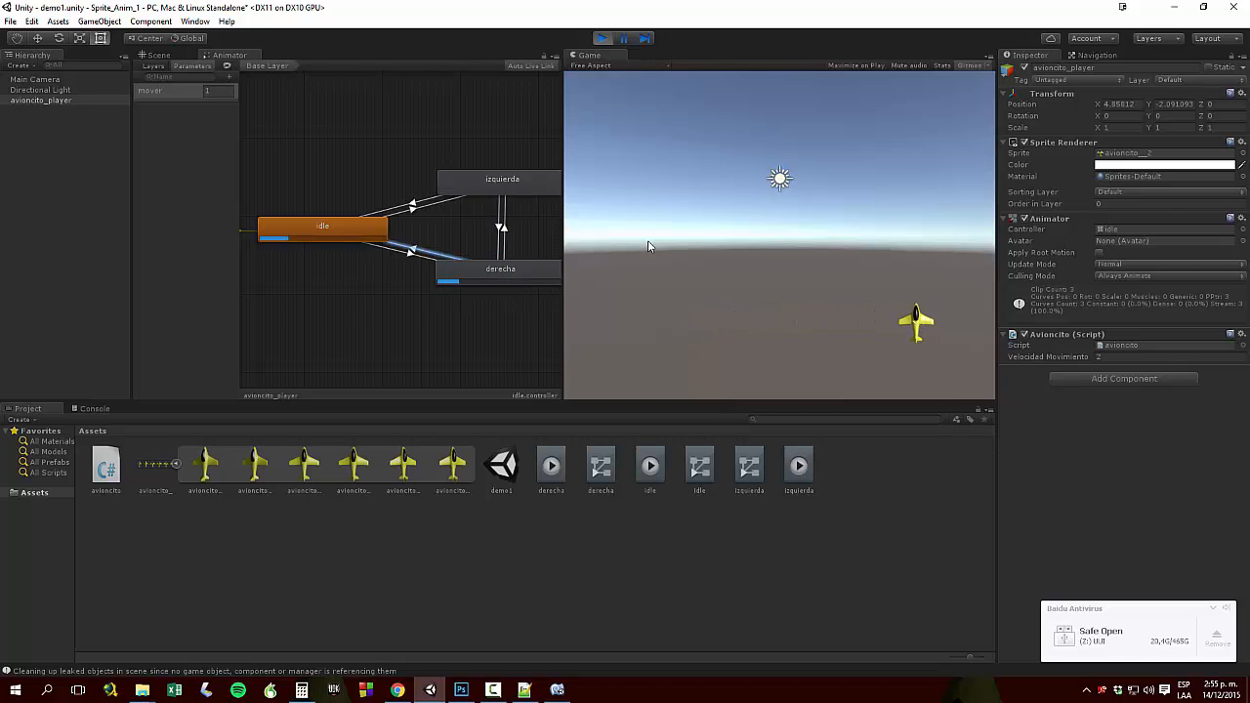
key(Left)
key(Right)
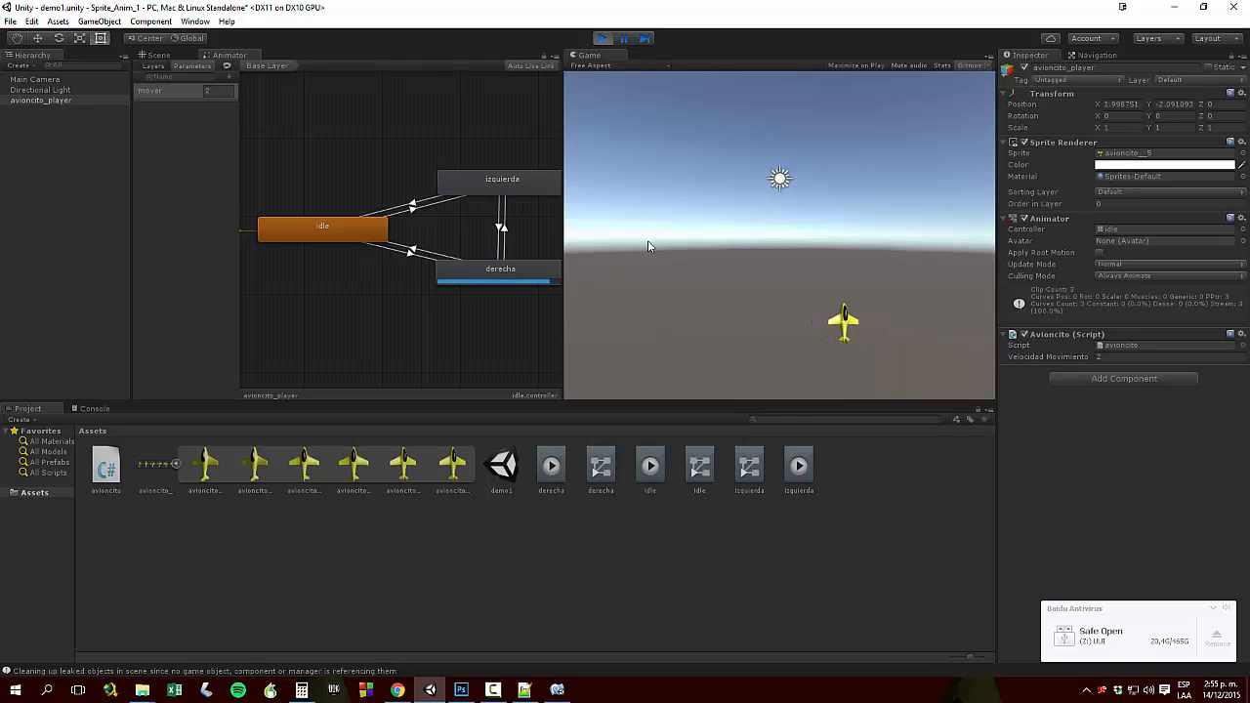
key(Left)
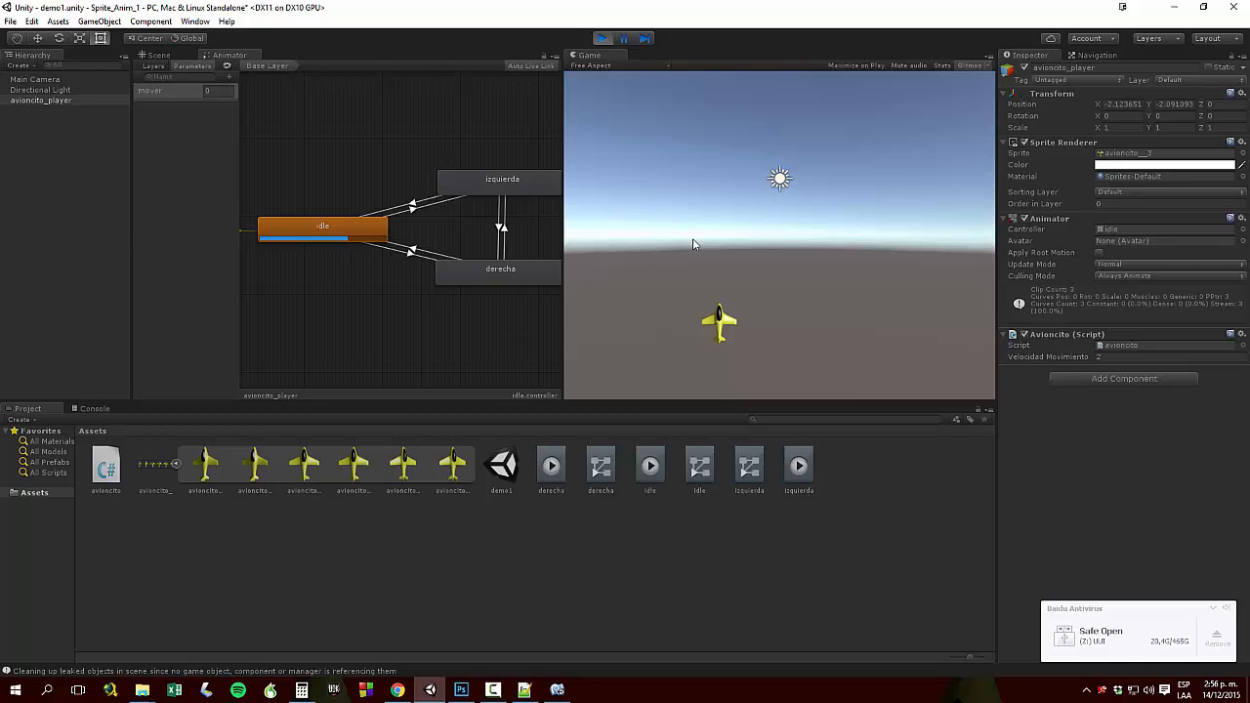
click(603, 38)
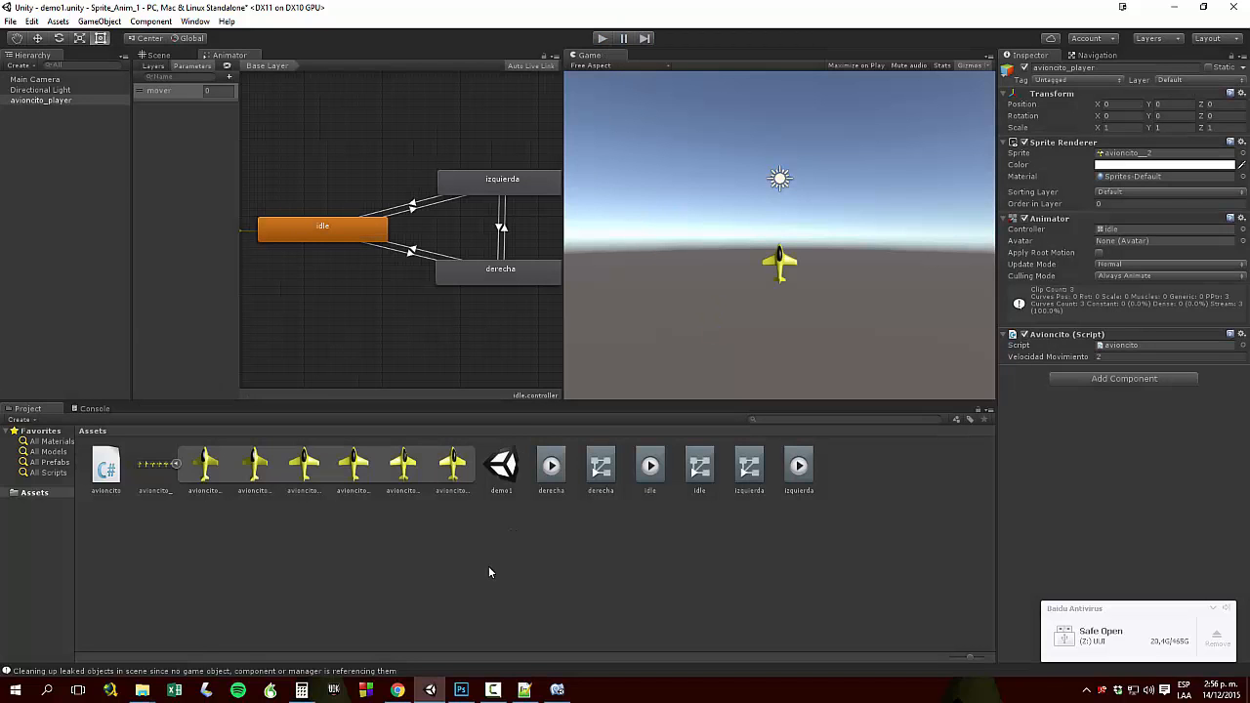